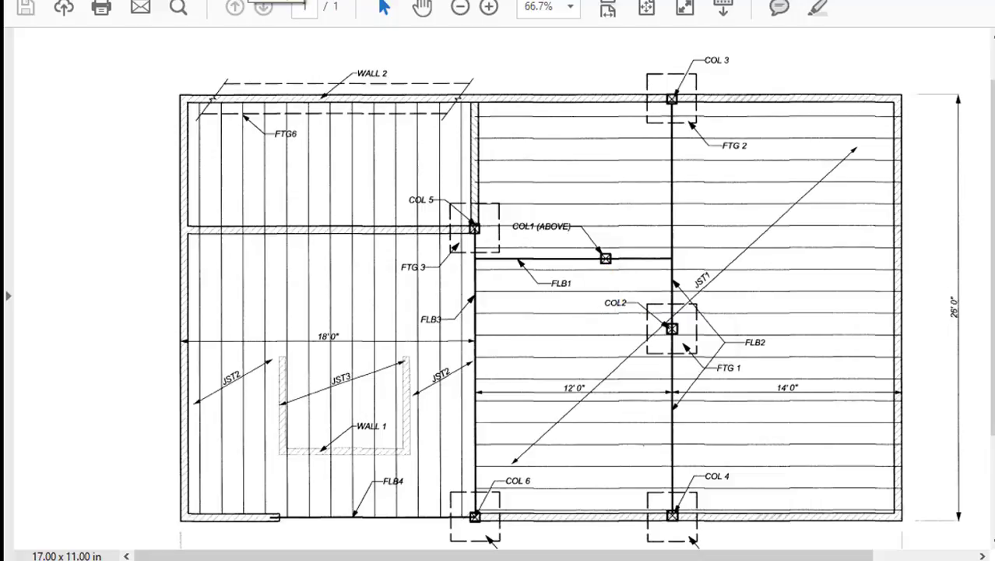
- Set rafter RFT1's span length to 16 ft, eave length to 2 ft and roof pitch to 8:12
{"action": "left_click", "coordinate": [347, 0]}
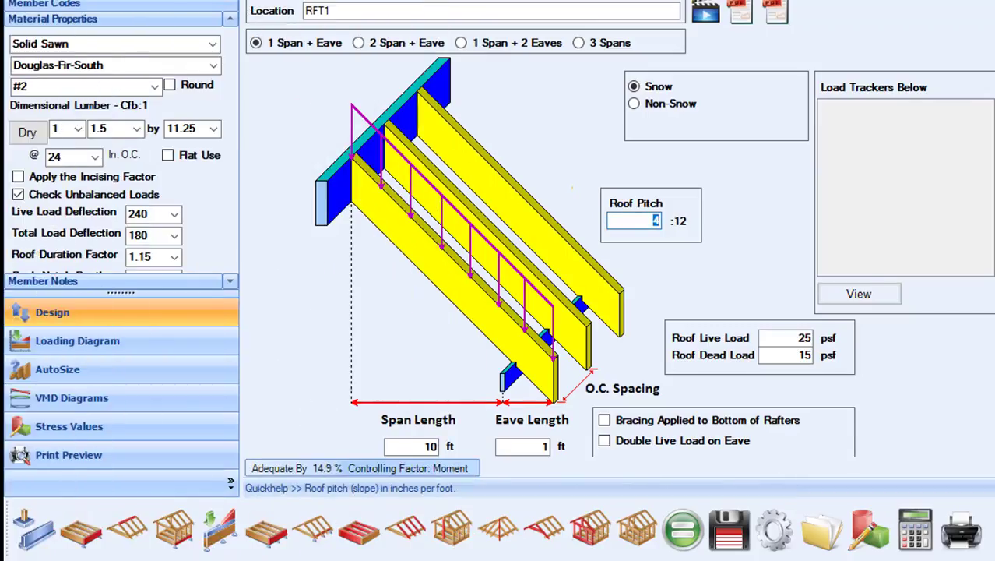
{"action": "left_click", "coordinate": [421, 445]}
{"action": "type", "text": "16"}
{"action": "key", "text": "Tab"}
{"action": "type", "text": "2"}
{"action": "left_click", "coordinate": [645, 219]}
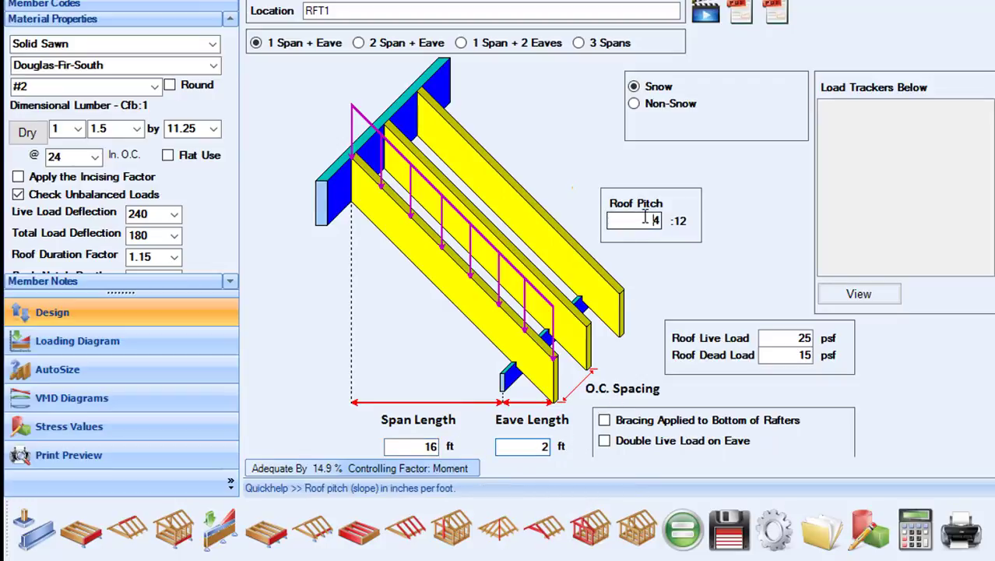
{"action": "type", "text": "8"}
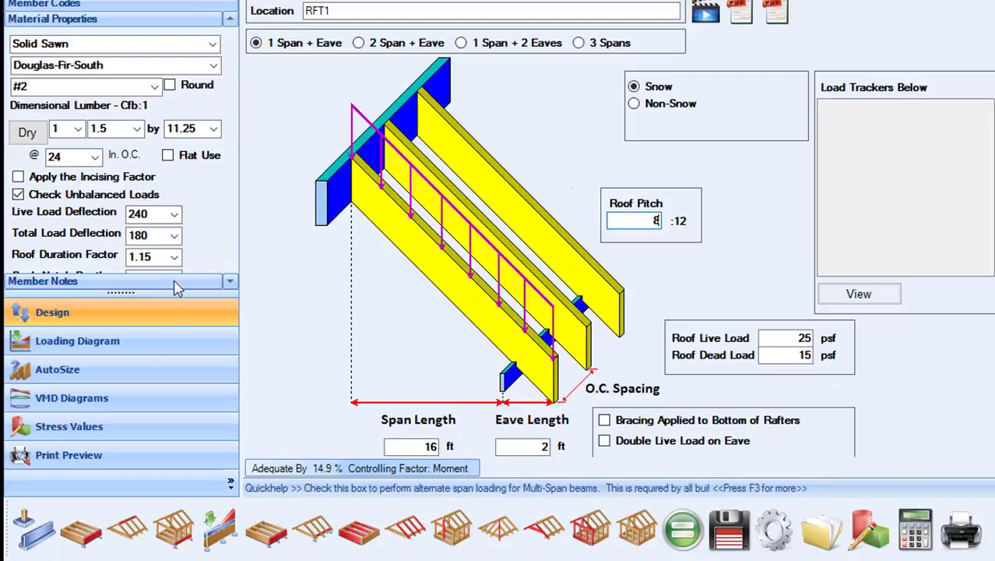
- Auto-size rafter RFT1 in #2 grade, apply the 1.5 by 11.25 size at 24 in. on center, and save it
{"action": "left_click", "coordinate": [85, 375]}
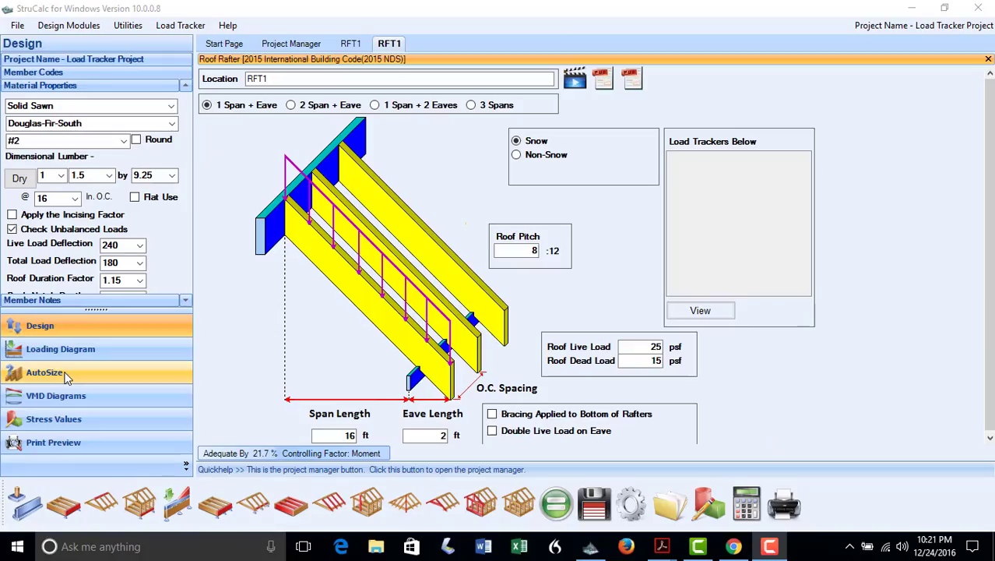
{"action": "left_click", "coordinate": [66, 374]}
{"action": "left_click", "coordinate": [207, 178]}
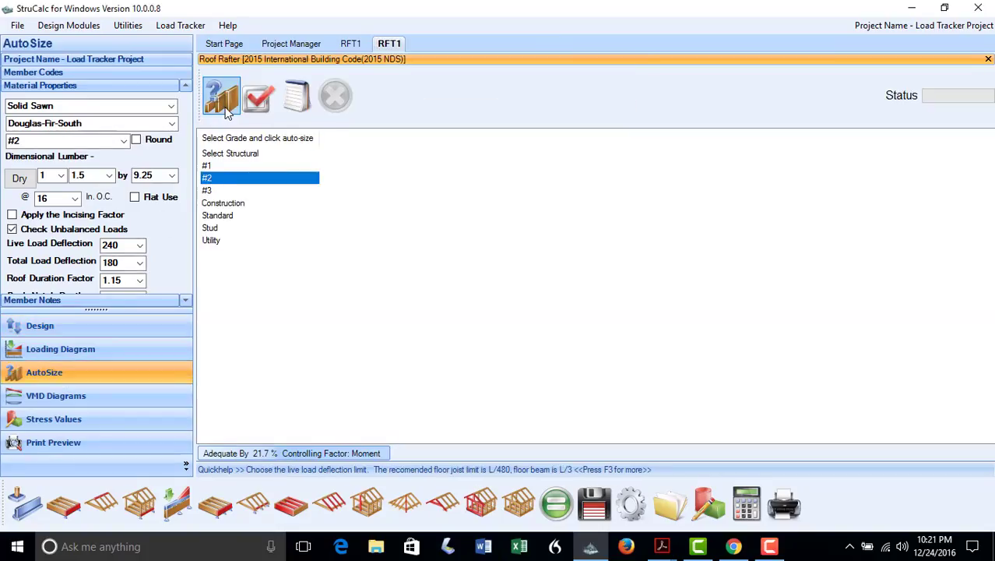
{"action": "left_click", "coordinate": [226, 109]}
{"action": "left_click", "coordinate": [258, 98]}
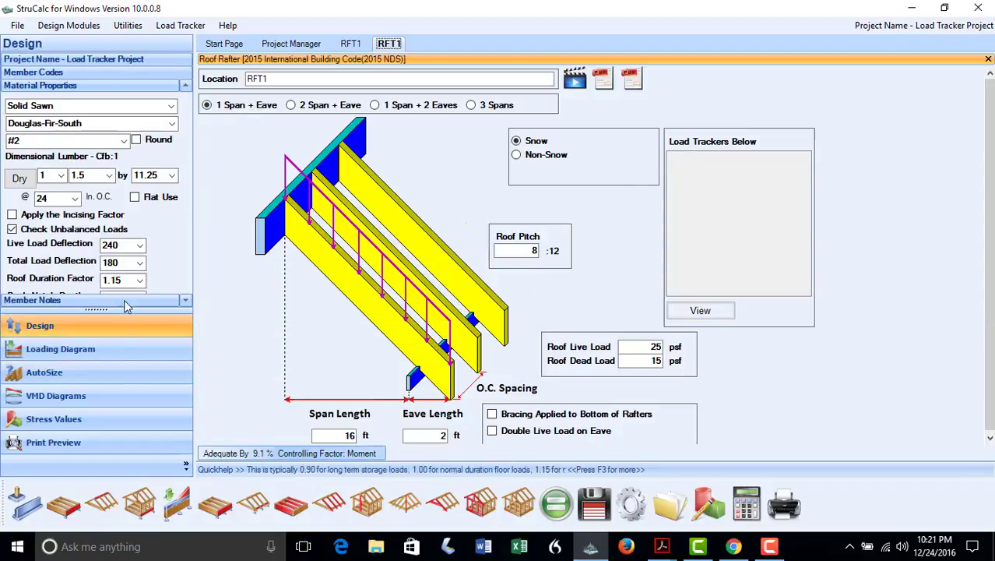
{"action": "left_click", "coordinate": [604, 511]}
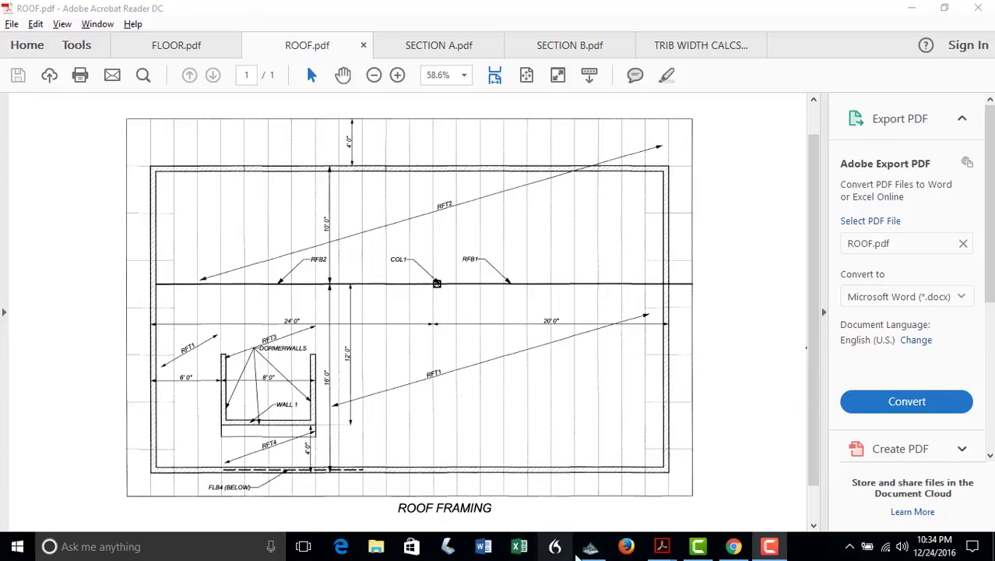
- Switch to StruCalc and rename the rafter member's location as RFT2
{"action": "left_click", "coordinate": [590, 546]}
{"action": "left_click", "coordinate": [300, 78]}
{"action": "left_click_drag", "start_coordinate": [266, 78], "coordinate": [270, 79]}
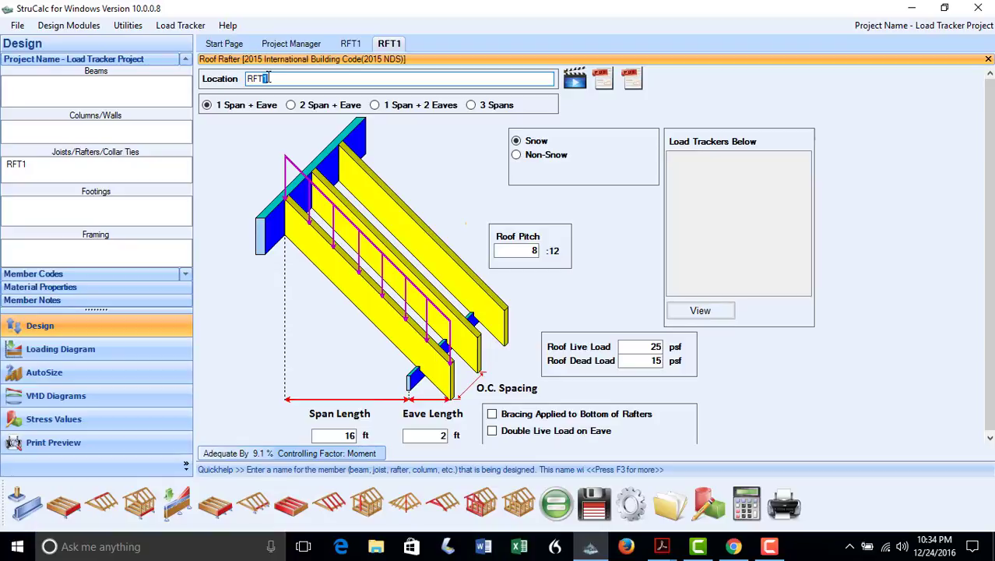
{"action": "type", "text": "2"}
- Set RFT2's span length to 10 ft, eave length to 4 ft and roof pitch to 5:12, and calculate its adequacy
{"action": "double_click", "coordinate": [346, 435]}
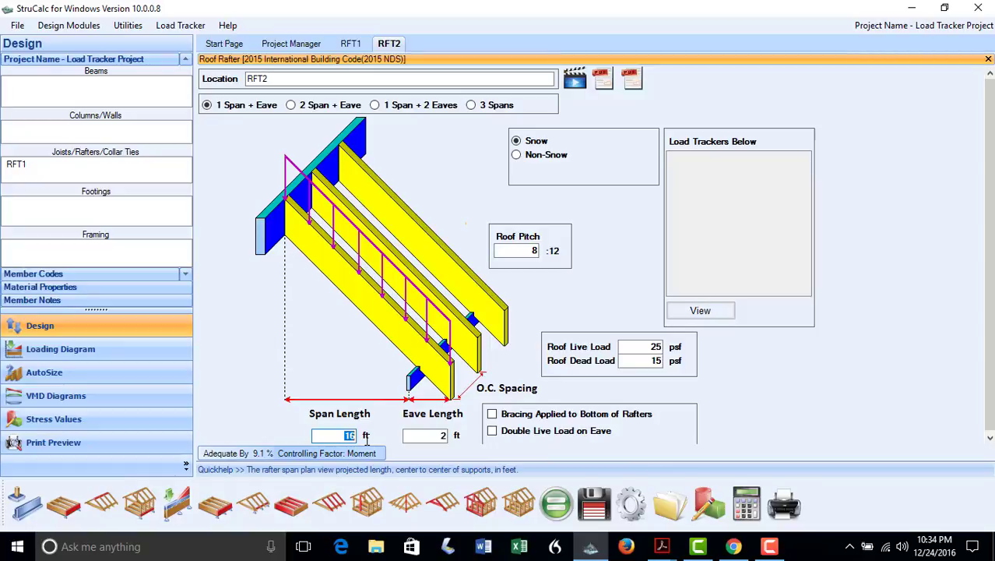
{"action": "type", "text": "10"}
{"action": "key", "text": "Tab"}
{"action": "type", "text": "4"}
{"action": "key", "text": "Tab"}
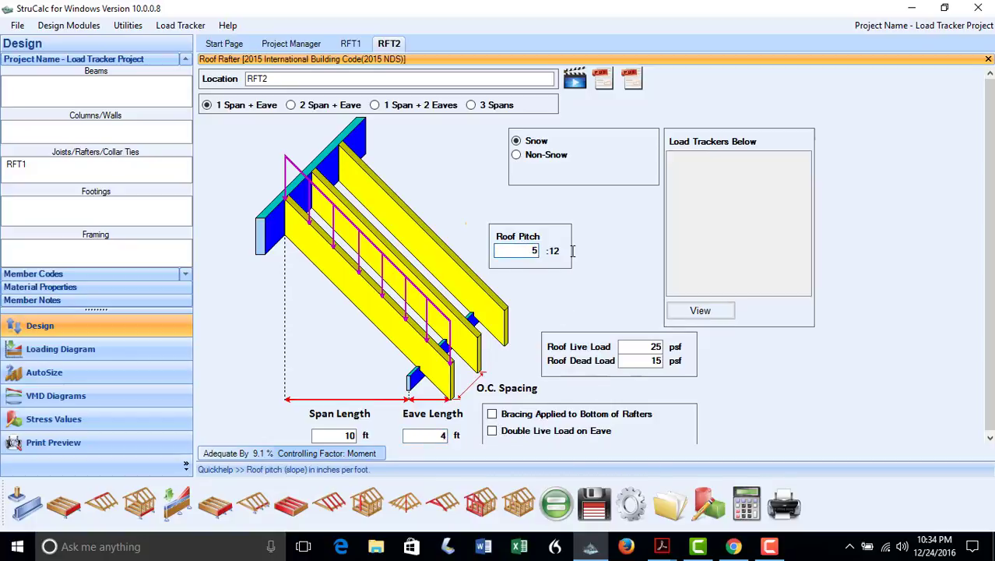
{"action": "type", "text": "5"}
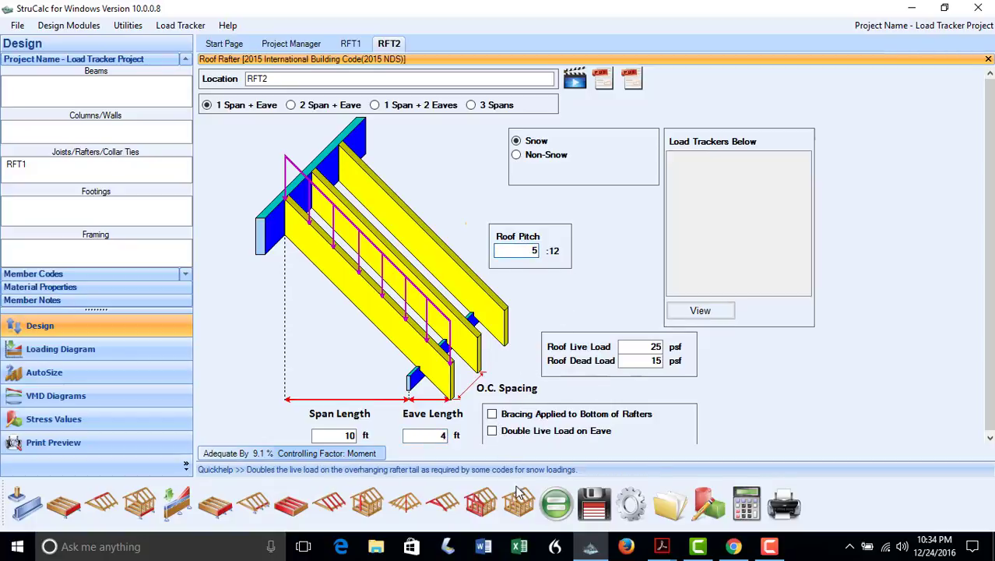
{"action": "left_click", "coordinate": [556, 506]}
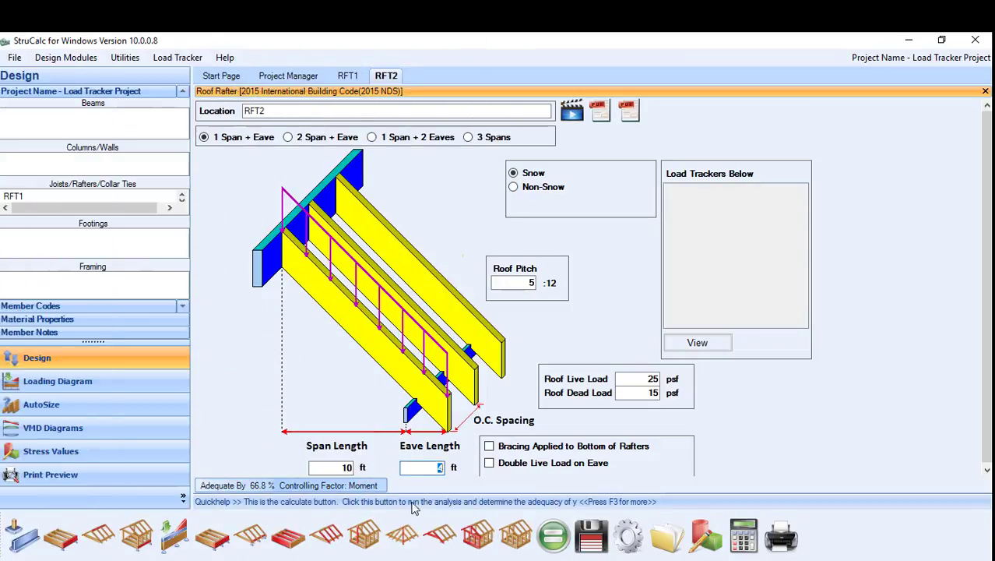
- Rename the rafter member's location as RFT3
{"action": "double_click", "coordinate": [341, 467]}
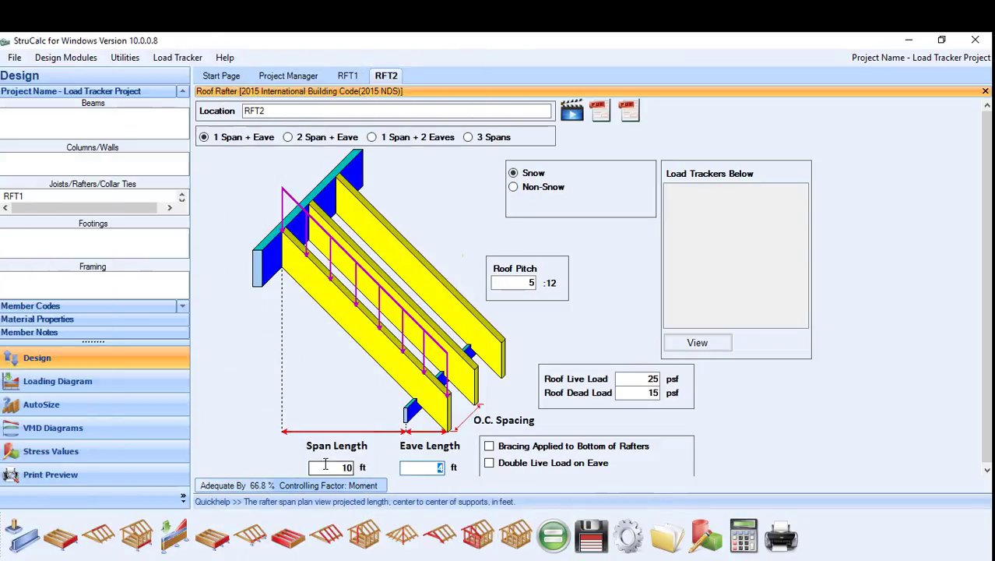
{"action": "left_click", "coordinate": [266, 111]}
{"action": "key", "text": "BackSpace"}
{"action": "type", "text": "3"}
{"action": "key", "text": "Return"}
- Set RFT3's span length to 12 ft, eave length to 1 ft and roof pitch to 3:12, calculate it and save it
{"action": "left_click", "coordinate": [328, 466]}
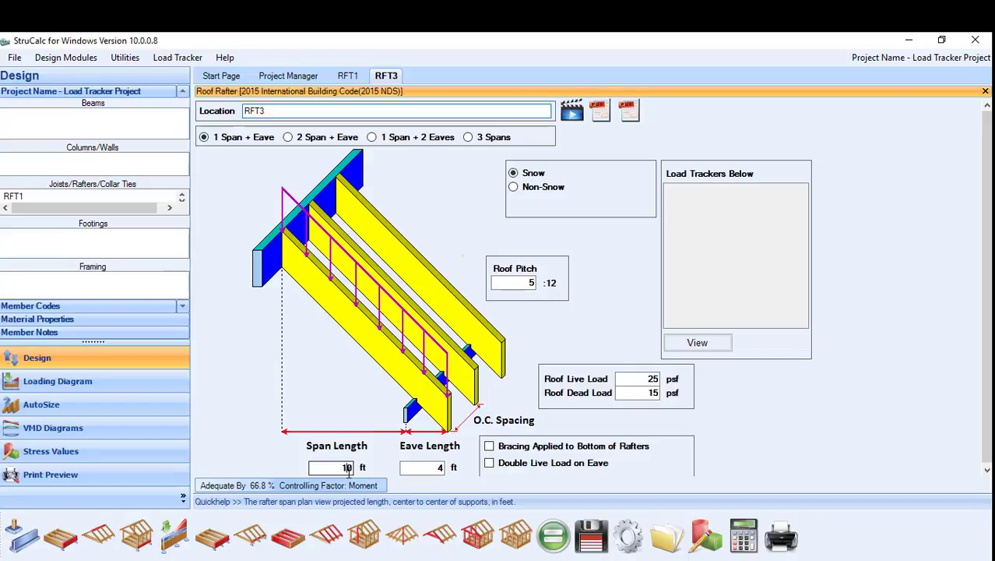
{"action": "type", "text": "2"}
{"action": "left_click", "coordinate": [425, 466]}
{"action": "type", "text": "1"}
{"action": "left_click", "coordinate": [524, 283]}
{"action": "type", "text": "3"}
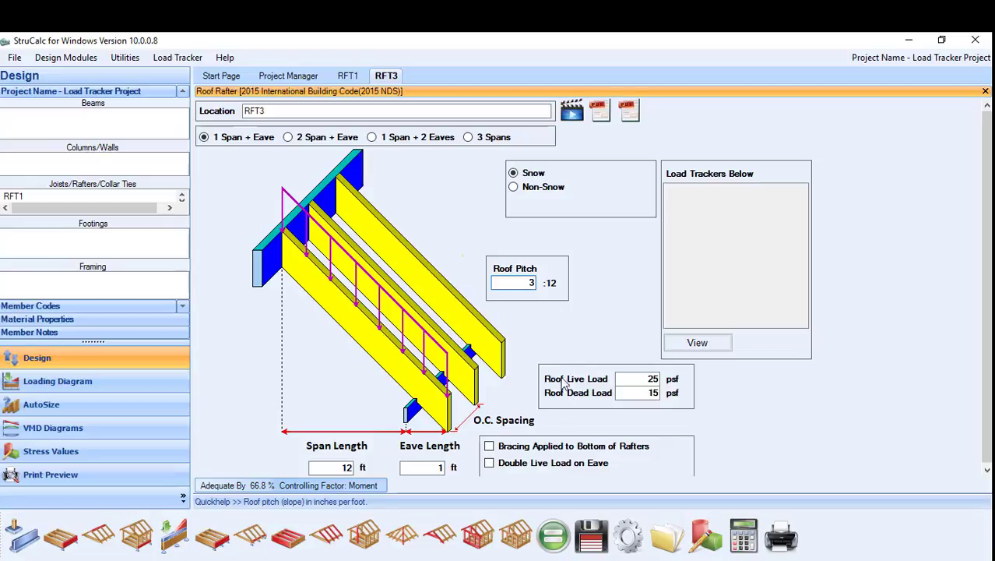
{"action": "left_click", "coordinate": [552, 535]}
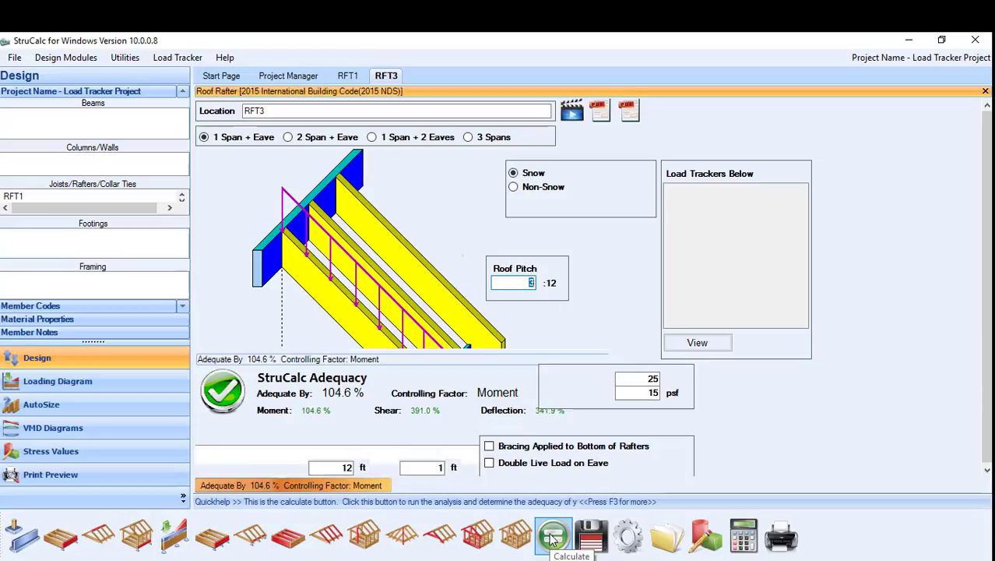
{"action": "left_click", "coordinate": [594, 545]}
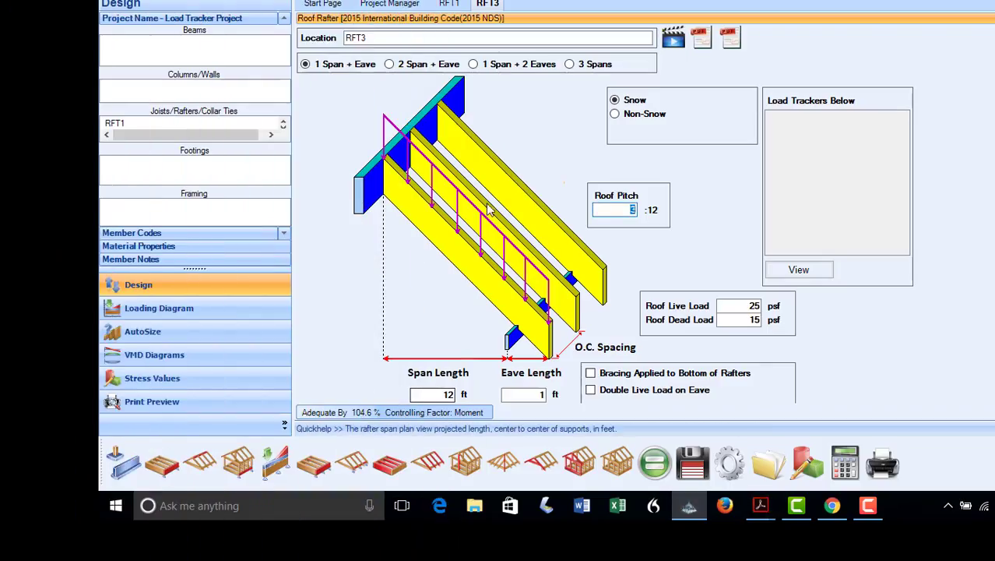
- Rename the rafter member's location as RFT4
{"action": "left_click", "coordinate": [369, 37]}
{"action": "key", "text": "BackSpace"}
{"action": "type", "text": "4"}
- Set RFT4's span length to 4 ft, eave length to 2 ft and roof pitch to 8:12
{"action": "left_click", "coordinate": [435, 400]}
{"action": "double_click", "coordinate": [336, 440]}
{"action": "type", "text": "4"}
{"action": "key", "text": "Tab"}
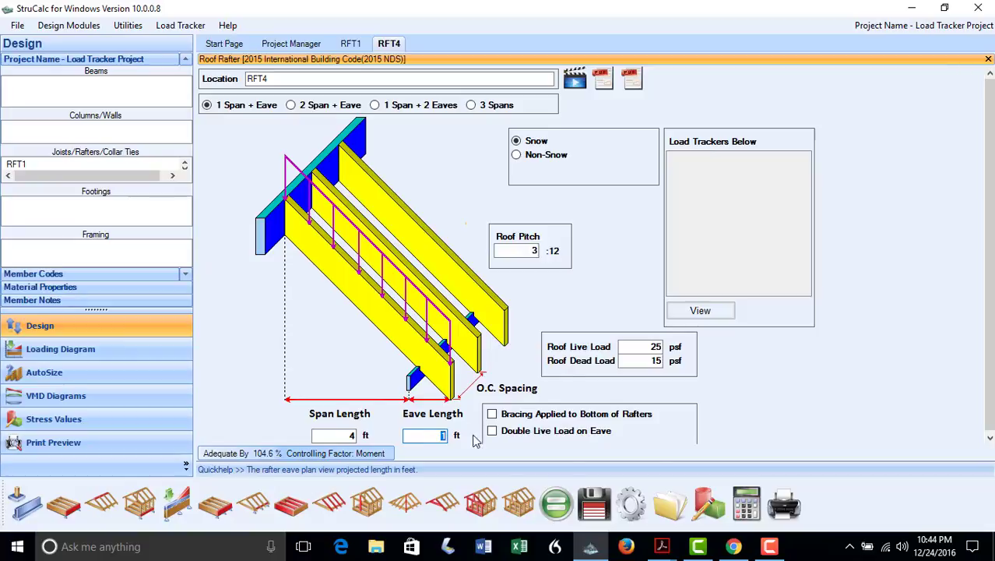
{"action": "type", "text": "2"}
{"action": "key", "text": "Tab"}
{"action": "type", "text": "6"}
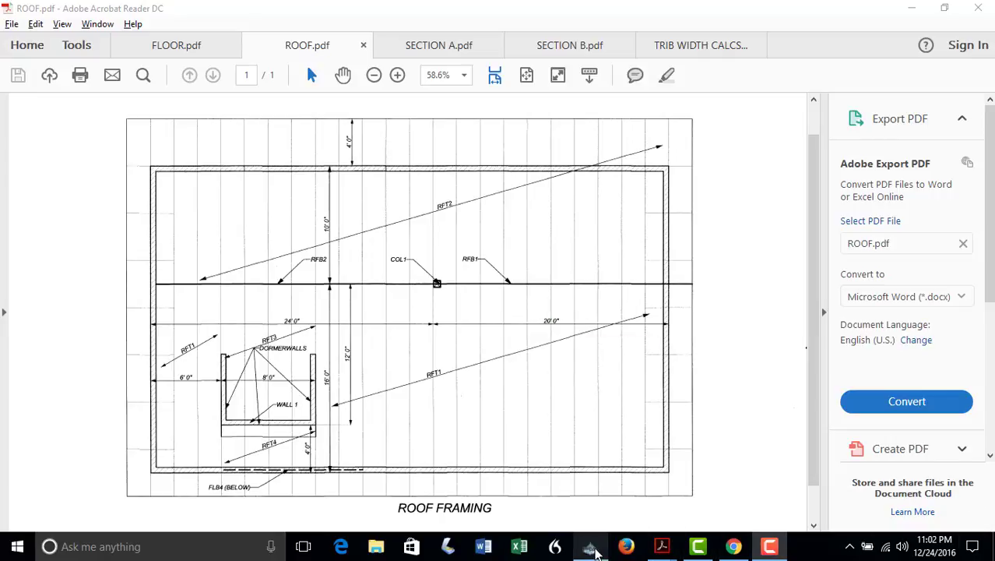
- Switch to StruCalc and create a multi-loaded multi-span beam named RFB1 with a 20 ft center span
{"action": "left_click", "coordinate": [592, 550]}
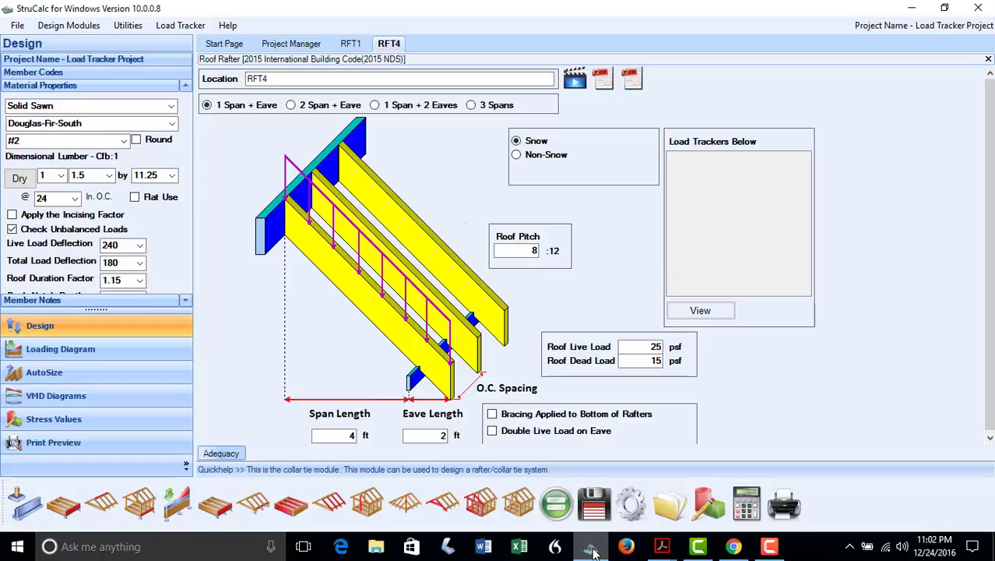
{"action": "left_click", "coordinate": [177, 502]}
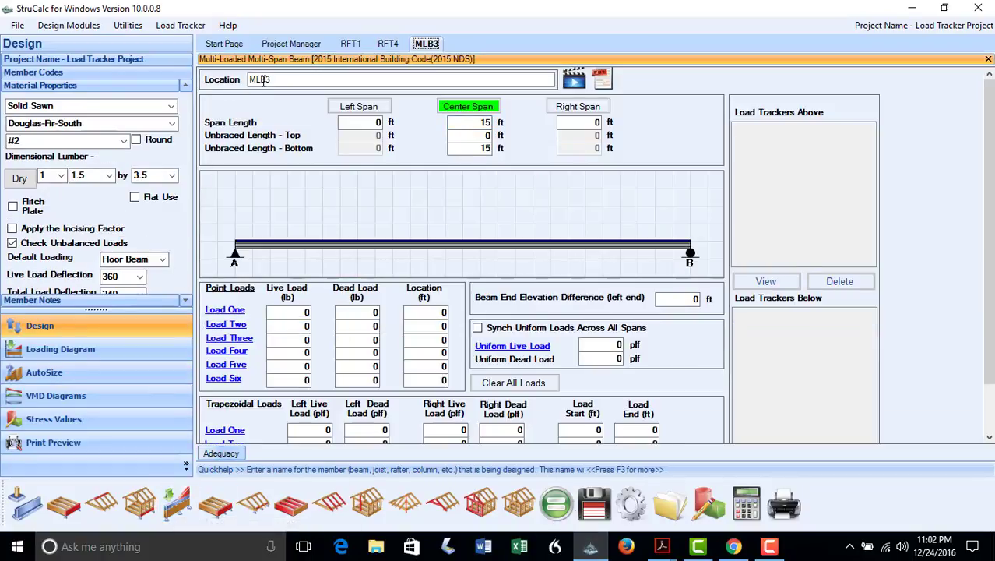
{"action": "left_click", "coordinate": [246, 81]}
{"action": "type", "text": "RFB1"}
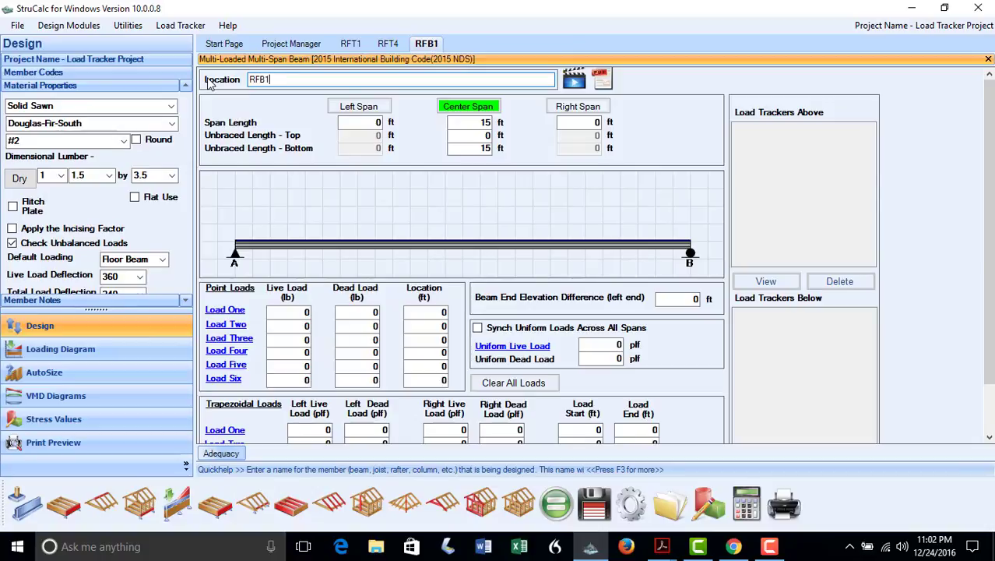
{"action": "left_click", "coordinate": [475, 122]}
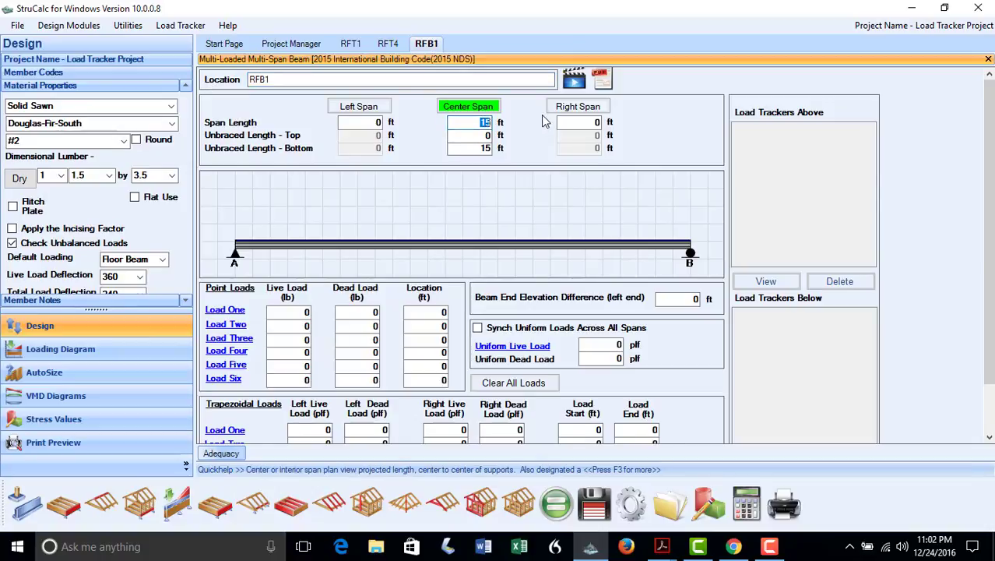
{"action": "type", "text": "20"}
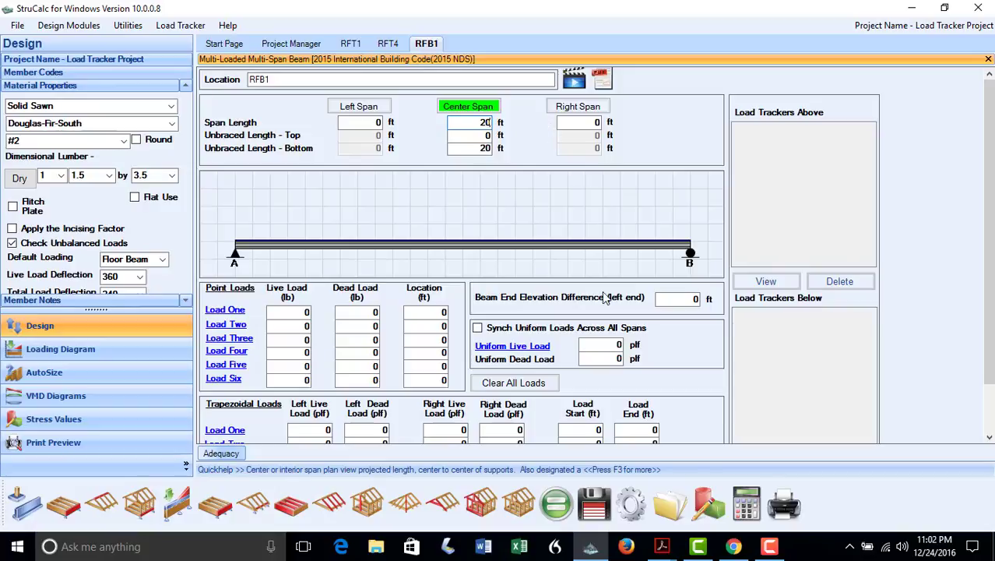
- Transfer reaction A of rafter RFT1 onto beam RFB1 as a tracked uniform load
{"action": "left_click", "coordinate": [516, 346]}
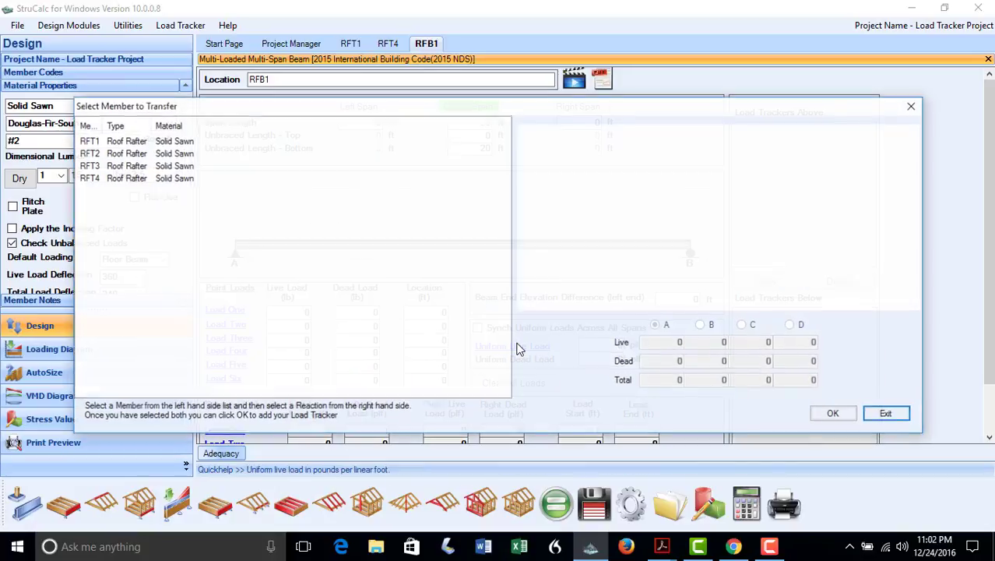
{"action": "left_click", "coordinate": [89, 141]}
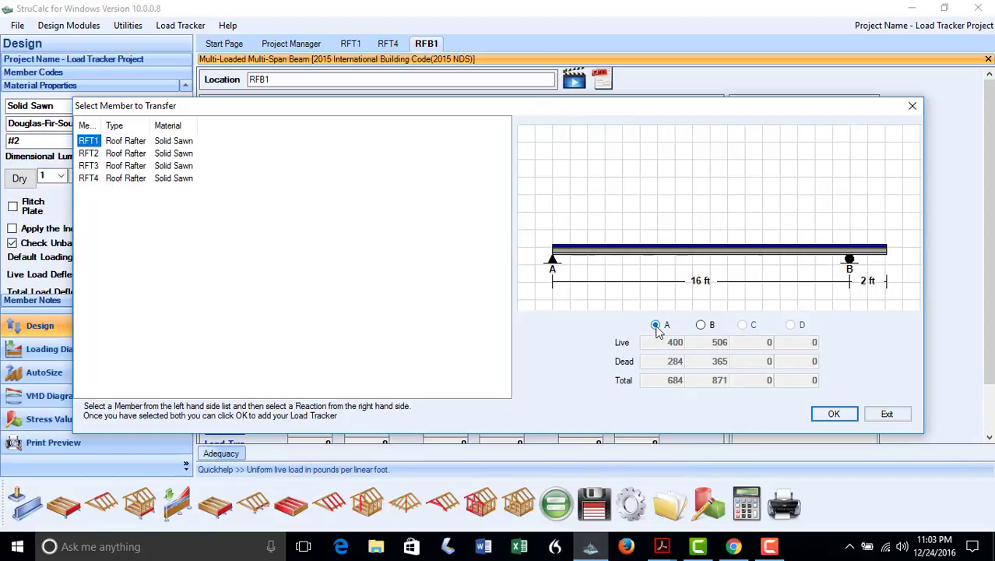
{"action": "left_click", "coordinate": [828, 415]}
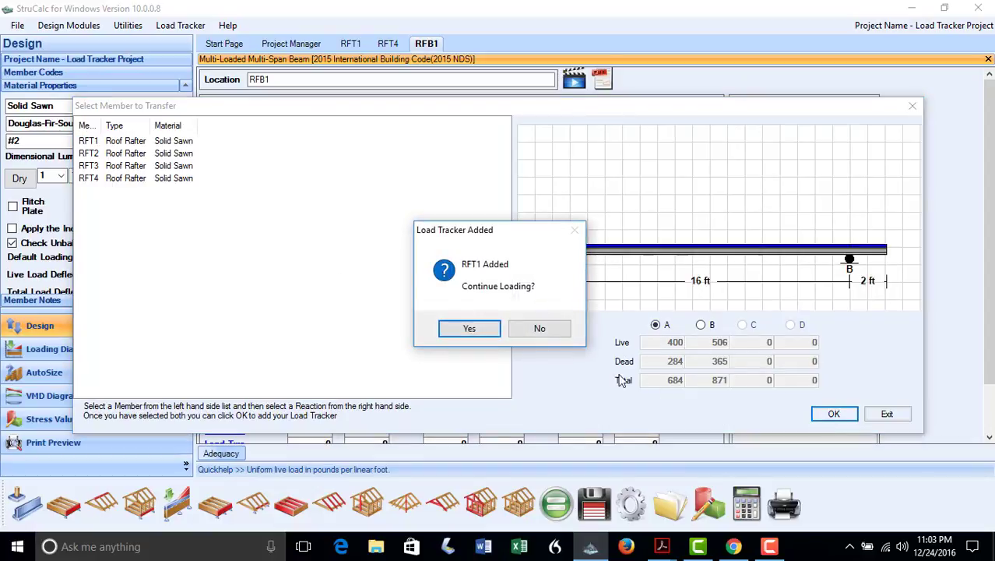
{"action": "left_click", "coordinate": [561, 328]}
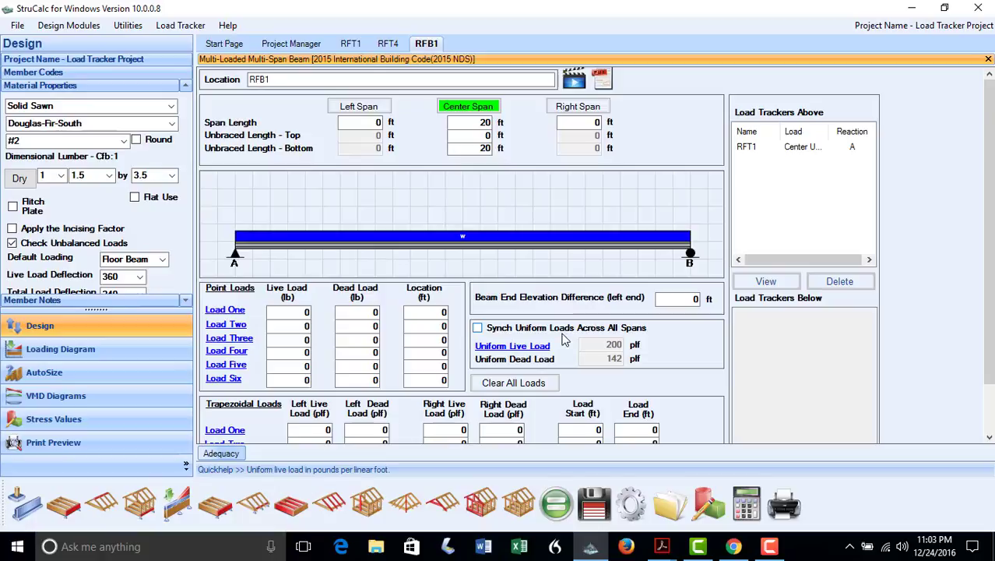
- Add reaction A of rafter RFT2 to beam RFB1's uniform load as a second load tracker
{"action": "left_click", "coordinate": [518, 348]}
{"action": "left_click", "coordinate": [464, 275]}
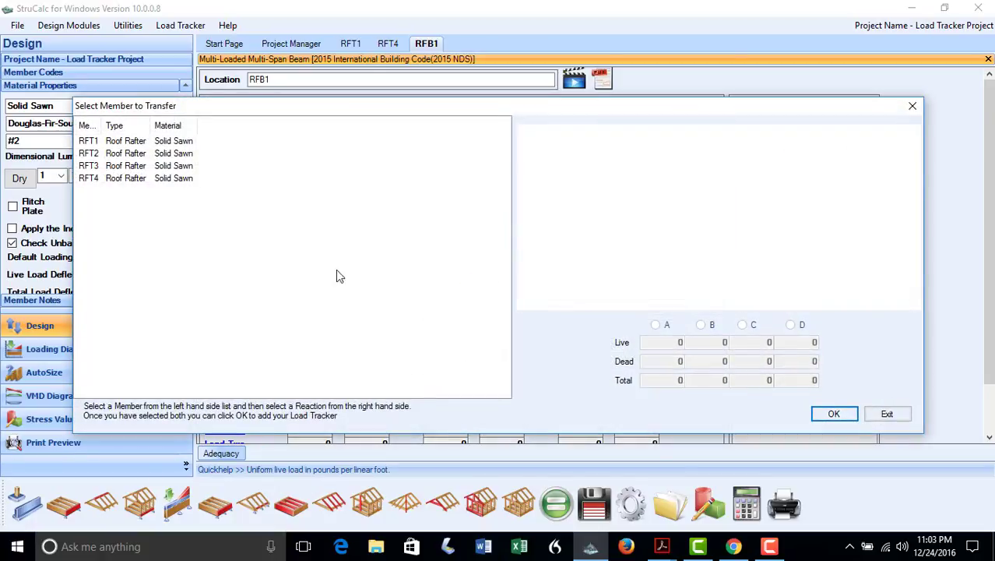
{"action": "left_click", "coordinate": [88, 154]}
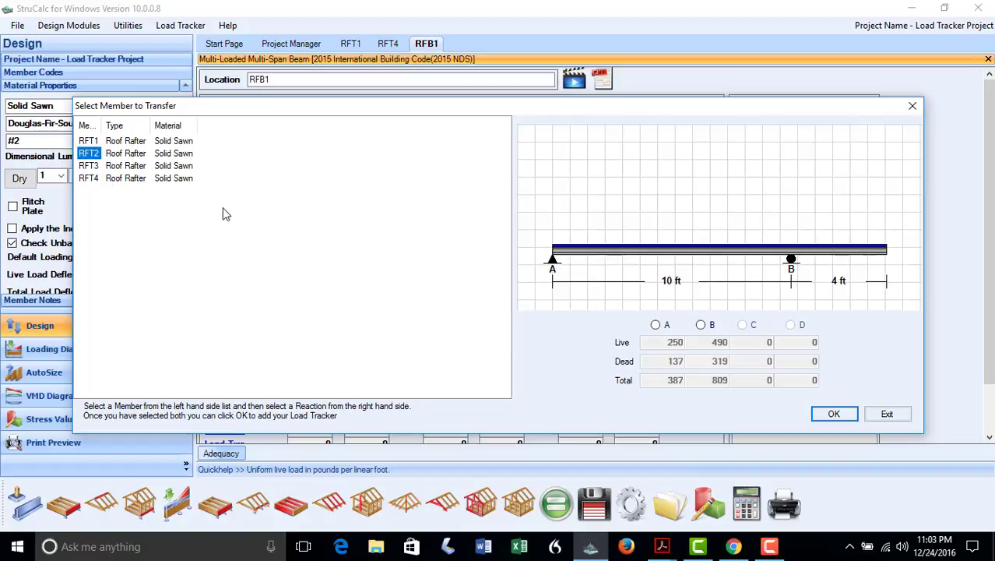
{"action": "left_click", "coordinate": [655, 325]}
{"action": "left_click", "coordinate": [832, 415]}
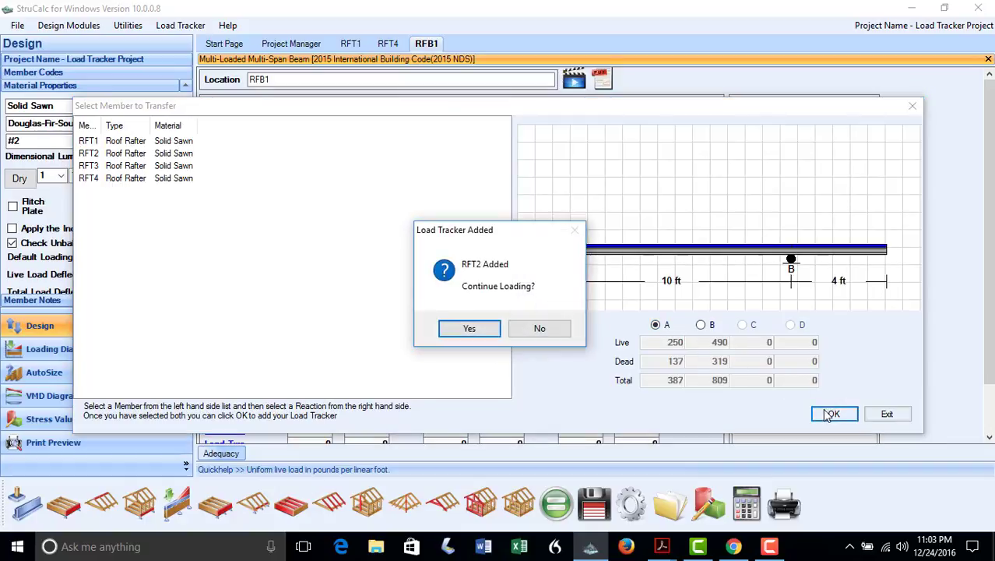
{"action": "left_click", "coordinate": [555, 337]}
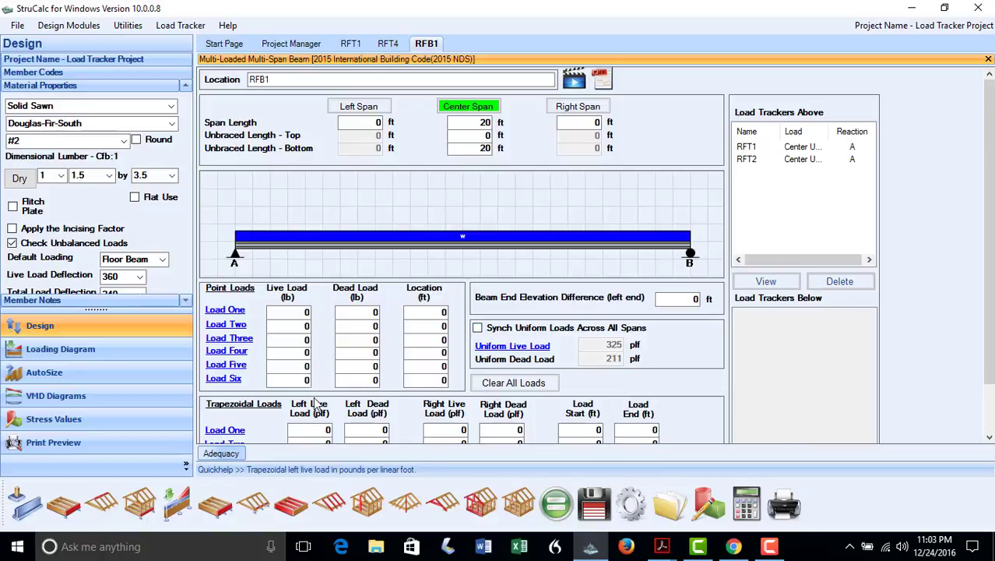
- Change beam RFB1's default loading to Roof Beam and enlarge the material properties area to show the duration factor
{"action": "left_click", "coordinate": [162, 260]}
{"action": "left_click", "coordinate": [160, 282]}
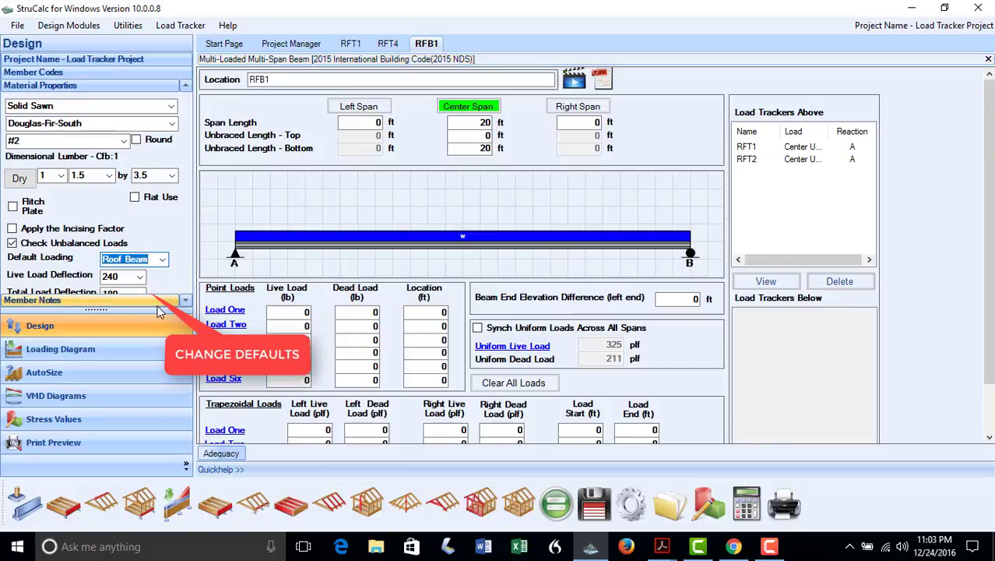
{"action": "left_click_drag", "start_coordinate": [158, 310], "coordinate": [164, 334]}
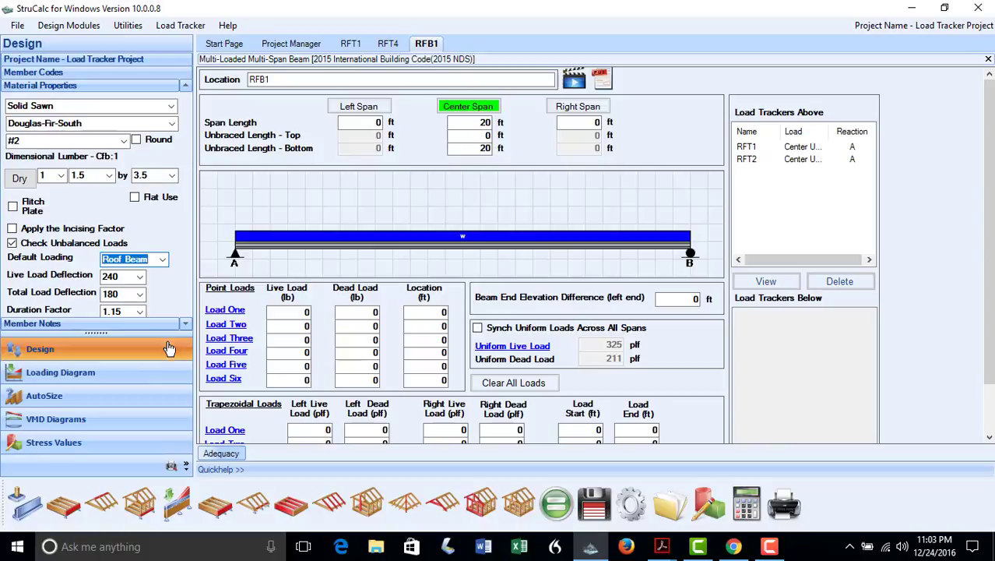
- Set beam RFB1's material to Glulams and auto-size it in grade 24F-V4
{"action": "left_click", "coordinate": [123, 394]}
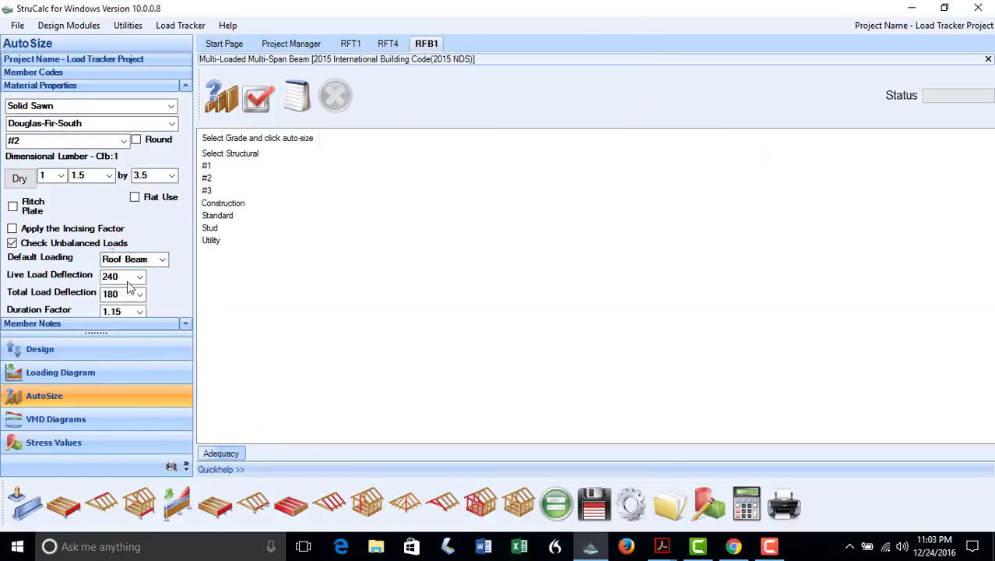
{"action": "left_click", "coordinate": [170, 105]}
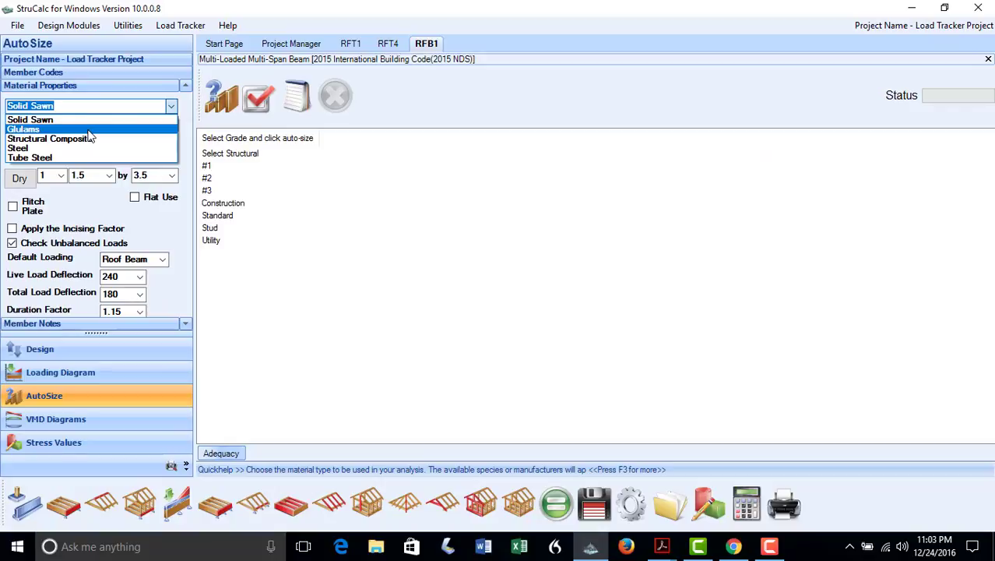
{"action": "left_click", "coordinate": [88, 131]}
{"action": "left_click", "coordinate": [213, 253]}
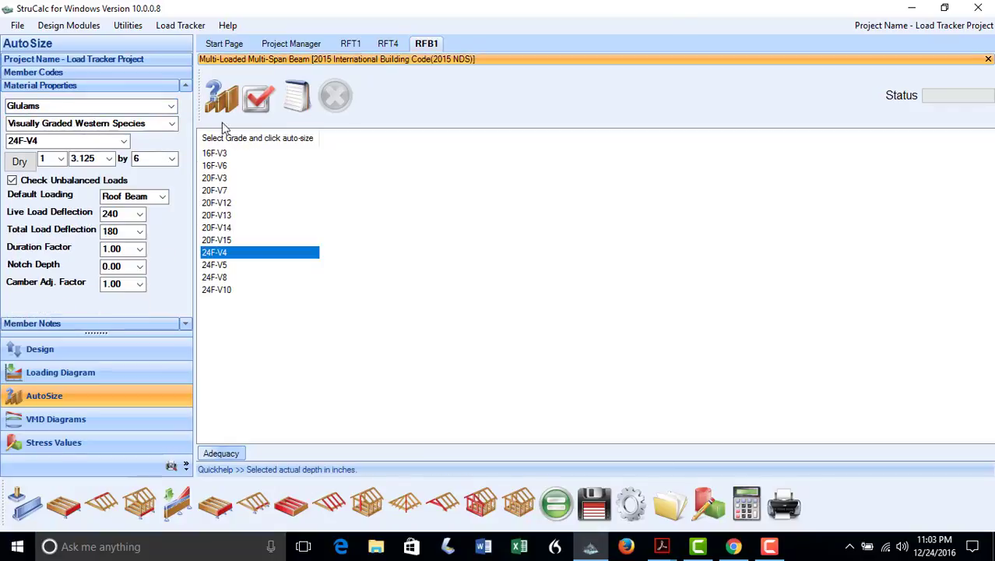
{"action": "left_click", "coordinate": [227, 109]}
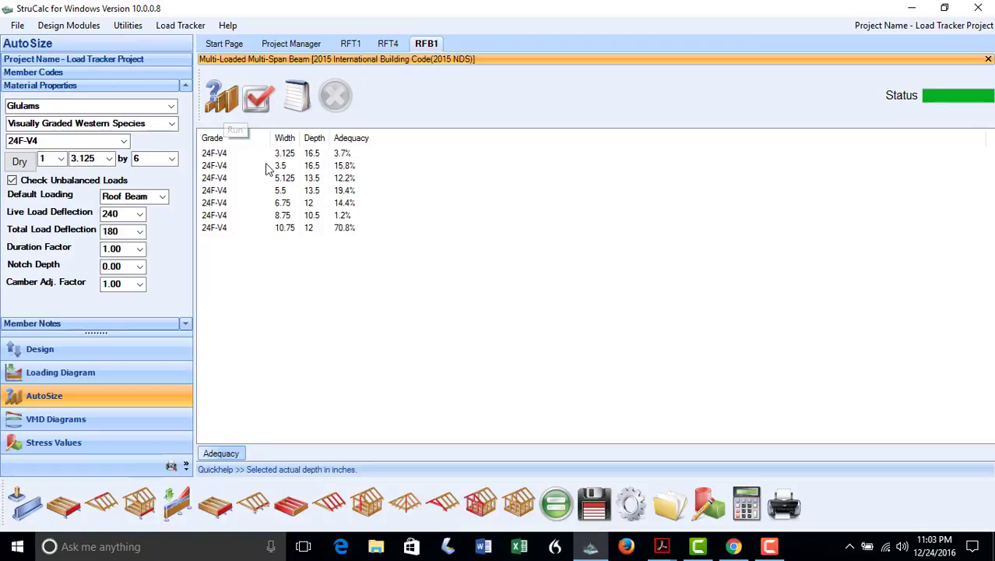
- Apply the 5.5 by 13.5 24F-V4 glulam size to beam RFB1 and save the beam
{"action": "left_click", "coordinate": [231, 196]}
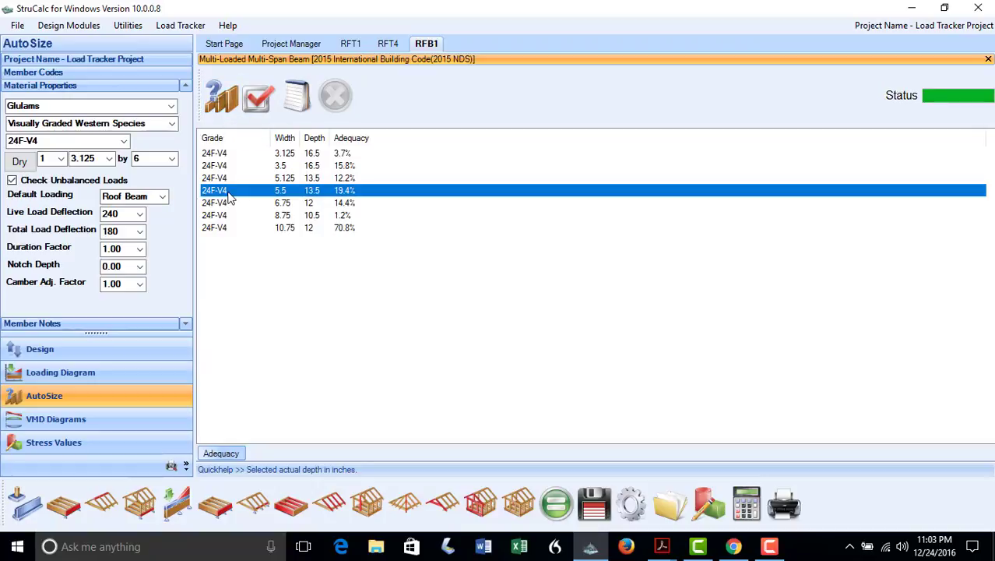
{"action": "left_click", "coordinate": [257, 96]}
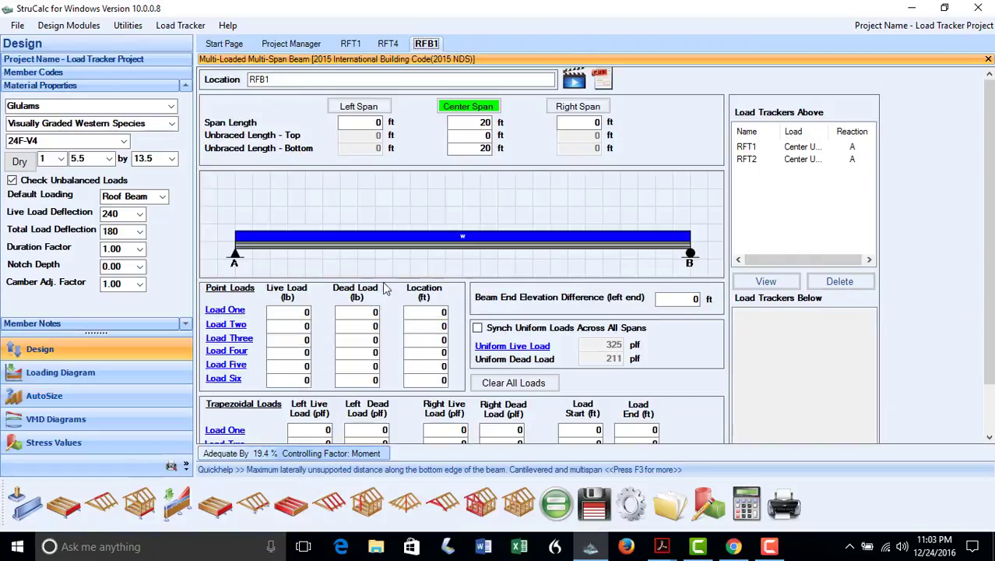
{"action": "left_click", "coordinate": [594, 514]}
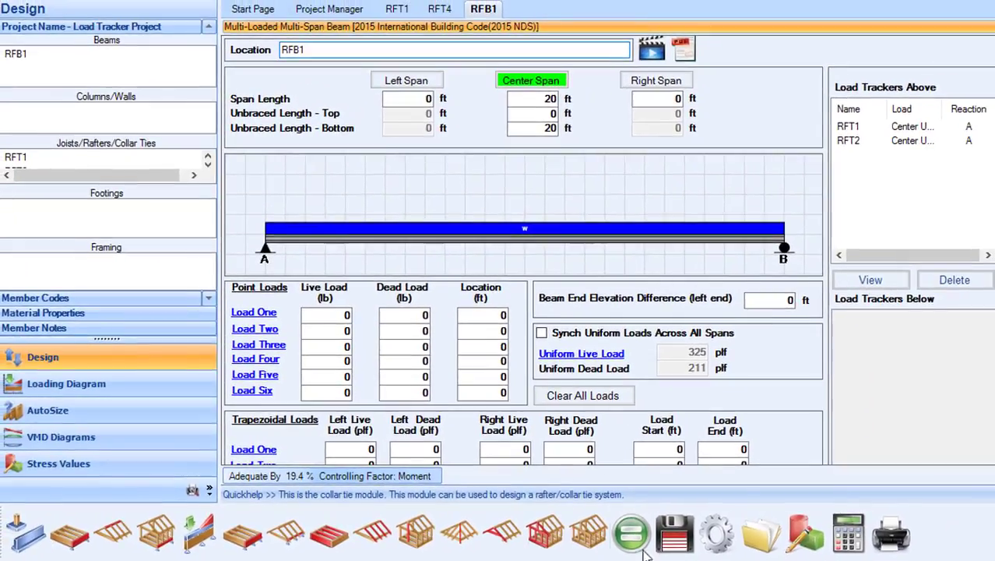
- Rename the beam as RFB2 and set its center span length to 24 ft
{"action": "key", "text": "BackSpace"}
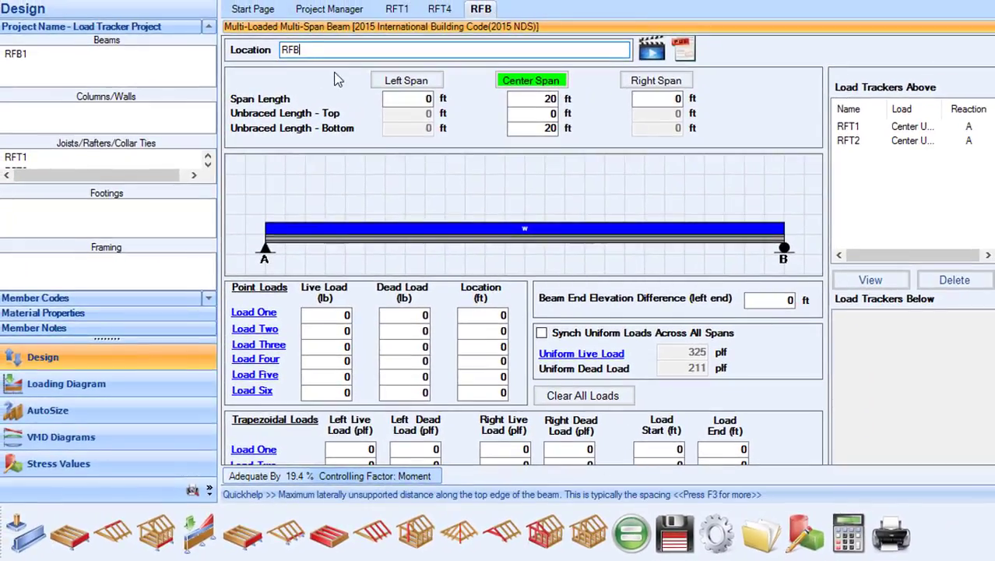
{"action": "type", "text": "2"}
{"action": "double_click", "coordinate": [550, 99]}
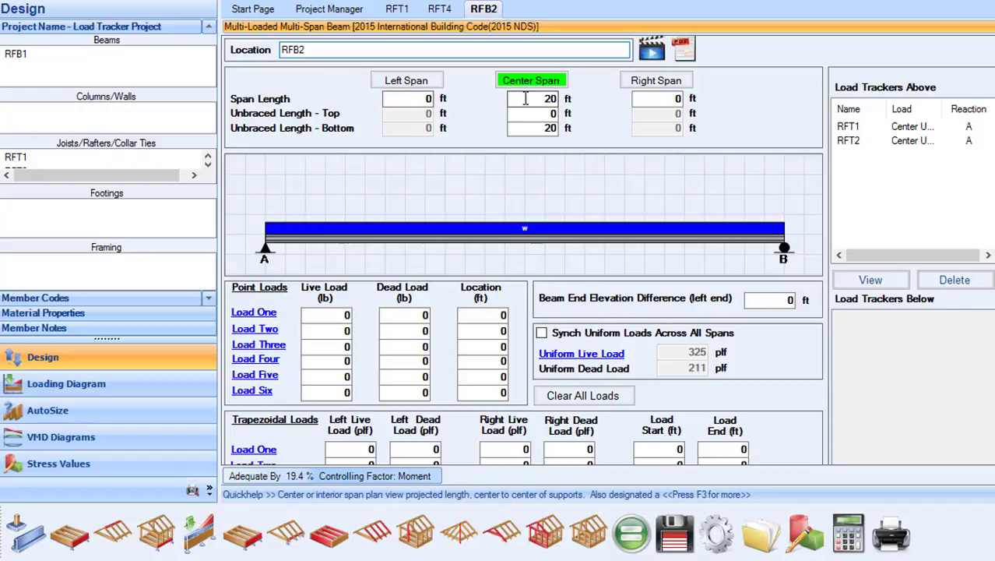
{"action": "type", "text": "24"}
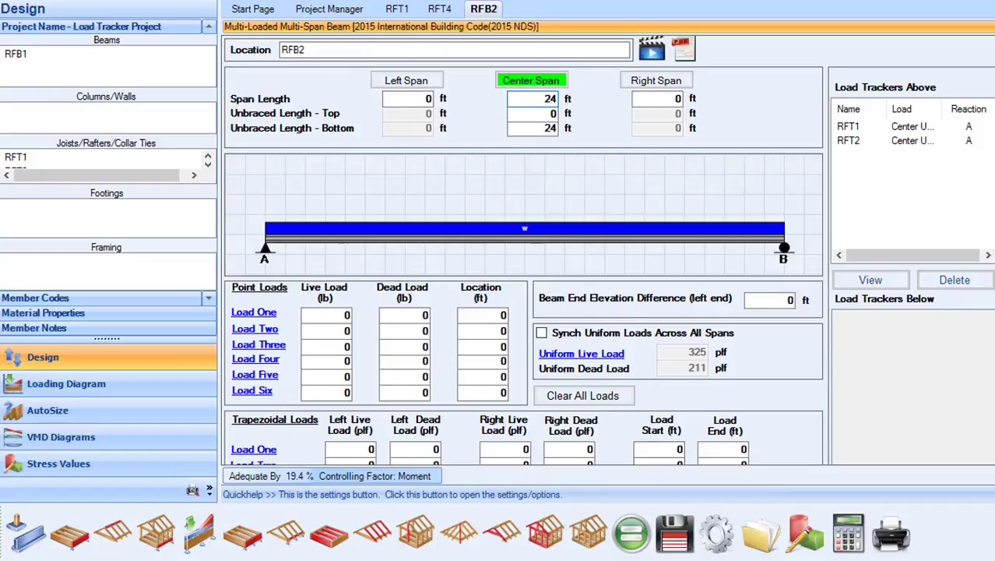
{"action": "left_click", "coordinate": [500, 507]}
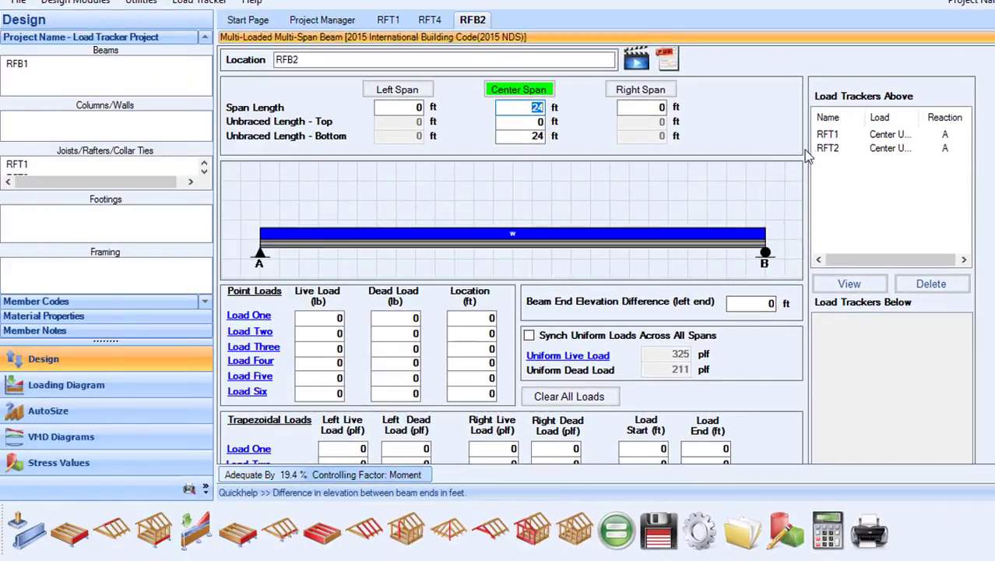
- Delete the RFT1 uniform load tracker from beam RFB2
{"action": "left_click", "coordinate": [823, 135]}
{"action": "key", "text": "Delete"}
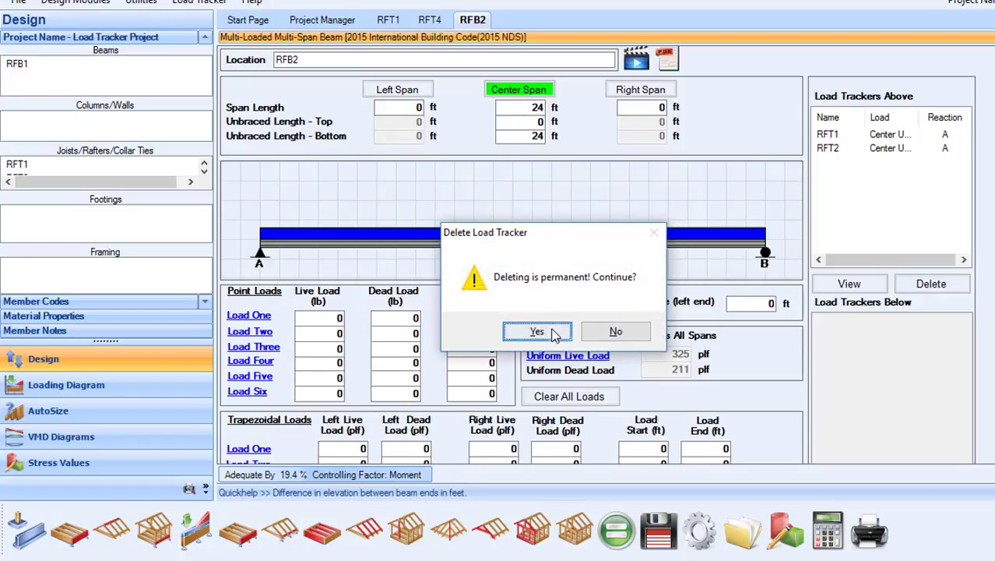
{"action": "left_click", "coordinate": [537, 331]}
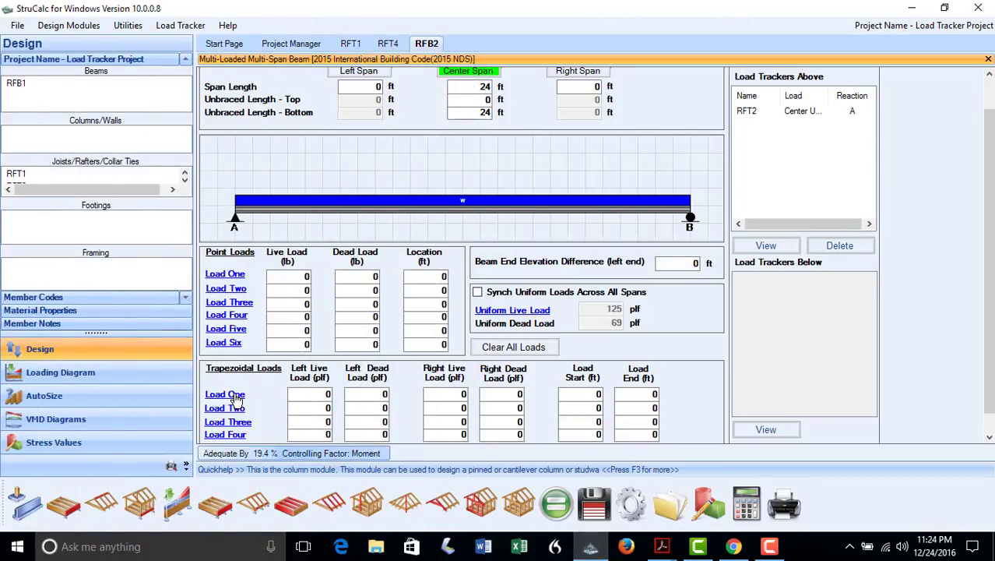
- Transfer reaction A of rafter RFT1 onto RFB2 as trapezoidal load one, starting at 0 ft and ending at 6 ft
{"action": "left_click", "coordinate": [234, 395]}
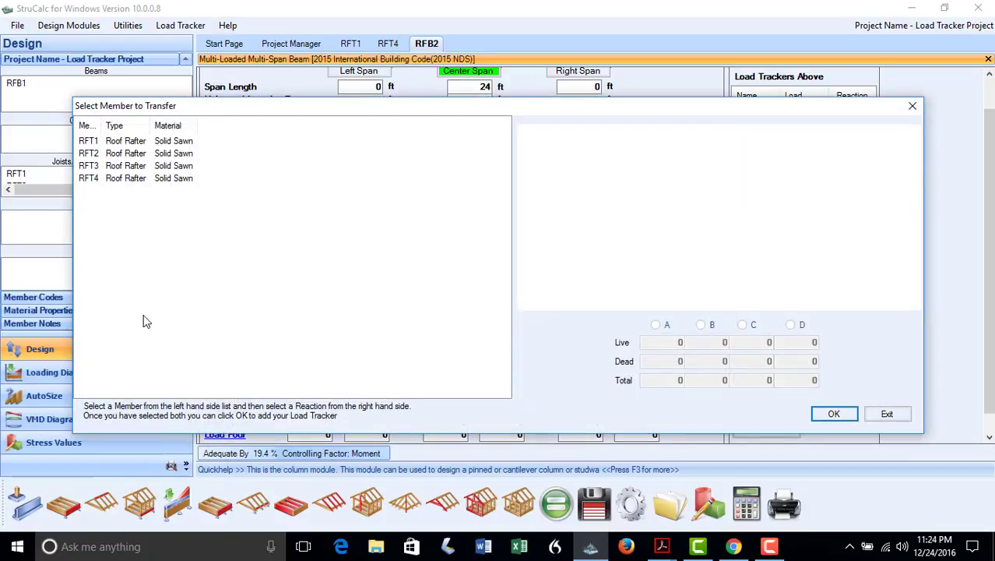
{"action": "left_click", "coordinate": [87, 141]}
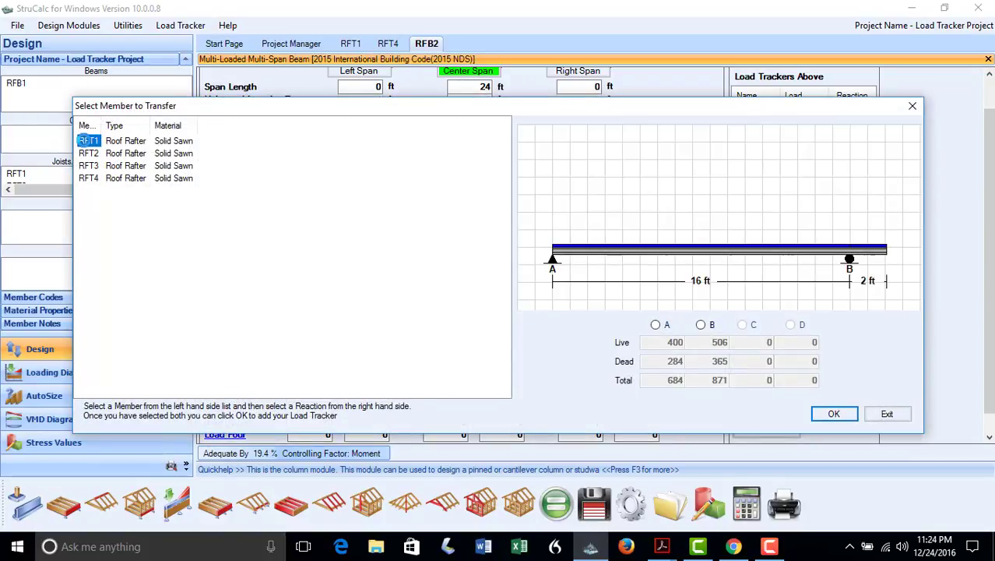
{"action": "left_click", "coordinate": [656, 324]}
{"action": "left_click", "coordinate": [832, 415]}
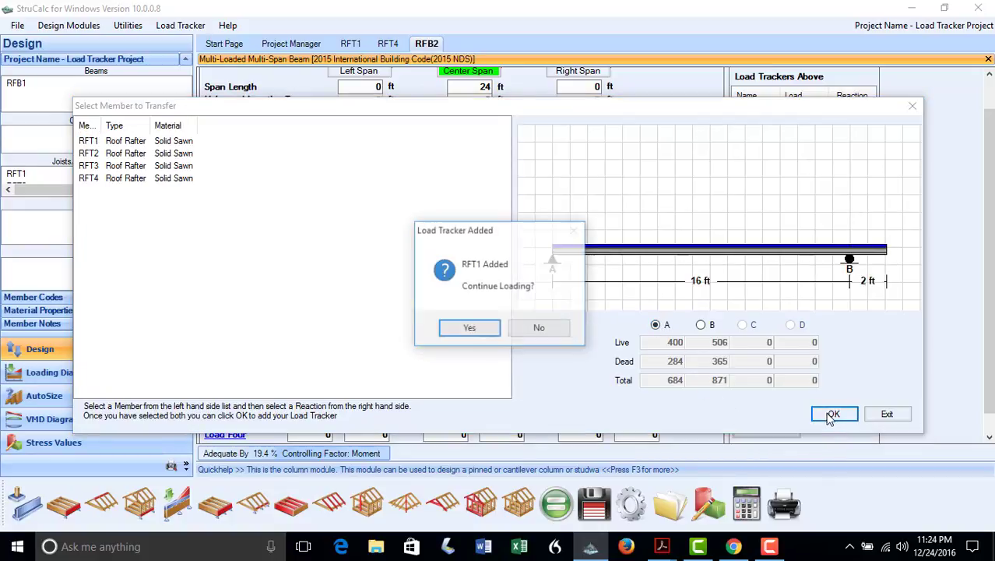
{"action": "left_click", "coordinate": [535, 330]}
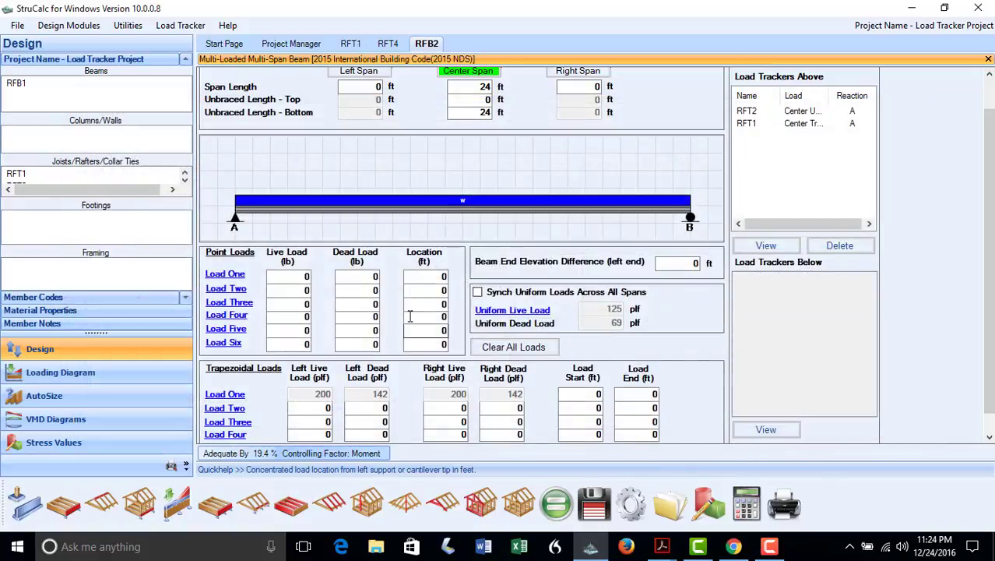
{"action": "left_click", "coordinate": [576, 394]}
{"action": "key", "text": "Tab"}
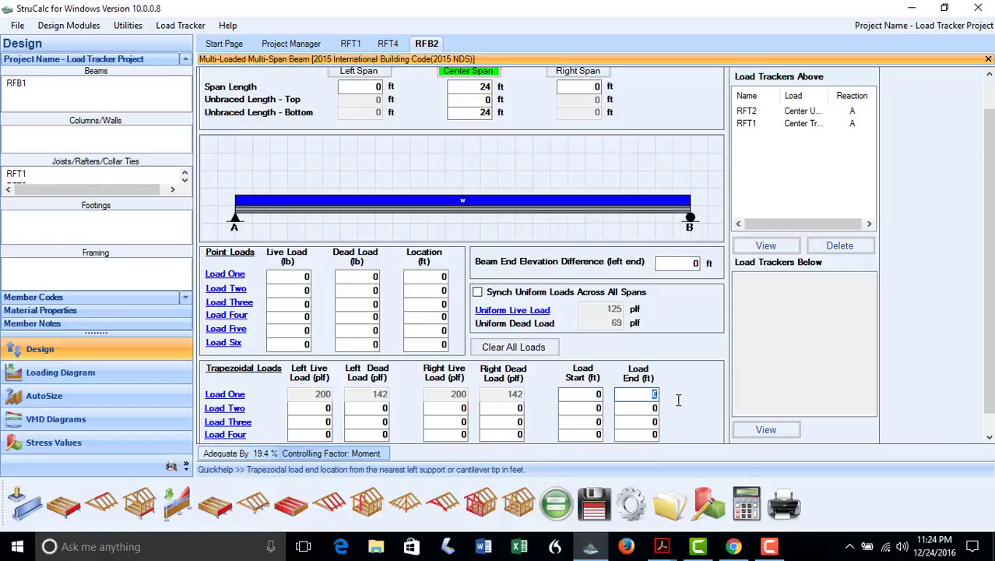
{"action": "type", "text": "6"}
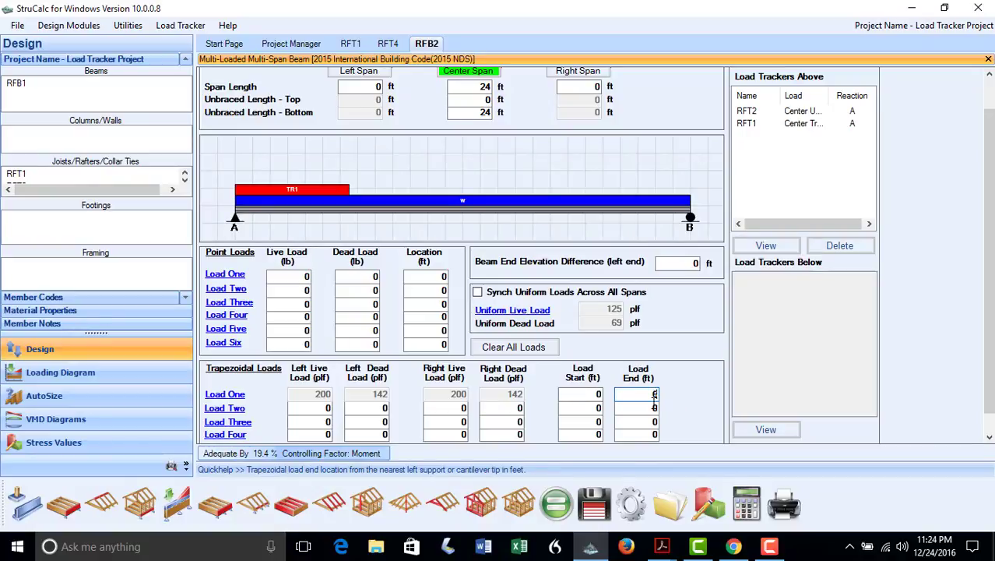
- Transfer reaction A of rafter RFT3 onto RFB2 as trapezoidal load two, from 6 ft to 14 ft
{"action": "left_click", "coordinate": [226, 408]}
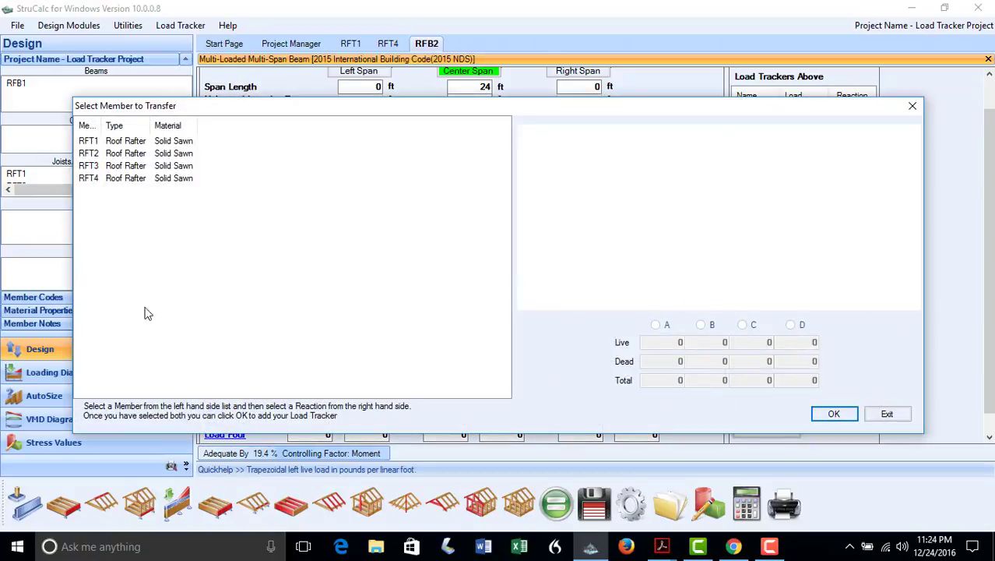
{"action": "left_click", "coordinate": [88, 165]}
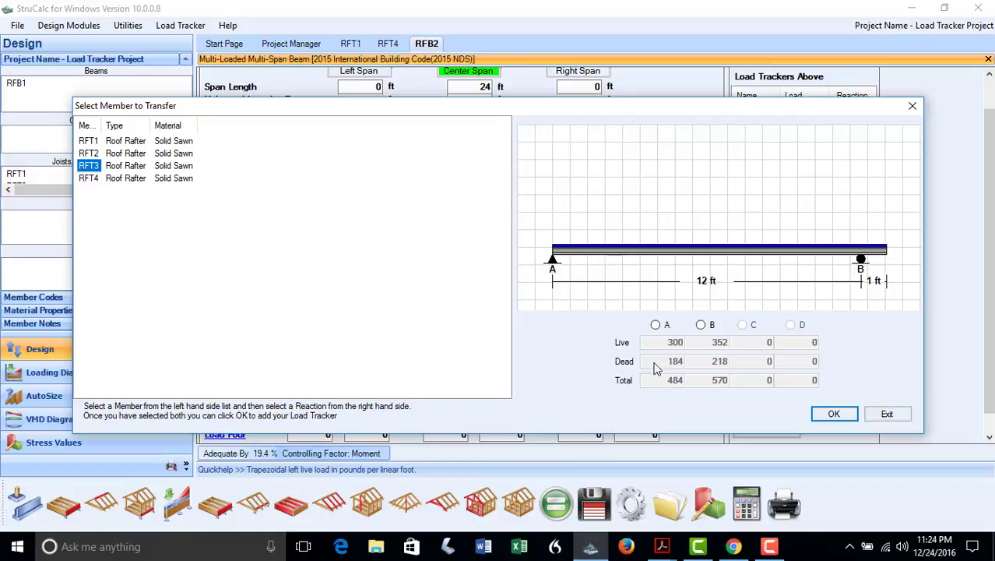
{"action": "left_click", "coordinate": [657, 326]}
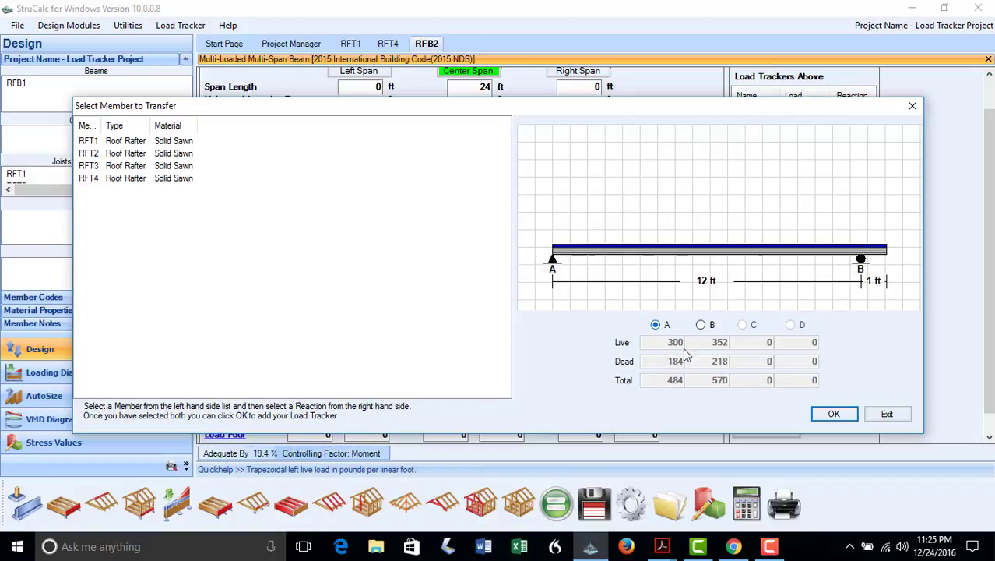
{"action": "left_click", "coordinate": [829, 415]}
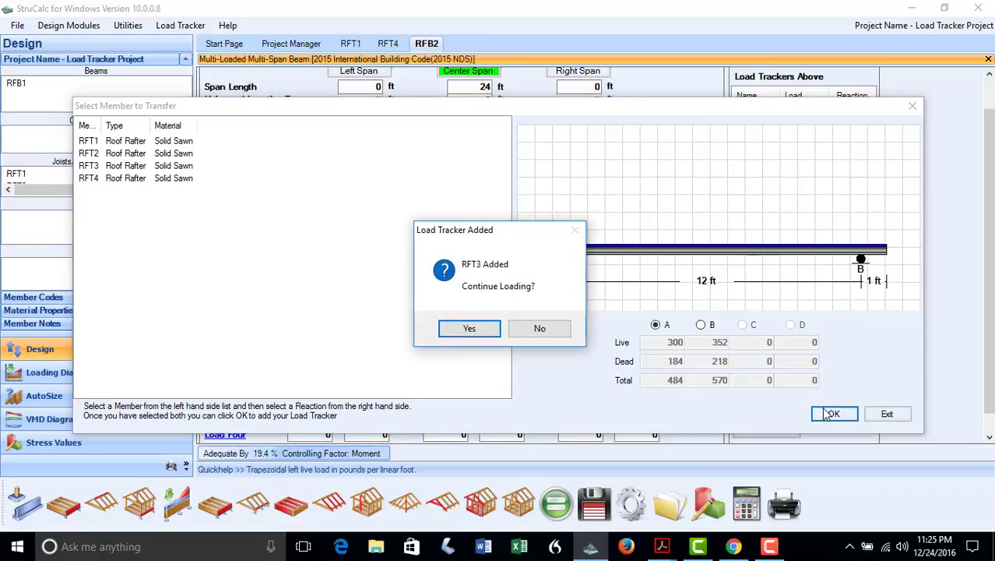
{"action": "left_click", "coordinate": [542, 330]}
{"action": "left_click", "coordinate": [588, 408]}
{"action": "type", "text": "6"}
{"action": "key", "text": "Tab"}
{"action": "type", "text": "14"}
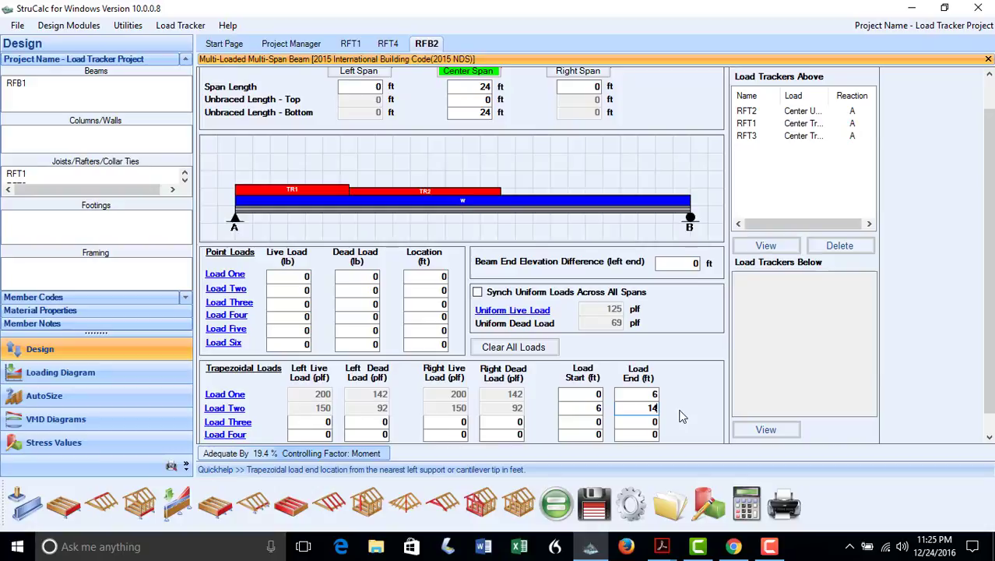
- Transfer reaction A of rafter RFT1 onto RFB2 as trapezoidal load three, from 14 ft to 24 ft
{"action": "left_click", "coordinate": [234, 426]}
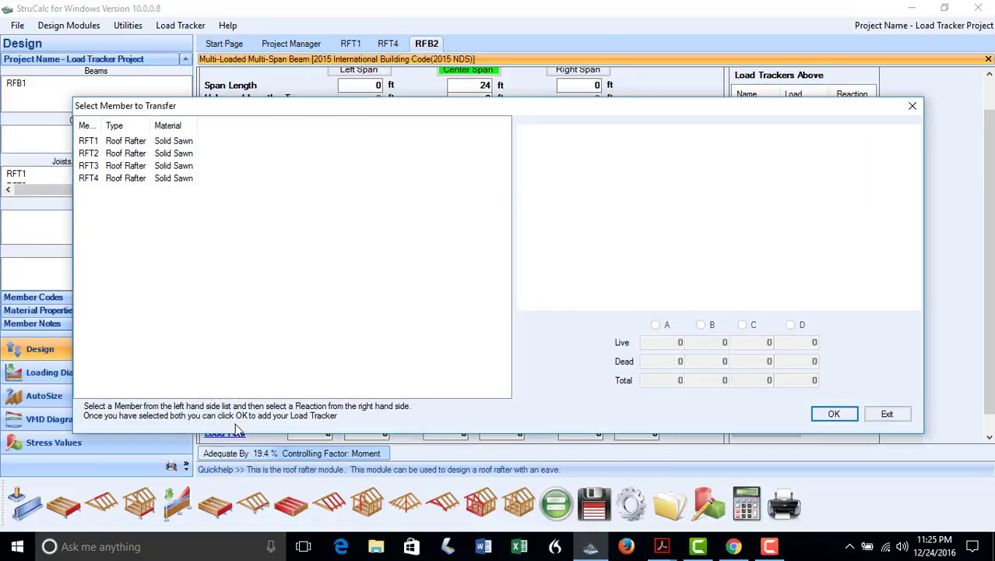
{"action": "left_click", "coordinate": [87, 141]}
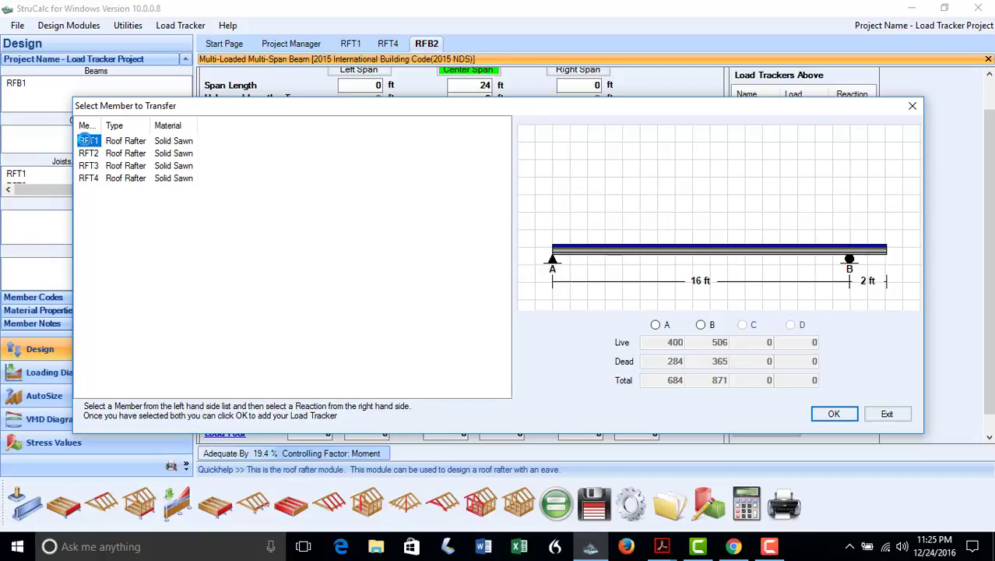
{"action": "left_click", "coordinate": [656, 326]}
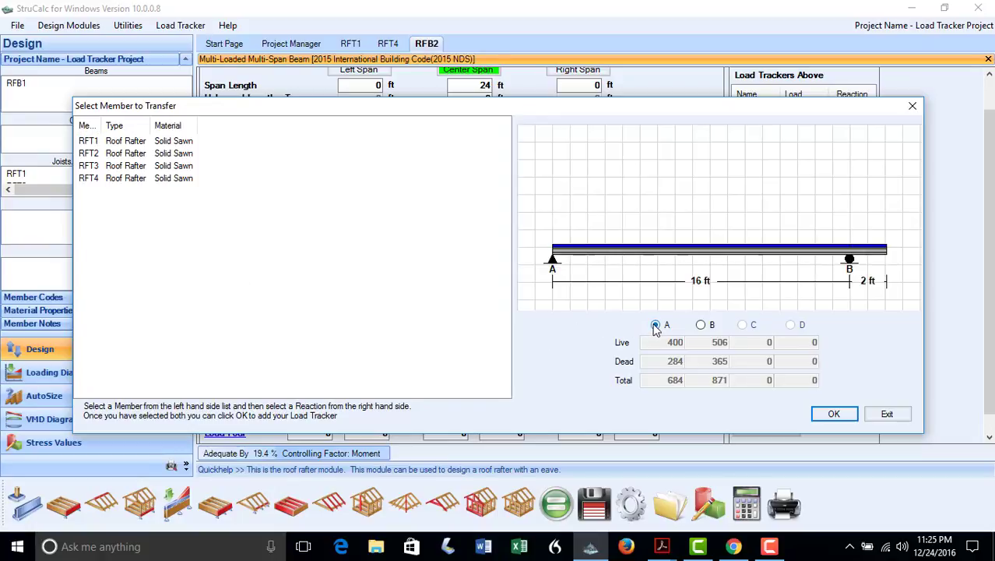
{"action": "left_click", "coordinate": [831, 417]}
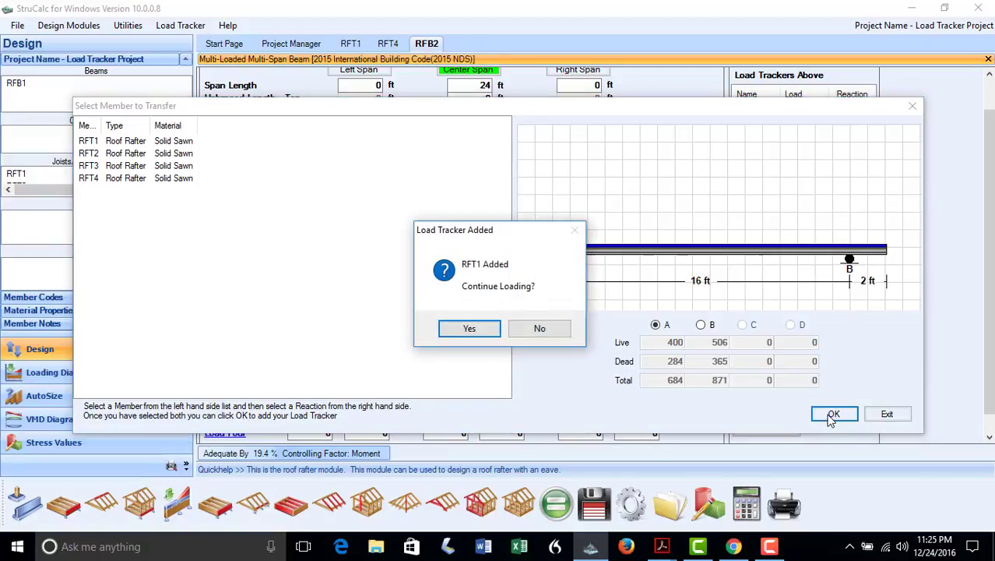
{"action": "left_click", "coordinate": [559, 332]}
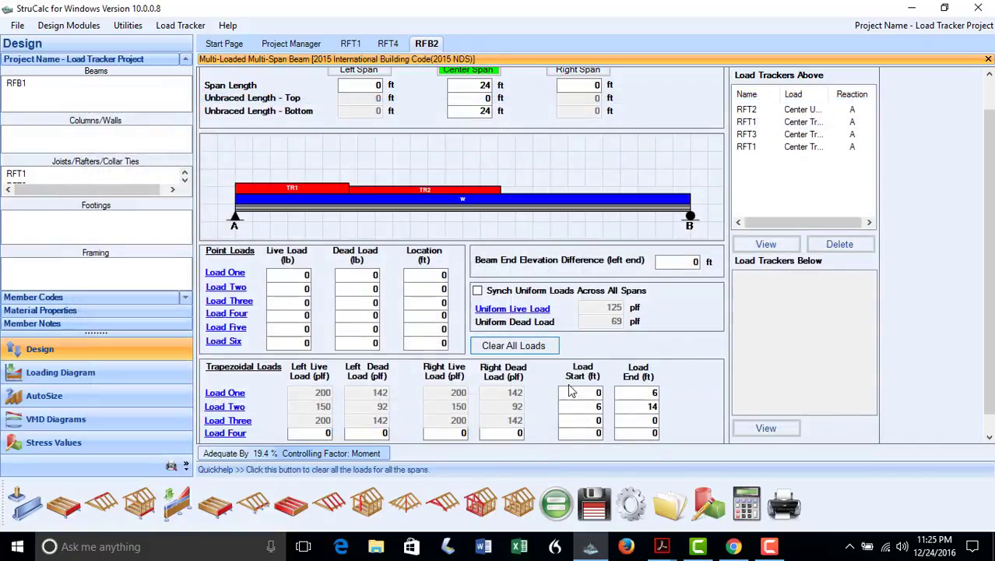
{"action": "left_click", "coordinate": [596, 420]}
{"action": "type", "text": "14"}
{"action": "left_click", "coordinate": [628, 422]}
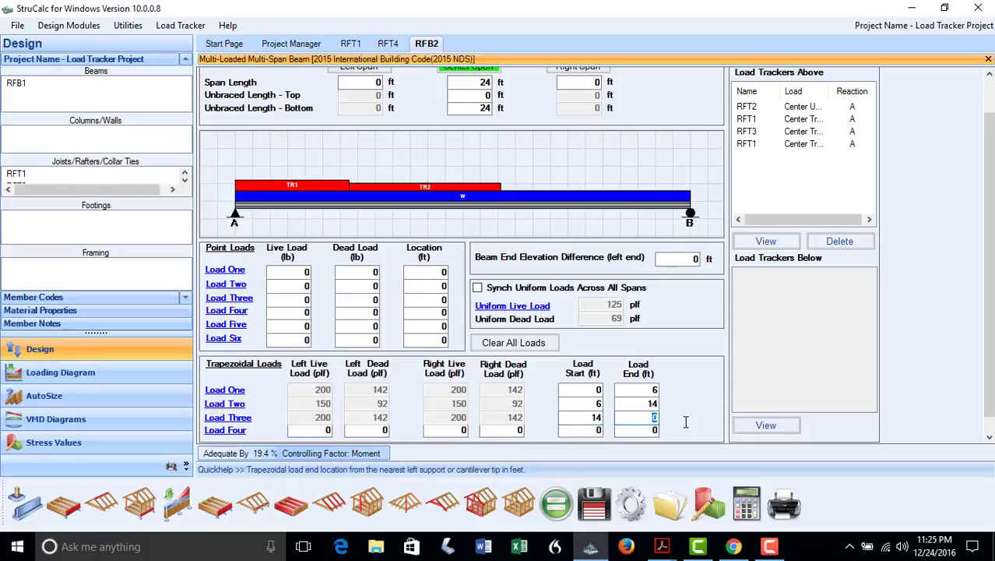
{"action": "type", "text": "24"}
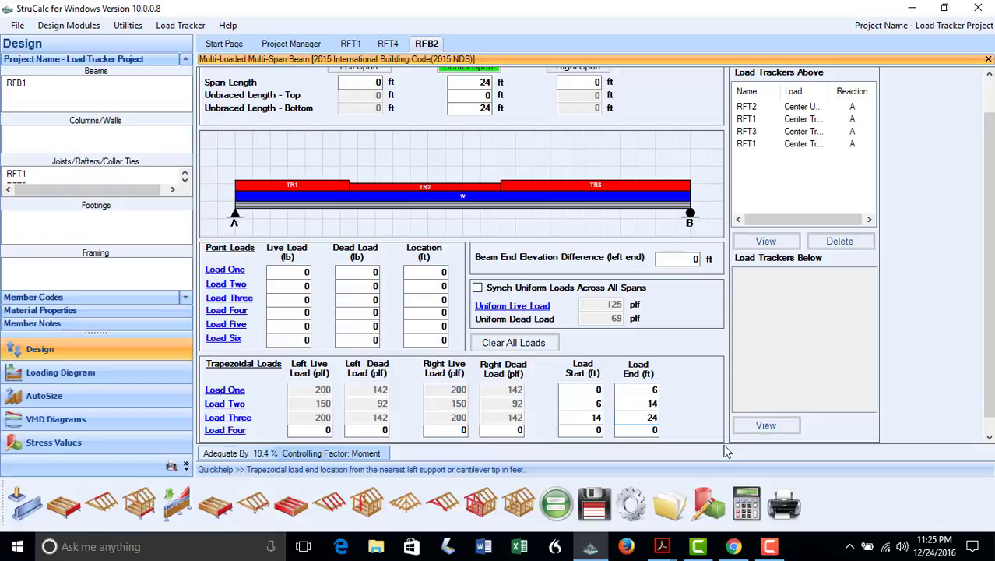
- Calculate beam RFB2's adequacy and run an auto-size for glulam grade 24F-V4
{"action": "left_click", "coordinate": [548, 506]}
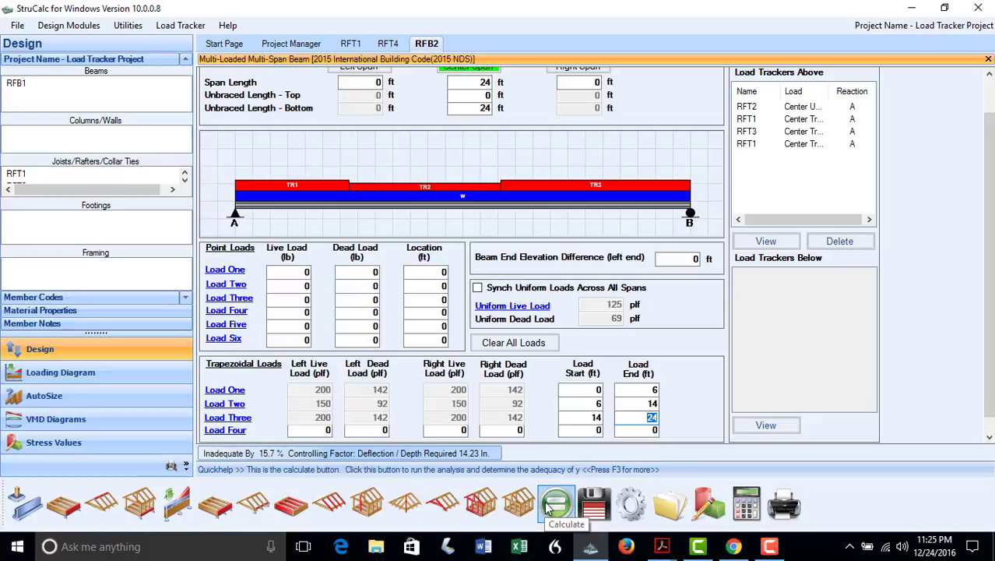
{"action": "left_click", "coordinate": [82, 393]}
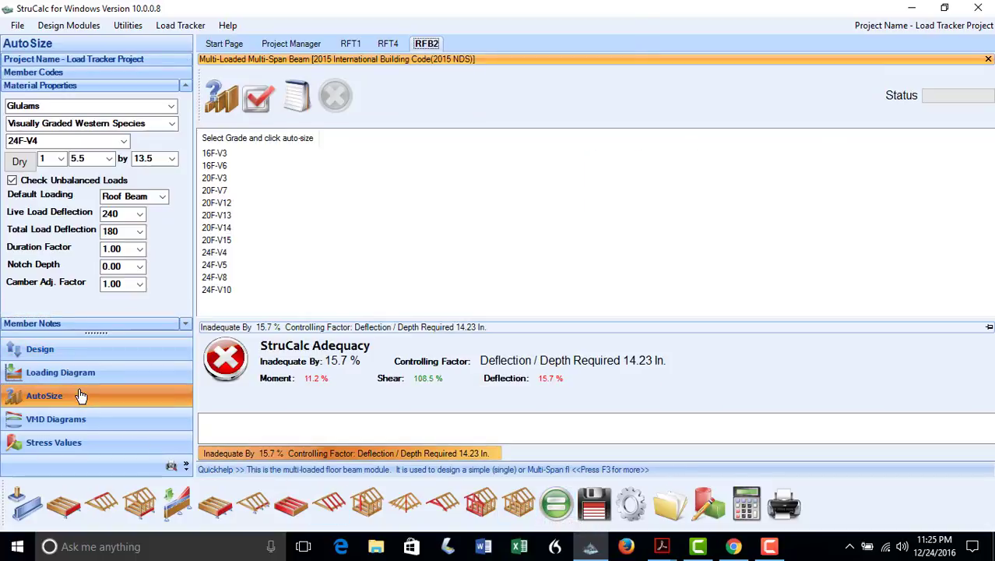
{"action": "left_click", "coordinate": [212, 252]}
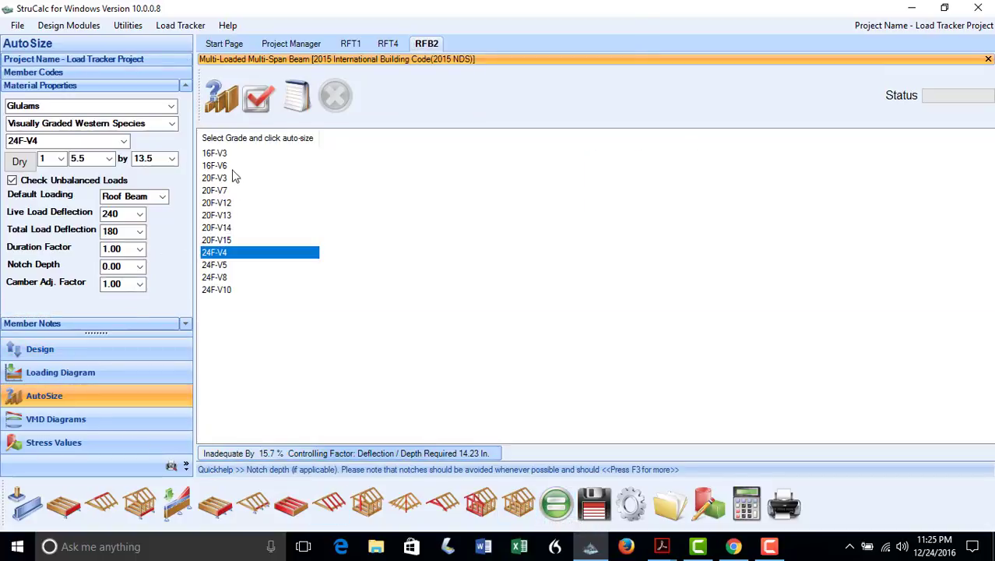
{"action": "left_click", "coordinate": [221, 99]}
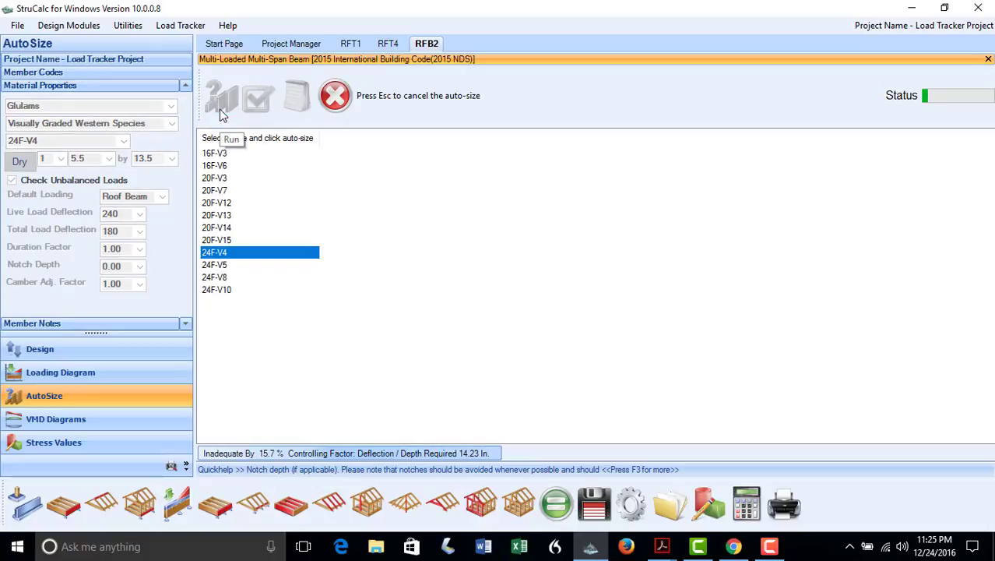
- Apply the 5.5 by 15 glulam size of grade 24F-V4 from the auto-size results to beam RFB2
{"action": "left_click", "coordinate": [282, 196]}
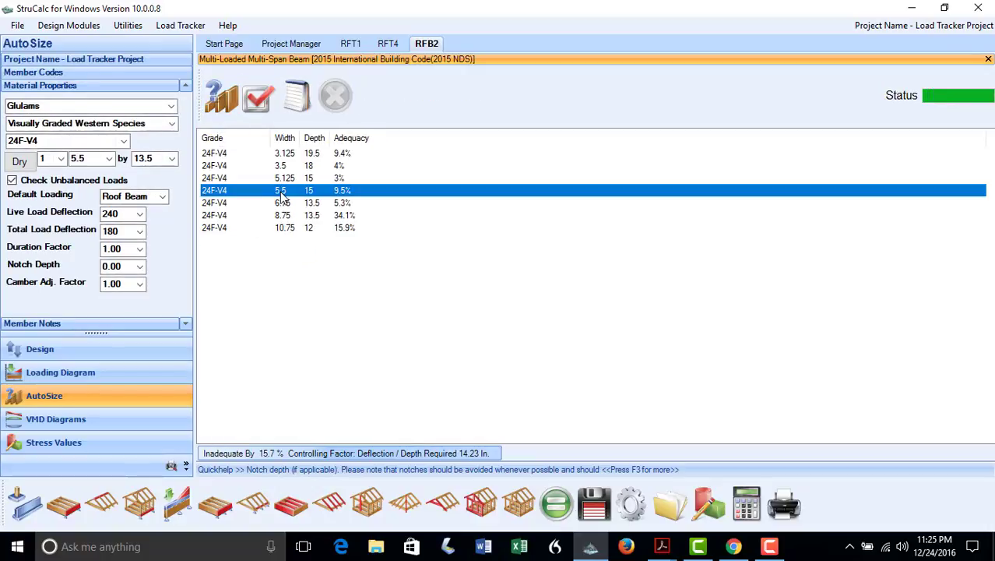
{"action": "left_click", "coordinate": [262, 108]}
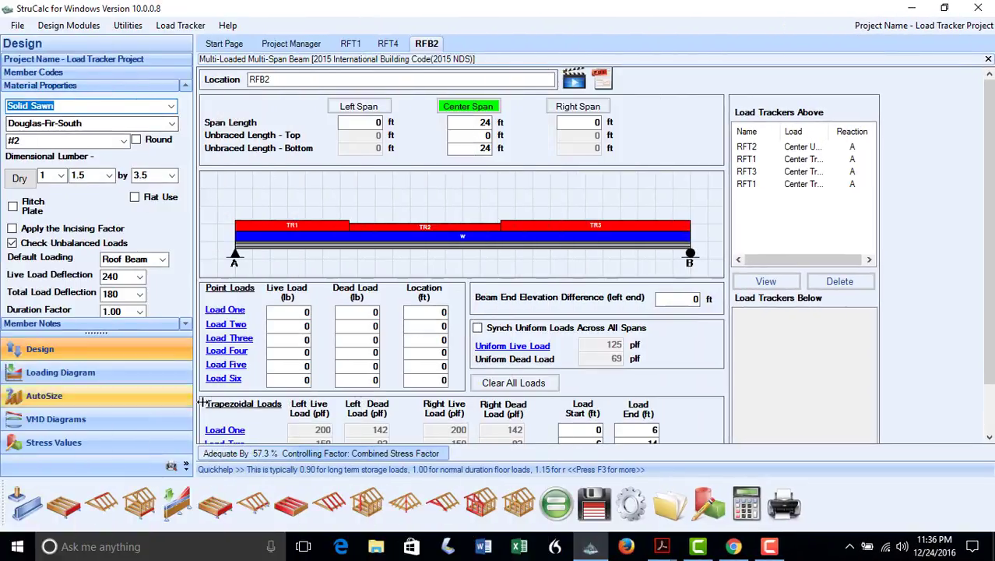
- Create a standard column design named COL1 with a total column length of 12 ft
{"action": "left_click", "coordinate": [367, 502]}
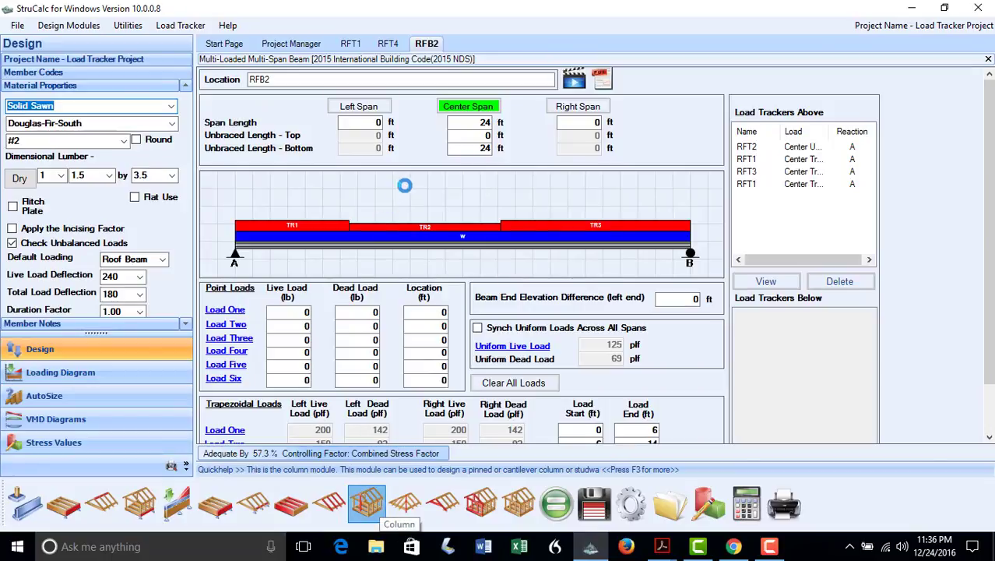
{"action": "type", "text": "12"}
{"action": "left_click", "coordinate": [273, 79]}
{"action": "key", "text": "BackSpace"}
{"action": "type", "text": "1"}
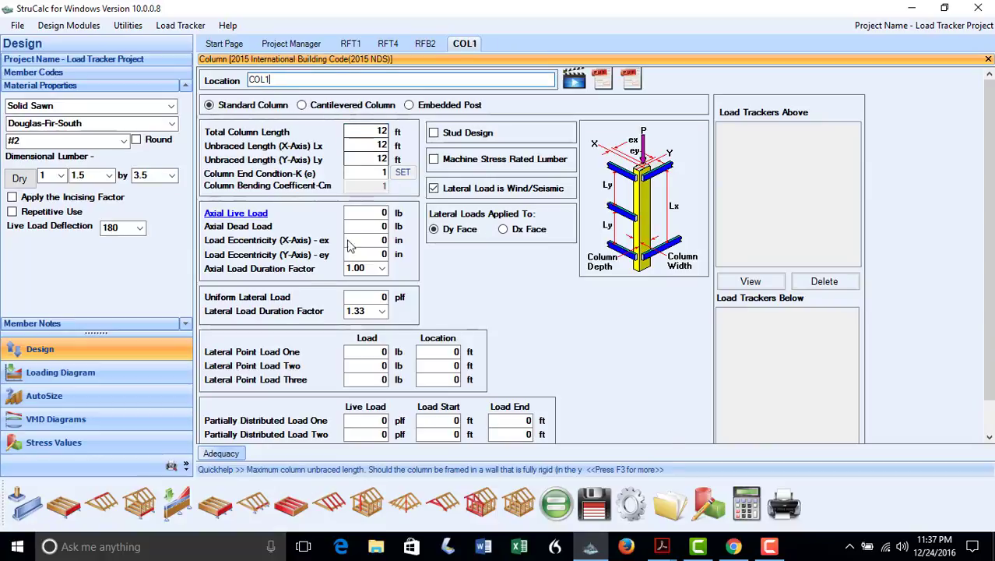
- Transfer reaction A of beam RFB1 onto column COL1 as axial load and continue loading
{"action": "left_click", "coordinate": [241, 214]}
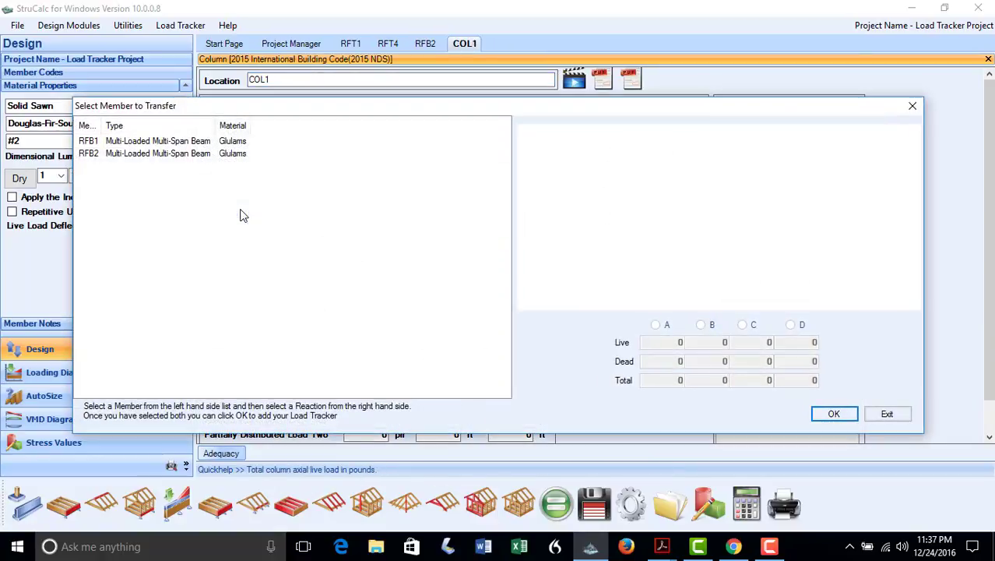
{"action": "left_click", "coordinate": [89, 141]}
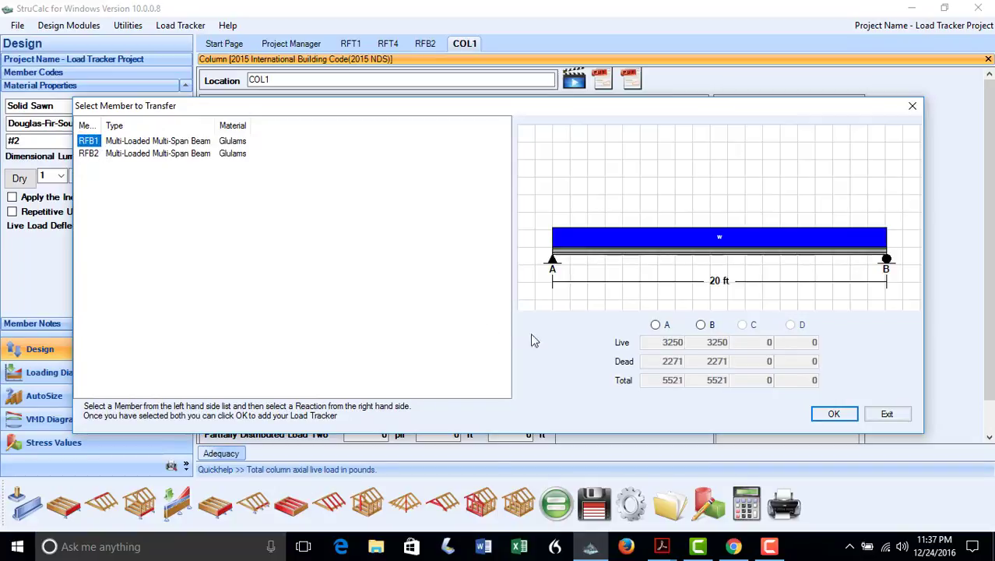
{"action": "left_click", "coordinate": [655, 325]}
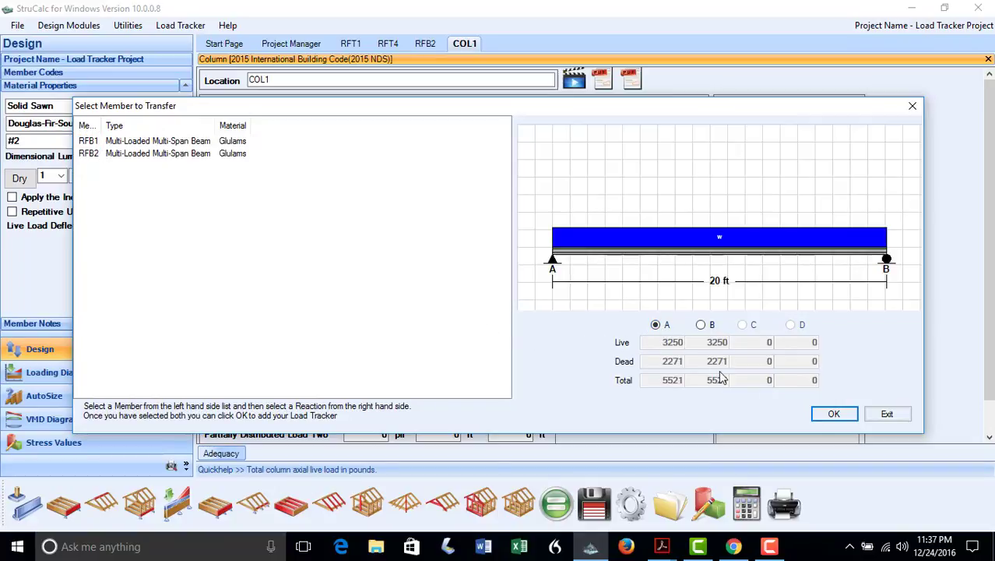
{"action": "left_click", "coordinate": [818, 420]}
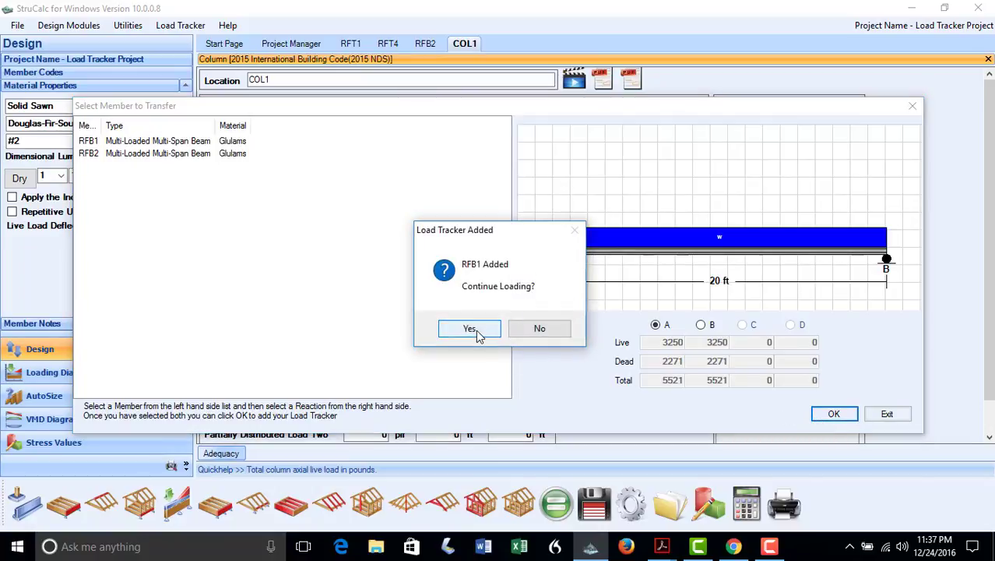
{"action": "left_click", "coordinate": [470, 329]}
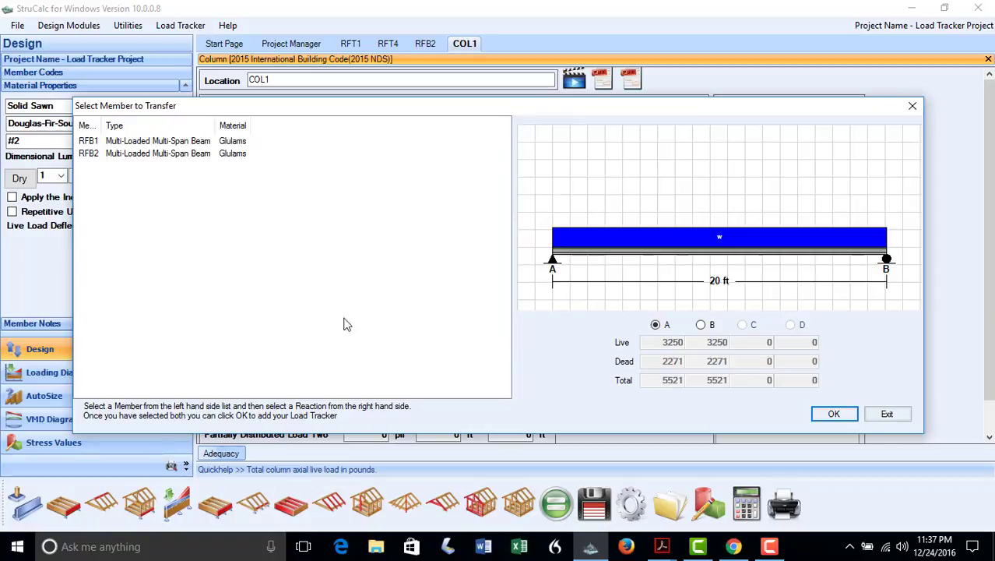
- Transfer reaction B of beam RFB2 onto column COL1 as axial load and finish loading
{"action": "left_click", "coordinate": [89, 154]}
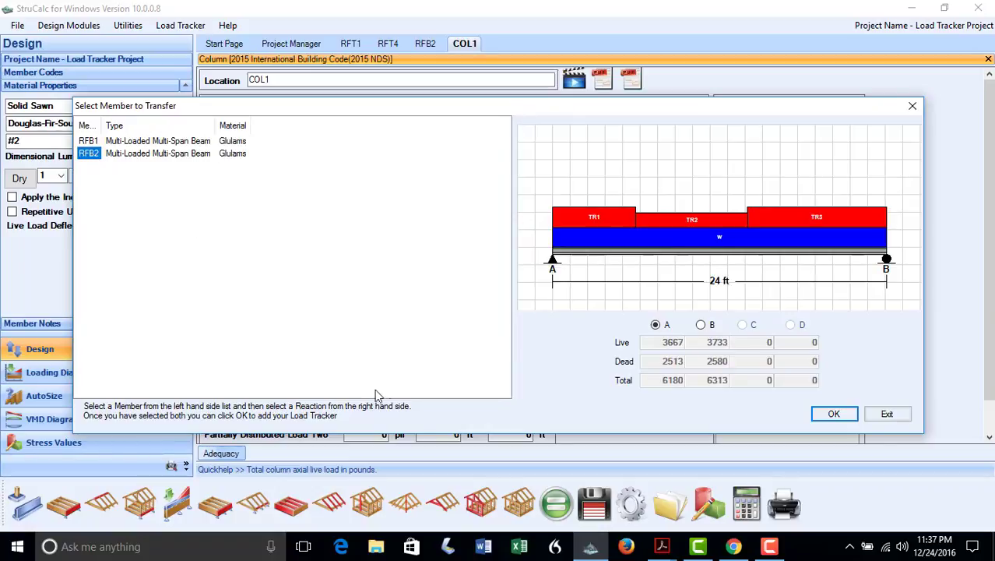
{"action": "left_click", "coordinate": [701, 326]}
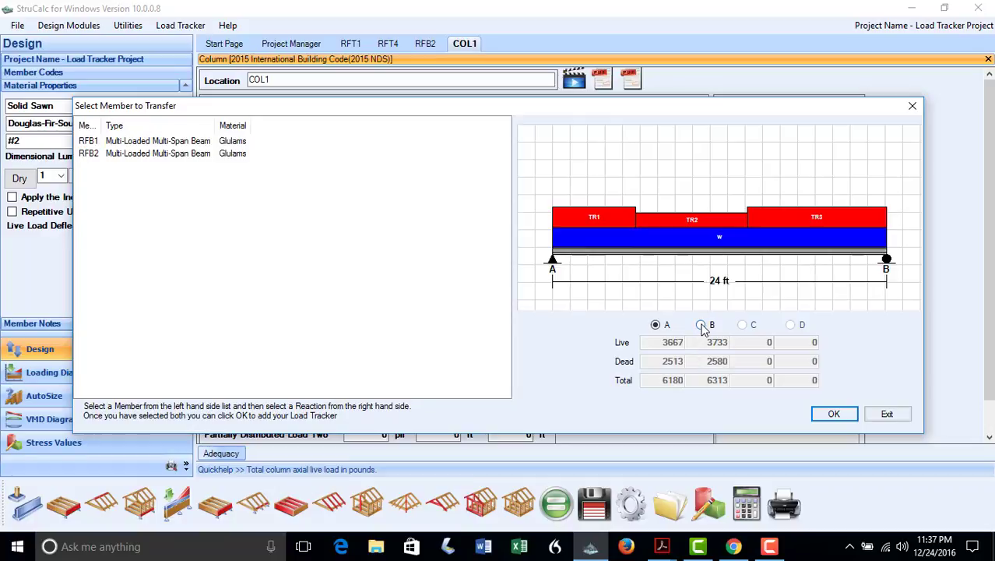
{"action": "left_click", "coordinate": [827, 415]}
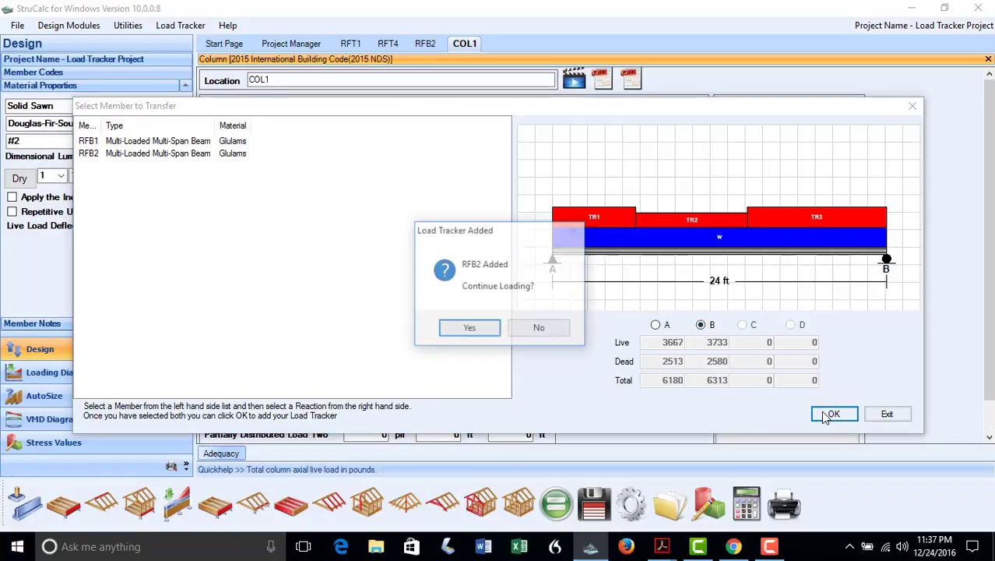
{"action": "left_click", "coordinate": [537, 330]}
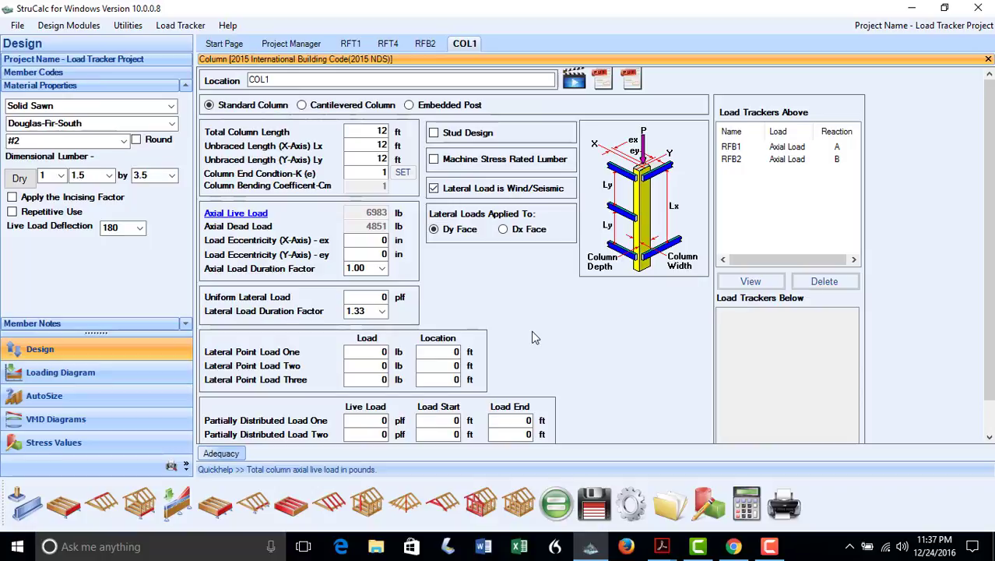
- Auto-size column COL1 for Douglas-Fir-South grade #2 and apply the 5.5 by 7.5 size
{"action": "left_click", "coordinate": [142, 403]}
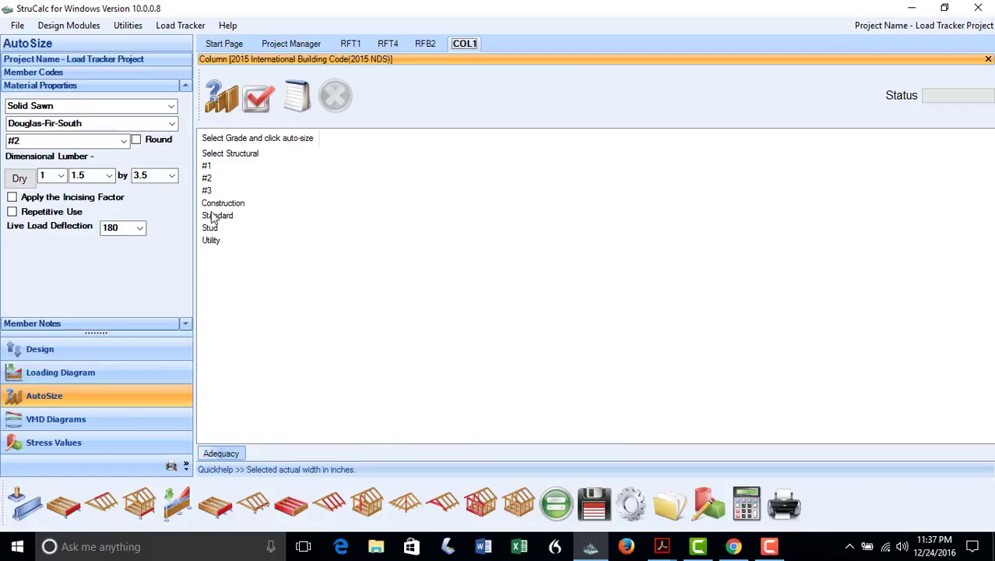
{"action": "left_click", "coordinate": [207, 179]}
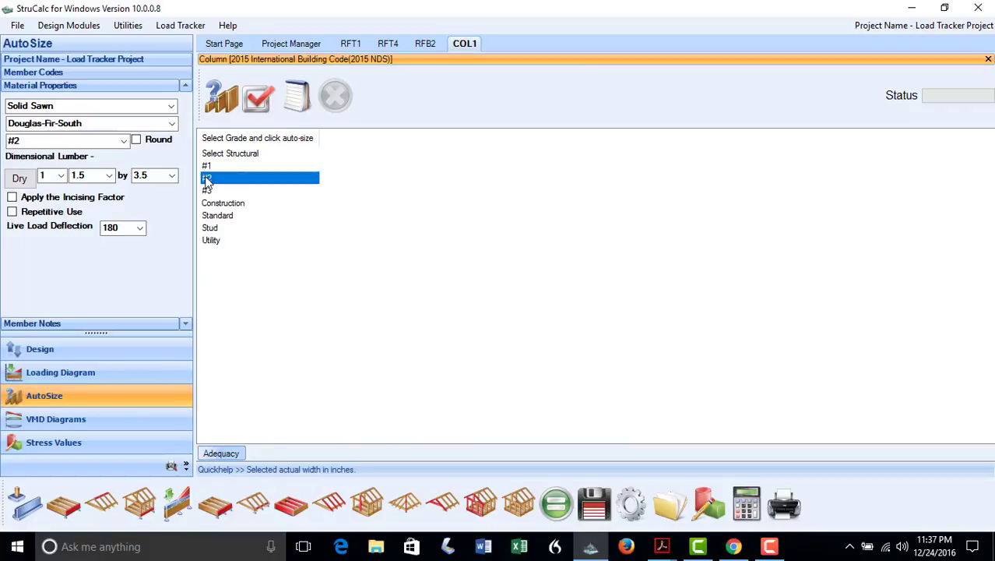
{"action": "left_click", "coordinate": [219, 106]}
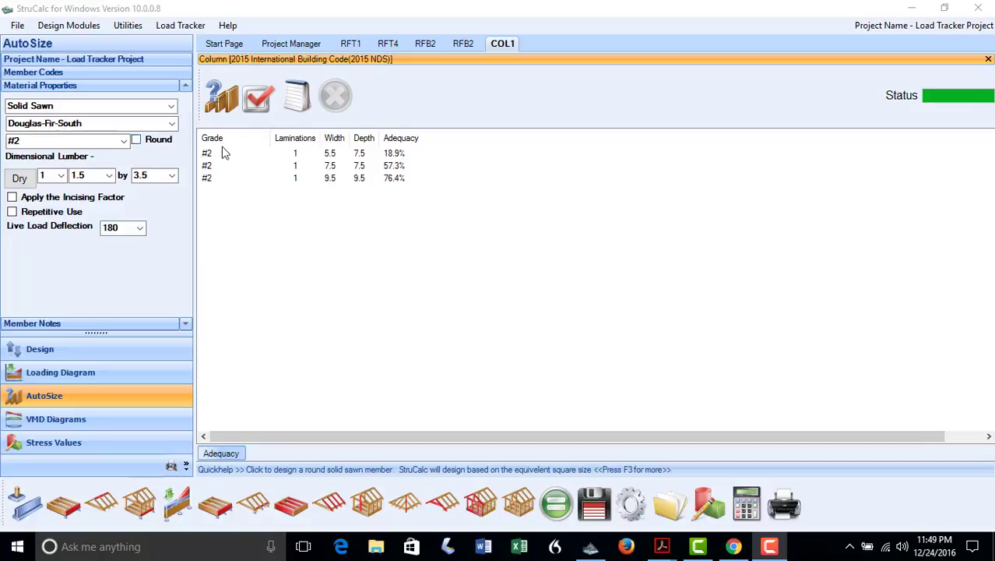
{"action": "left_click", "coordinate": [208, 155]}
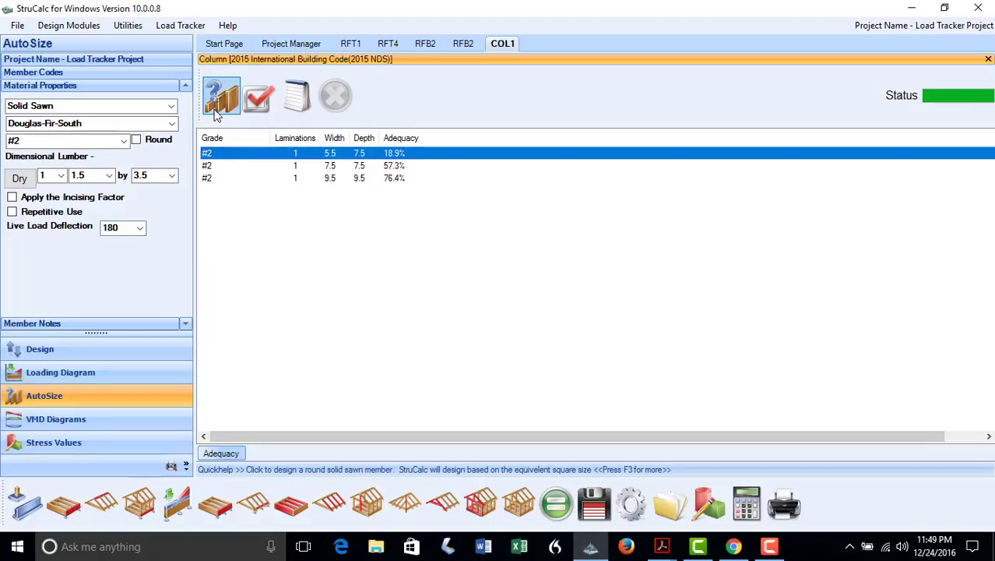
{"action": "left_click", "coordinate": [257, 99]}
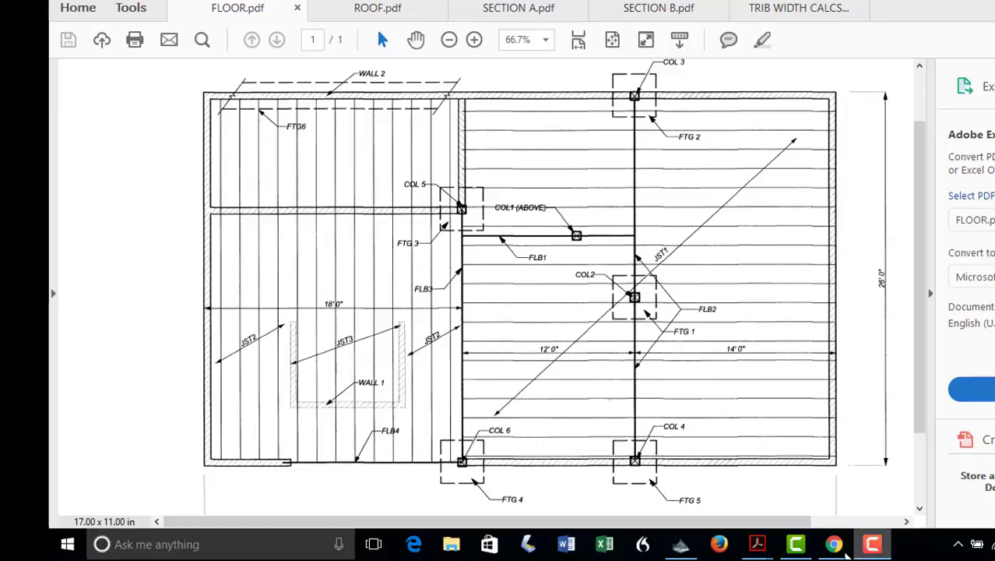
- Switch from the floor plan to StruCalc and set joist JST1's center span to 12 ft and right span to 14 ft
{"action": "left_click", "coordinate": [680, 544]}
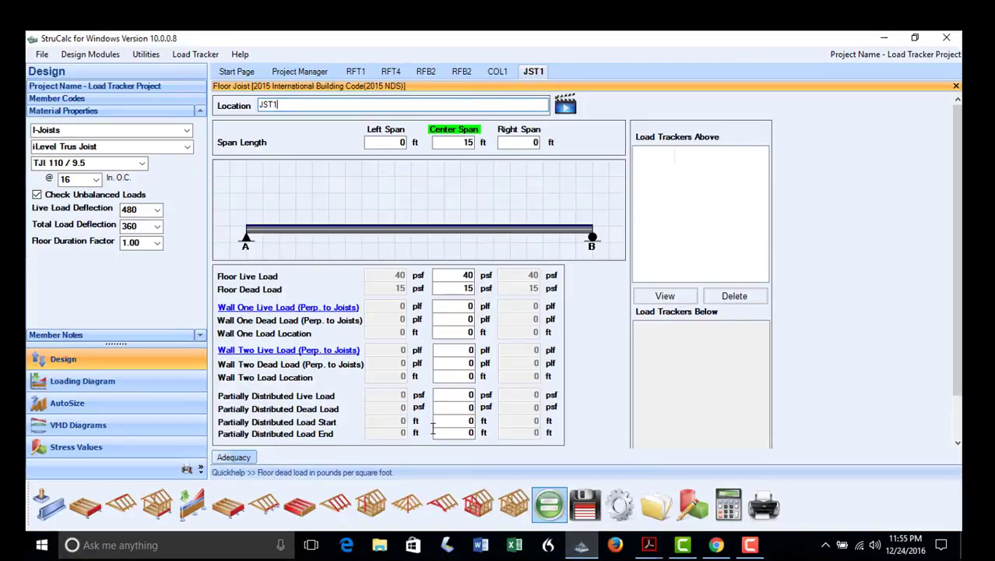
{"action": "left_click", "coordinate": [467, 143]}
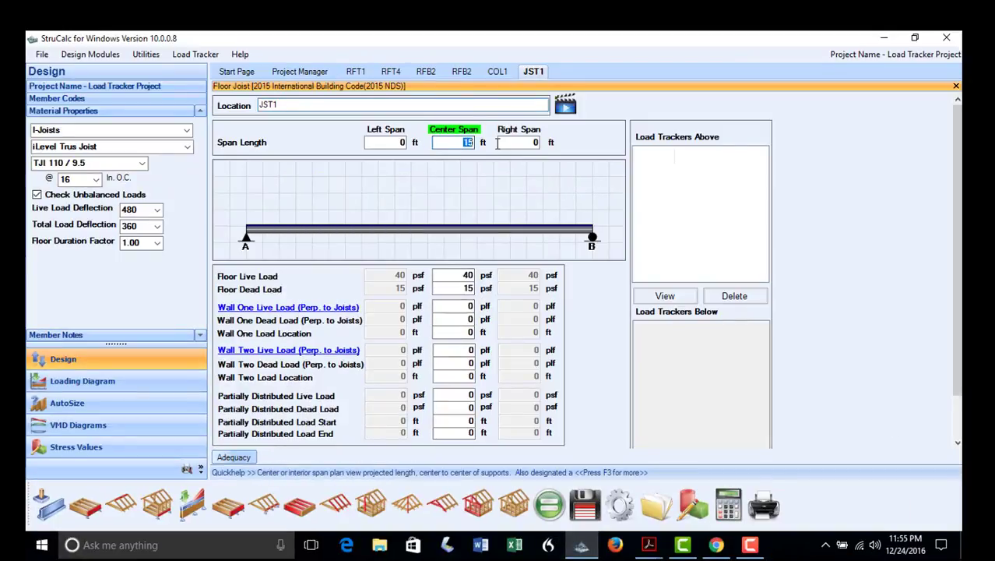
{"action": "type", "text": "12"}
{"action": "key", "text": "Tab"}
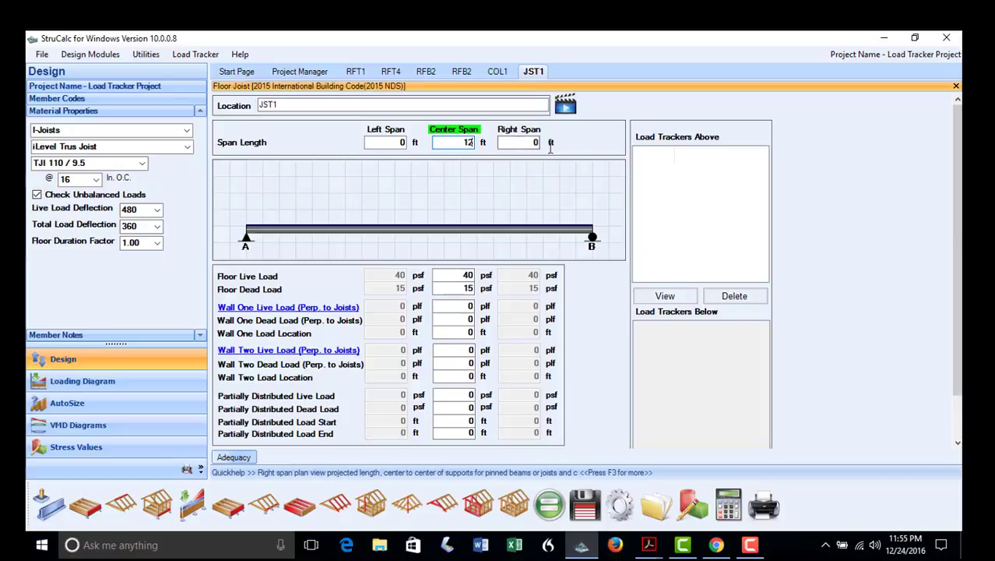
{"action": "type", "text": "14"}
{"action": "key", "text": "Tab"}
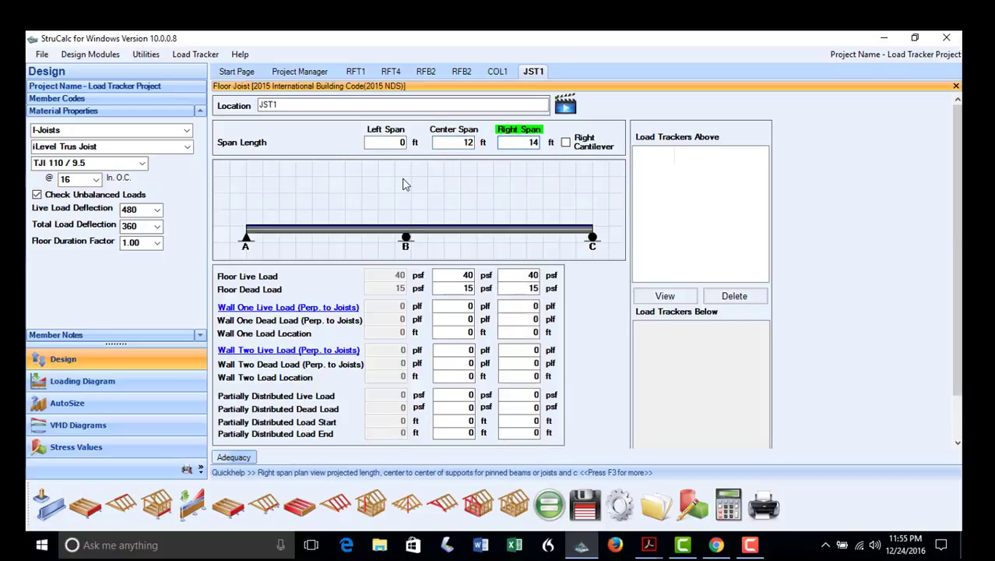
- Run an auto-size of floor joist JST1 for the TJI 110 series
{"action": "left_click", "coordinate": [176, 403]}
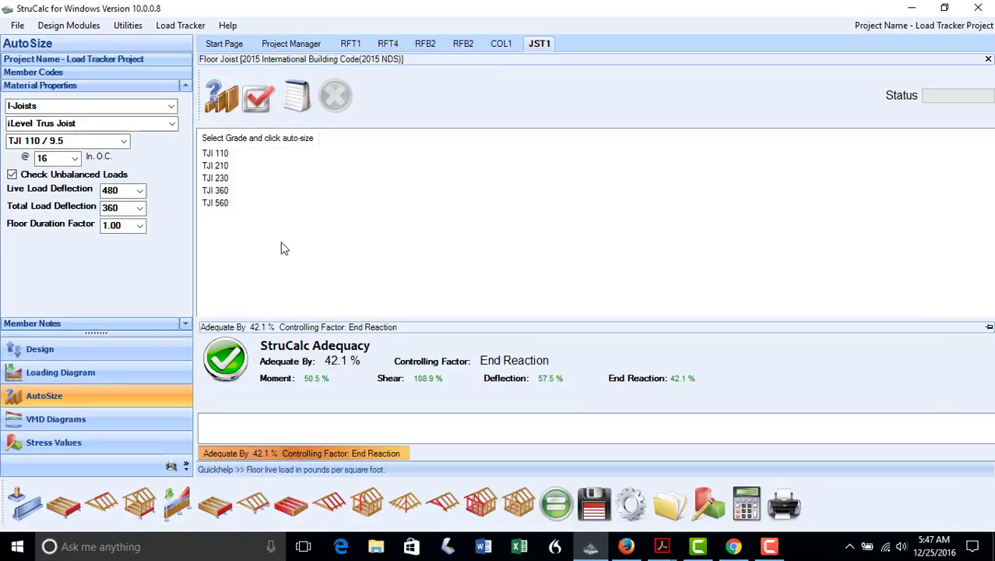
{"action": "left_click", "coordinate": [215, 154]}
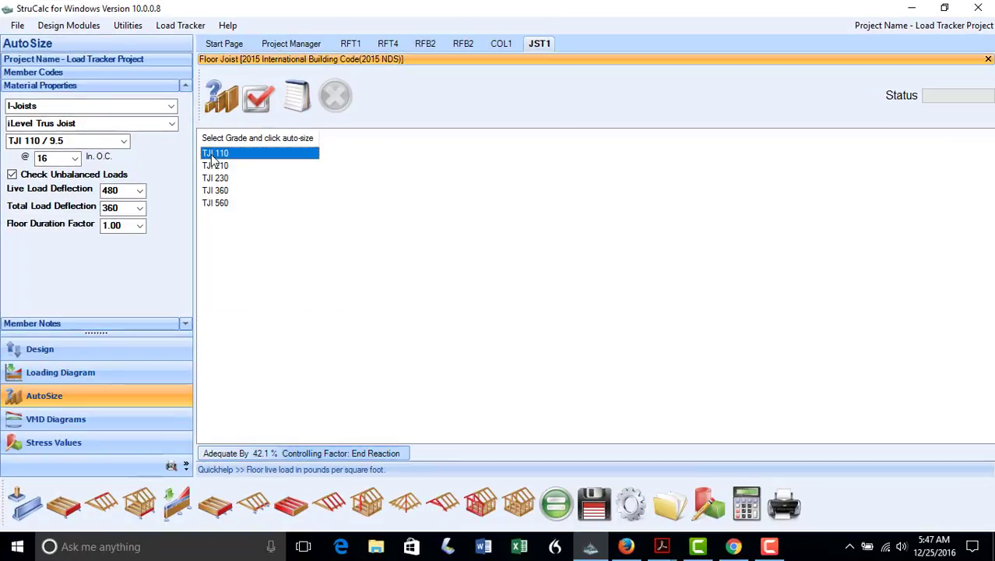
{"action": "left_click", "coordinate": [223, 109]}
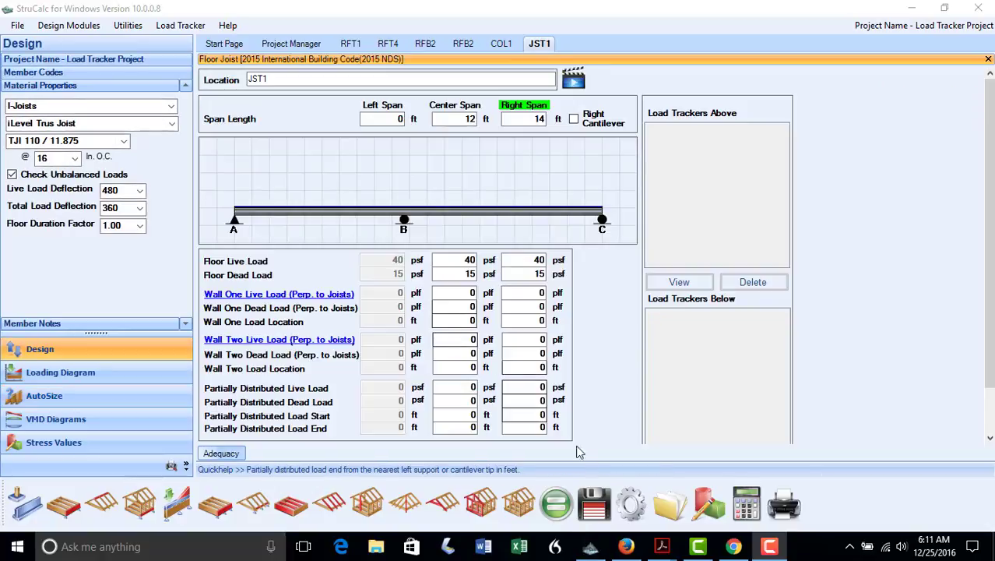
- Set the floor joist's center span to 18 ft and right span to 8 ft, and calculate its adequacy
{"action": "left_click", "coordinate": [590, 546]}
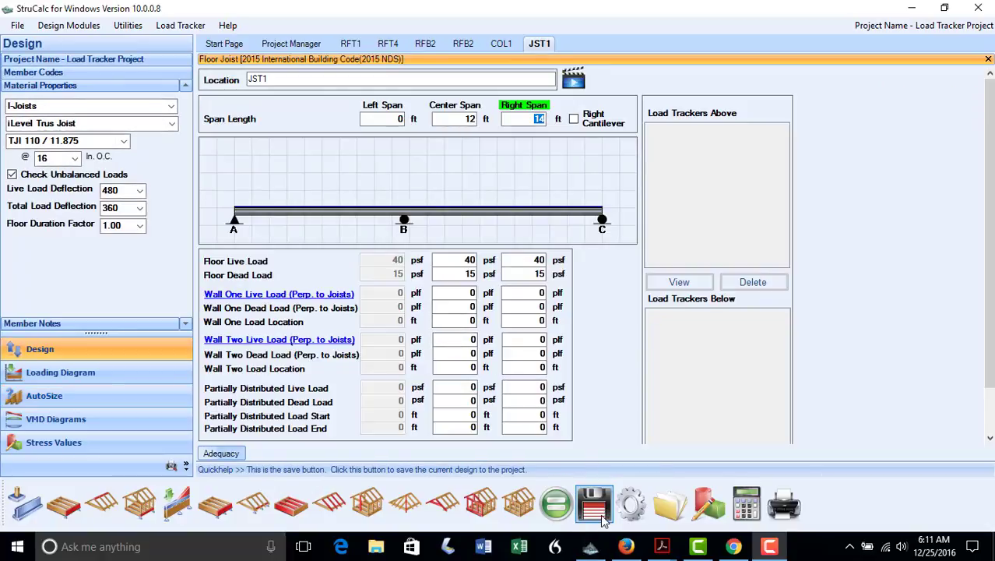
{"action": "left_click", "coordinate": [664, 548]}
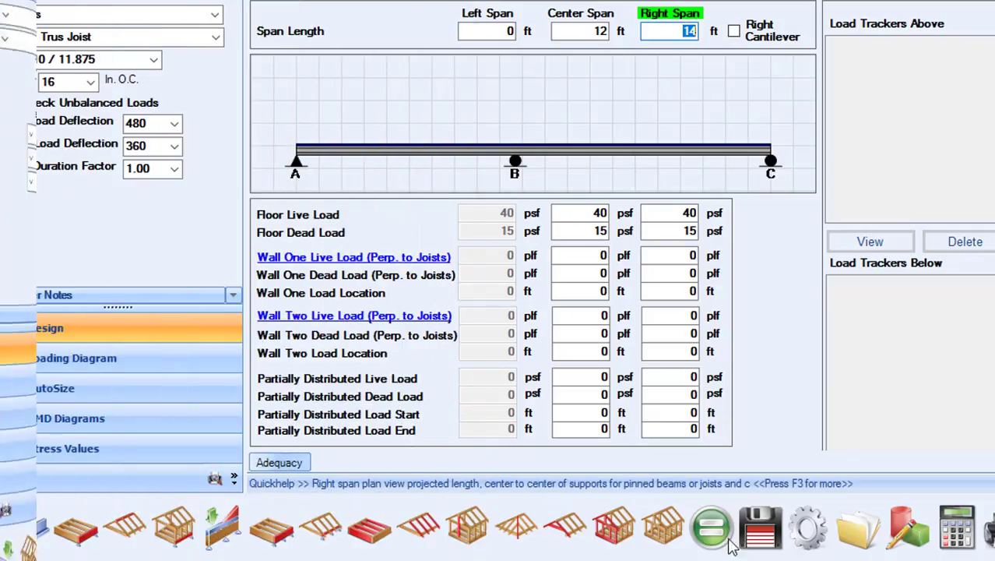
{"action": "key", "text": "Tab"}
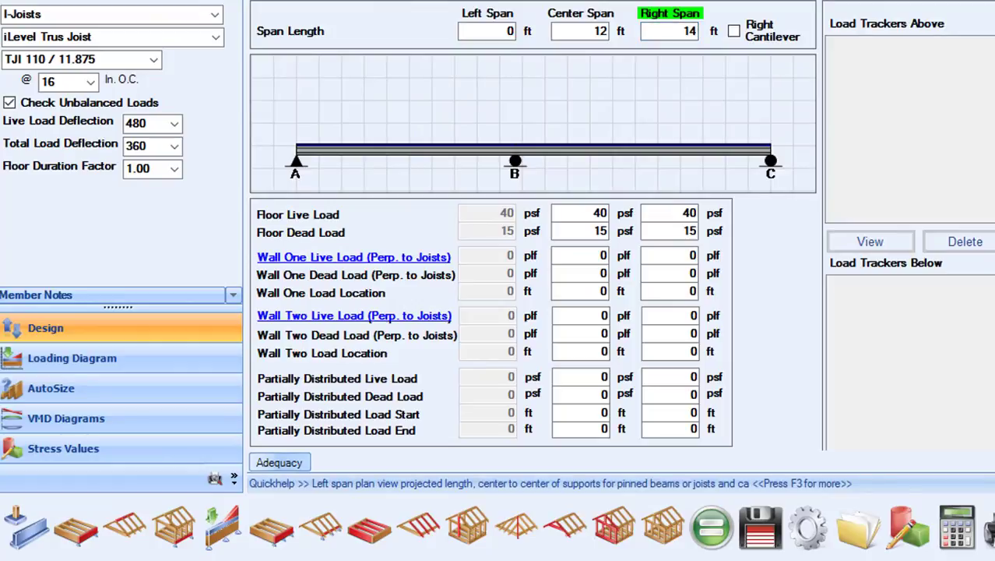
{"action": "left_click", "coordinate": [589, 33]}
{"action": "double_click", "coordinate": [590, 33]}
{"action": "type", "text": "18"}
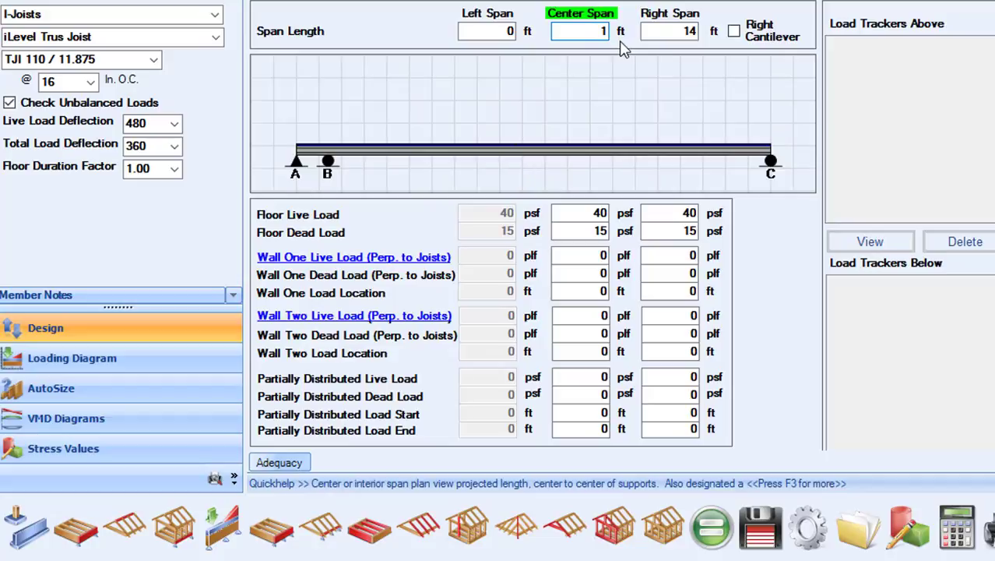
{"action": "double_click", "coordinate": [685, 31]}
{"action": "type", "text": "8"}
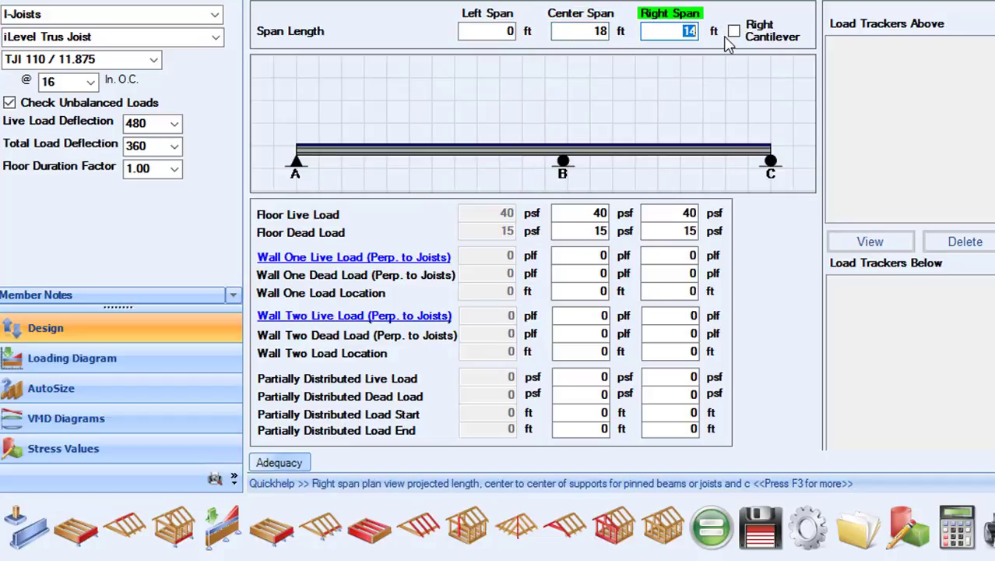
{"action": "left_click", "coordinate": [712, 529]}
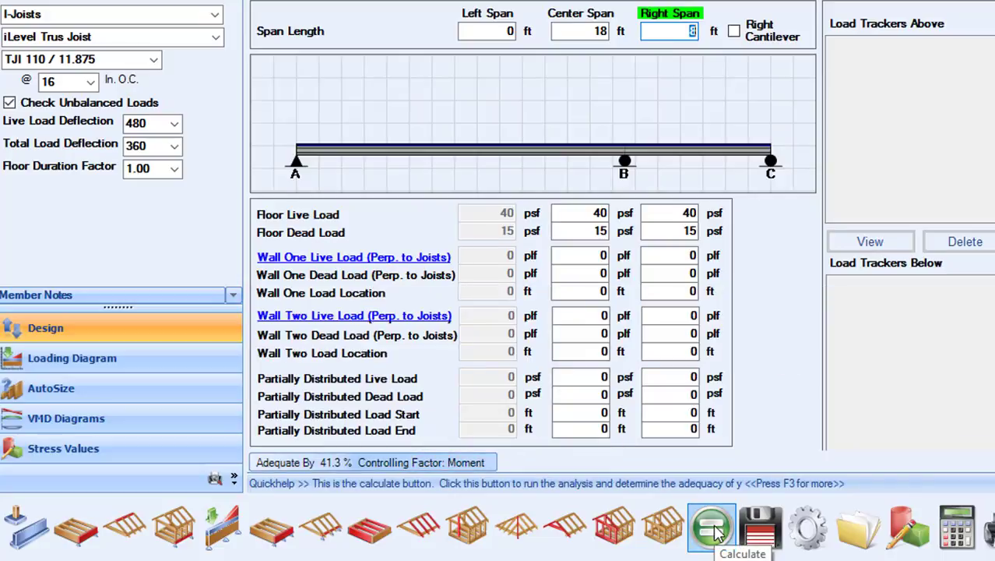
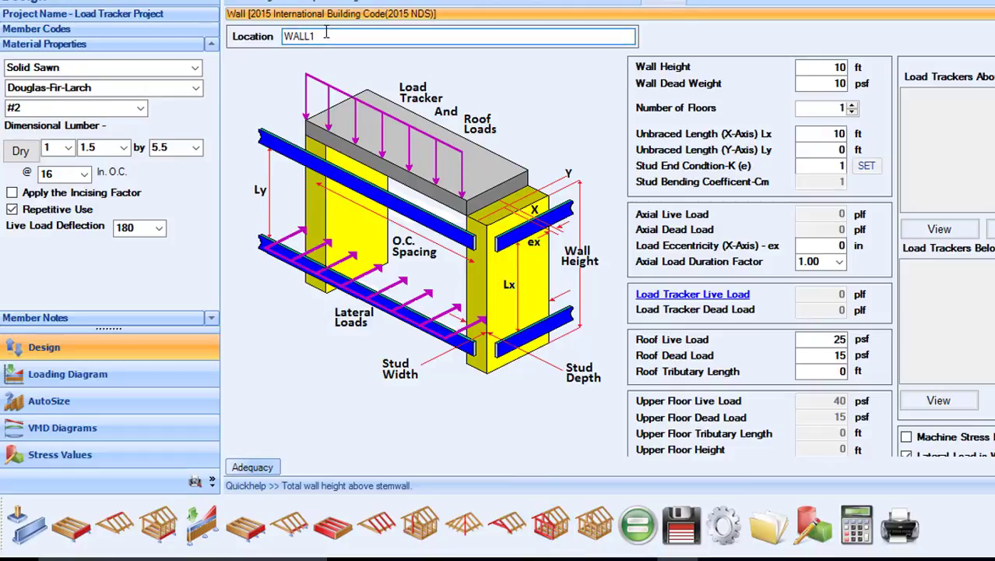
- Set WALL1's height to 8 ft and add roof rafter RFT3's reaction B to it as a load tracker
{"action": "left_click", "coordinate": [817, 67]}
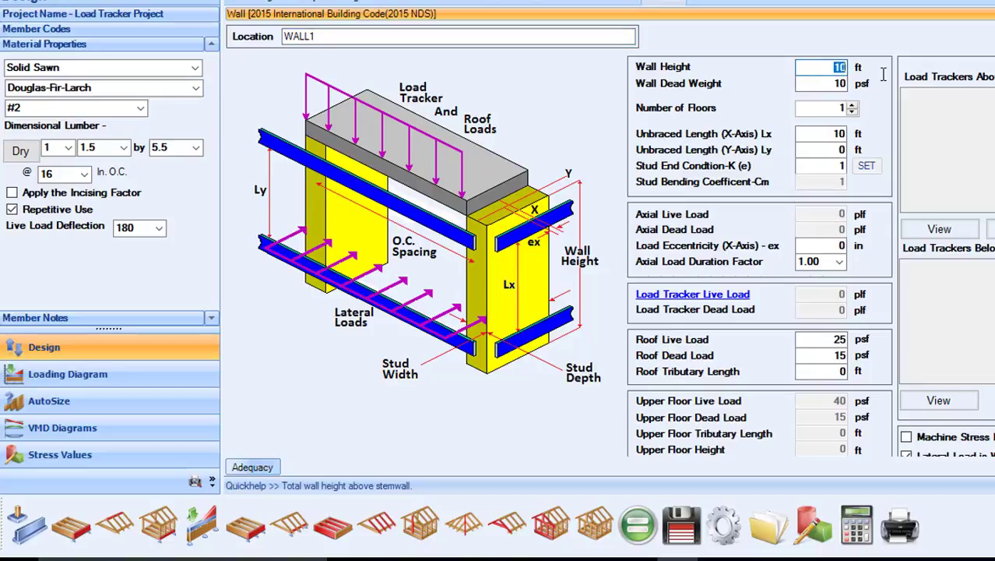
{"action": "type", "text": "8"}
{"action": "left_click", "coordinate": [692, 294]}
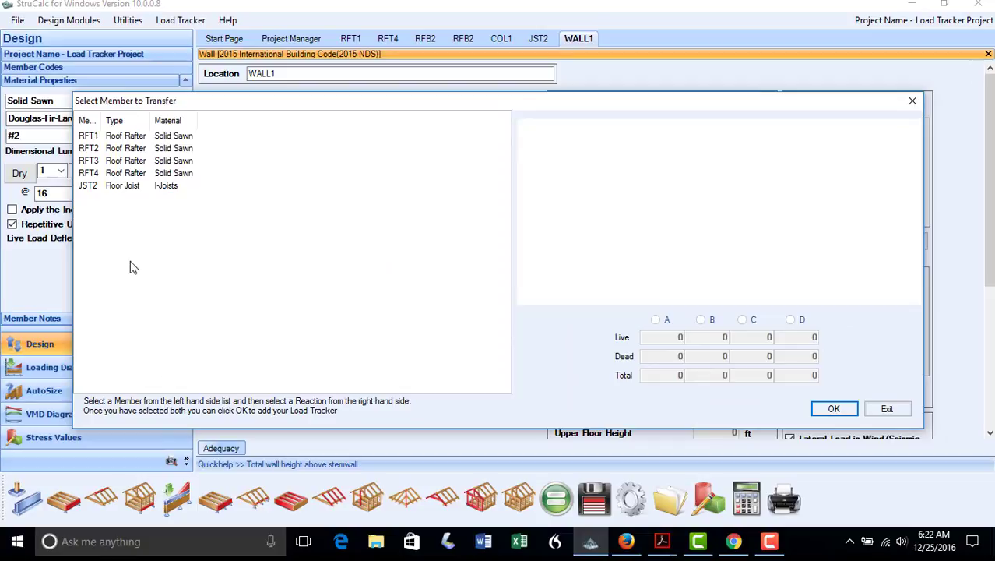
{"action": "left_click", "coordinate": [90, 160]}
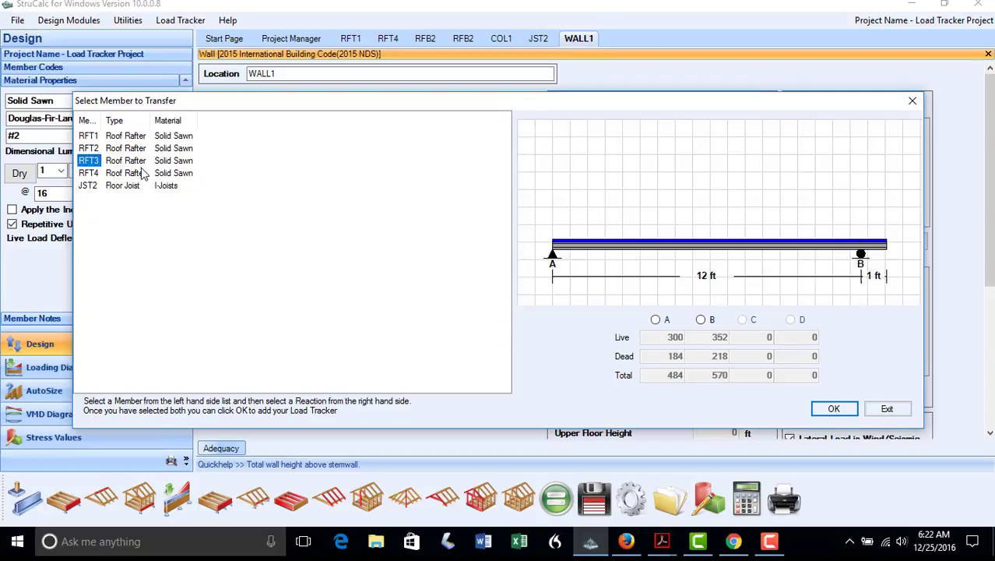
{"action": "left_click", "coordinate": [701, 319]}
{"action": "left_click", "coordinate": [832, 412]}
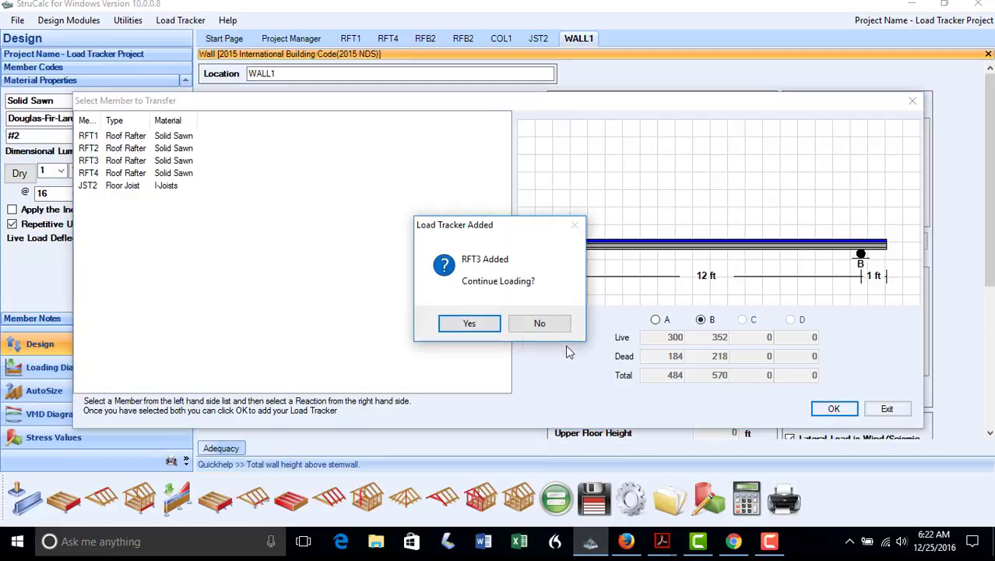
{"action": "left_click", "coordinate": [470, 323]}
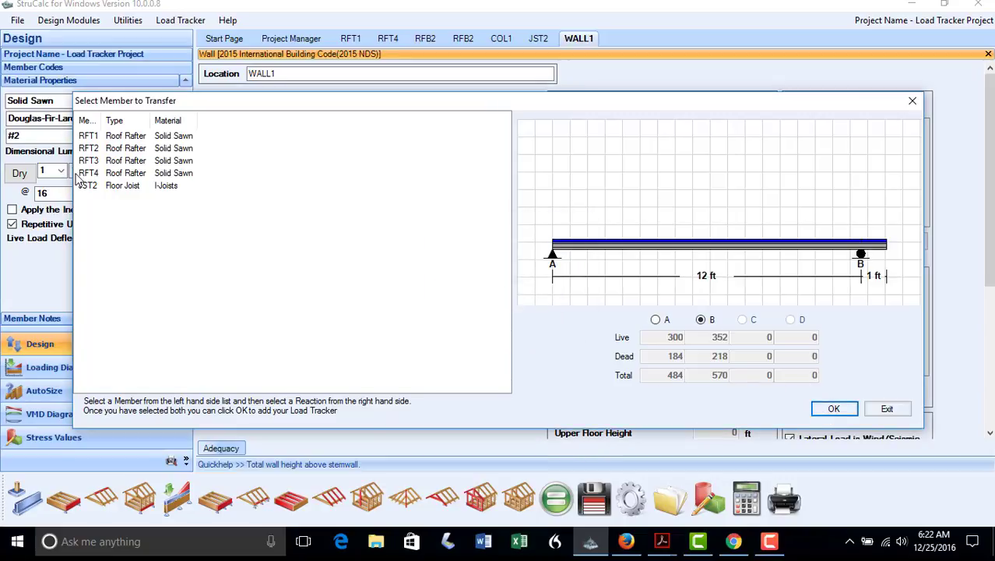
- Add roof rafter RFT4's reaction A to WALL1 as a load tracker and calculate the wall
{"action": "left_click", "coordinate": [87, 174]}
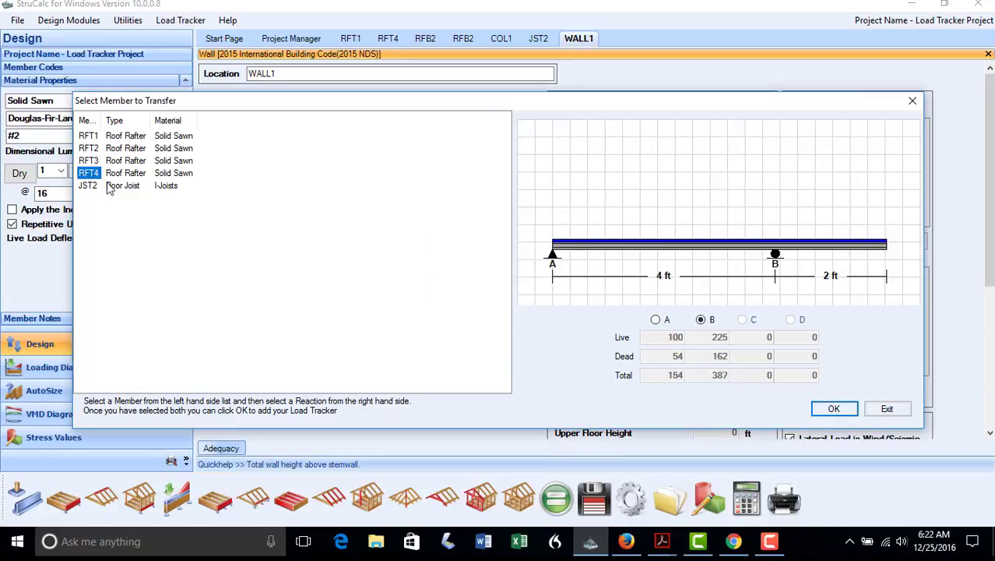
{"action": "left_click", "coordinate": [656, 321]}
{"action": "left_click", "coordinate": [830, 408]}
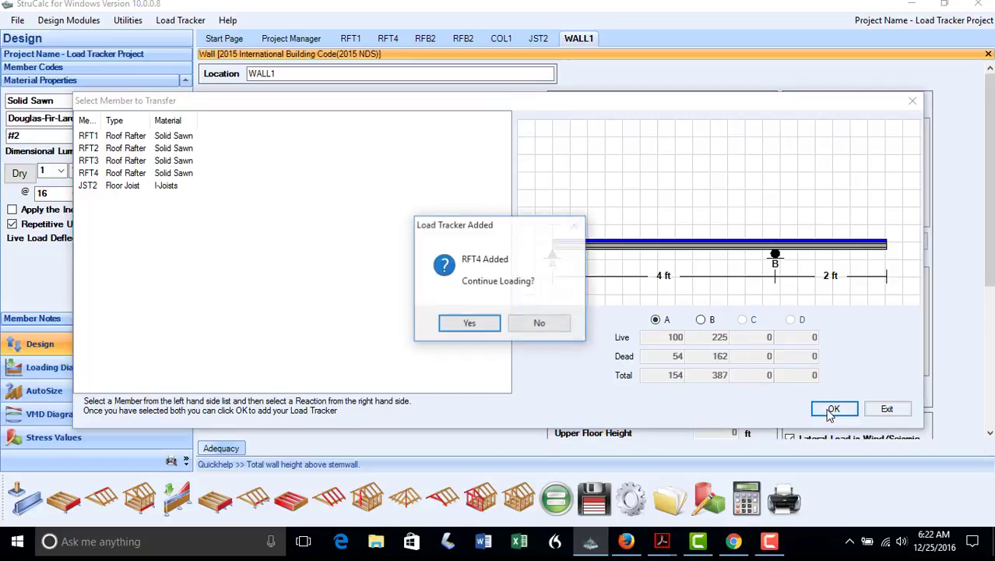
{"action": "left_click", "coordinate": [522, 326]}
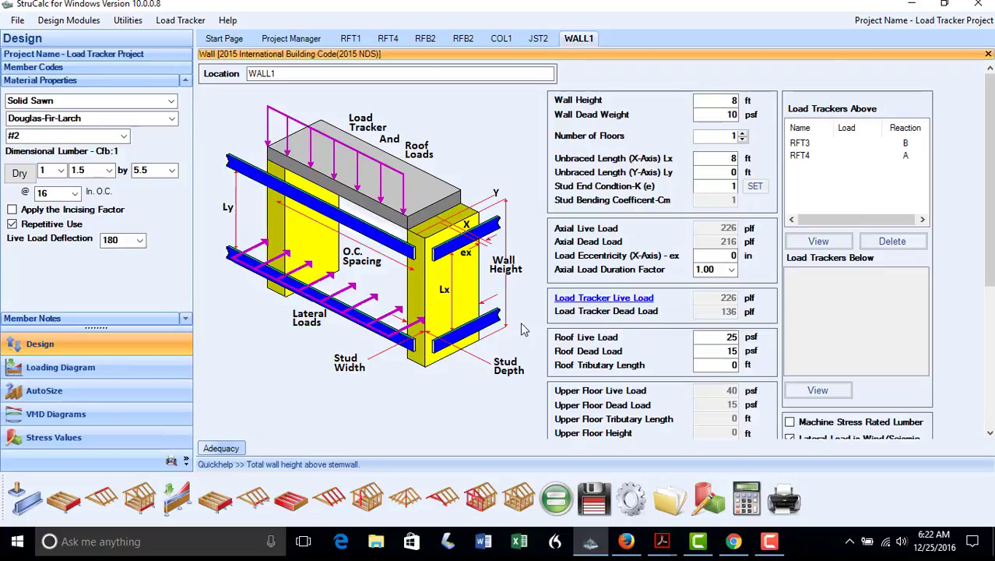
{"action": "left_click", "coordinate": [567, 499]}
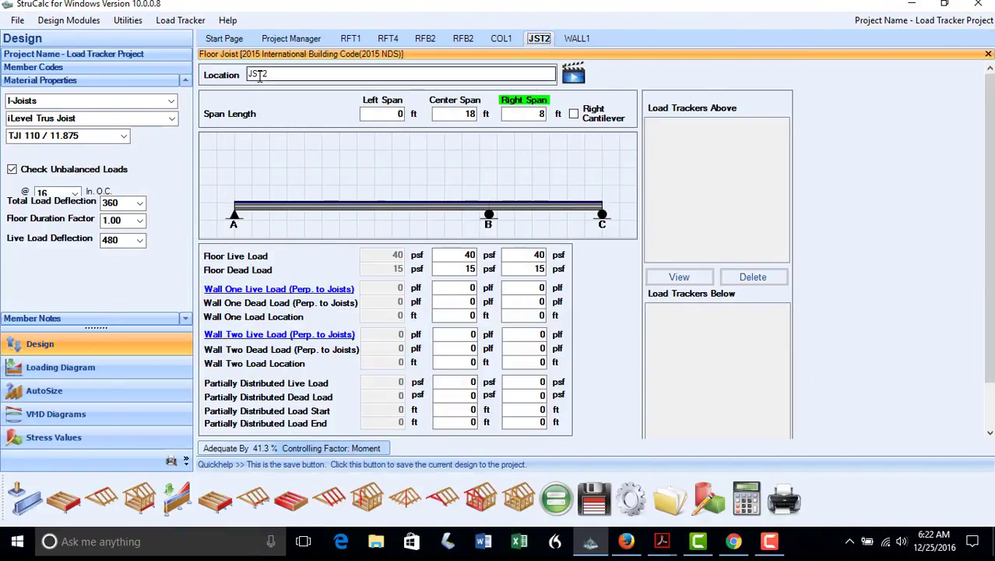
- Rename floor joist JST2 as JST3
{"action": "left_click", "coordinate": [267, 74]}
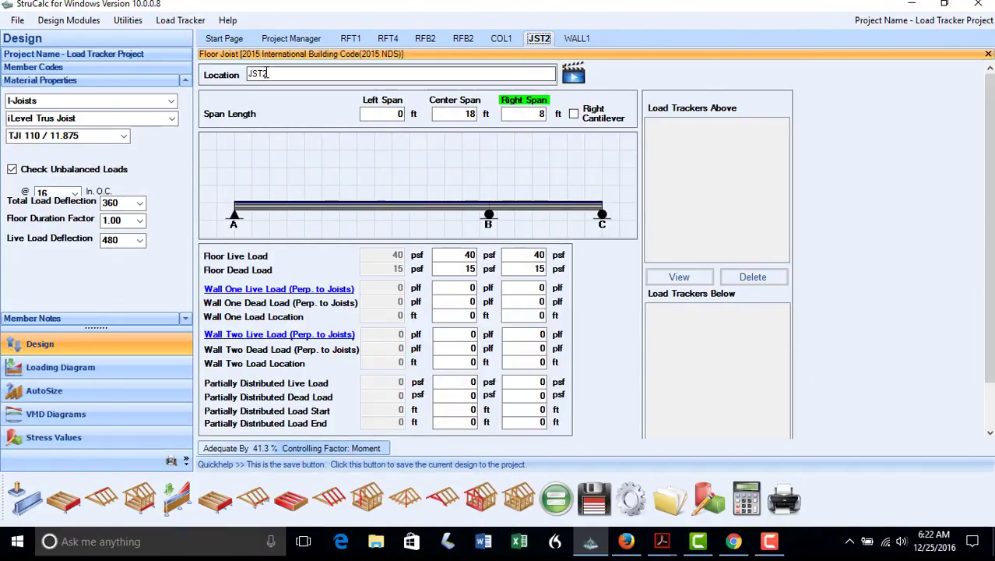
{"action": "key", "text": "BackSpace"}
{"action": "type", "text": "3"}
- Transfer WALL1's reaction A to JST3's center span as the Wall One load at 4 ft, and calculate the joist
{"action": "left_click", "coordinate": [433, 119]}
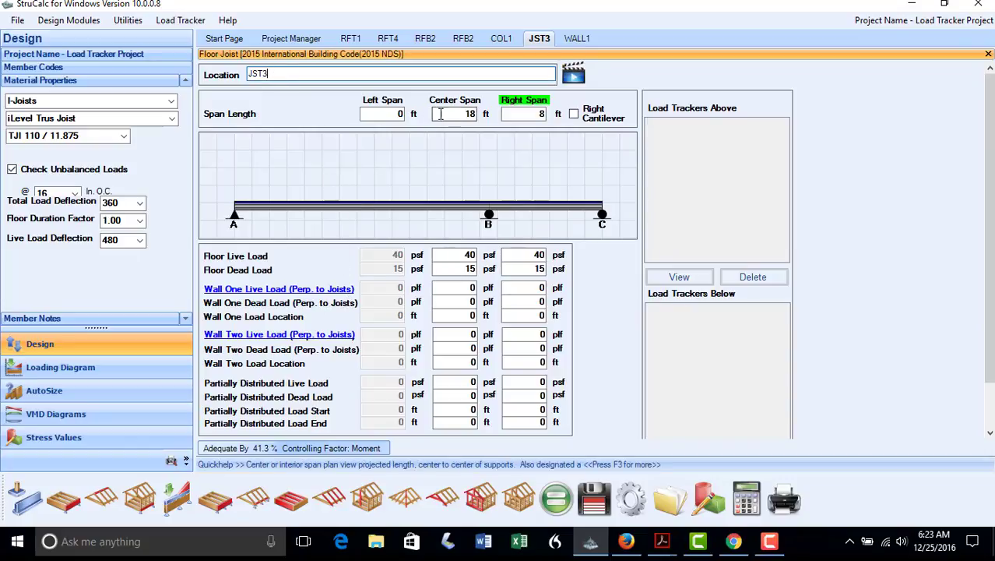
{"action": "left_click", "coordinate": [279, 290]}
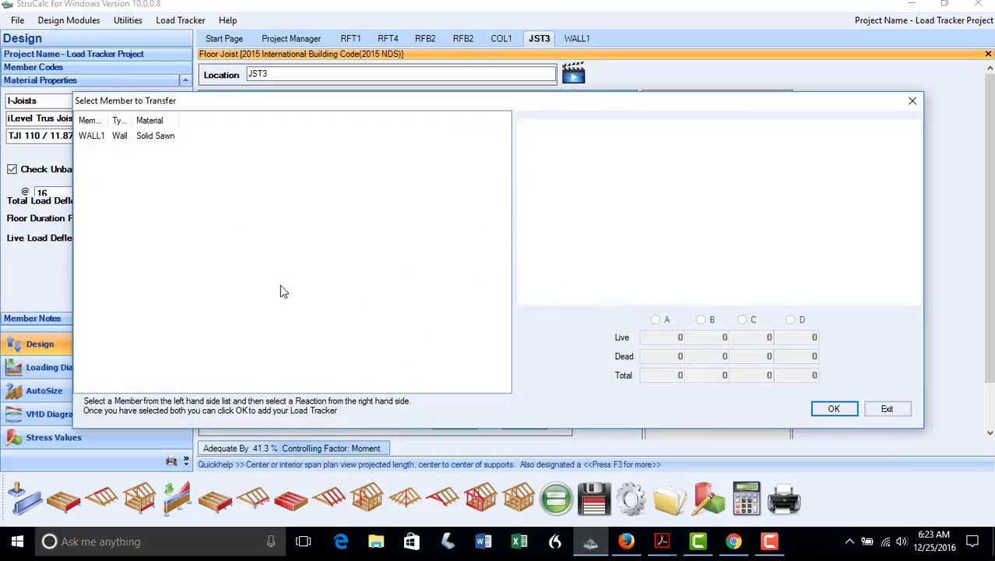
{"action": "left_click", "coordinate": [97, 138]}
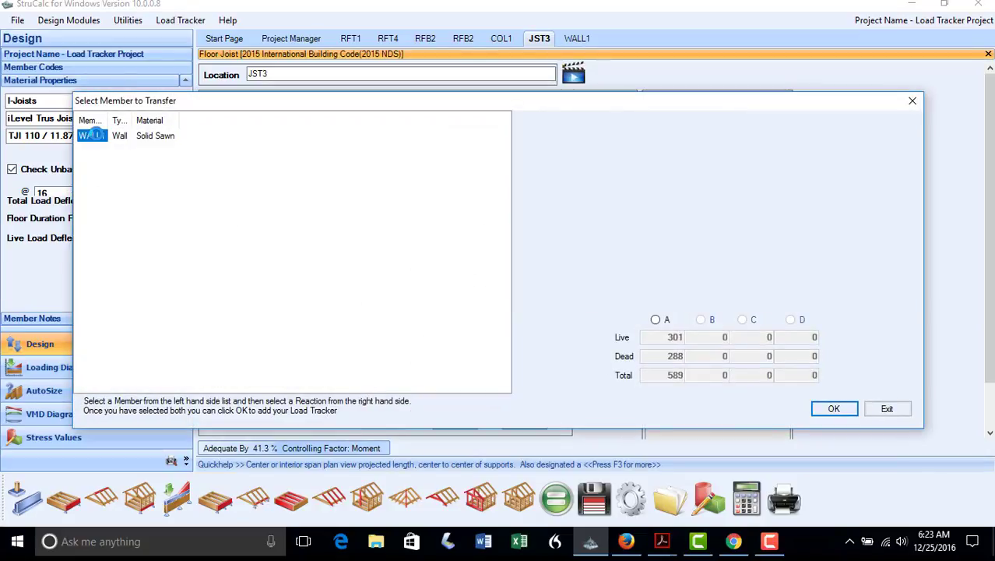
{"action": "left_click", "coordinate": [656, 320]}
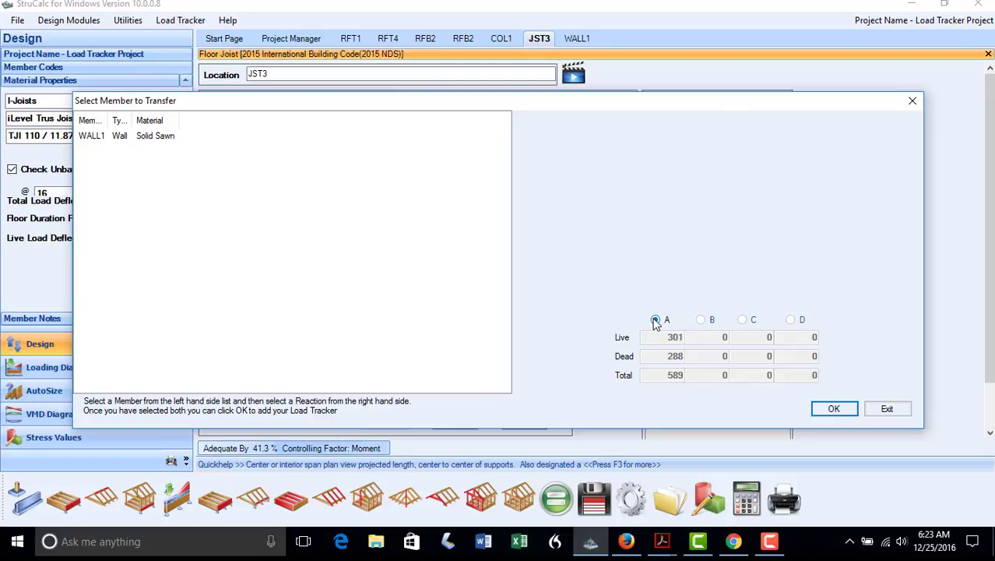
{"action": "left_click", "coordinate": [819, 408]}
{"action": "left_click", "coordinate": [539, 323]}
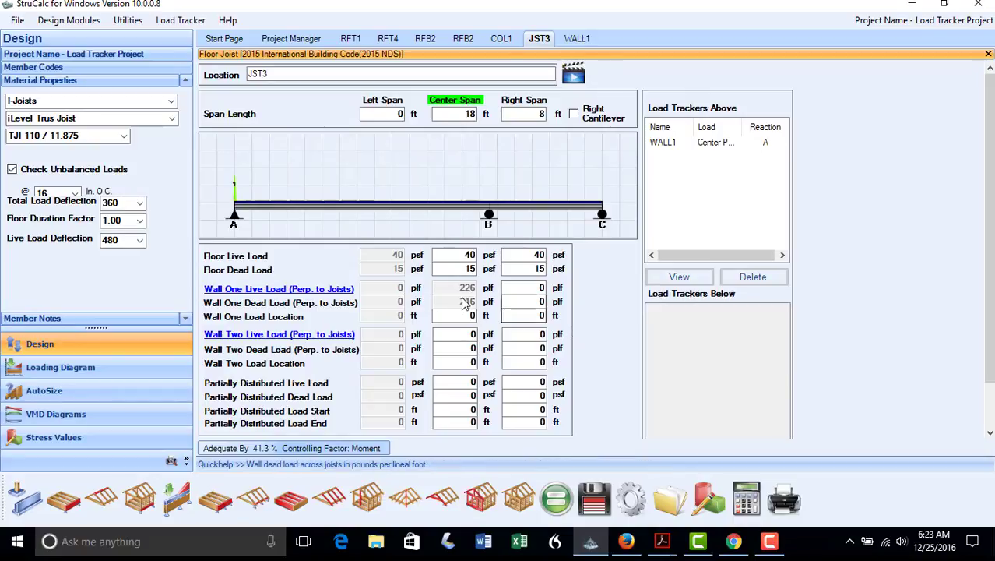
{"action": "left_click", "coordinate": [469, 315]}
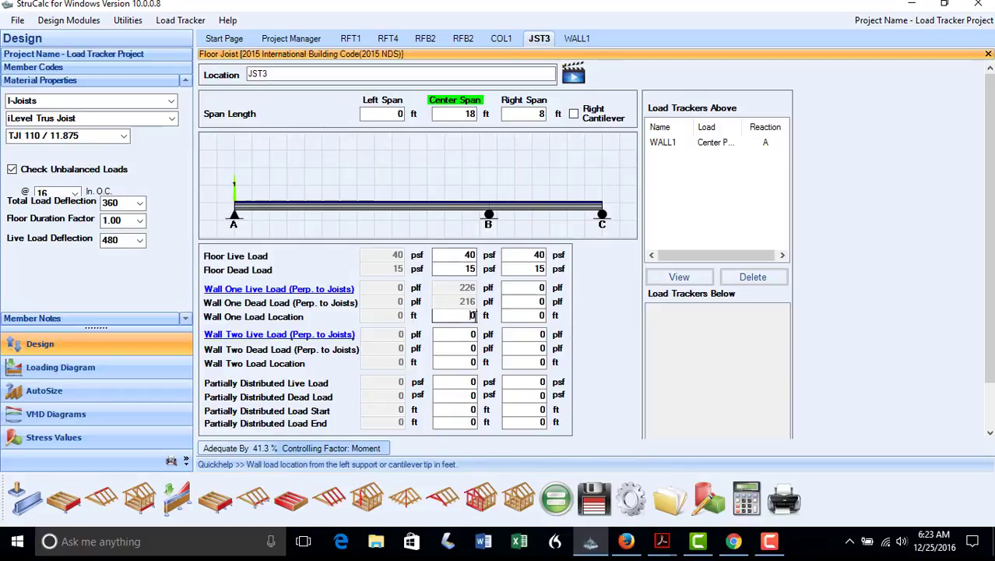
{"action": "type", "text": "4"}
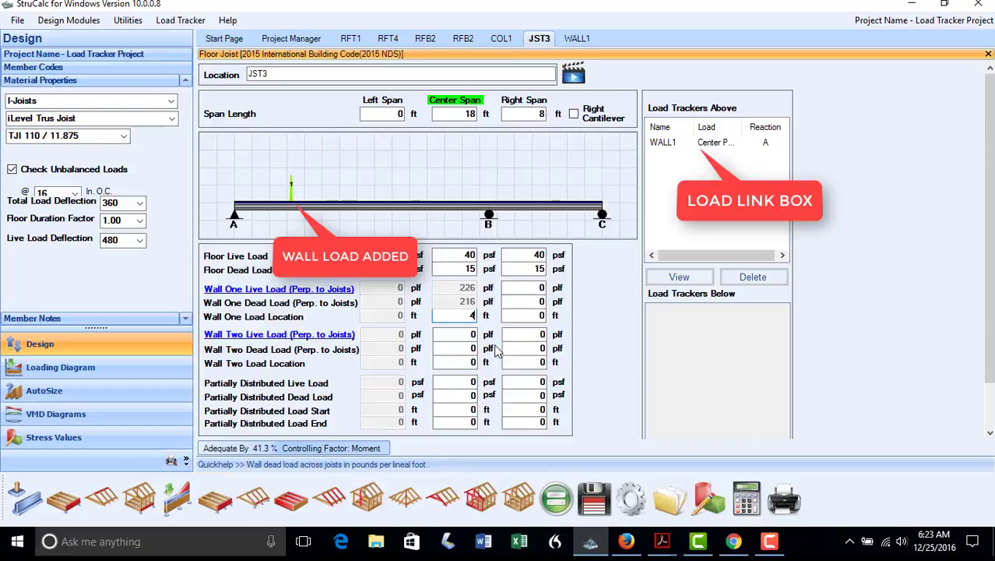
{"action": "left_click", "coordinate": [556, 499]}
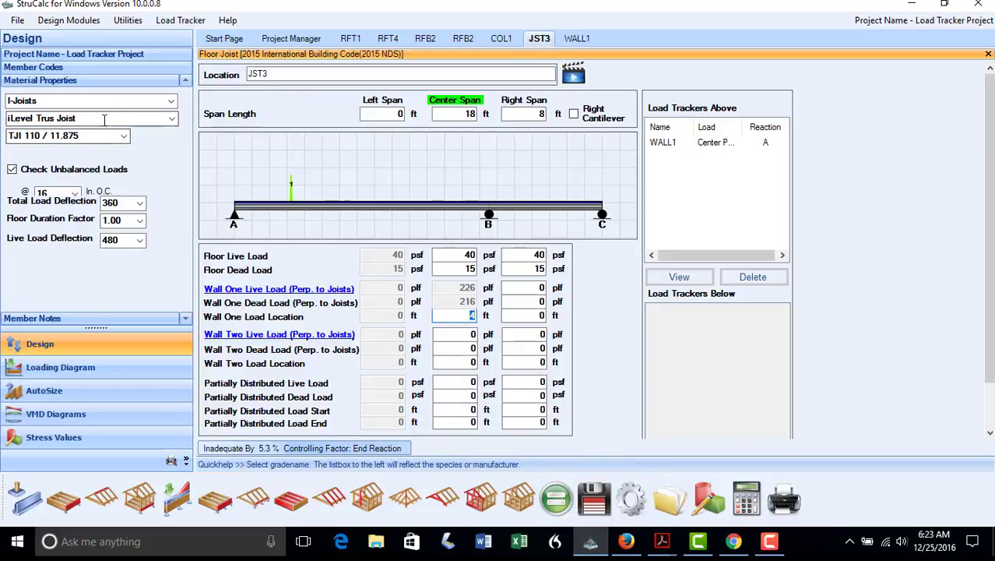
- Change joist JST3 to TJI 360 / 11.875, recalculate its adequacy and save it to the project
{"action": "left_click", "coordinate": [124, 136]}
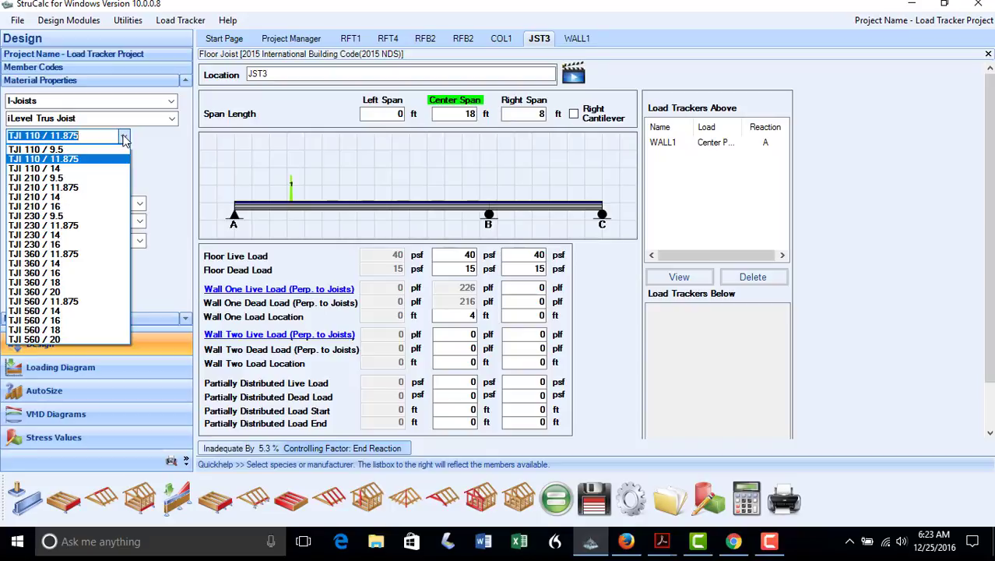
{"action": "left_click", "coordinate": [77, 255]}
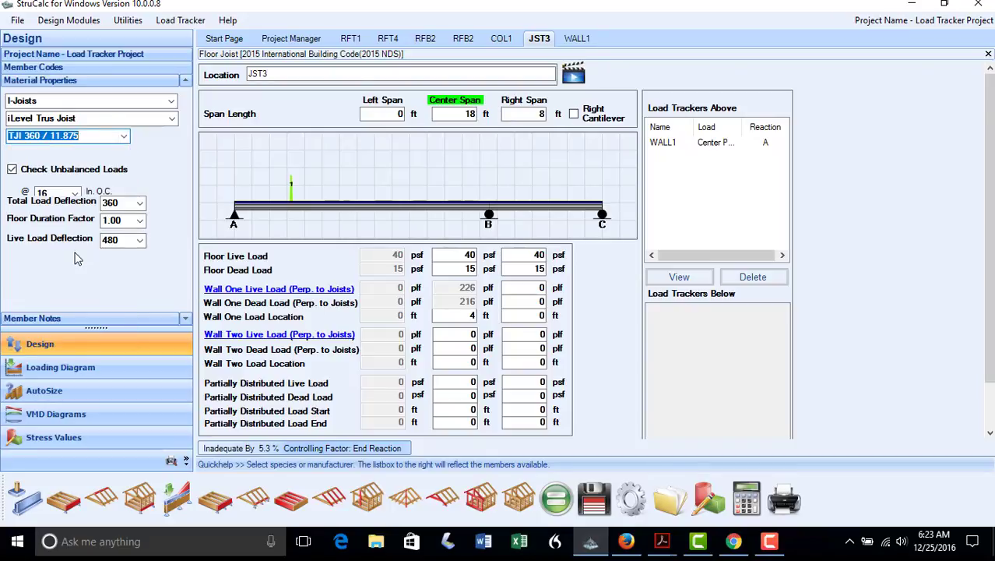
{"action": "left_click", "coordinate": [548, 504]}
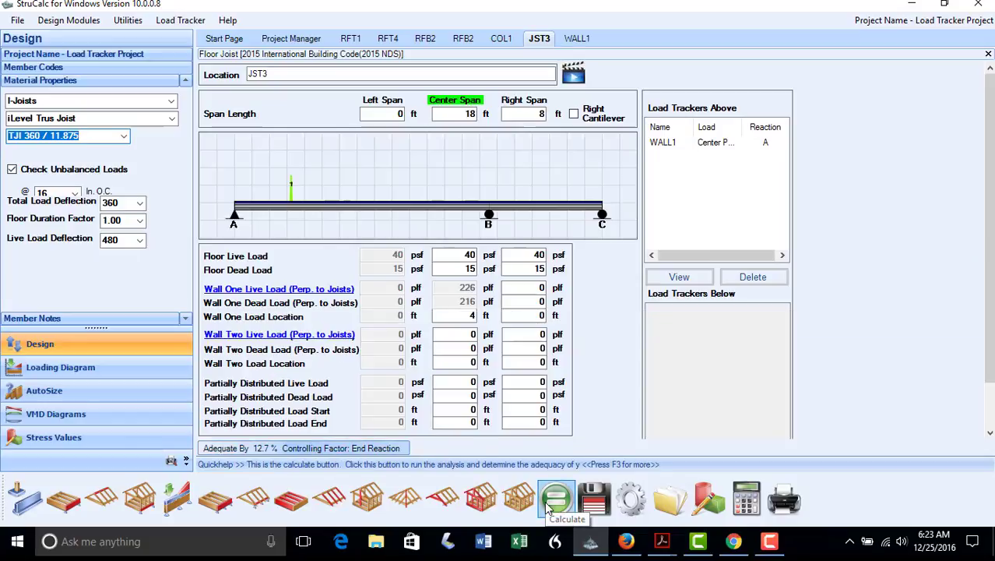
{"action": "left_click", "coordinate": [591, 507]}
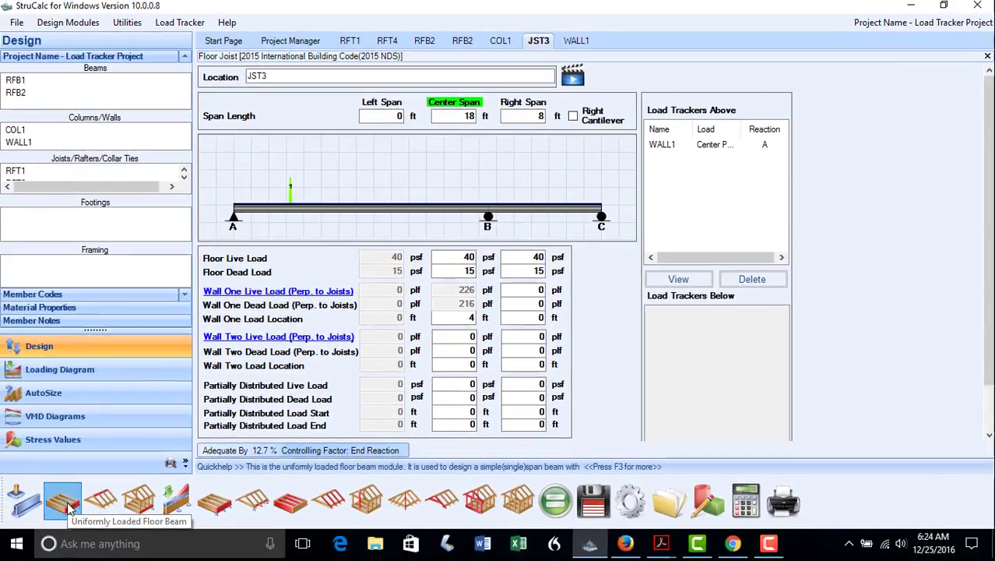
- Start a new uniformly loaded floor beam and name its location FLB1
{"action": "left_click", "coordinate": [47, 541]}
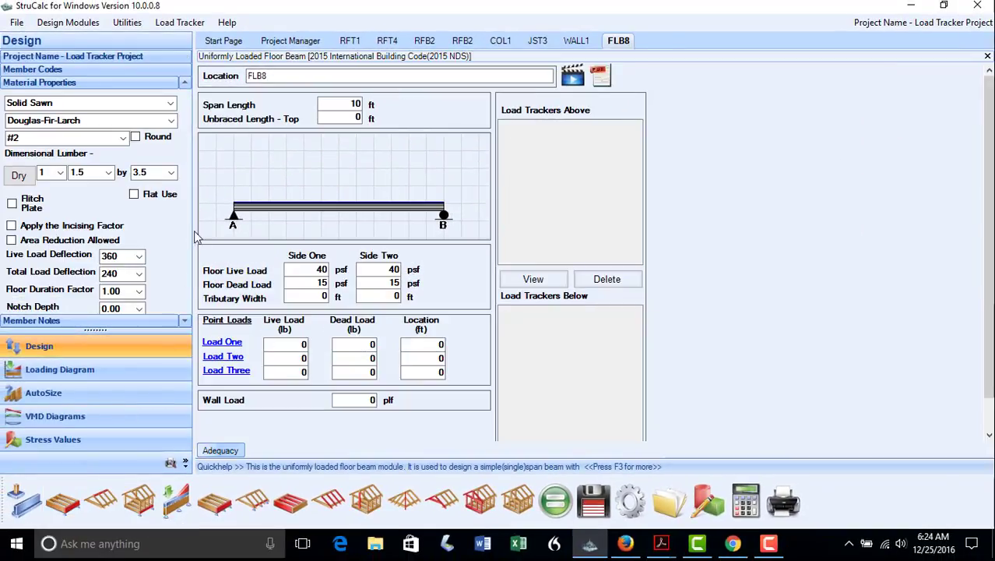
{"action": "left_click", "coordinate": [267, 75]}
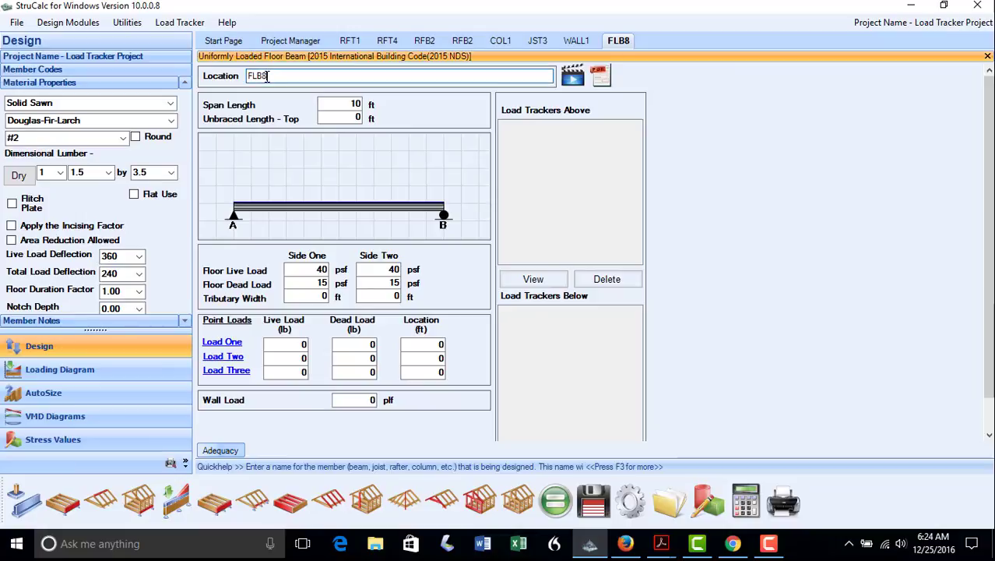
{"action": "key", "text": "BackSpace"}
{"action": "type", "text": "1"}
{"action": "left_click", "coordinate": [300, 170]}
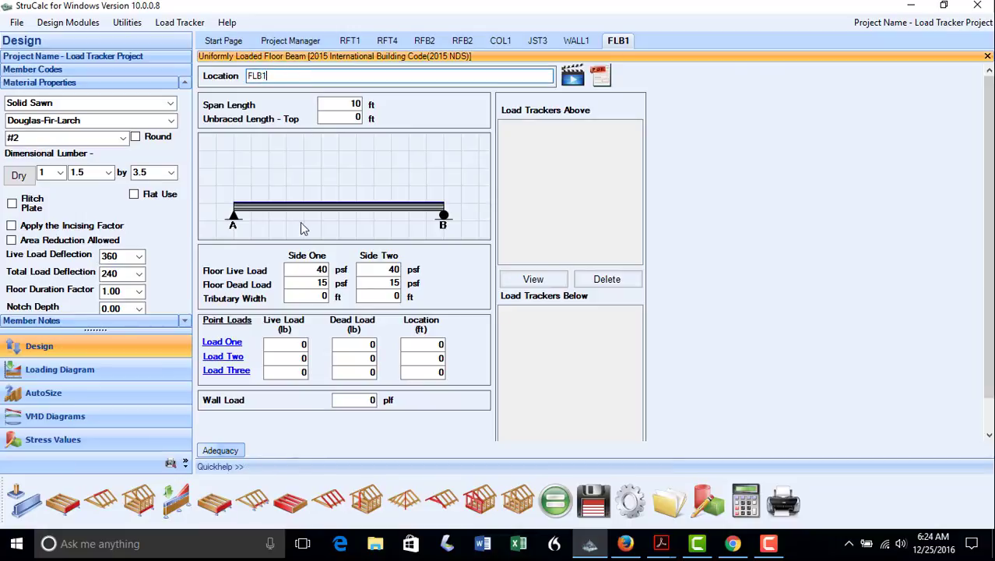
- Set FLB1's span length to 12 ft, its side one tributary width to 1.33 ft and its floor duration factor to 1.15
{"action": "left_click", "coordinate": [349, 103]}
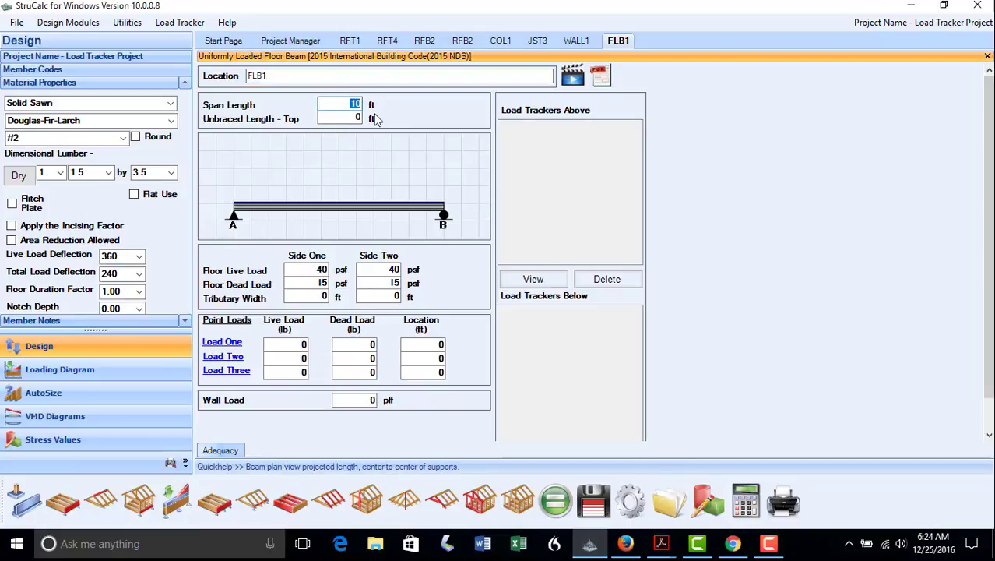
{"action": "type", "text": "12"}
{"action": "key", "text": "Tab"}
{"action": "left_click", "coordinate": [300, 296]}
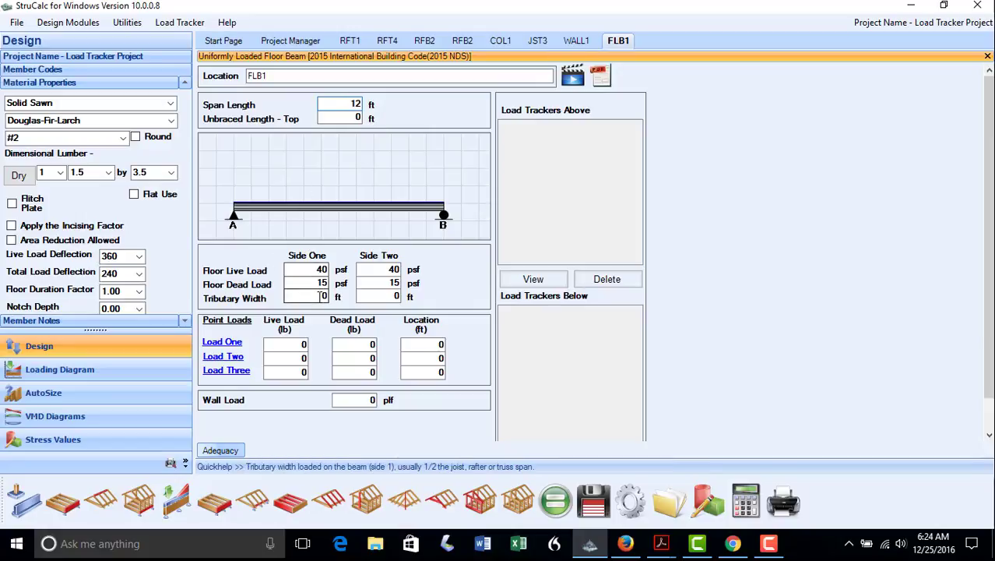
{"action": "double_click", "coordinate": [325, 296]}
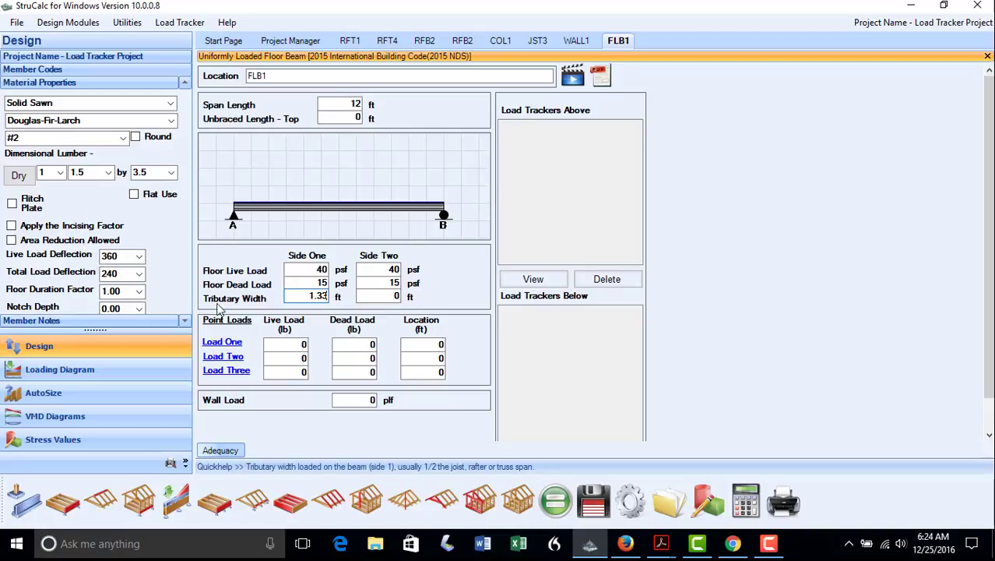
{"action": "left_click", "coordinate": [138, 292]}
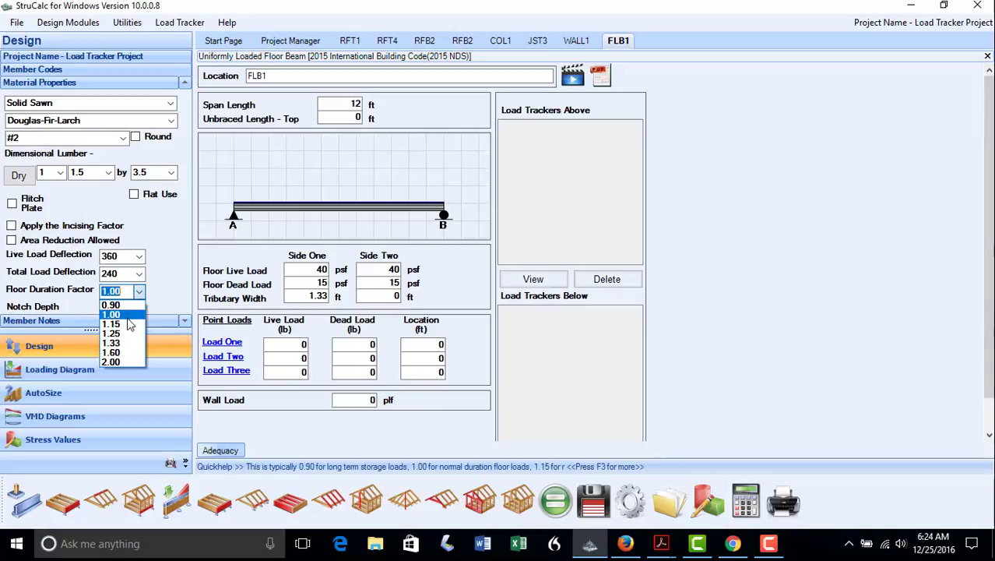
{"action": "left_click", "coordinate": [128, 324]}
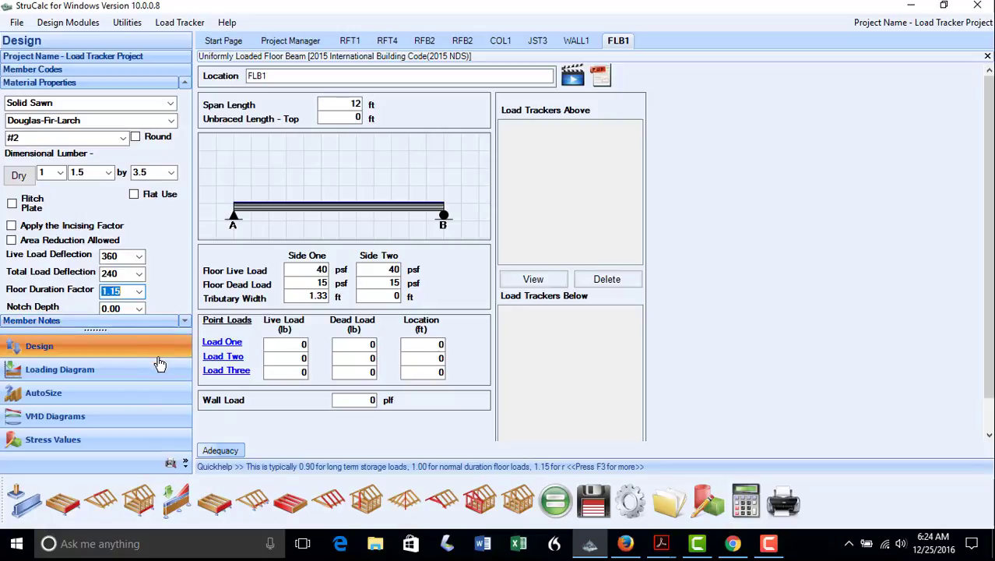
- Transfer column COL1's reaction A to FLB1 as point load one, located at 8 ft
{"action": "left_click", "coordinate": [216, 348]}
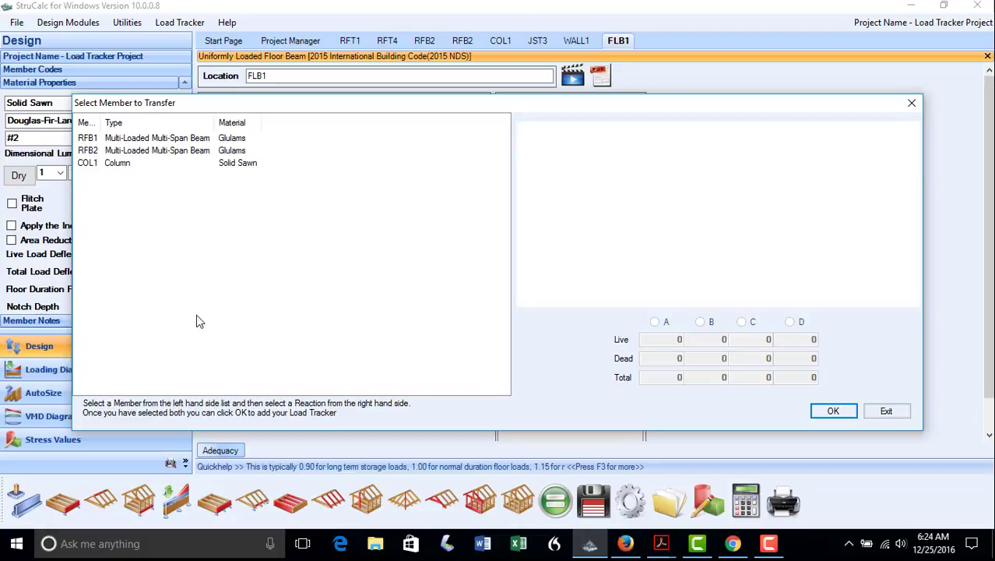
{"action": "left_click", "coordinate": [94, 166]}
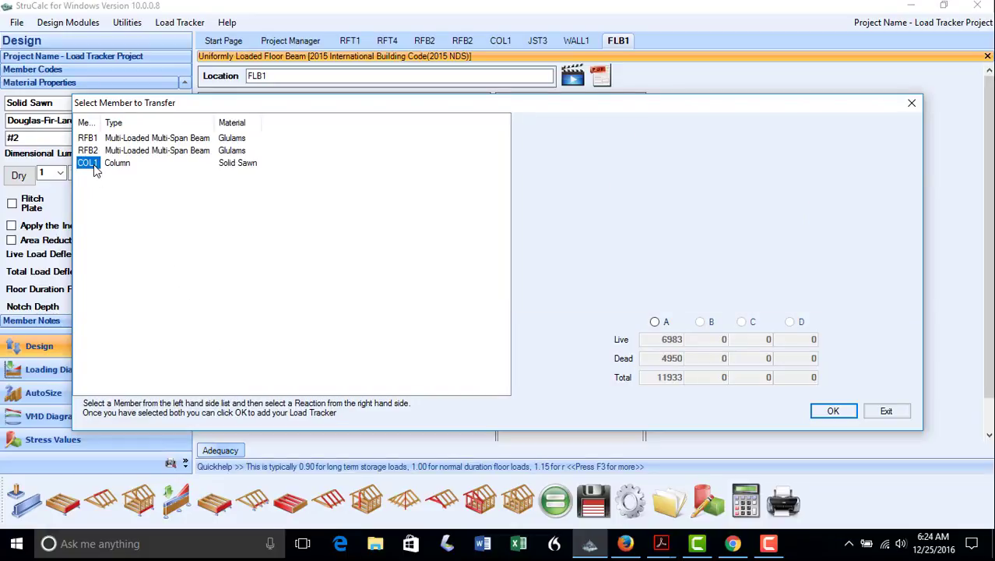
{"action": "left_click", "coordinate": [656, 325]}
{"action": "left_click", "coordinate": [834, 413]}
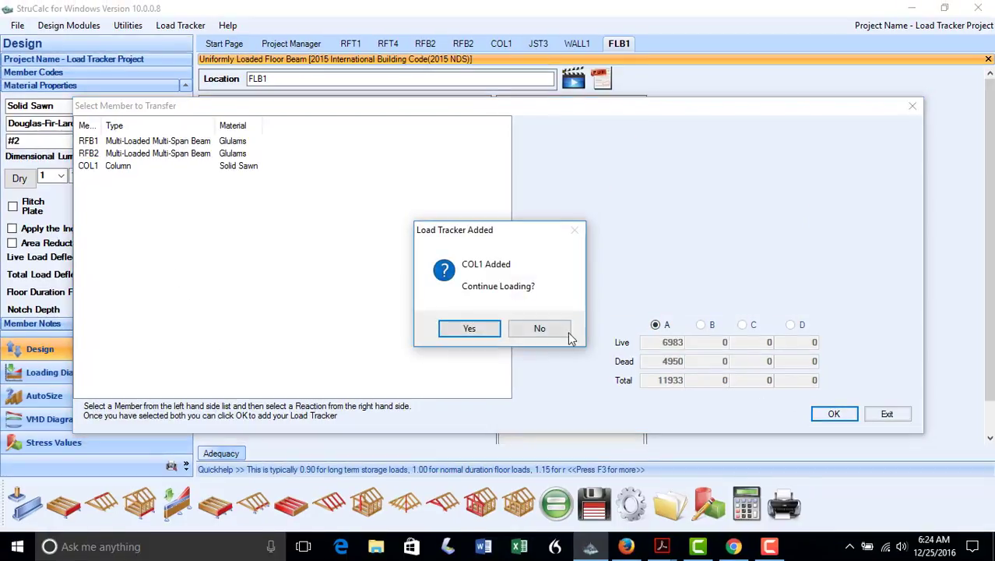
{"action": "left_click", "coordinate": [539, 327]}
{"action": "left_click", "coordinate": [424, 348]}
{"action": "type", "text": "8"}
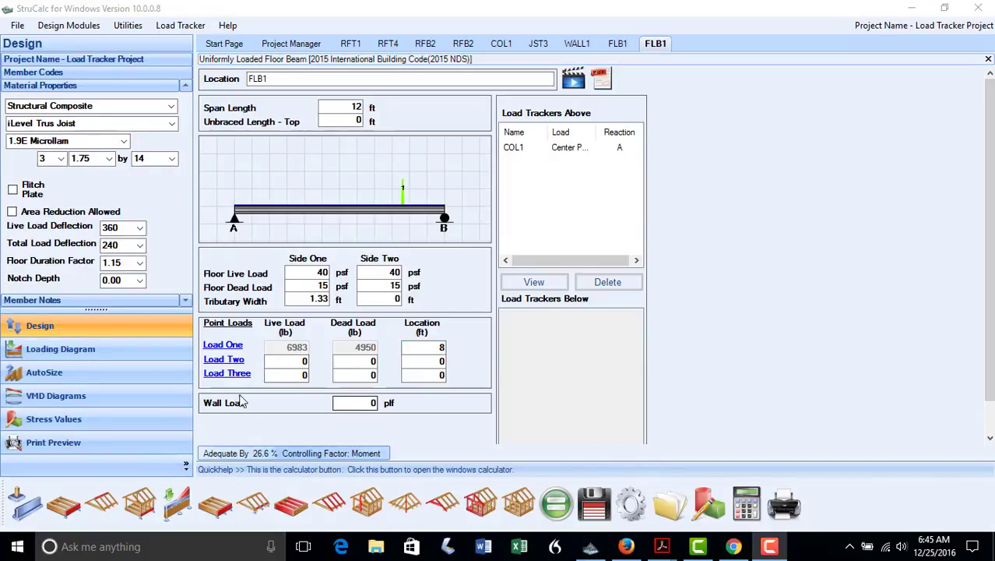
- AutoSize FLB1 in 2.0E Microllam and apply the four-lamination 1.75 by 11.25 size
{"action": "left_click", "coordinate": [109, 372]}
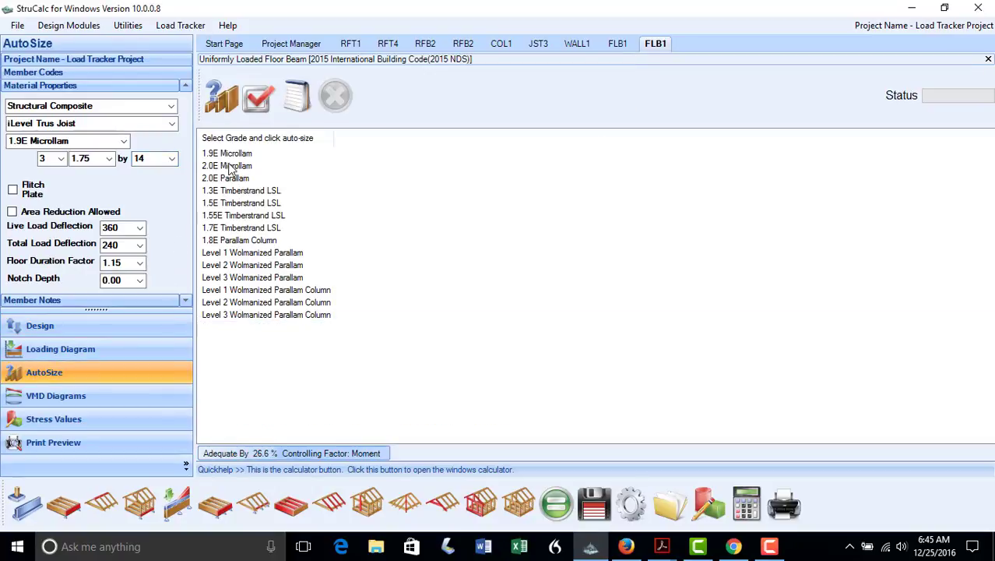
{"action": "left_click", "coordinate": [232, 166]}
{"action": "left_click", "coordinate": [232, 103]}
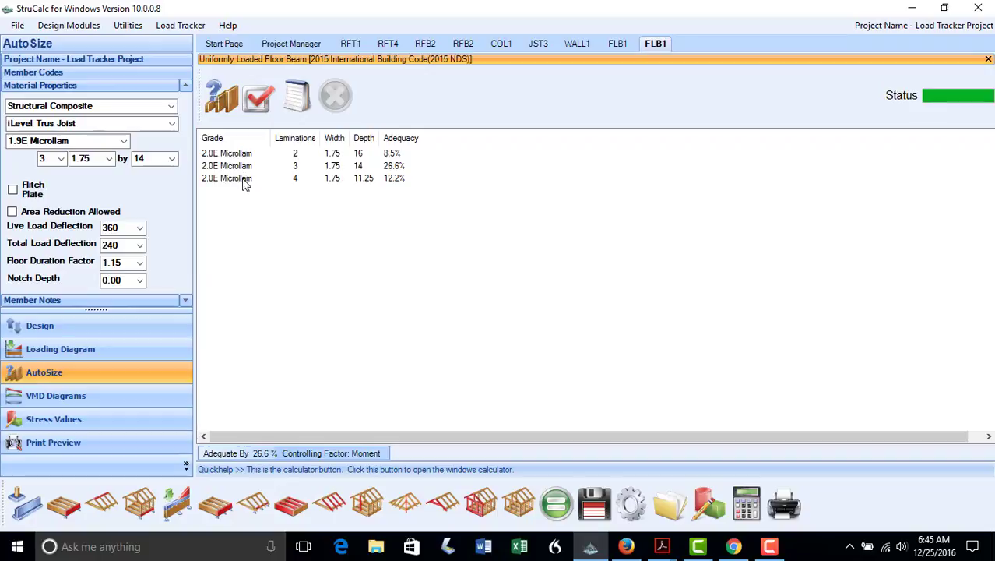
{"action": "left_click", "coordinate": [244, 179]}
{"action": "left_click", "coordinate": [257, 104]}
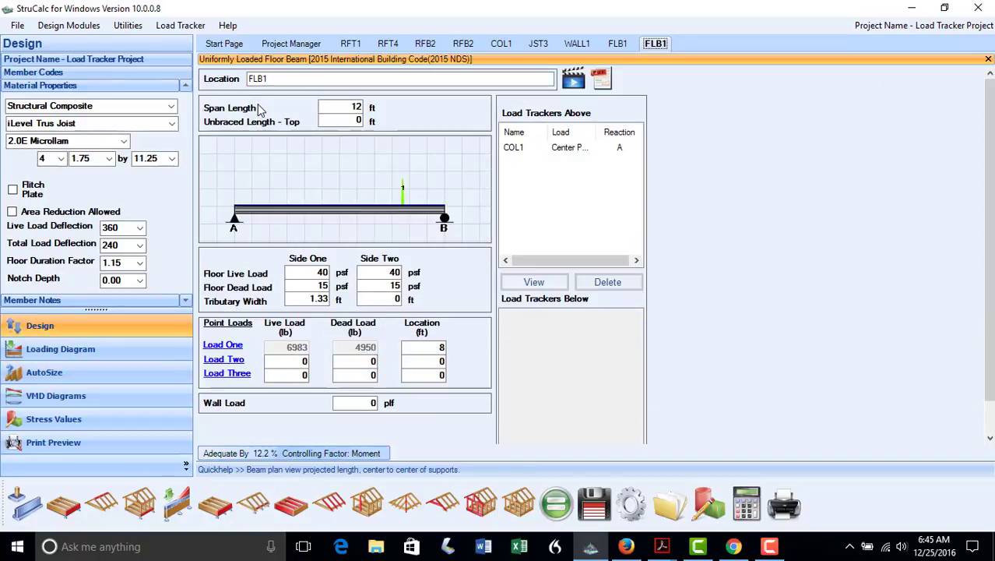
- Save FLB1 to the project and switch to the Acrobat PDF viewer
{"action": "left_click", "coordinate": [595, 507]}
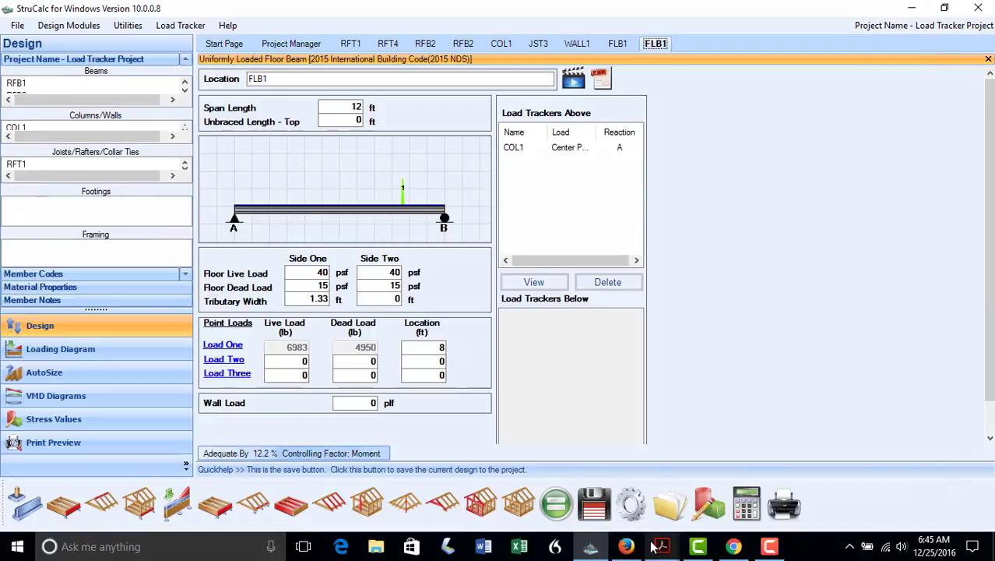
{"action": "left_click", "coordinate": [654, 548]}
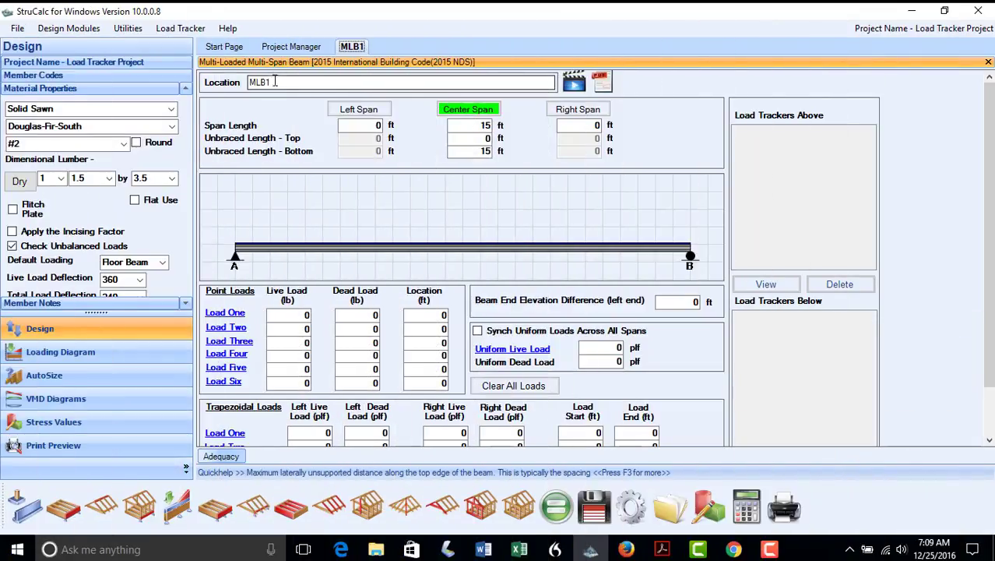
- Name the new multi-loaded multi-span beam's location FLB2 and set its center span length to 14 ft
{"action": "left_click", "coordinate": [274, 81]}
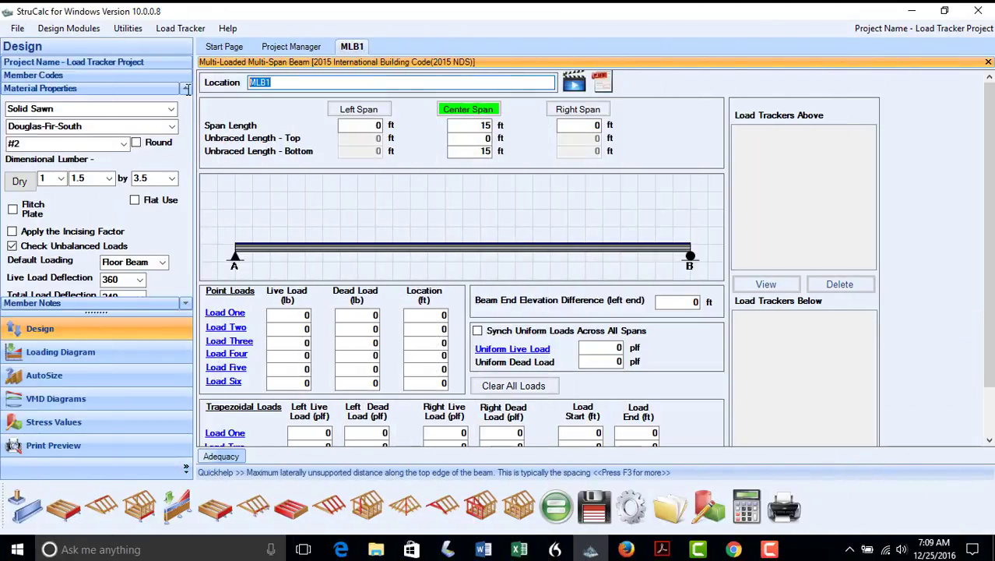
{"action": "type", "text": "FLB2"}
{"action": "left_click", "coordinate": [483, 125]}
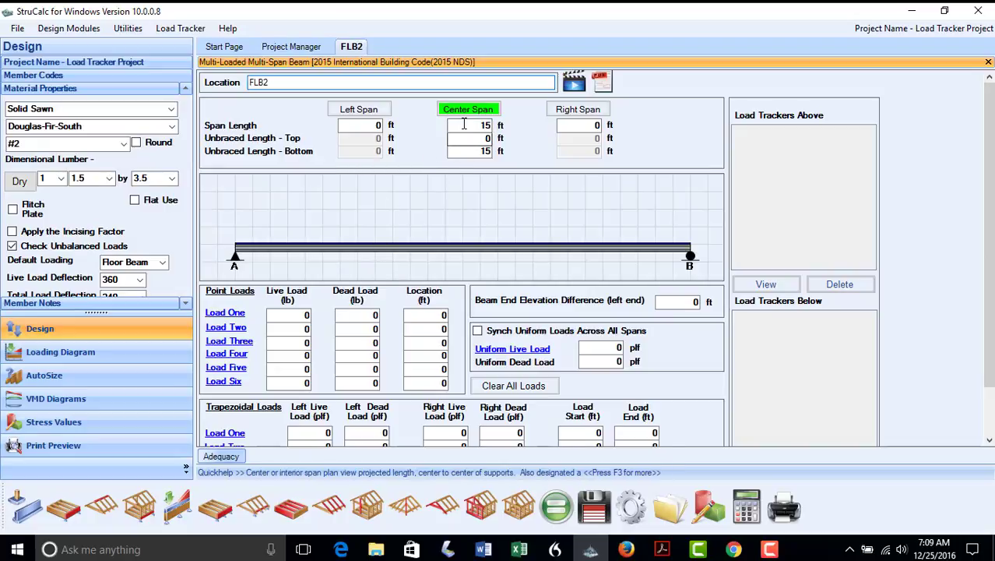
{"action": "type", "text": "14"}
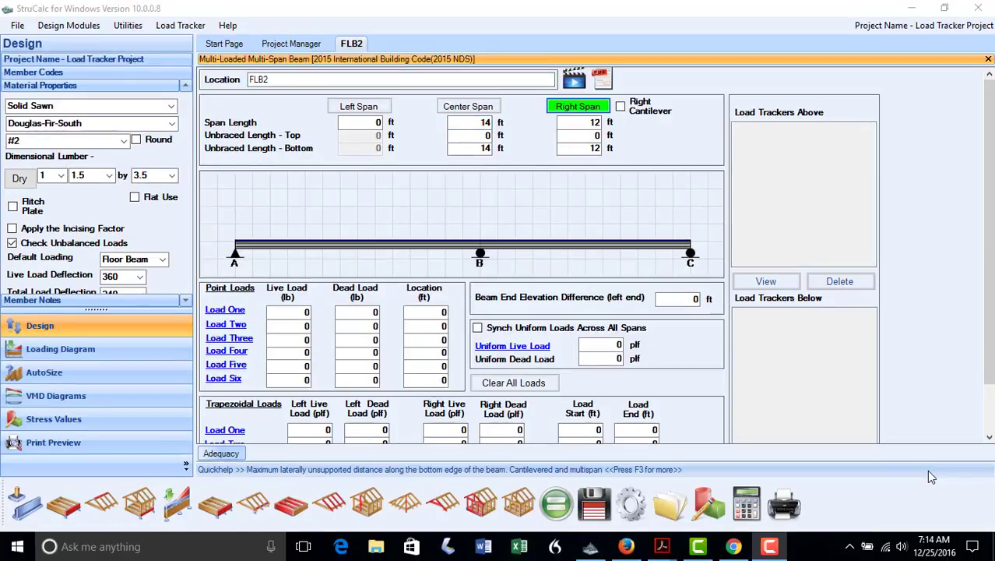
- Transfer joist JST1's reaction B to FLB2's right span as a uniform load
{"action": "left_click", "coordinate": [512, 346]}
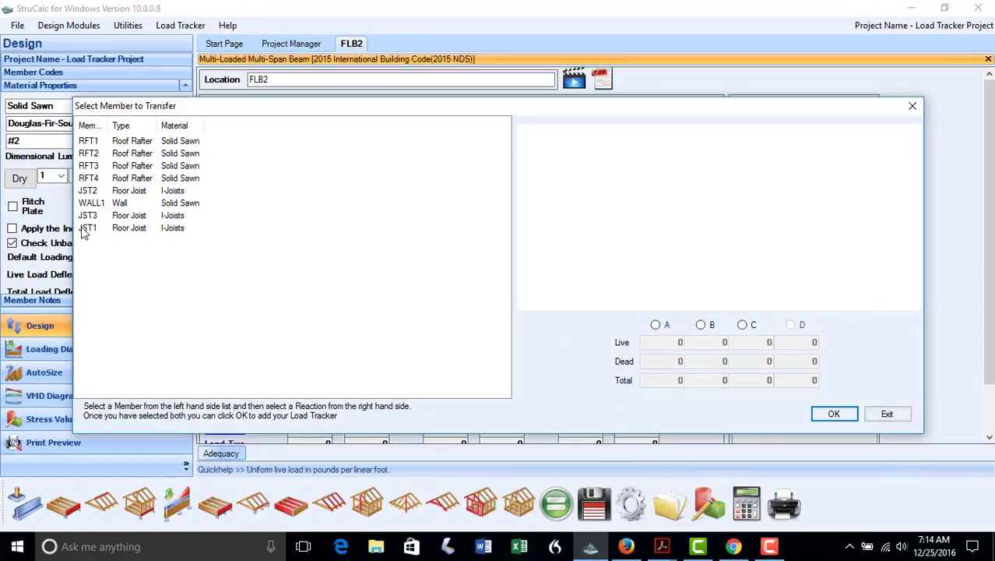
{"action": "left_click", "coordinate": [87, 228]}
{"action": "left_click", "coordinate": [700, 325]}
{"action": "left_click", "coordinate": [831, 413]}
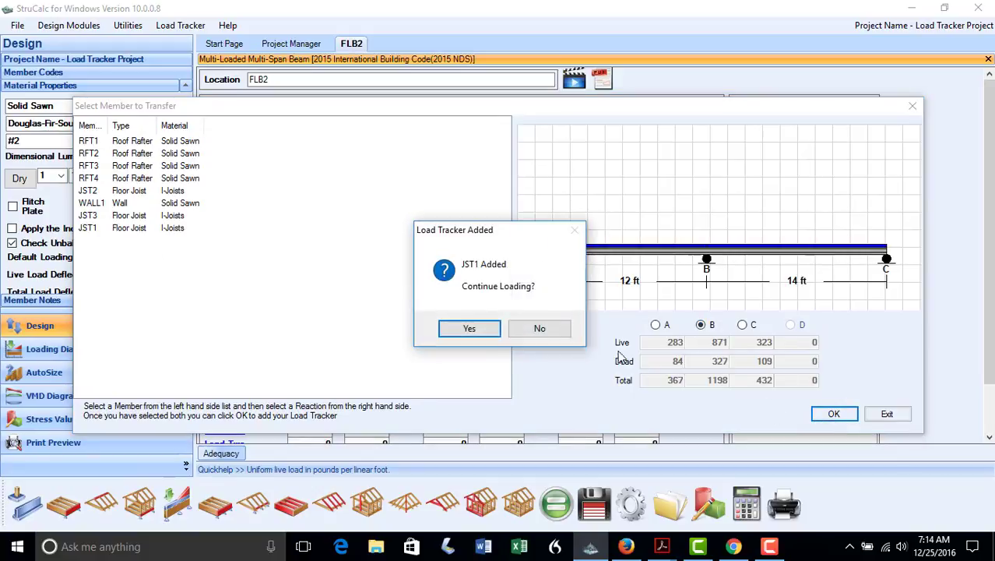
{"action": "left_click", "coordinate": [560, 332]}
- Transfer joist JST1's reaction B to FLB2's center span as a uniform load
{"action": "left_click", "coordinate": [468, 106]}
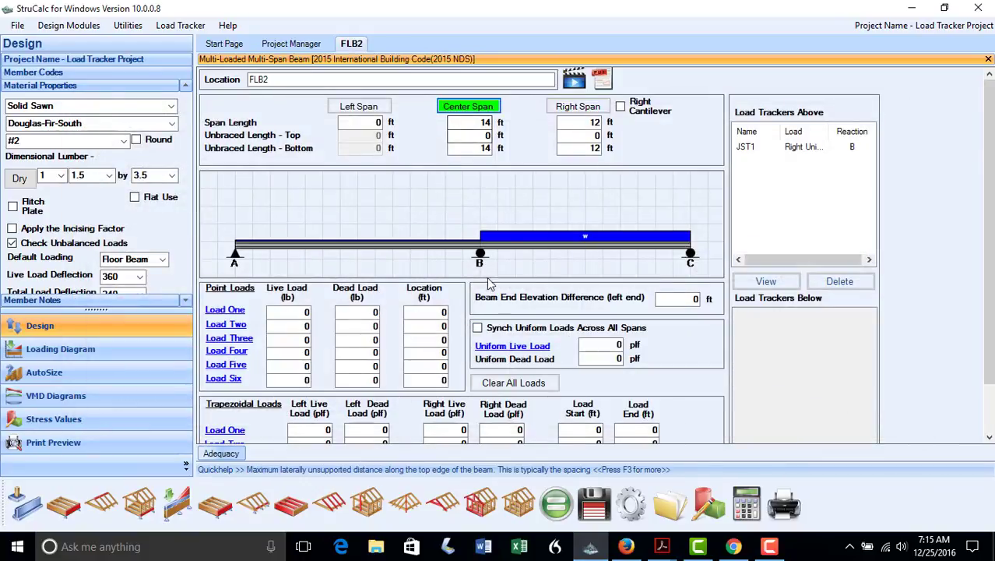
{"action": "left_click", "coordinate": [530, 352]}
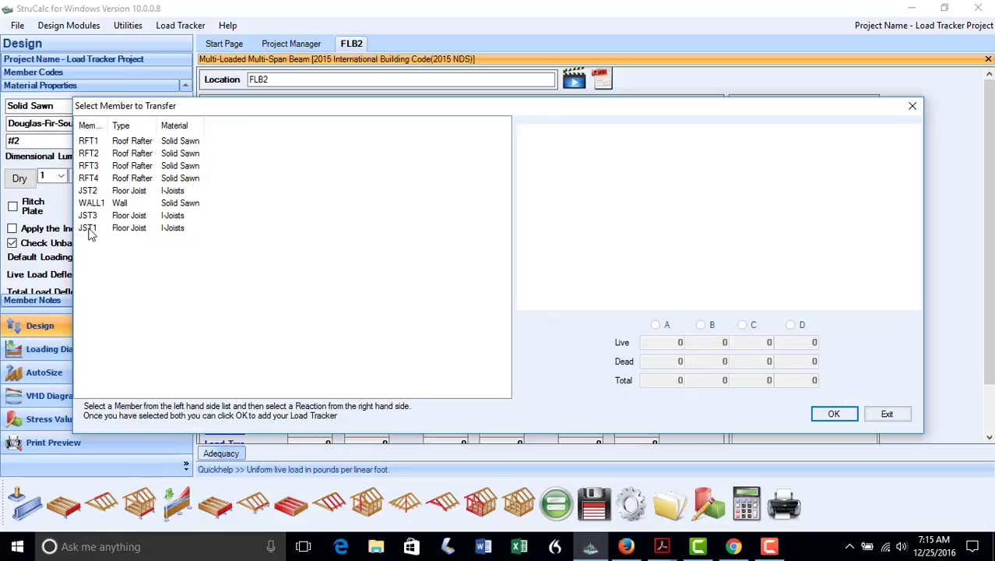
{"action": "left_click", "coordinate": [88, 227]}
{"action": "left_click", "coordinate": [700, 324]}
{"action": "left_click", "coordinate": [832, 413]}
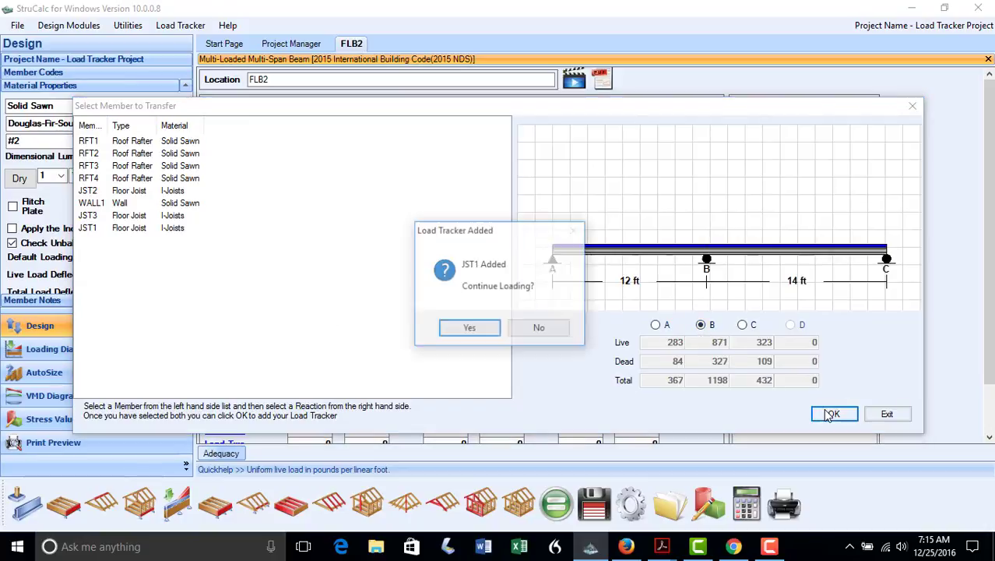
{"action": "left_click", "coordinate": [567, 334]}
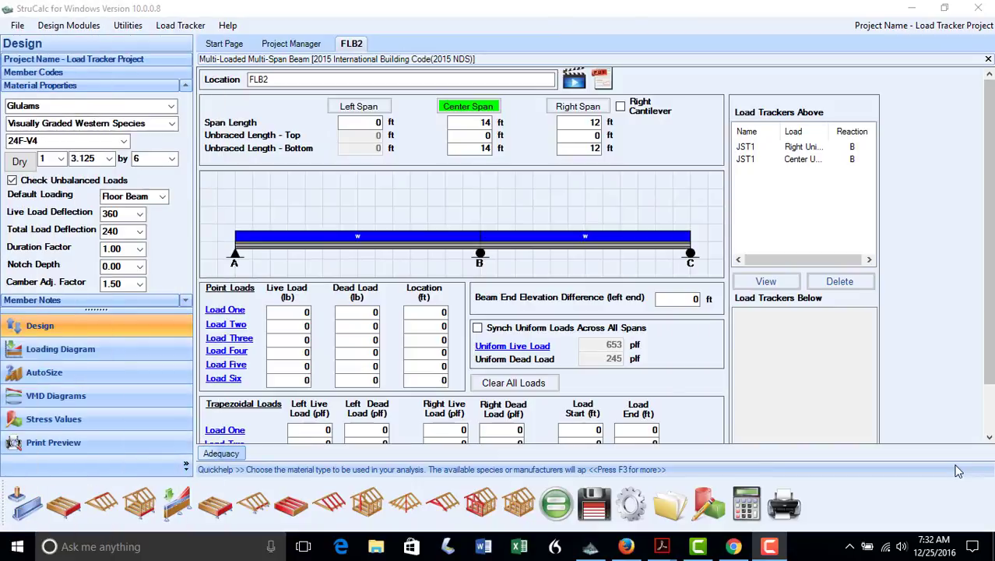
- Transfer beam FLB1's reaction B to FLB2's center span as point load one, located at 0 ft
{"action": "left_click", "coordinate": [227, 312]}
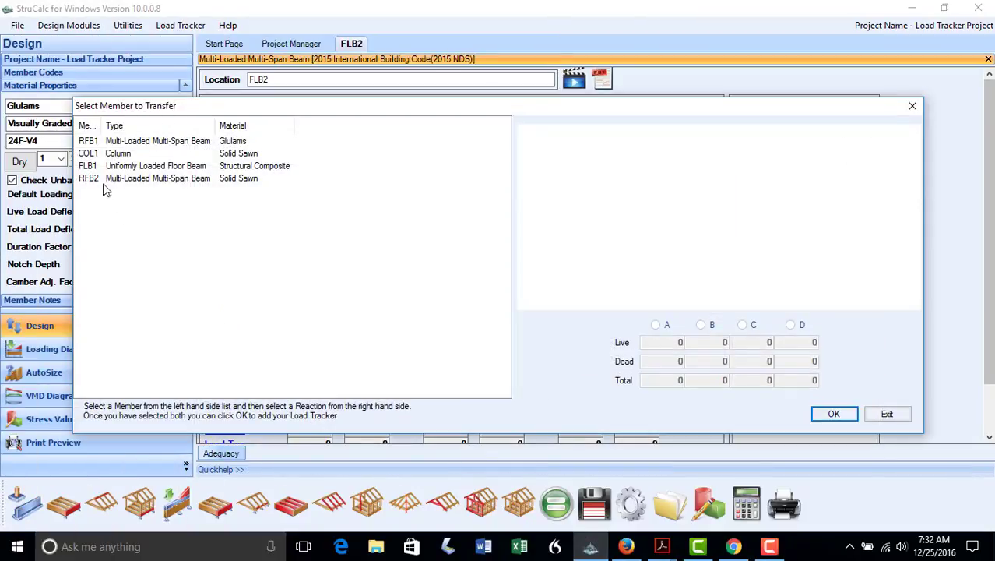
{"action": "left_click", "coordinate": [88, 166]}
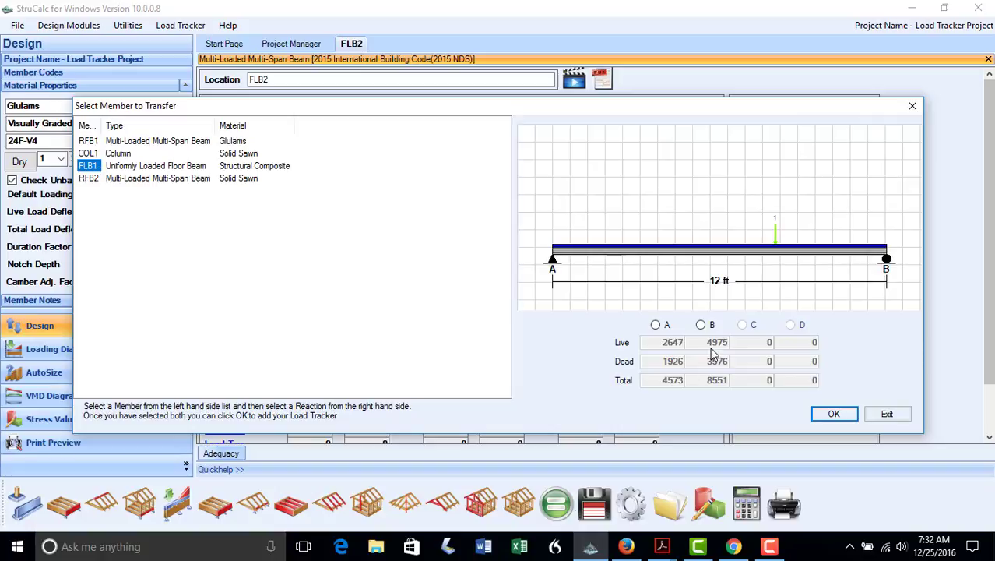
{"action": "left_click", "coordinate": [702, 325]}
{"action": "left_click", "coordinate": [831, 413]}
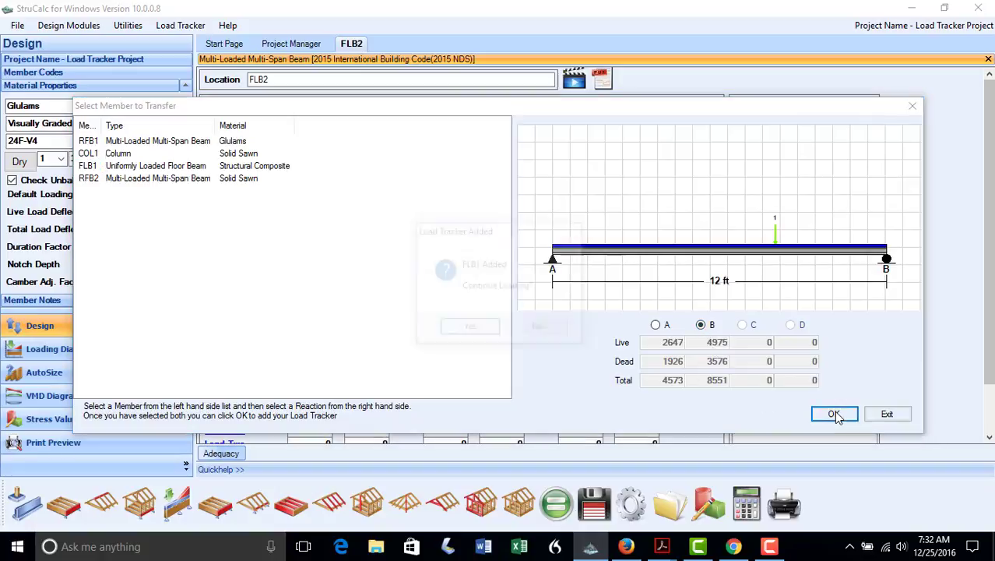
{"action": "left_click", "coordinate": [553, 329]}
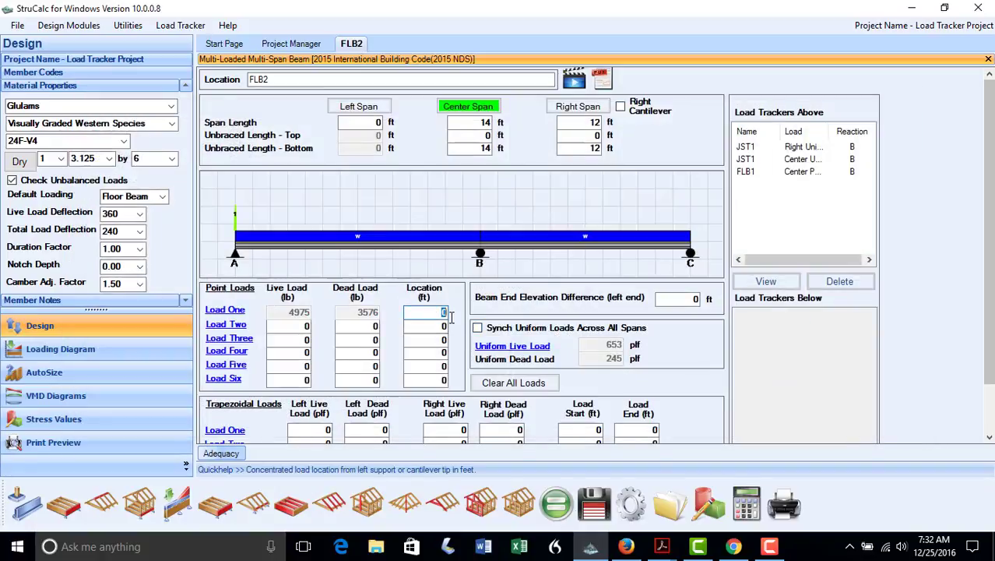
{"action": "type", "text": "0"}
- AutoSize FLB2 in 24F-V4 glulam, apply the 5.5 by 16.5 size and save the beam to the project
{"action": "left_click", "coordinate": [105, 373]}
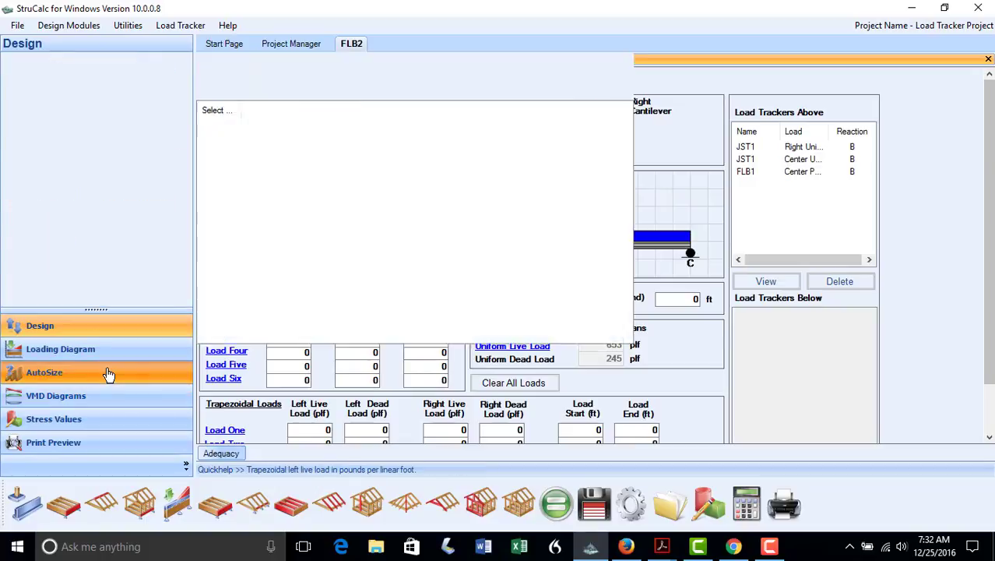
{"action": "left_click", "coordinate": [208, 252]}
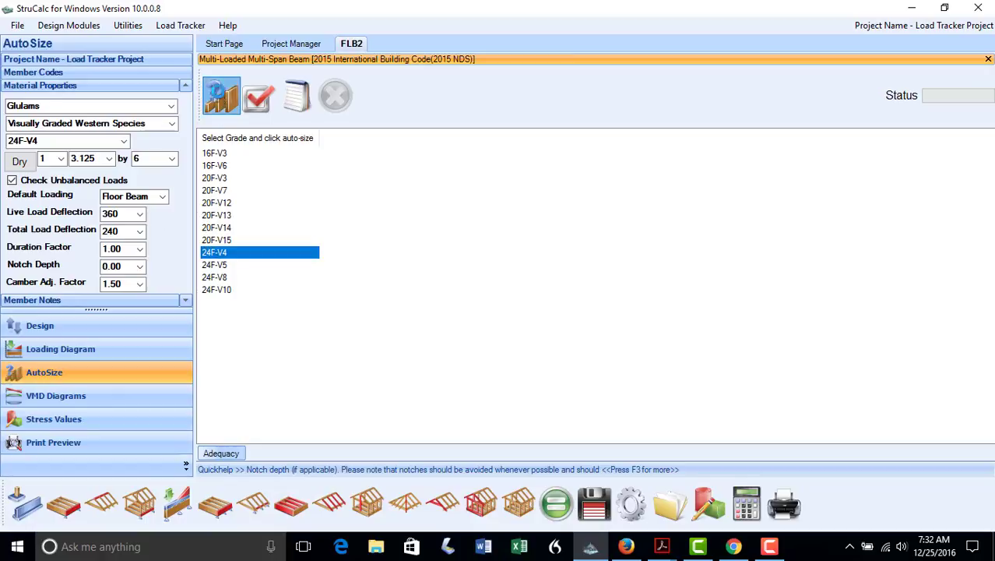
{"action": "left_click", "coordinate": [222, 97]}
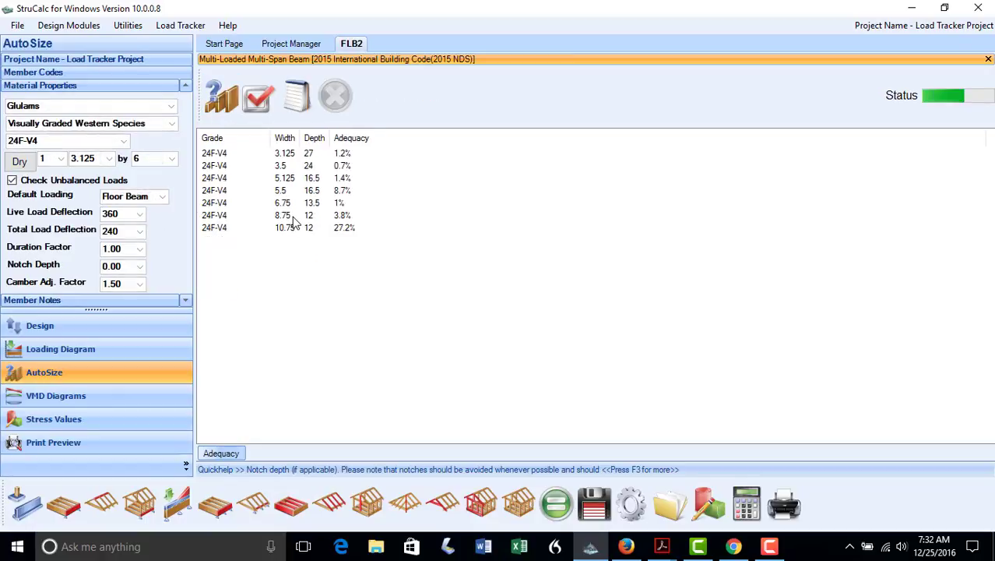
{"action": "left_click", "coordinate": [286, 192]}
{"action": "left_click", "coordinate": [259, 99]}
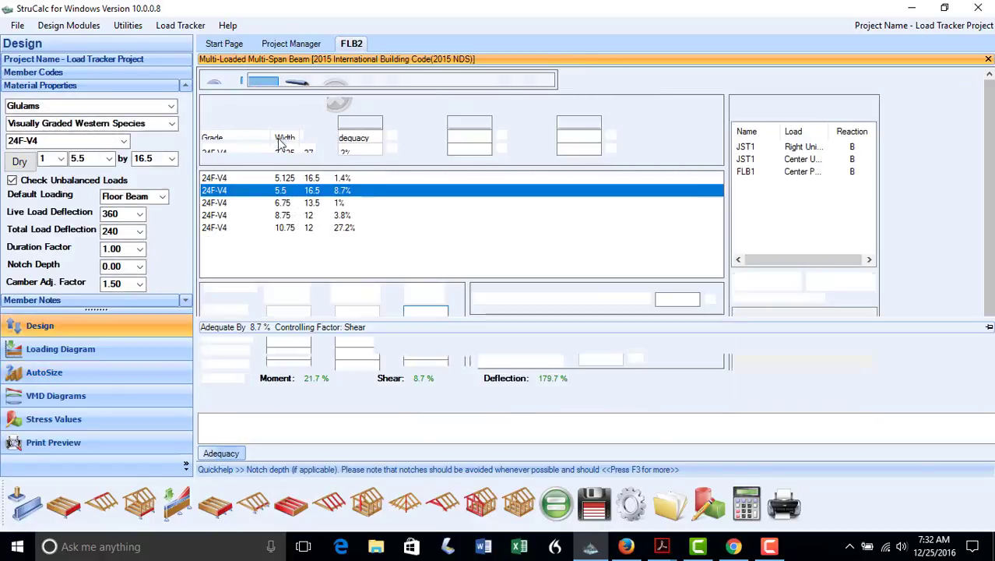
{"action": "left_click", "coordinate": [593, 510]}
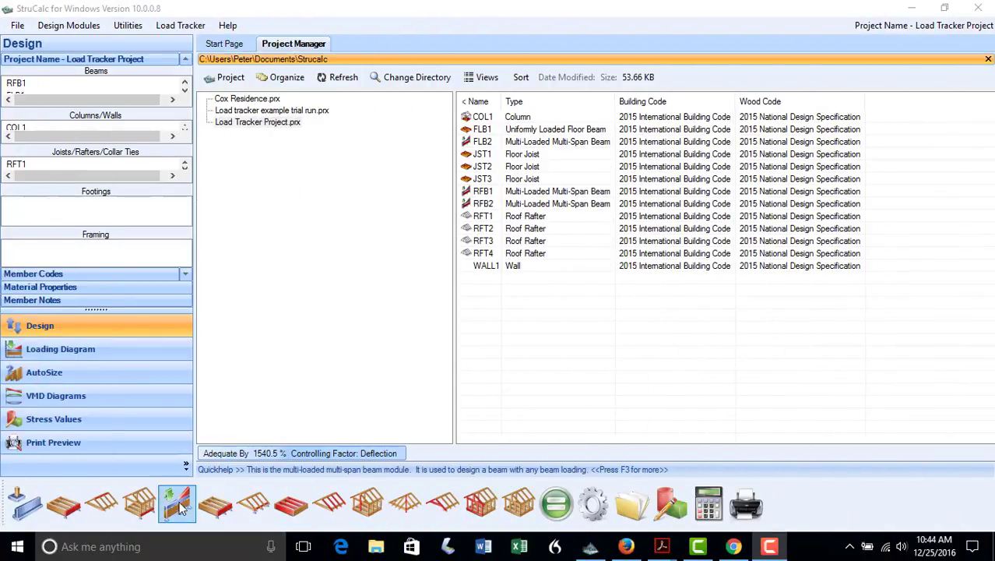
- Start a new multi-loaded multi-span beam with location FLB3 and an 18 ft center span
{"action": "left_click", "coordinate": [177, 504]}
{"action": "type", "text": "FLB"}
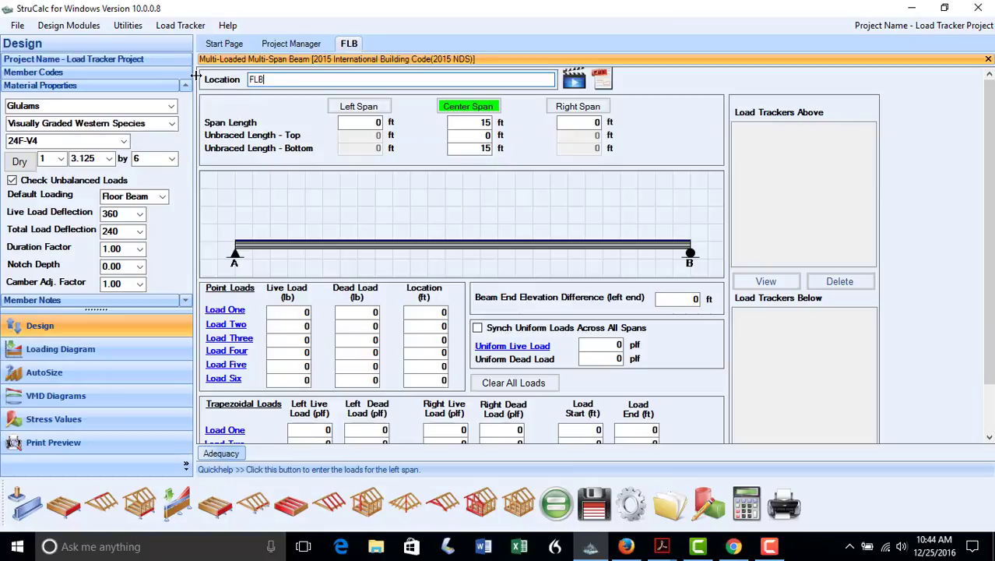
{"action": "type", "text": "3"}
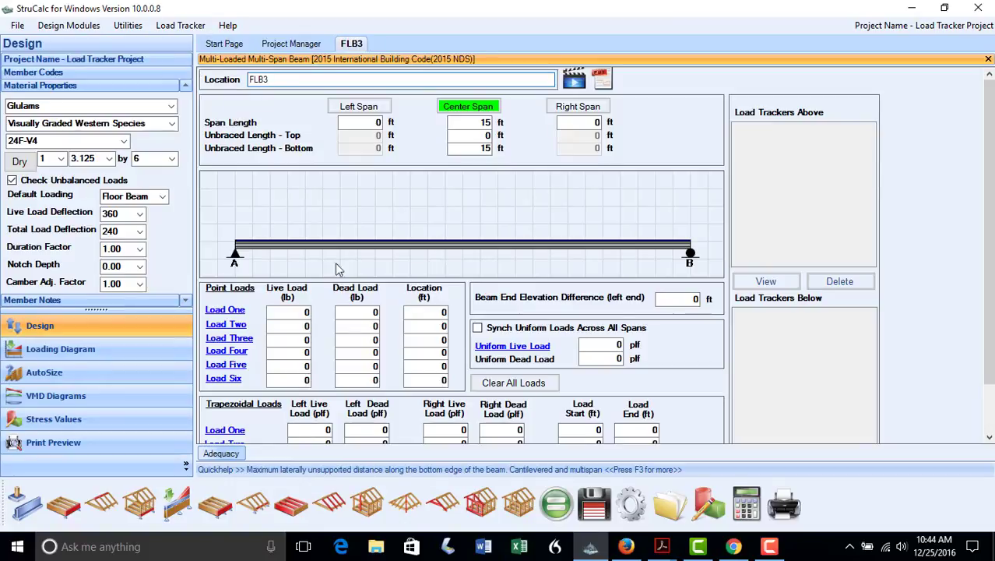
{"action": "double_click", "coordinate": [479, 123]}
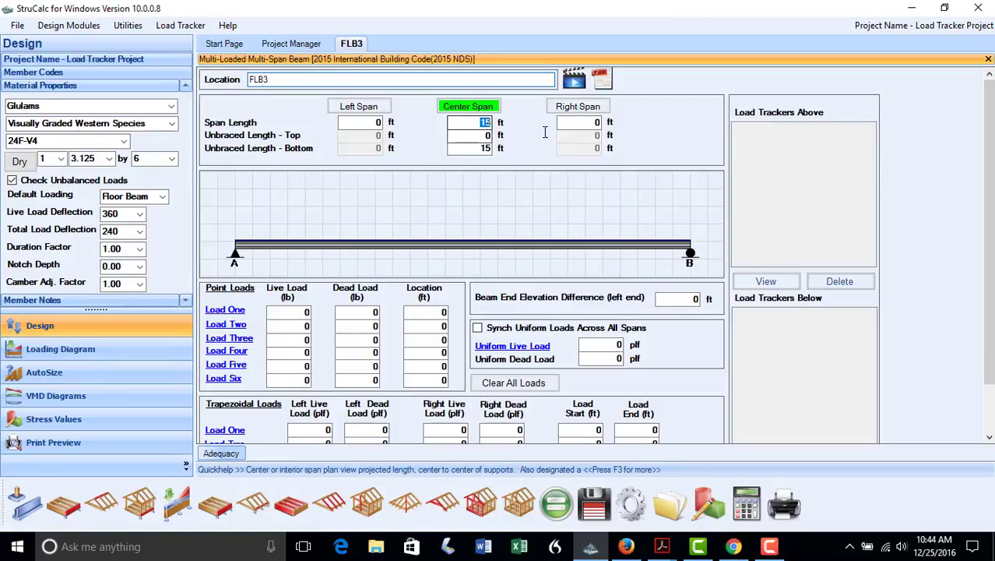
{"action": "type", "text": "18"}
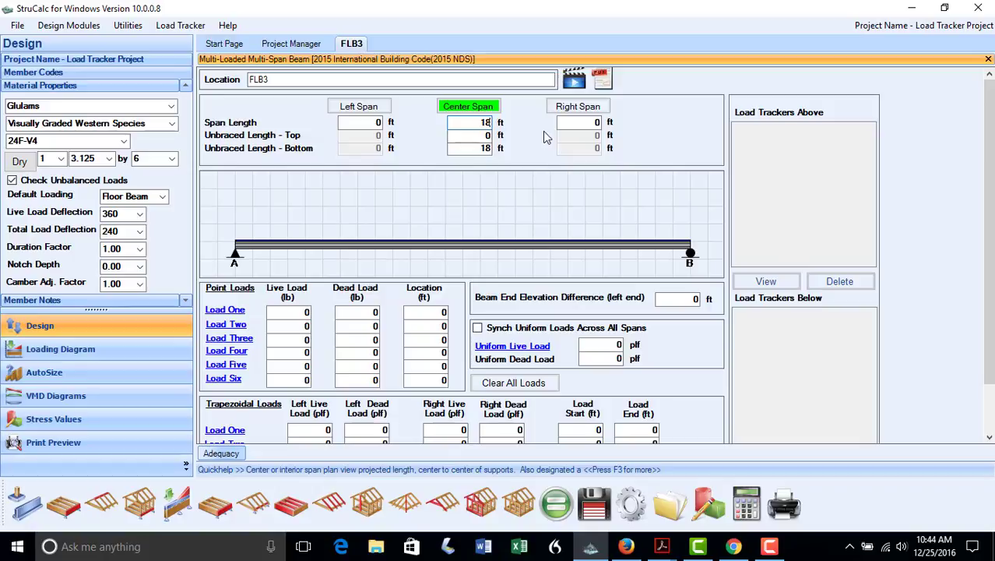
- Transfer joist JST1's reaction A to FLB3's center span as a uniform load
{"action": "left_click", "coordinate": [521, 346]}
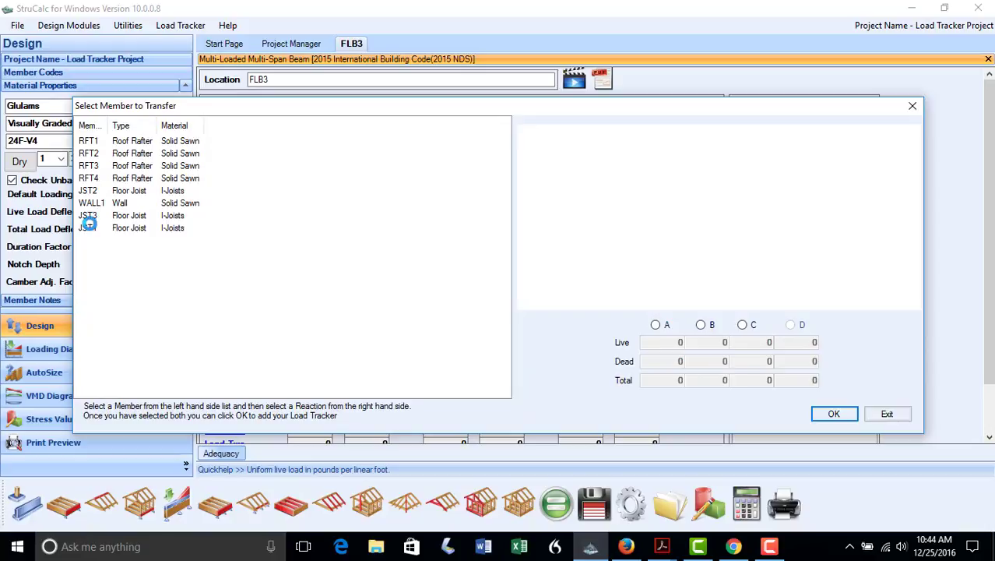
{"action": "left_click", "coordinate": [88, 227]}
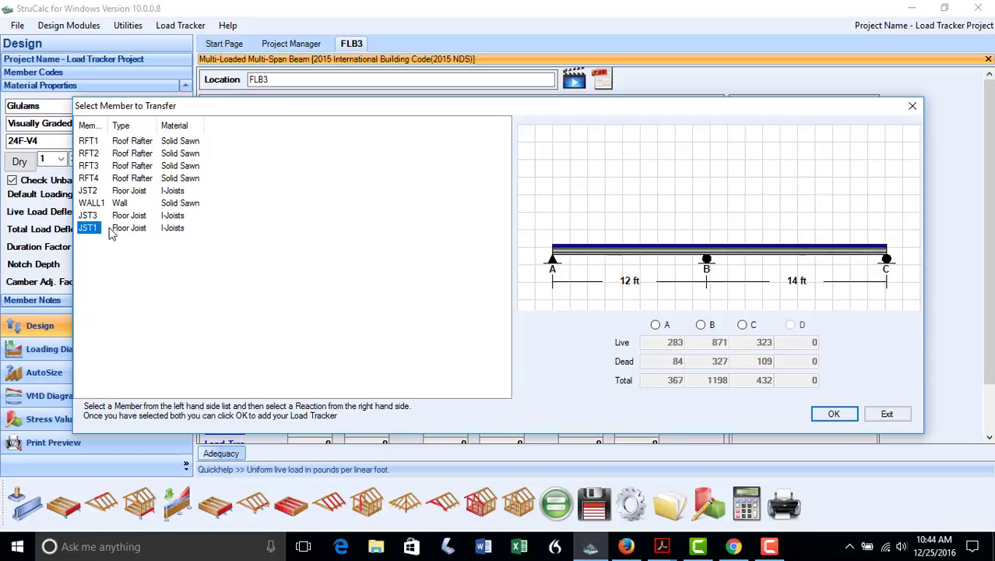
{"action": "left_click", "coordinate": [656, 325]}
{"action": "left_click", "coordinate": [817, 414]}
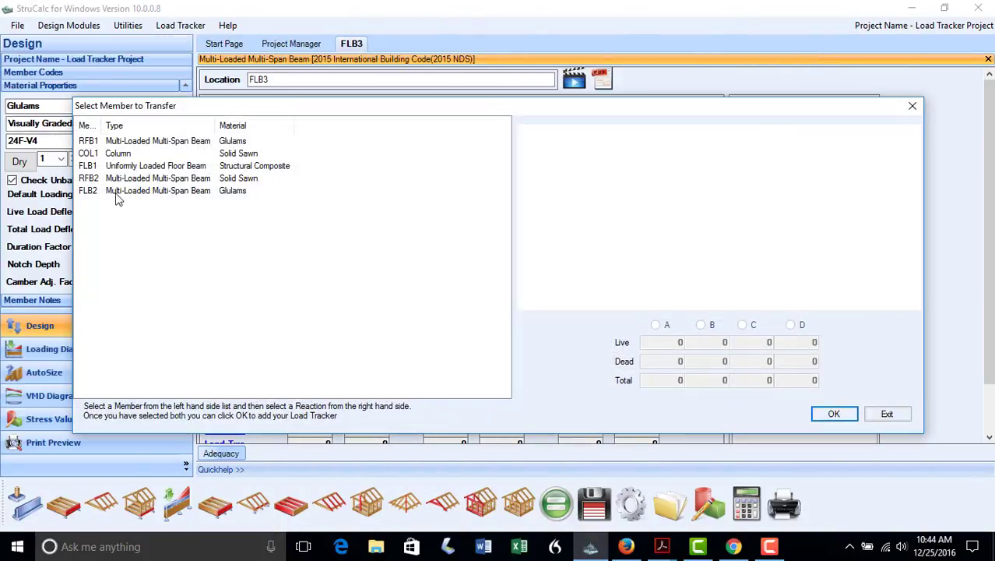
- Transfer beam FLB1's reaction A to FLB3's center span as point load one, located at 2 ft
{"action": "left_click", "coordinate": [90, 166]}
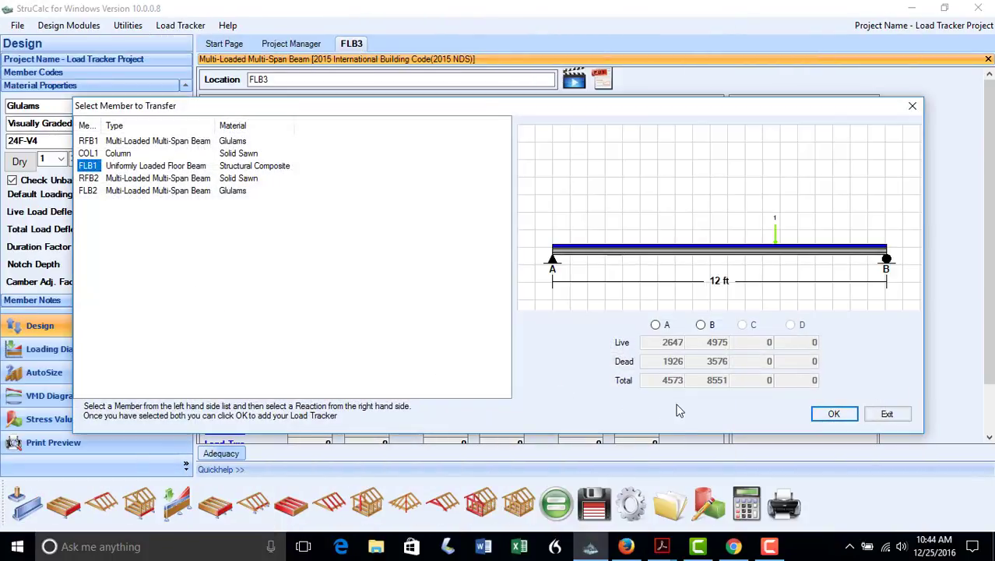
{"action": "left_click", "coordinate": [655, 325]}
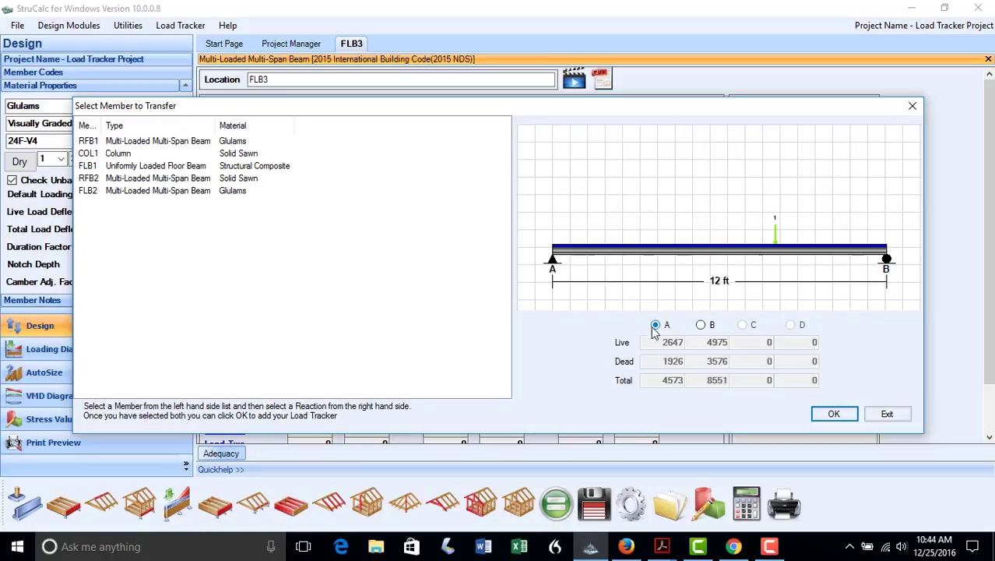
{"action": "left_click", "coordinate": [825, 414]}
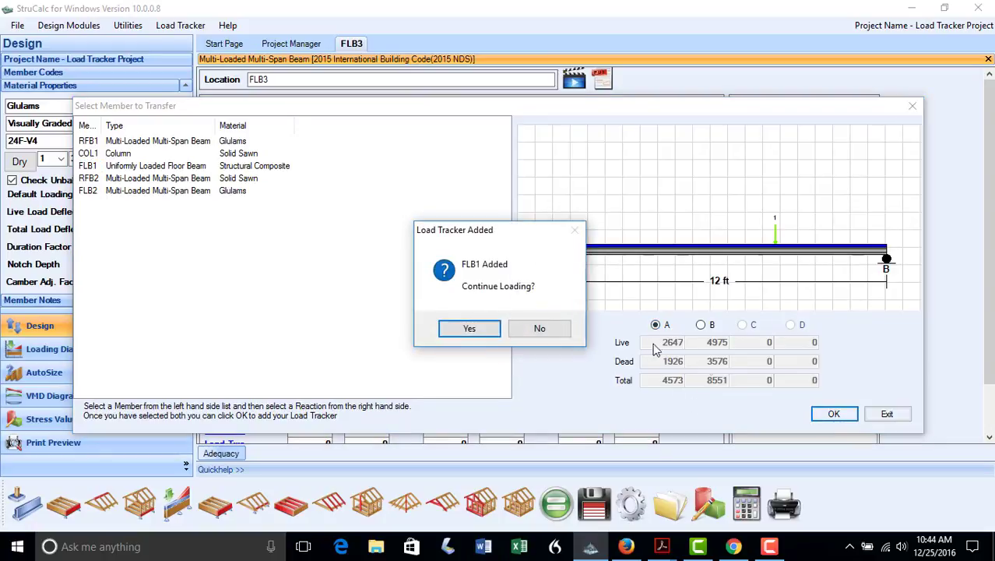
{"action": "left_click", "coordinate": [564, 331]}
{"action": "left_click", "coordinate": [435, 312]}
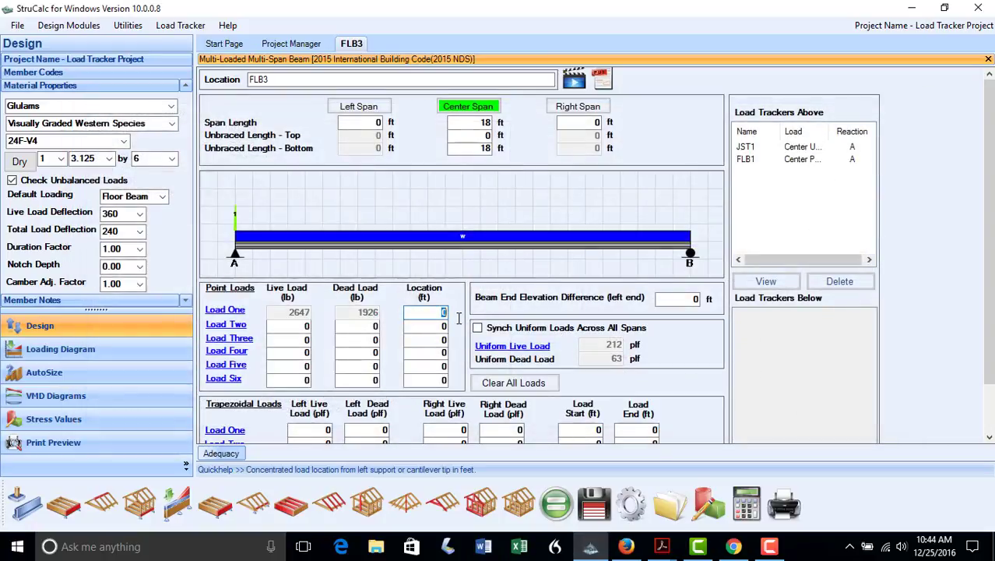
{"action": "type", "text": "2"}
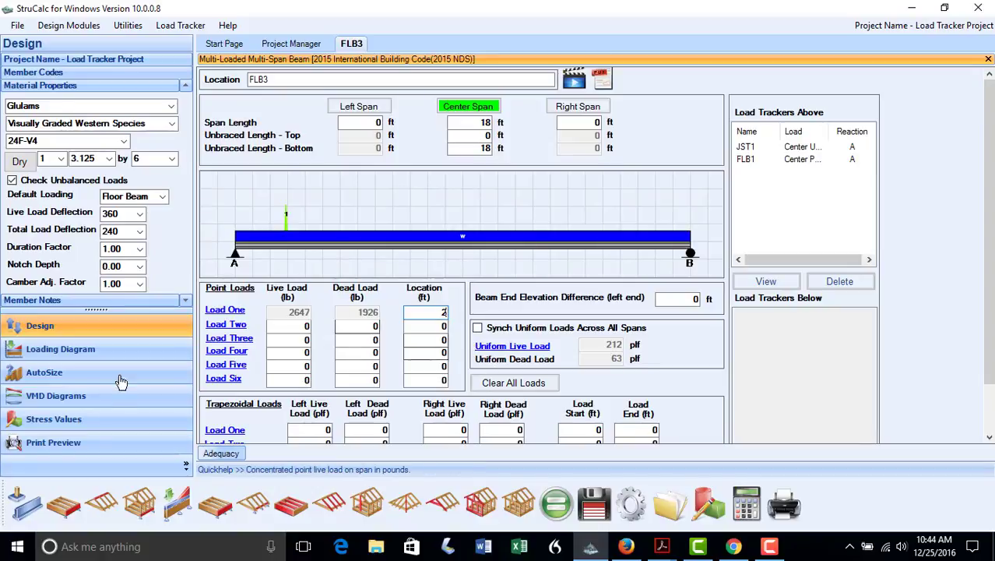
- AutoSize FLB3 in 24F-V4 glulam, apply the 5.5 by 12 size and save the beam to the project
{"action": "left_click", "coordinate": [54, 372]}
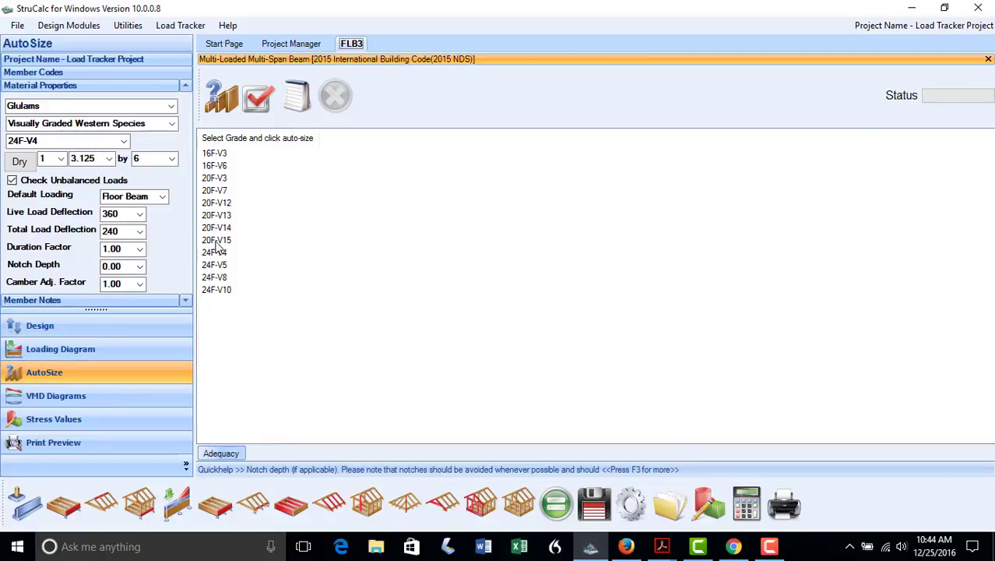
{"action": "left_click", "coordinate": [218, 252]}
{"action": "left_click", "coordinate": [222, 95]}
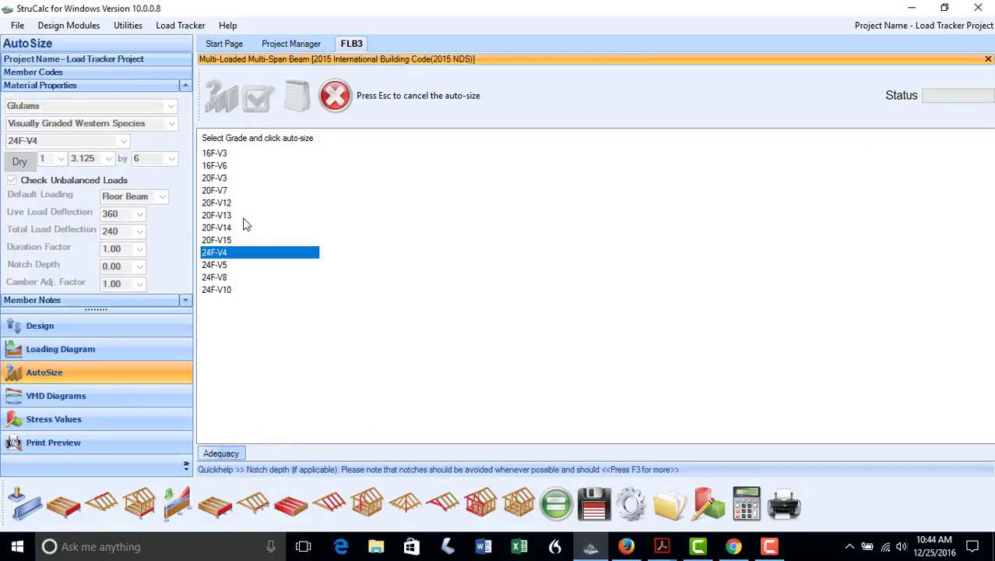
{"action": "left_click", "coordinate": [273, 192]}
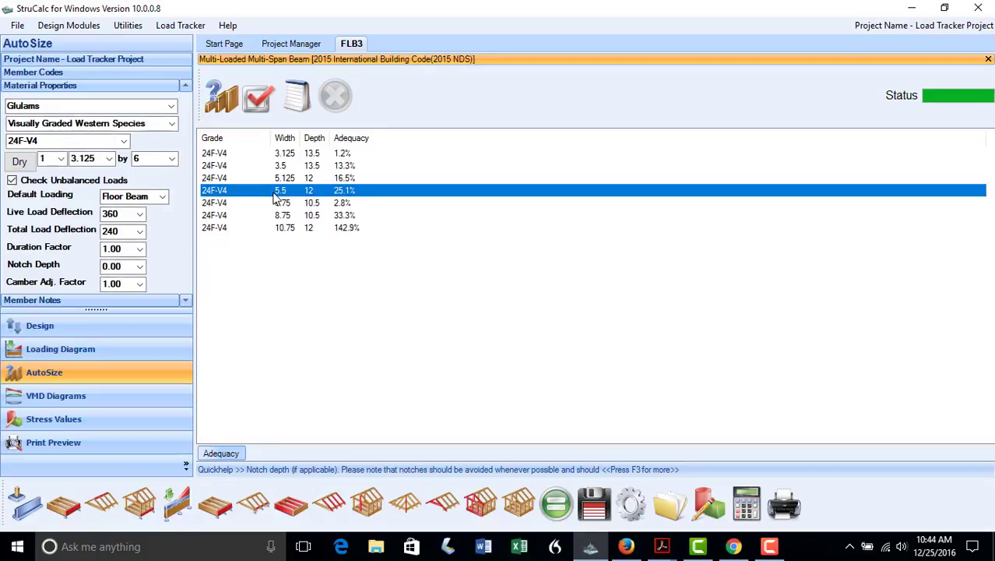
{"action": "left_click", "coordinate": [264, 97]}
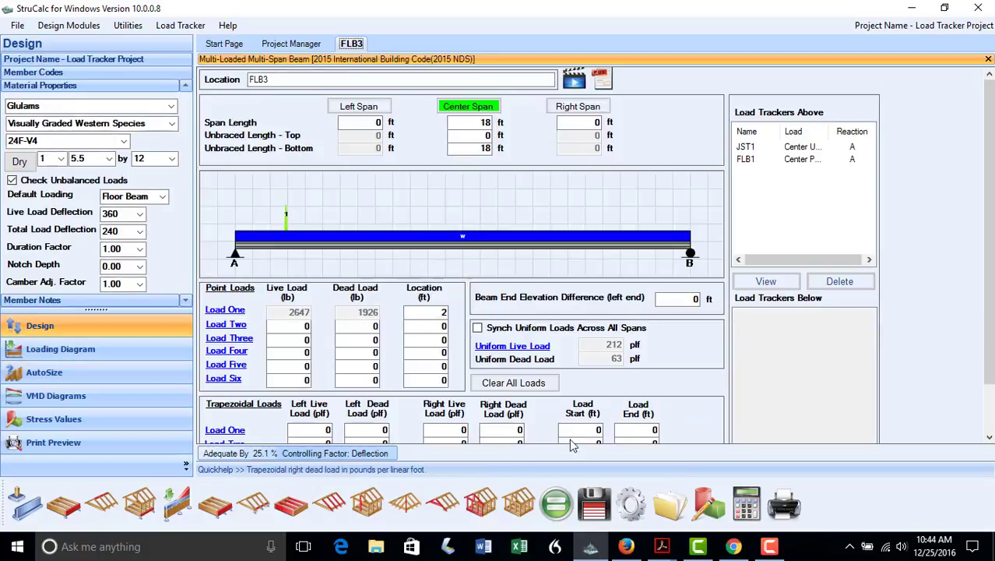
{"action": "left_click", "coordinate": [593, 505]}
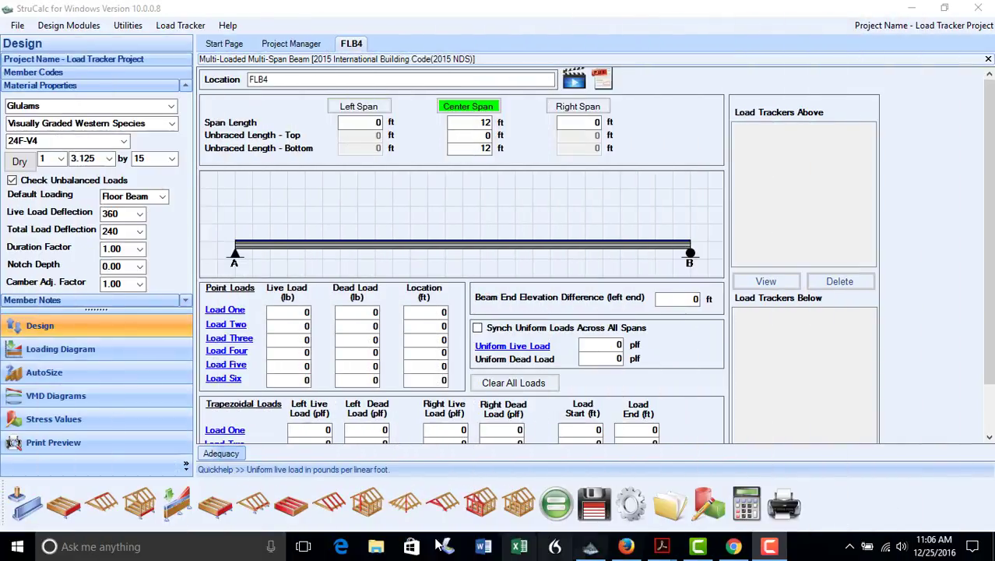
- Start a new multi-loaded multi-span beam with location FLB4 and a 12 ft center span
{"action": "left_click", "coordinate": [164, 506]}
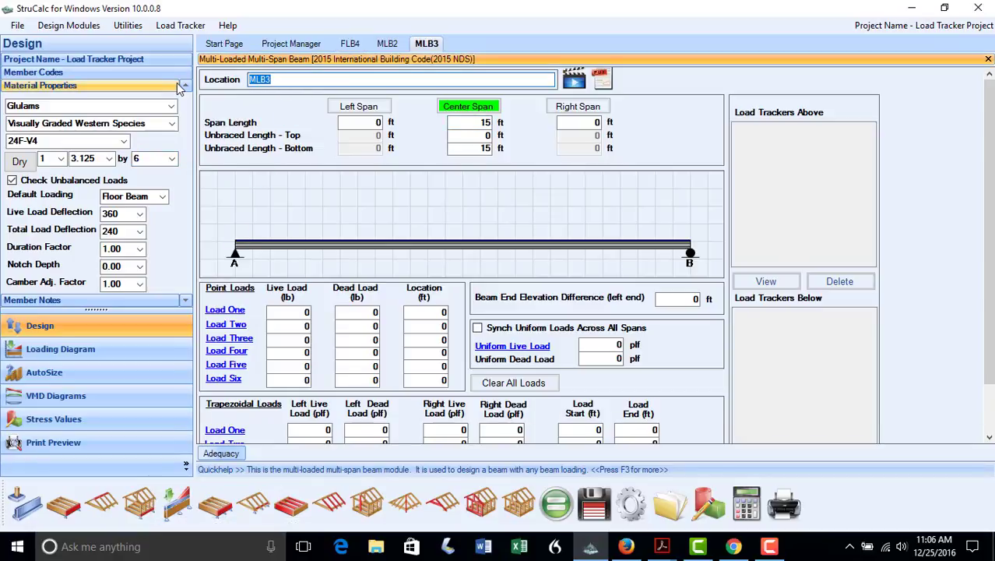
{"action": "type", "text": "FLB4"}
{"action": "key", "text": "Tab"}
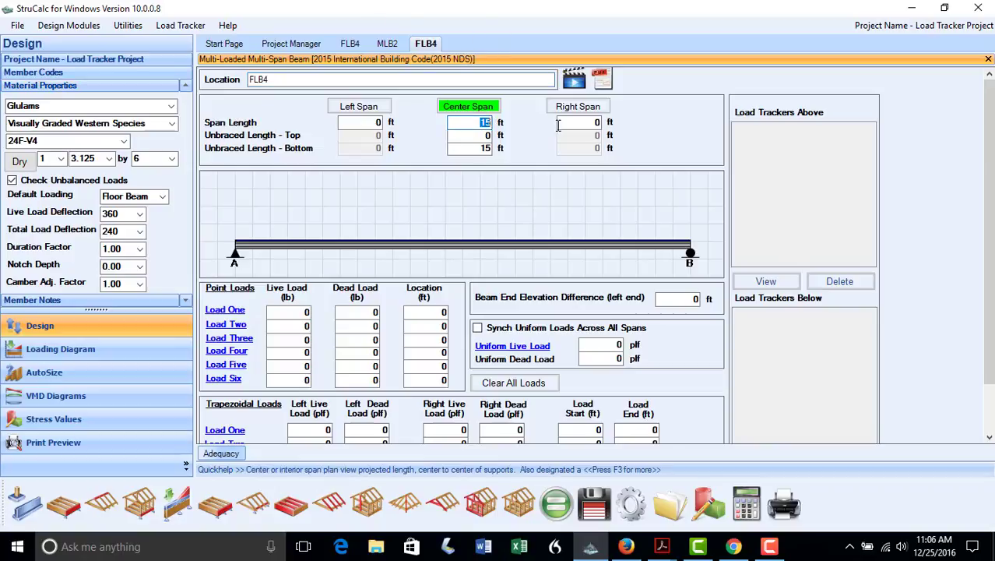
{"action": "type", "text": "12"}
{"action": "left_click", "coordinate": [558, 125]}
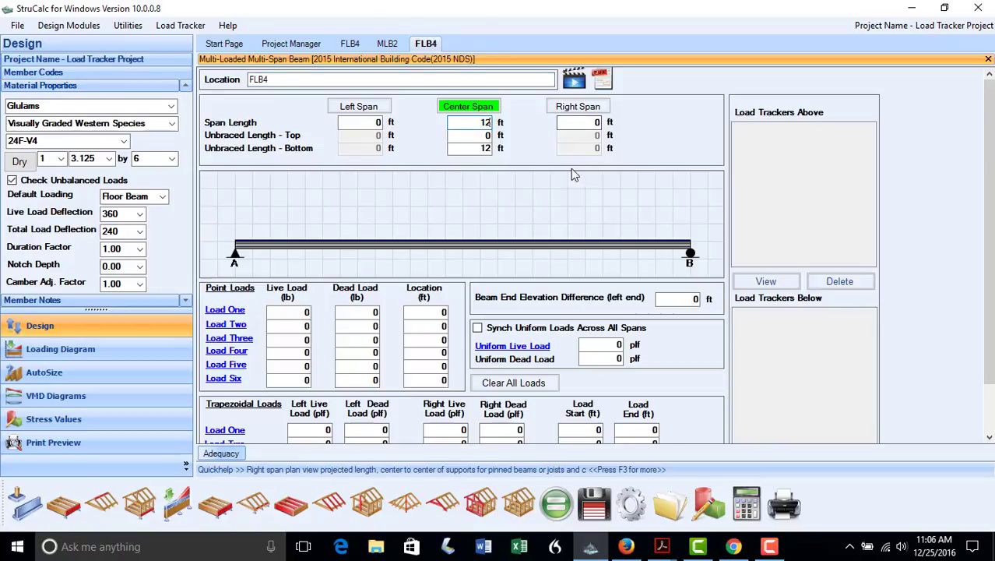
- Transfer joist JST3's reaction A to FLB4's center span as trapezoidal load one and continue loading
{"action": "left_click", "coordinate": [225, 432]}
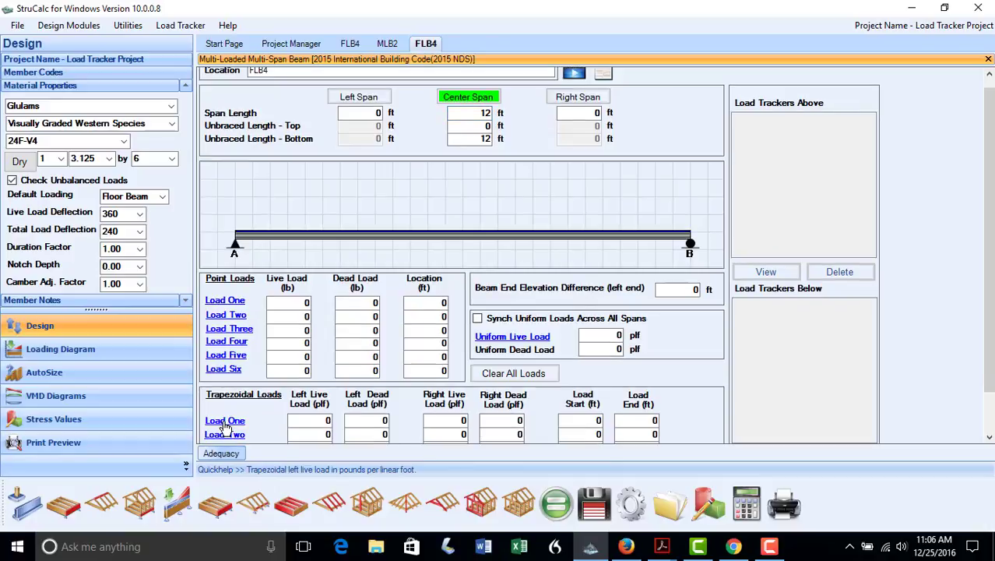
{"action": "left_click", "coordinate": [225, 434]}
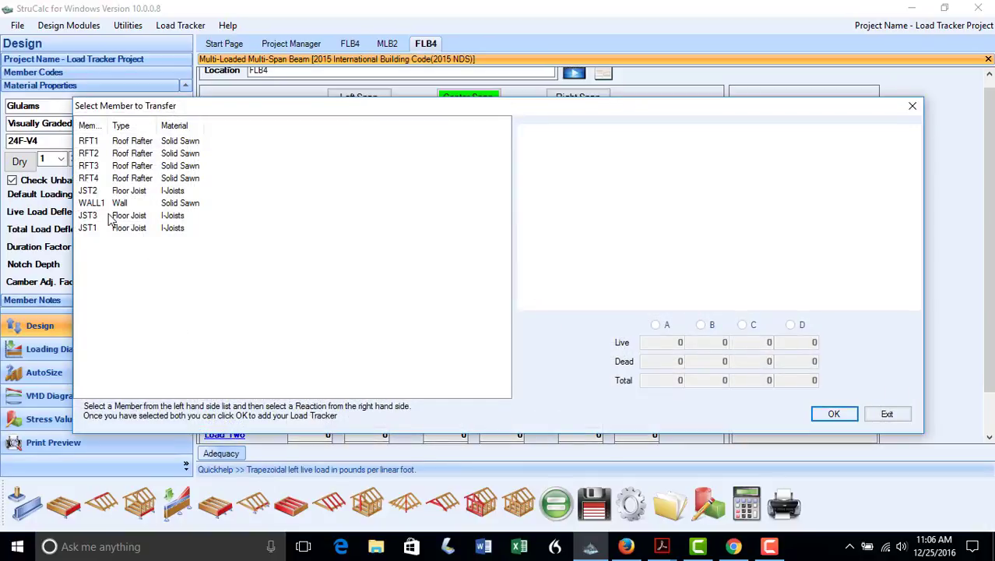
{"action": "left_click", "coordinate": [89, 215]}
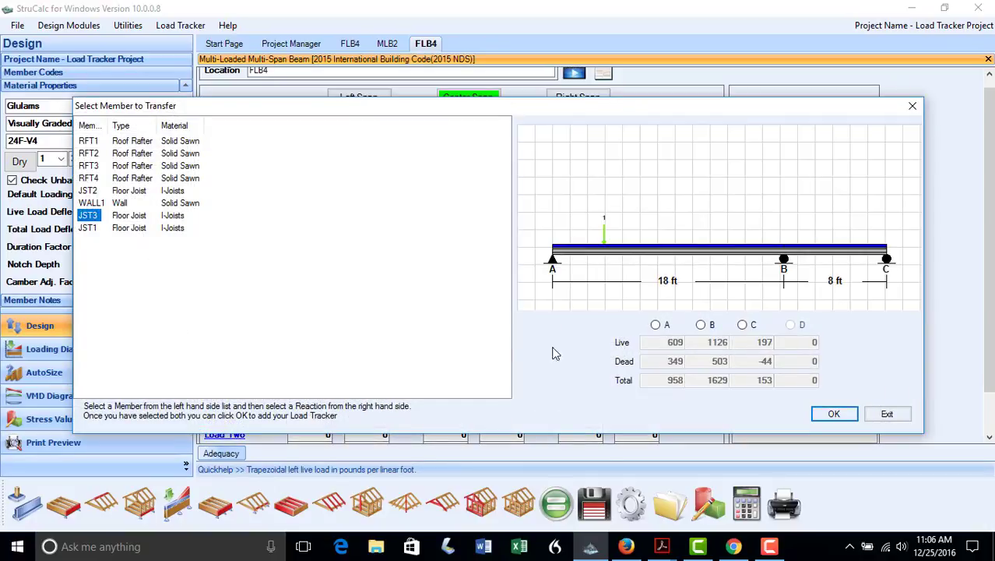
{"action": "left_click", "coordinate": [656, 325]}
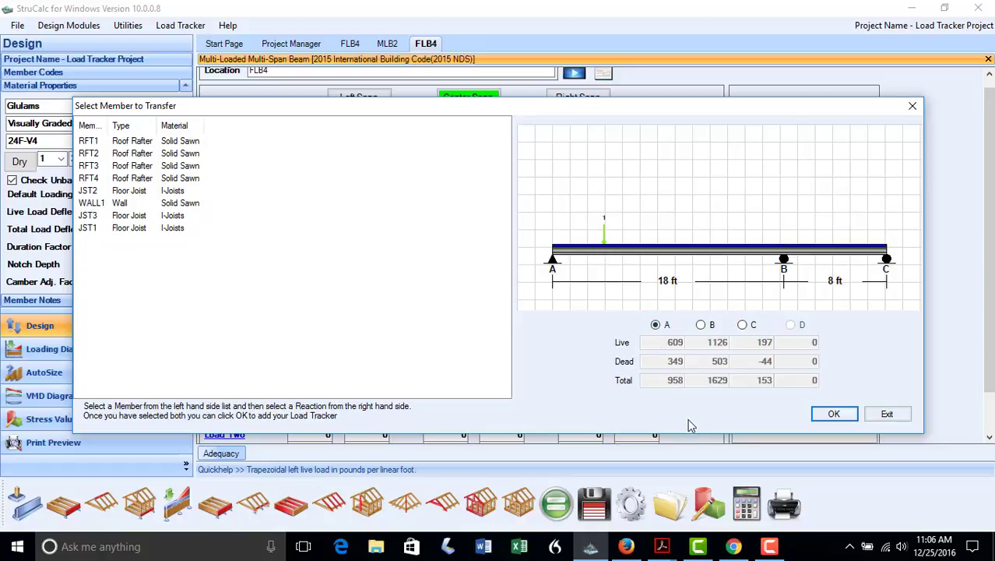
{"action": "left_click", "coordinate": [832, 413]}
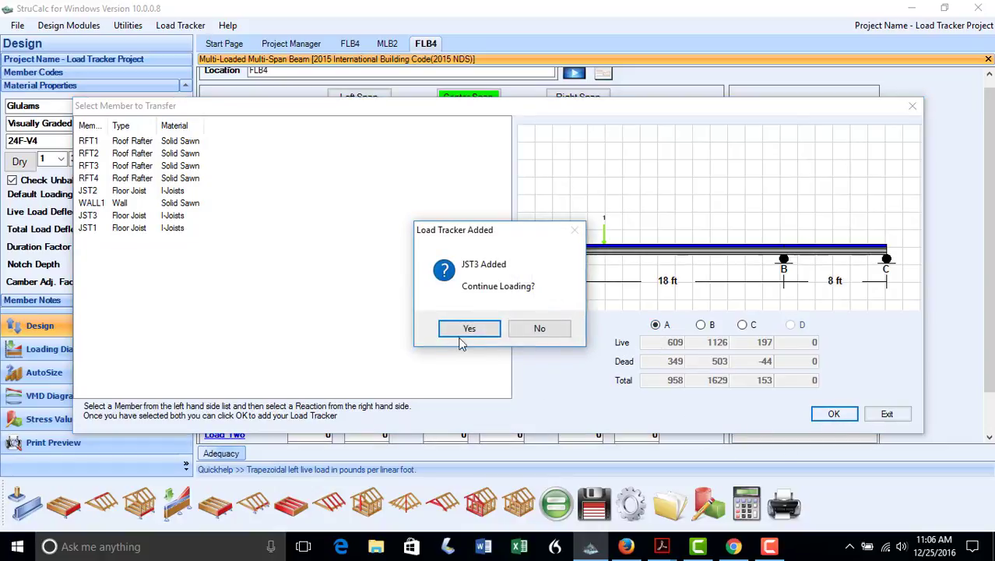
{"action": "left_click", "coordinate": [459, 329]}
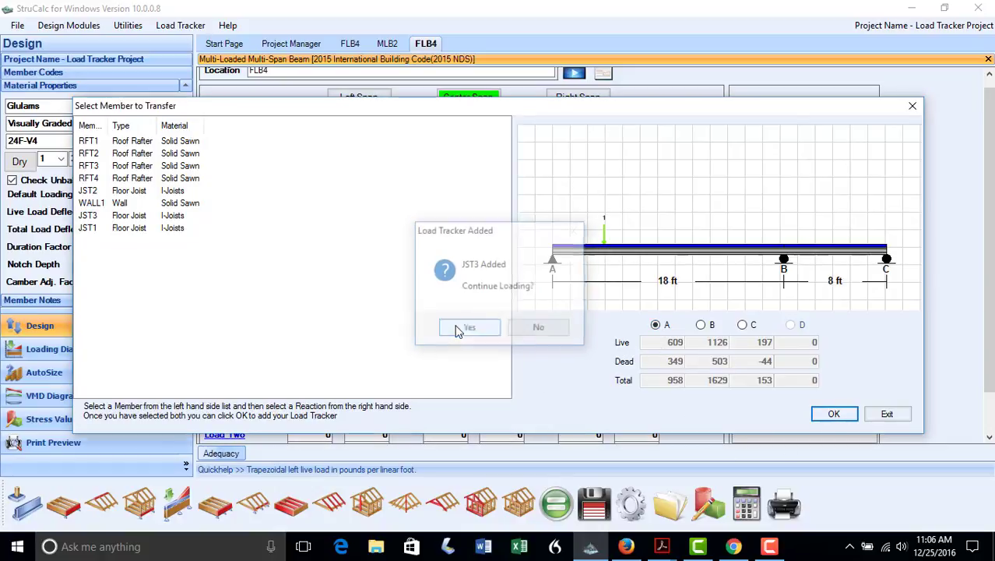
- Add rafter RFT4's reaction B to FLB4's trapezoidal load one and end that load at 8 ft
{"action": "left_click", "coordinate": [89, 178]}
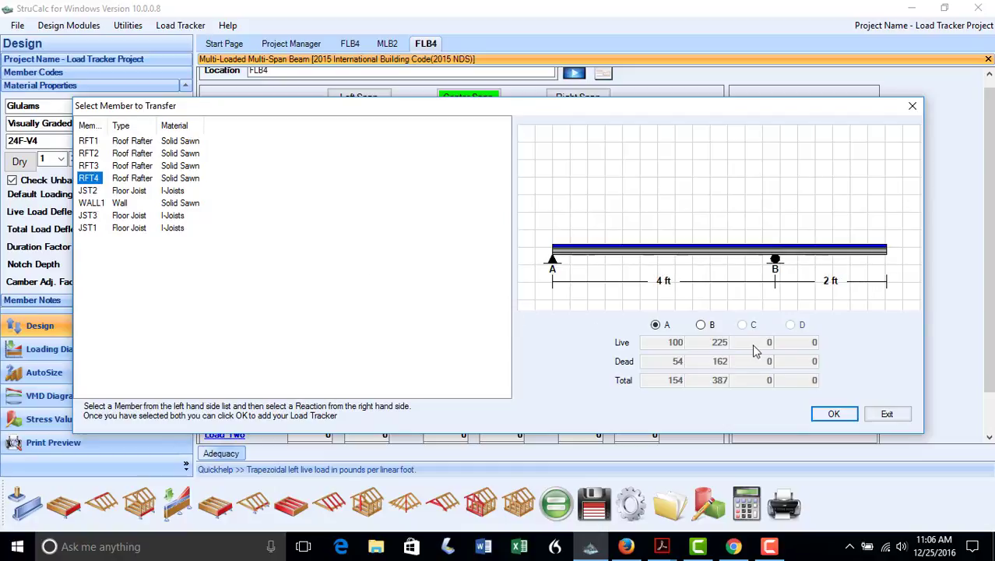
{"action": "left_click", "coordinate": [701, 324]}
{"action": "left_click", "coordinate": [834, 413]}
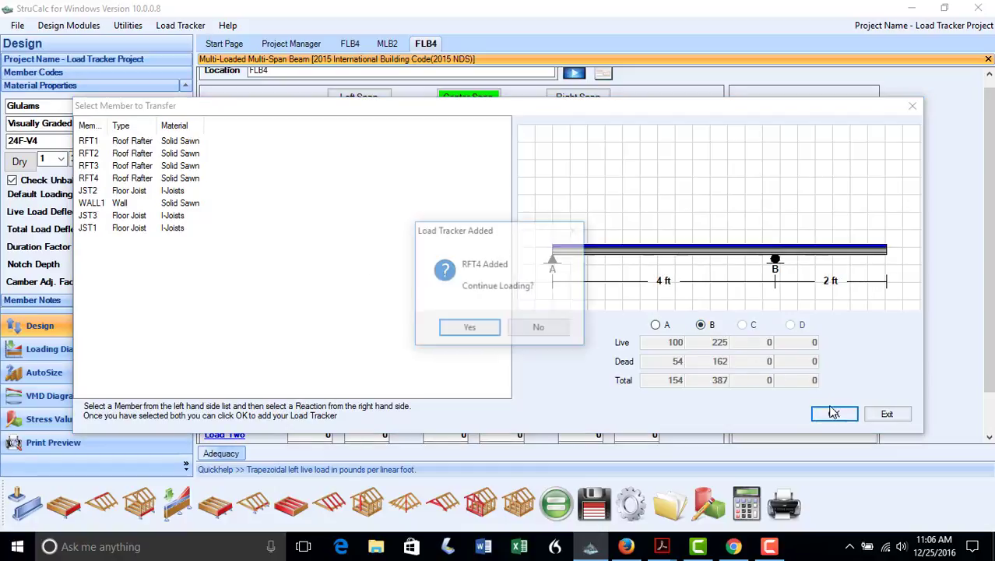
{"action": "left_click", "coordinate": [526, 335]}
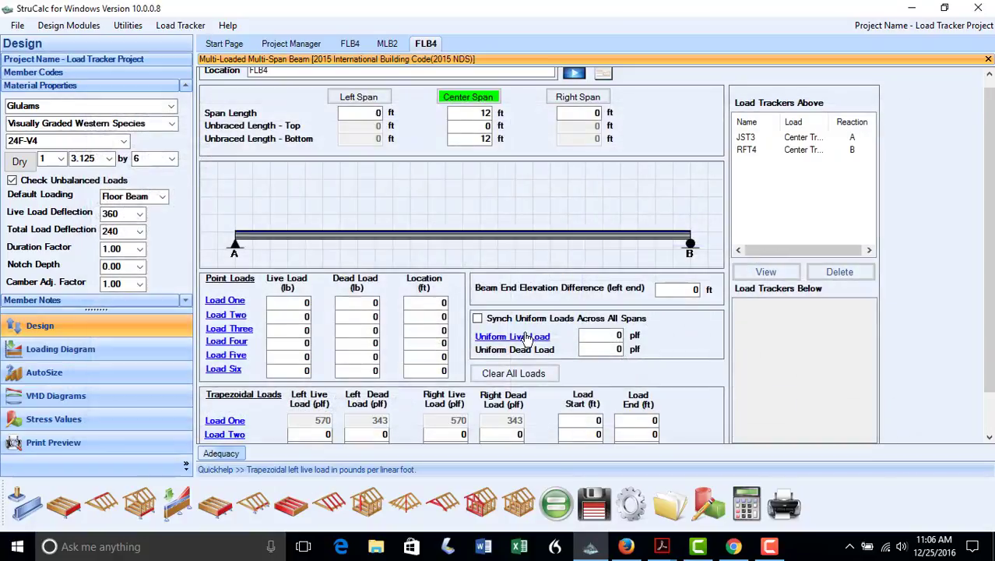
{"action": "left_click", "coordinate": [658, 420]}
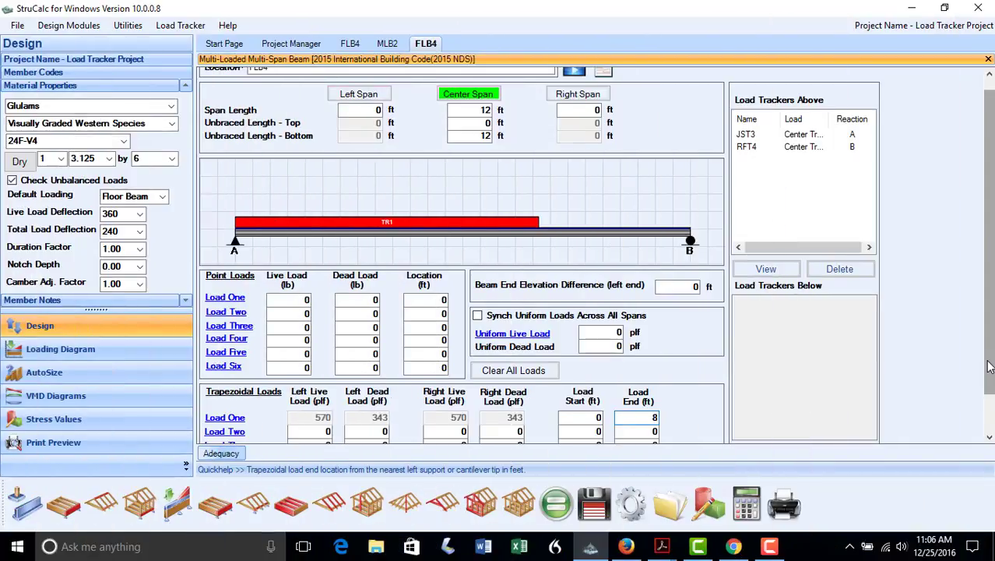
- Transfer joist JST2's reaction A to FLB4's center span as trapezoidal load two and continue loading
{"action": "scroll", "coordinate": [991, 375], "scroll_direction": "down", "scroll_amount": 1}
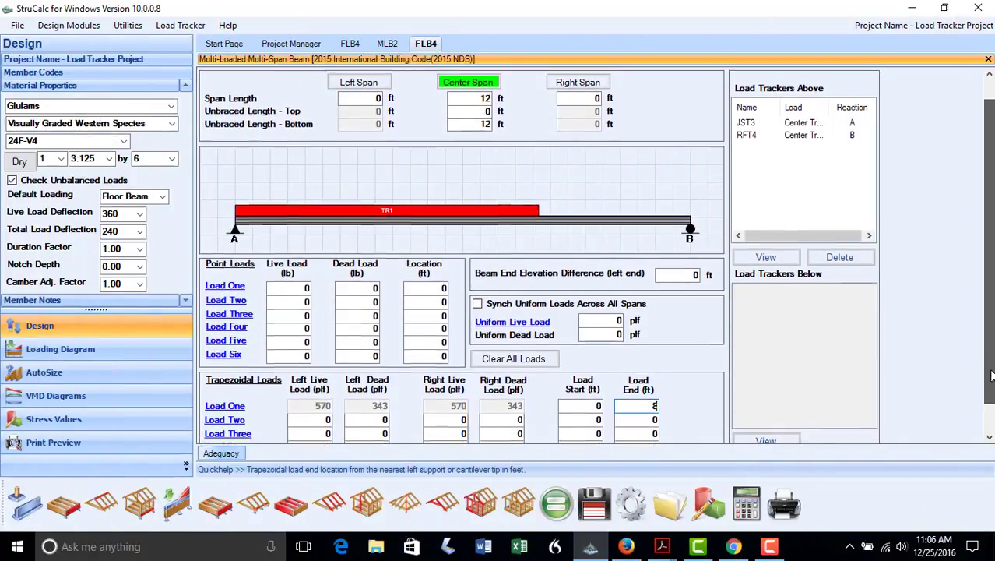
{"action": "scroll", "coordinate": [991, 376], "scroll_direction": "down", "scroll_amount": 1}
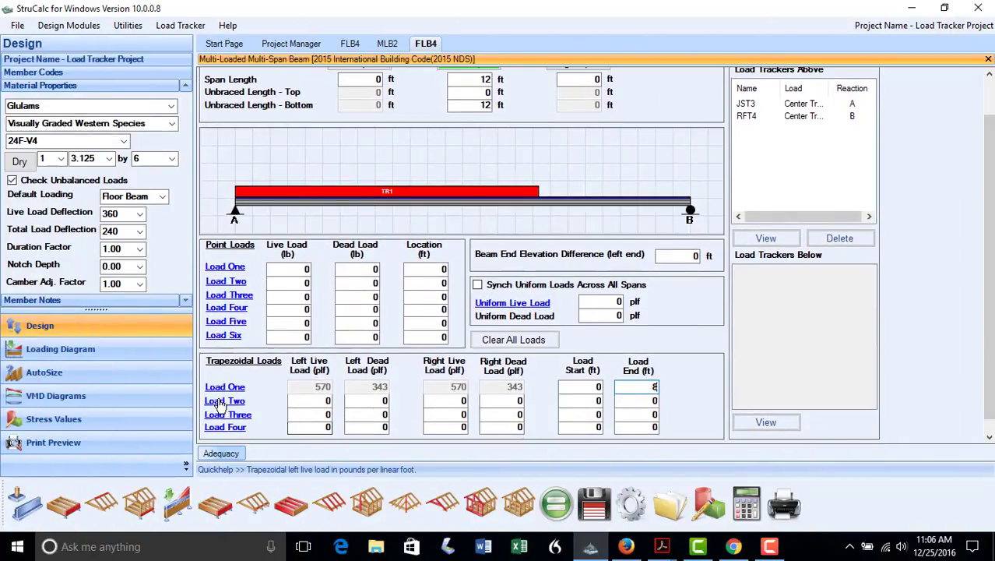
{"action": "left_click", "coordinate": [222, 402]}
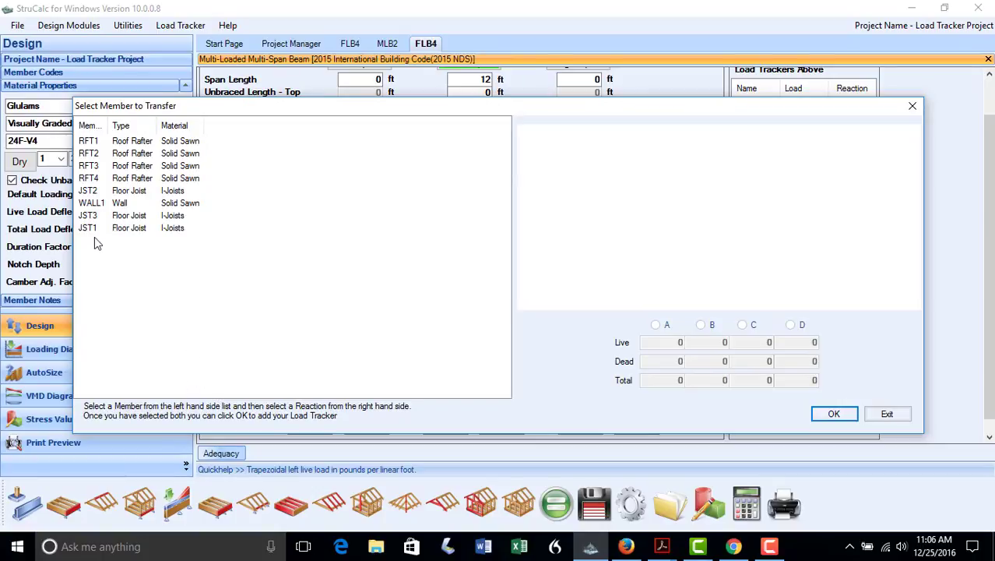
{"action": "left_click", "coordinate": [89, 192]}
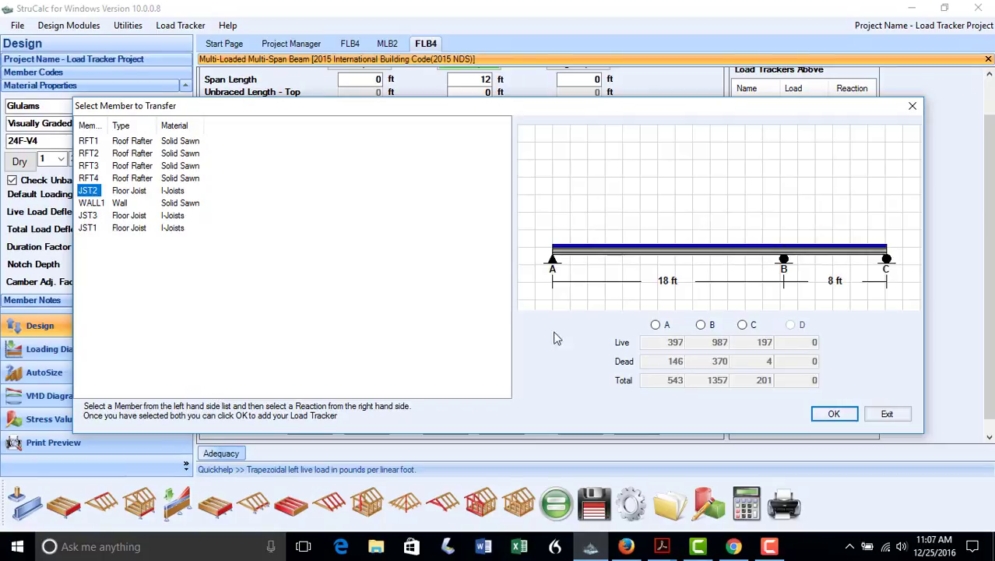
{"action": "left_click", "coordinate": [655, 325]}
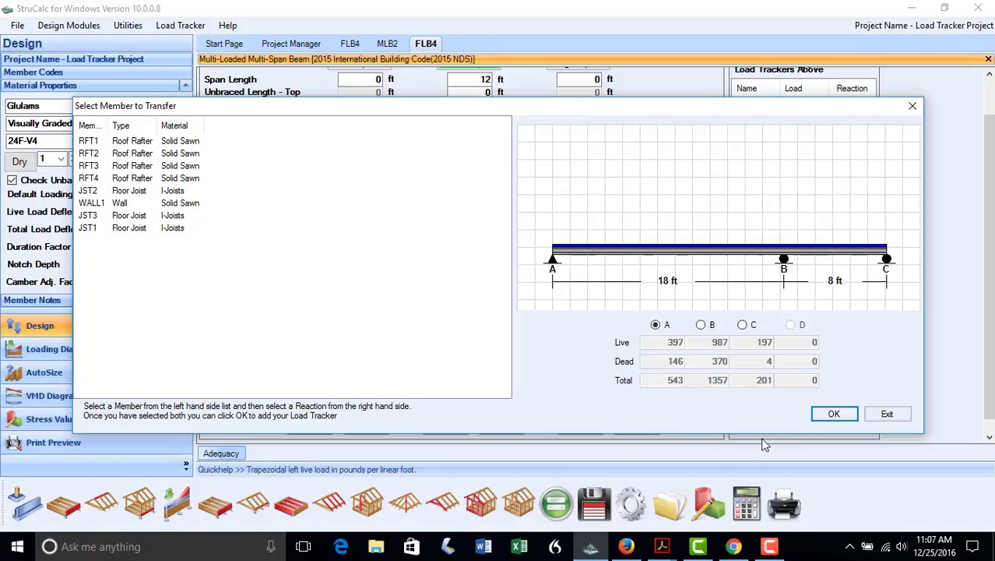
{"action": "left_click", "coordinate": [835, 415]}
{"action": "left_click", "coordinate": [469, 329]}
- Add rafter RFT1's reaction B to FLB4's trapezoidal load two and finish the load transfer
{"action": "left_click", "coordinate": [88, 140]}
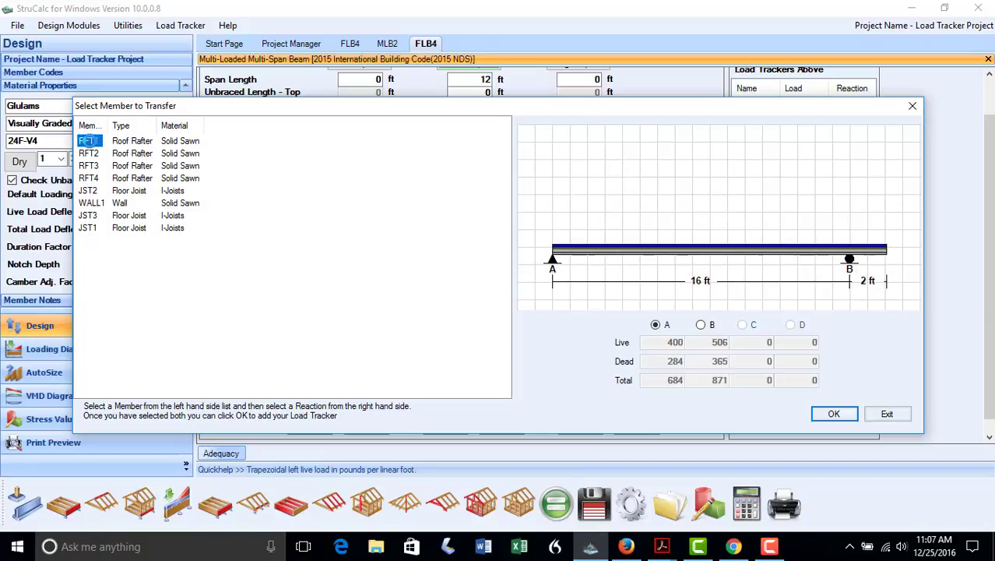
{"action": "left_click", "coordinate": [701, 325]}
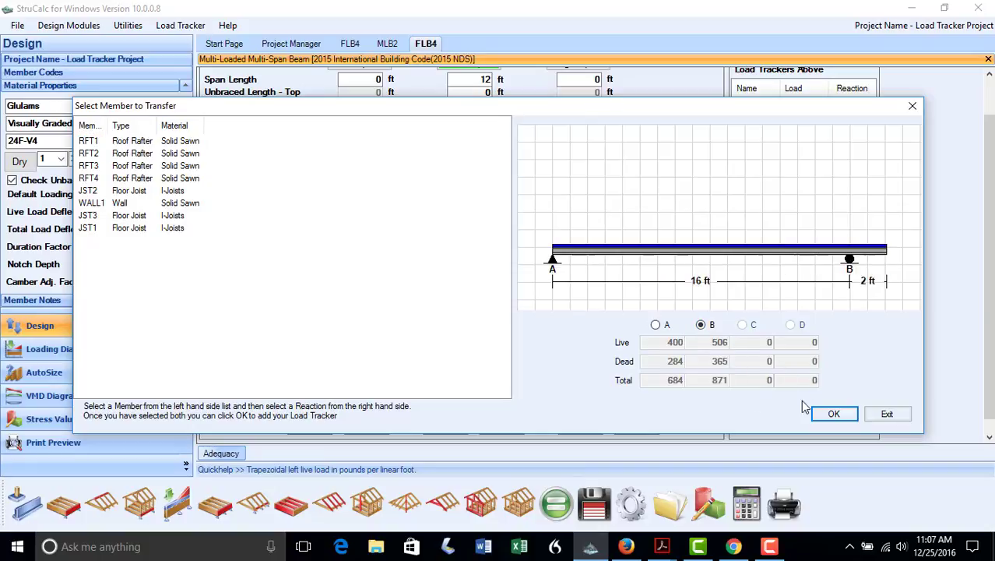
{"action": "left_click", "coordinate": [834, 413]}
{"action": "left_click", "coordinate": [560, 330]}
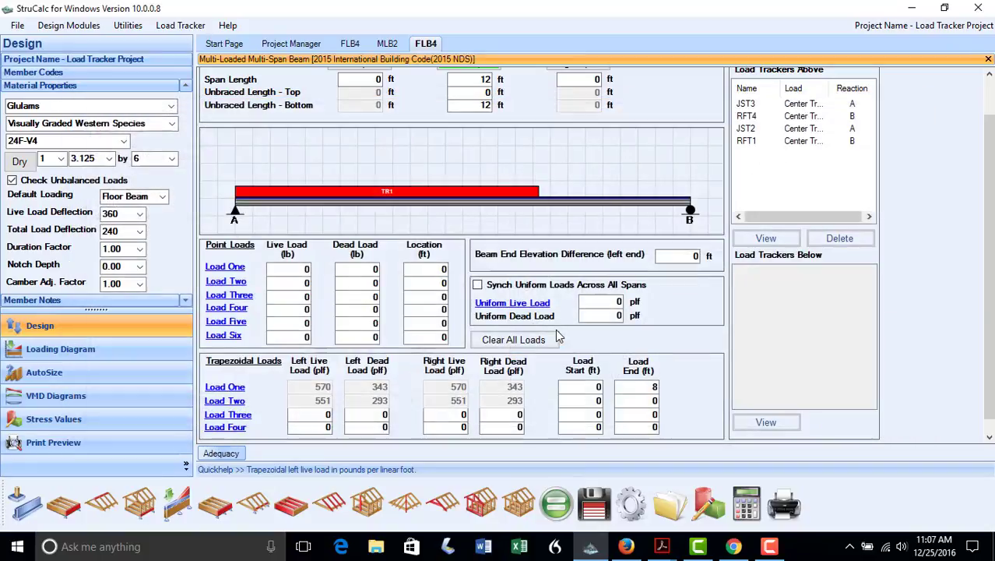
- Run FLB4's trapezoidal load two from 8 ft to 12 ft and set the beam's default loading to Roof Beam
{"action": "left_click", "coordinate": [606, 400]}
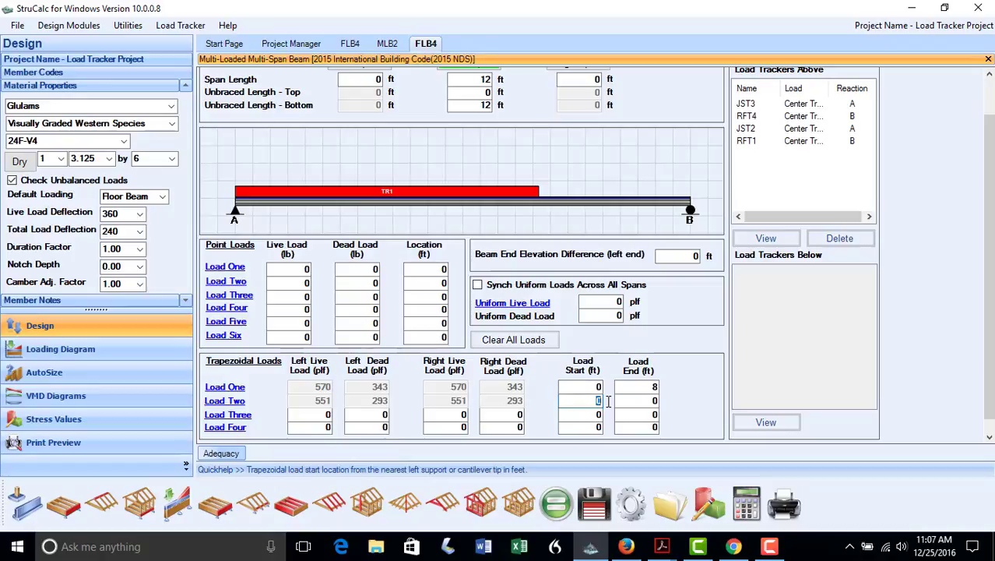
{"action": "type", "text": "8"}
{"action": "key", "text": "Tab"}
{"action": "type", "text": "12"}
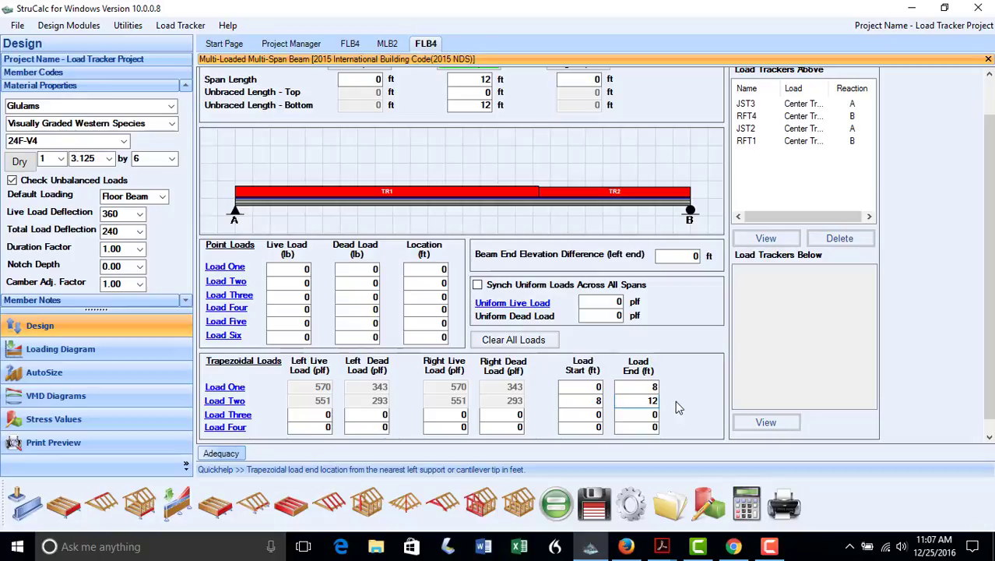
{"action": "left_click", "coordinate": [162, 196]}
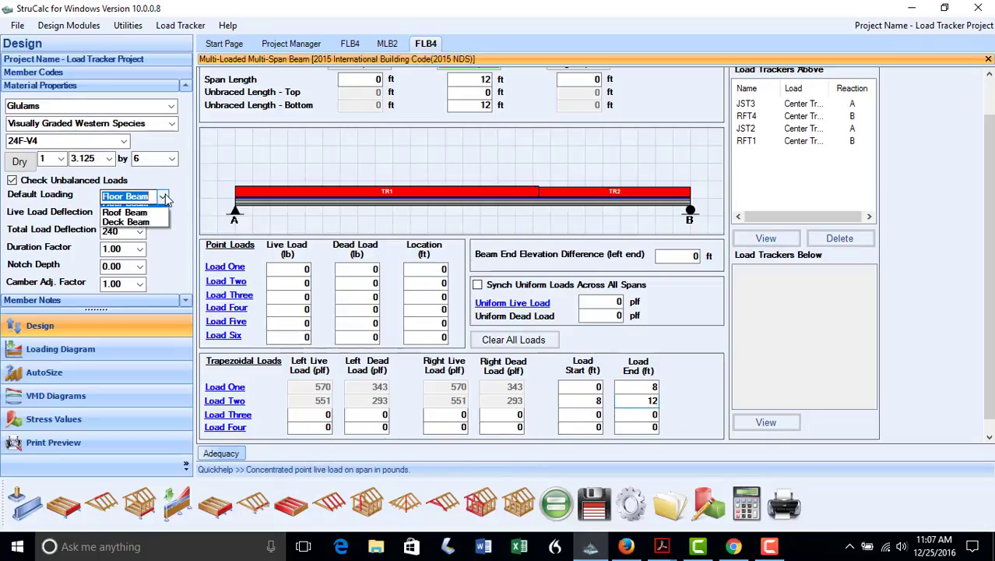
{"action": "left_click", "coordinate": [159, 213]}
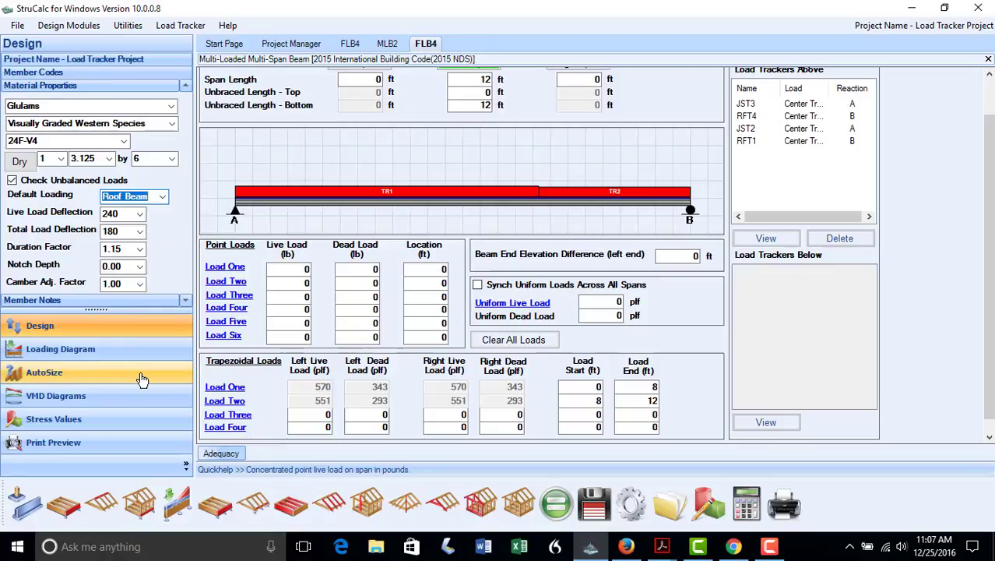
- Try AutoSizing FLB4 as a Solid Sawn Douglas-Fir-South beam in grade #2
{"action": "left_click", "coordinate": [117, 106]}
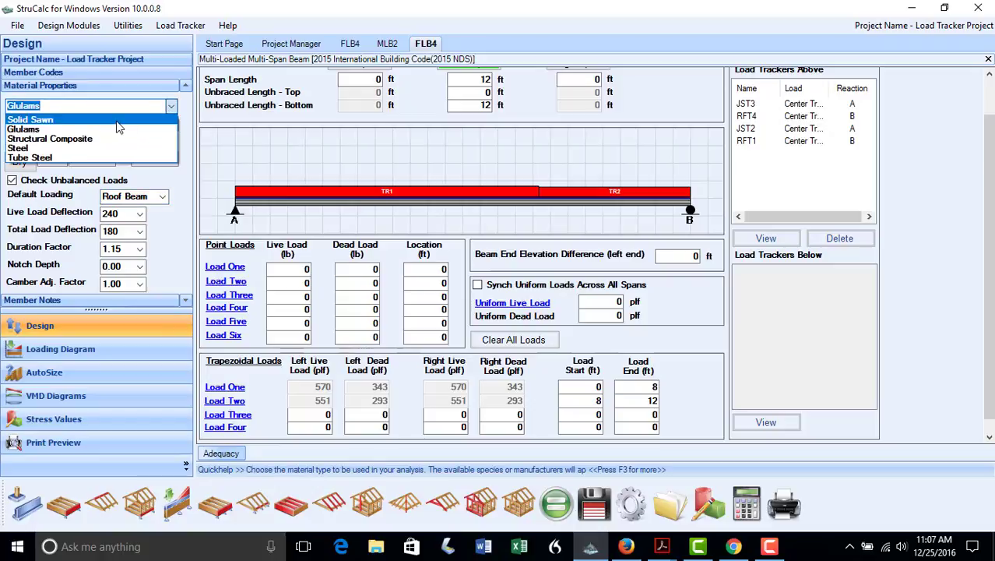
{"action": "left_click", "coordinate": [116, 120]}
{"action": "left_click", "coordinate": [70, 375]}
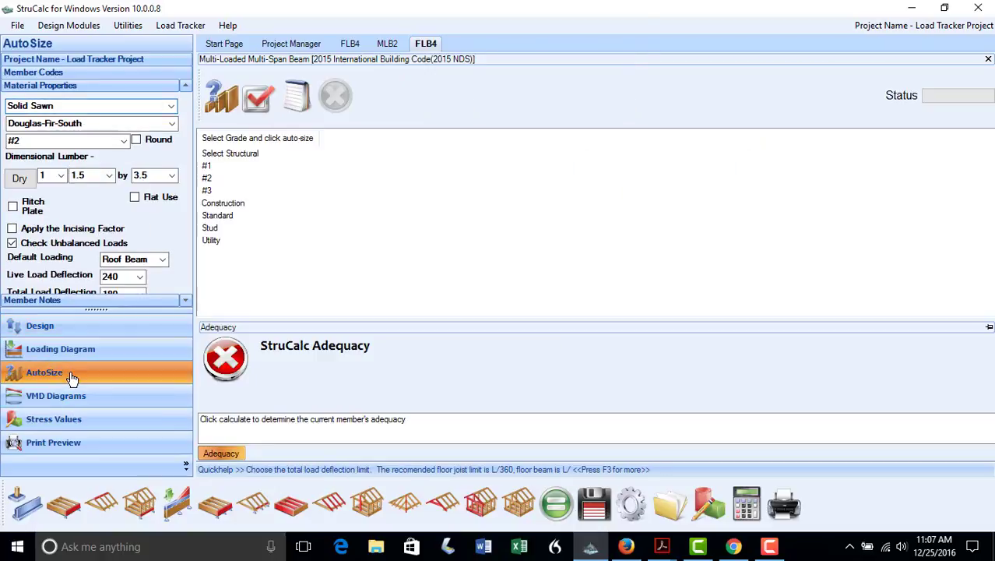
{"action": "left_click", "coordinate": [212, 178]}
{"action": "left_click", "coordinate": [220, 101]}
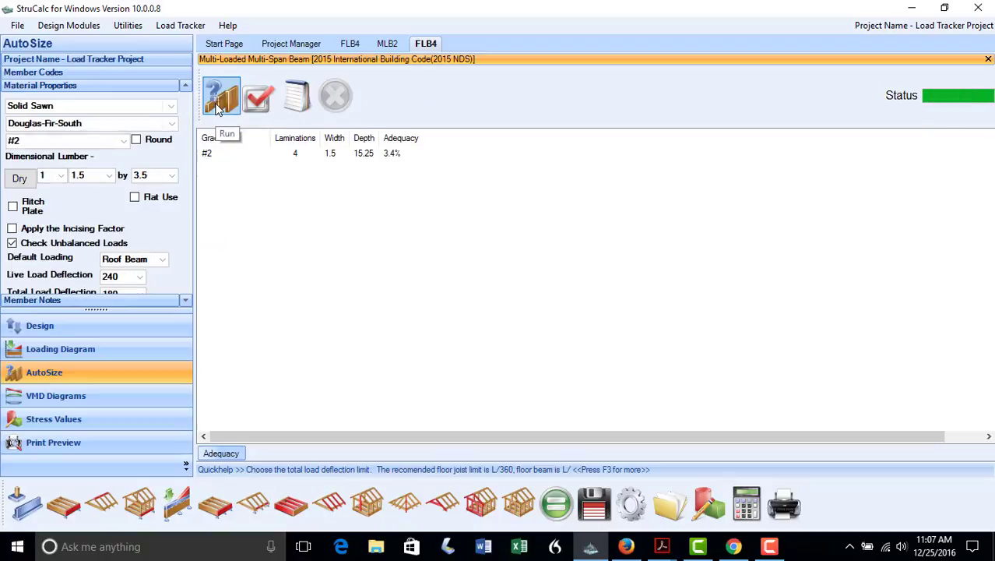
- AutoSize FLB4 as a Structural Composite iLevel Trus Joist beam in 2.0E Microllam
{"action": "left_click", "coordinate": [172, 107]}
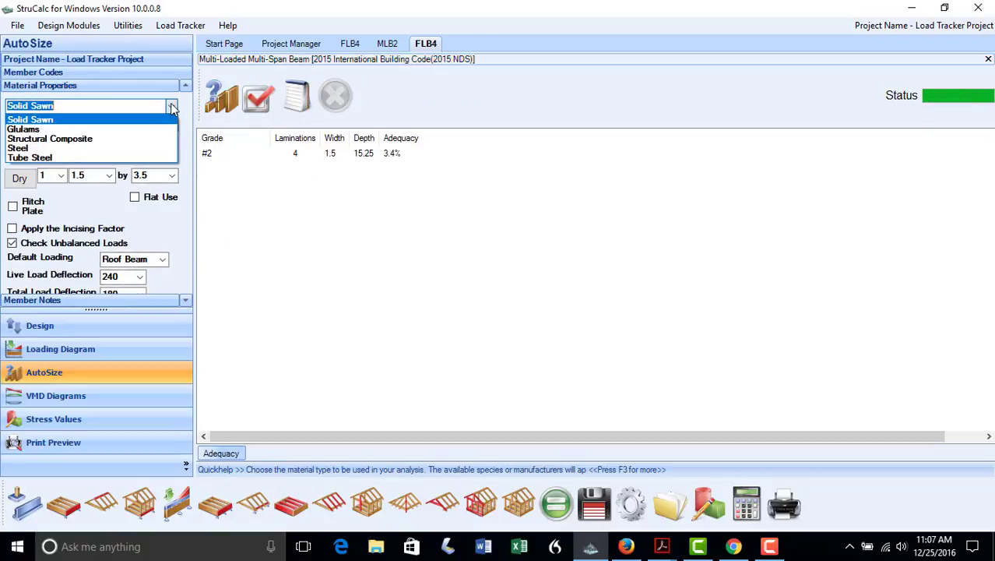
{"action": "left_click", "coordinate": [113, 138]}
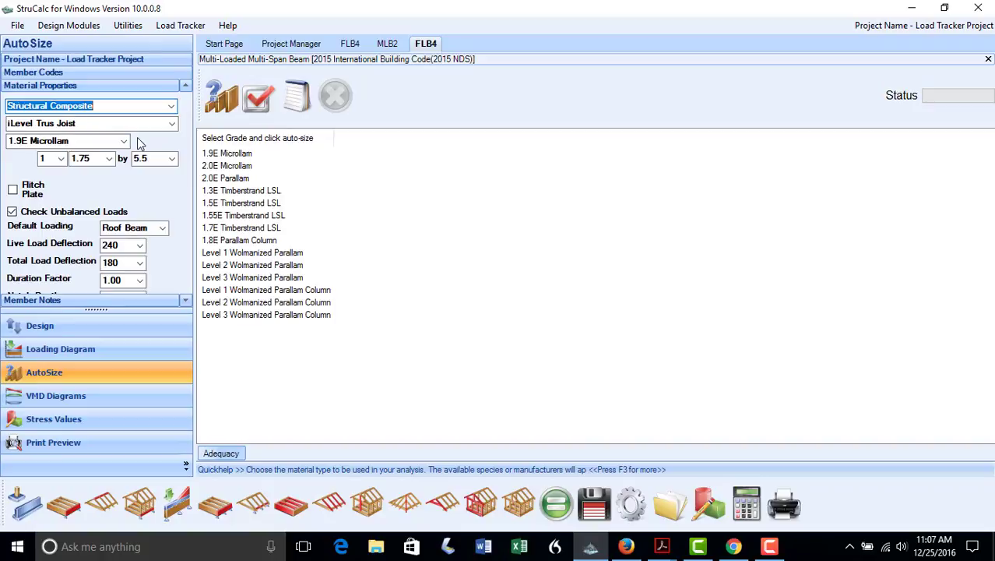
{"action": "left_click", "coordinate": [123, 141]}
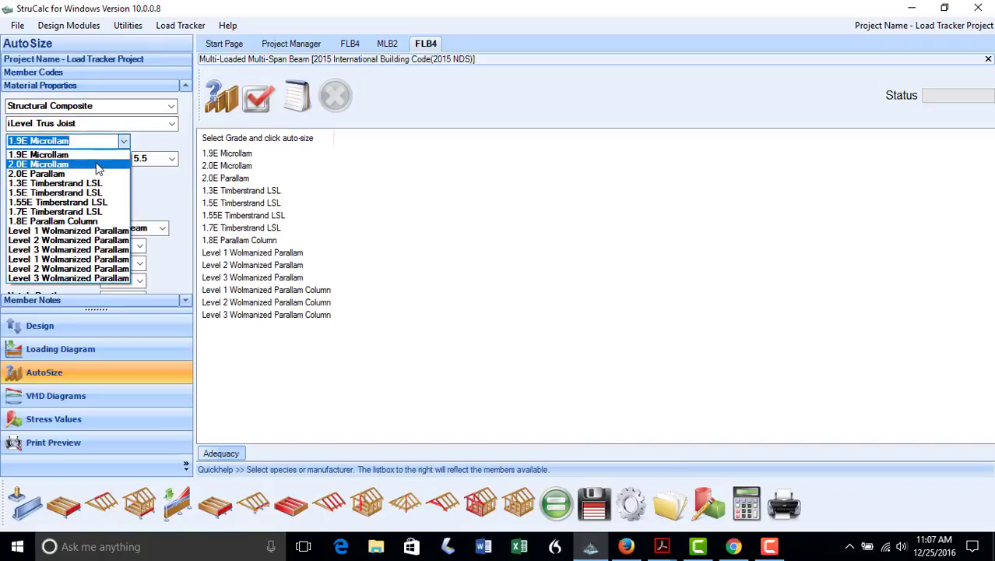
{"action": "left_click", "coordinate": [101, 163]}
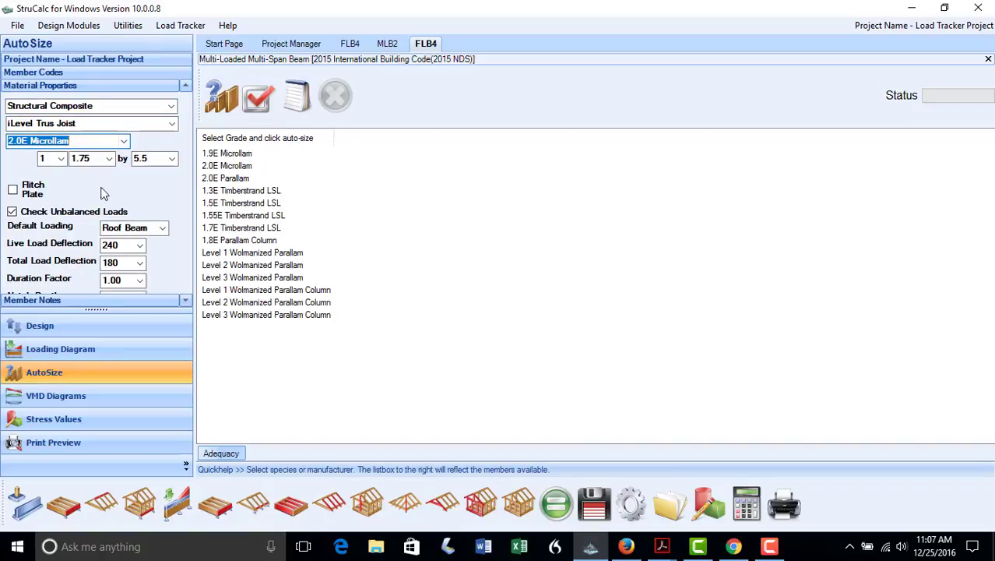
{"action": "left_click", "coordinate": [109, 376]}
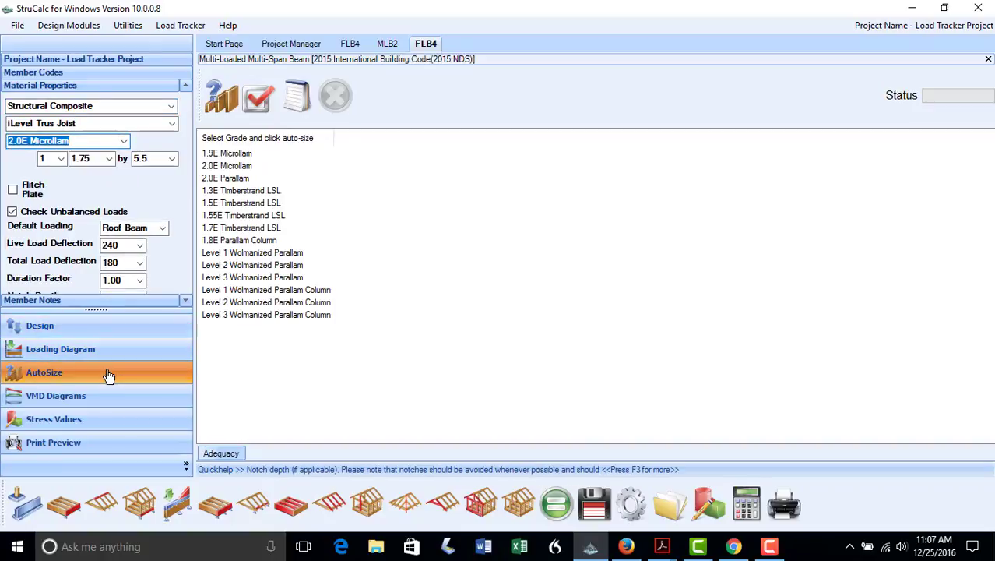
{"action": "left_click", "coordinate": [225, 165]}
{"action": "left_click", "coordinate": [225, 101]}
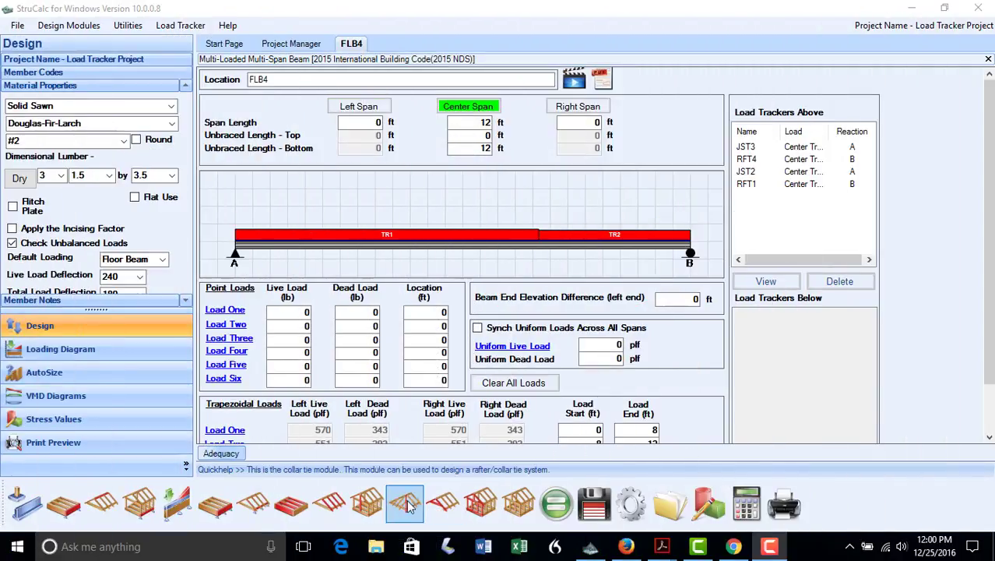
- Create column COL2 with a total length of 8 ft and transfer FLB2's reaction B to it as axial load
{"action": "left_click", "coordinate": [367, 502]}
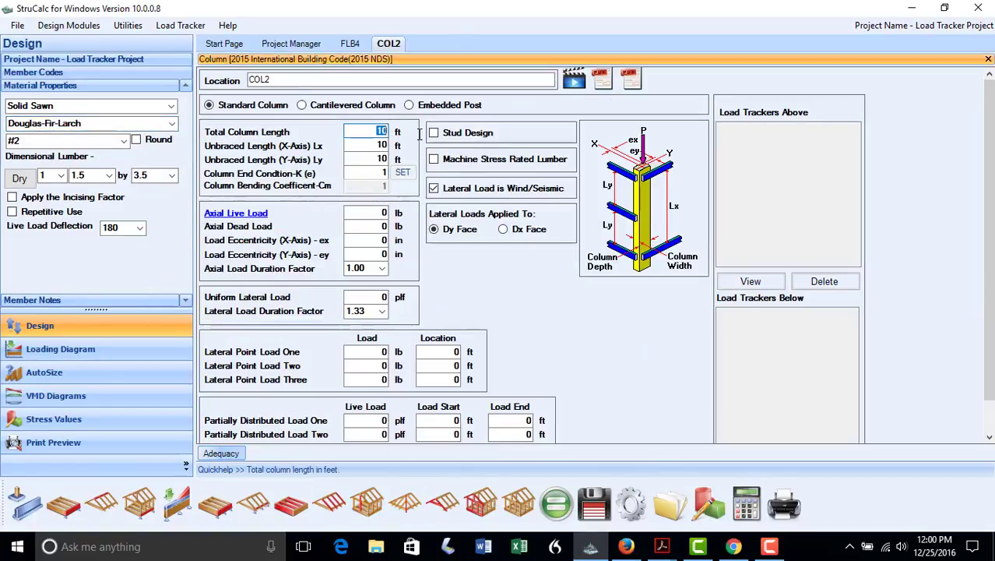
{"action": "type", "text": "8"}
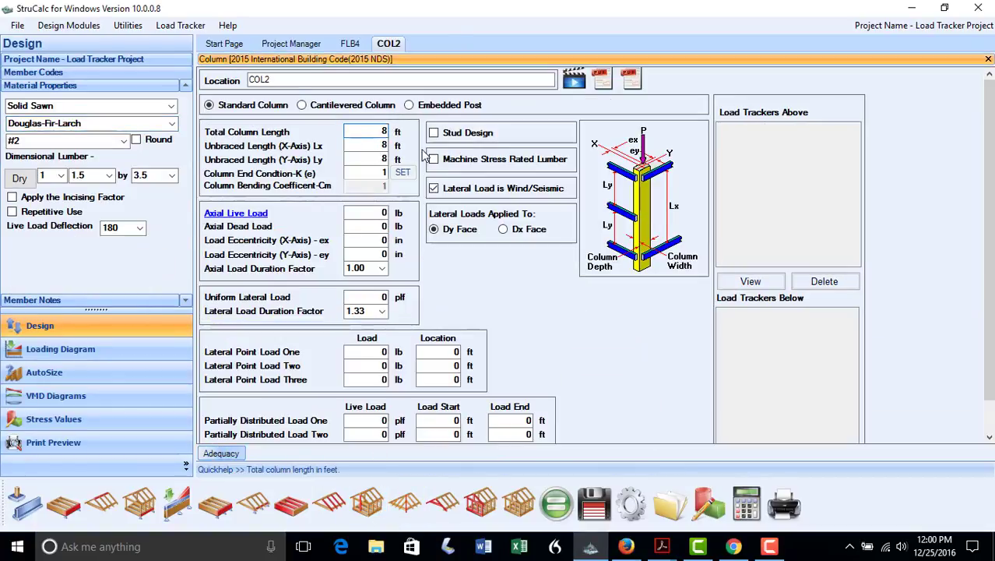
{"action": "left_click", "coordinate": [230, 214]}
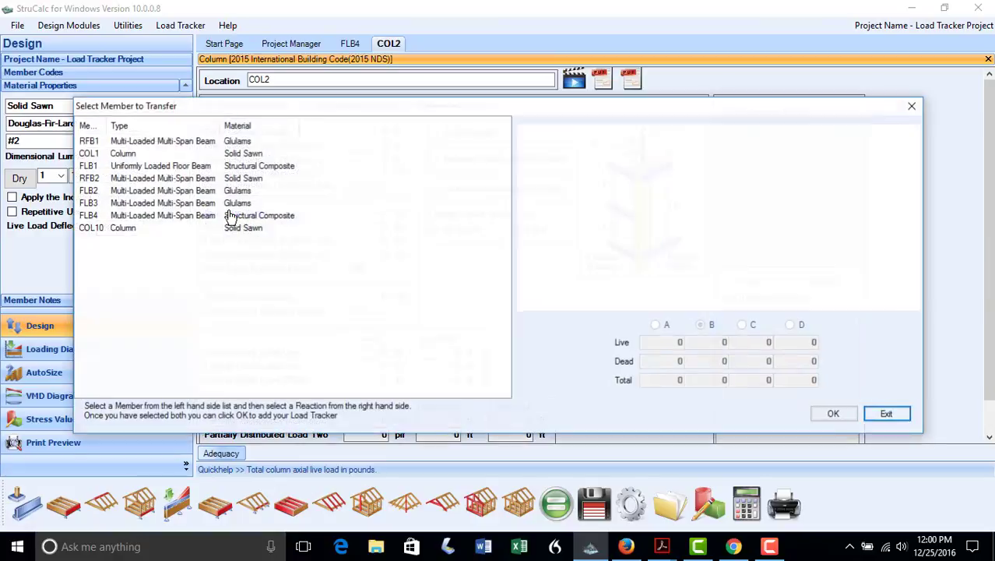
{"action": "left_click", "coordinate": [87, 191]}
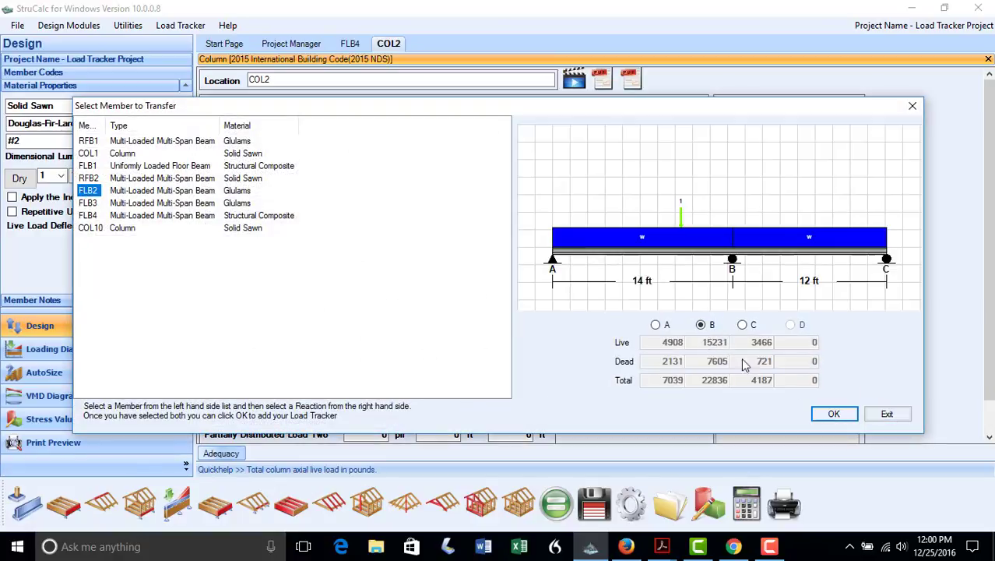
{"action": "left_click", "coordinate": [826, 415]}
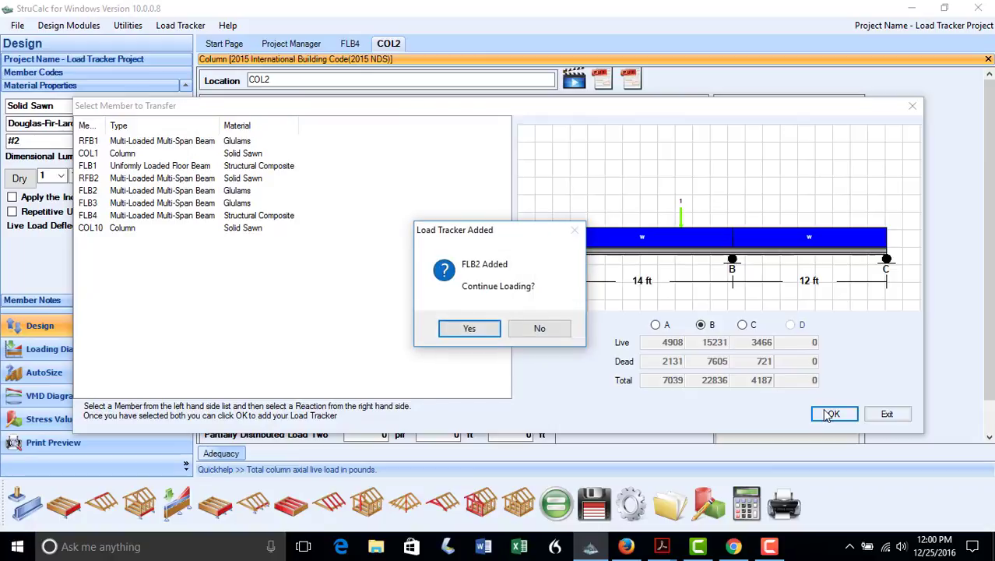
{"action": "left_click", "coordinate": [515, 330]}
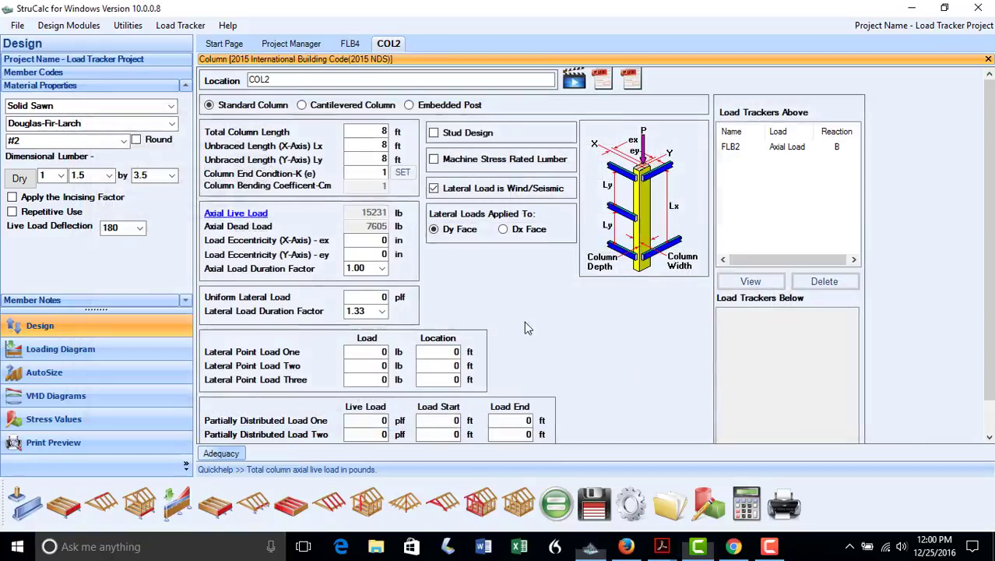
- AutoSize COL2 in Solid Sawn Douglas-Fir-Larch grade #2 and apply the 7.5 by 7.5 size
{"action": "left_click", "coordinate": [52, 372]}
{"action": "left_click", "coordinate": [210, 191]}
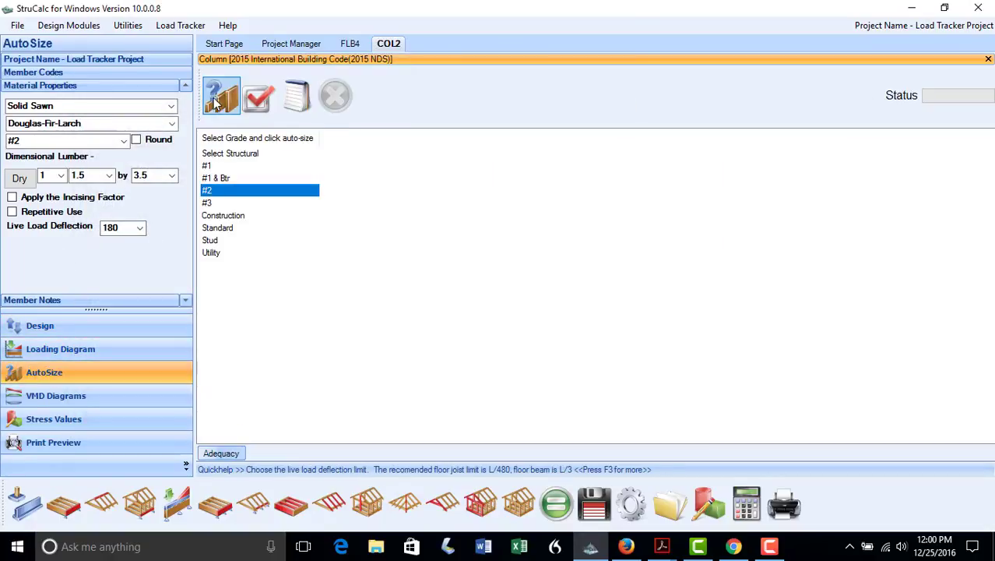
{"action": "left_click", "coordinate": [226, 107]}
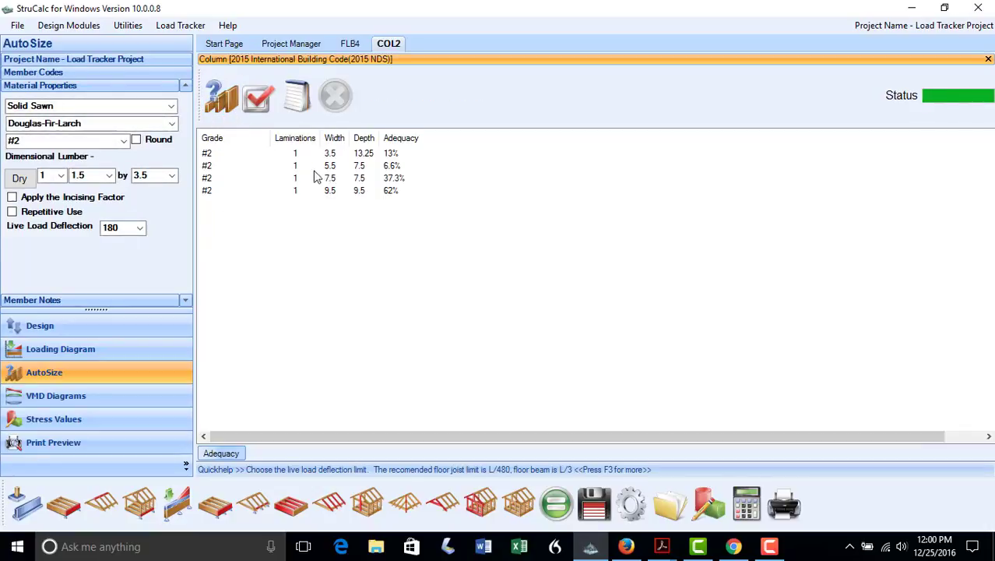
{"action": "left_click", "coordinate": [326, 180]}
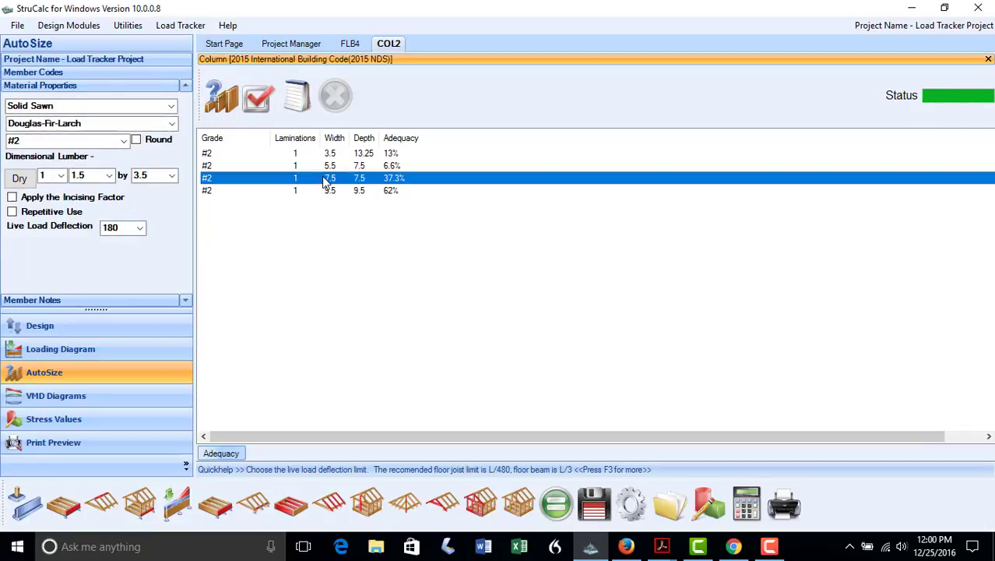
{"action": "left_click", "coordinate": [258, 97]}
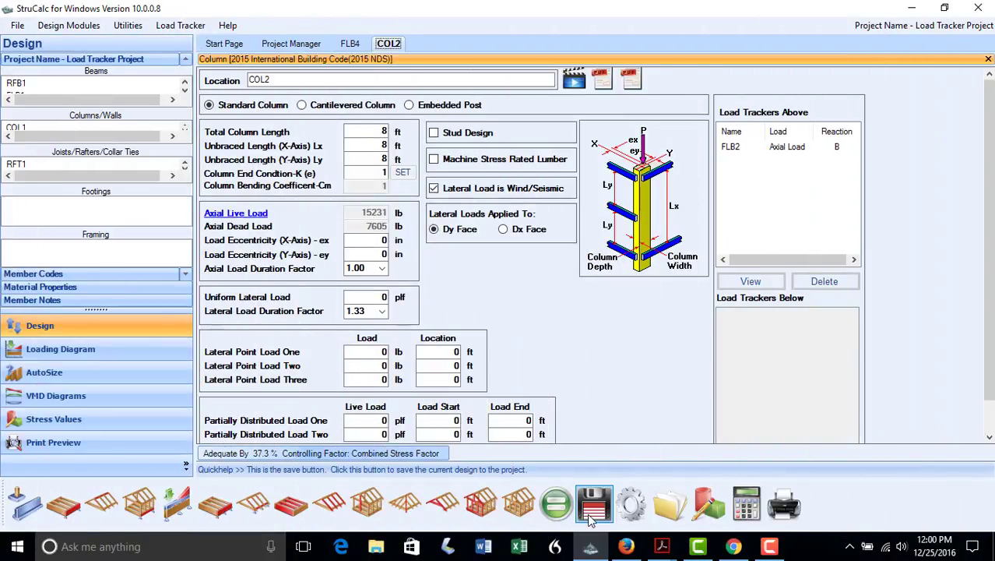
- Start another column design, name it COL3 and set its total column length to 6 ft
{"action": "left_click", "coordinate": [366, 502]}
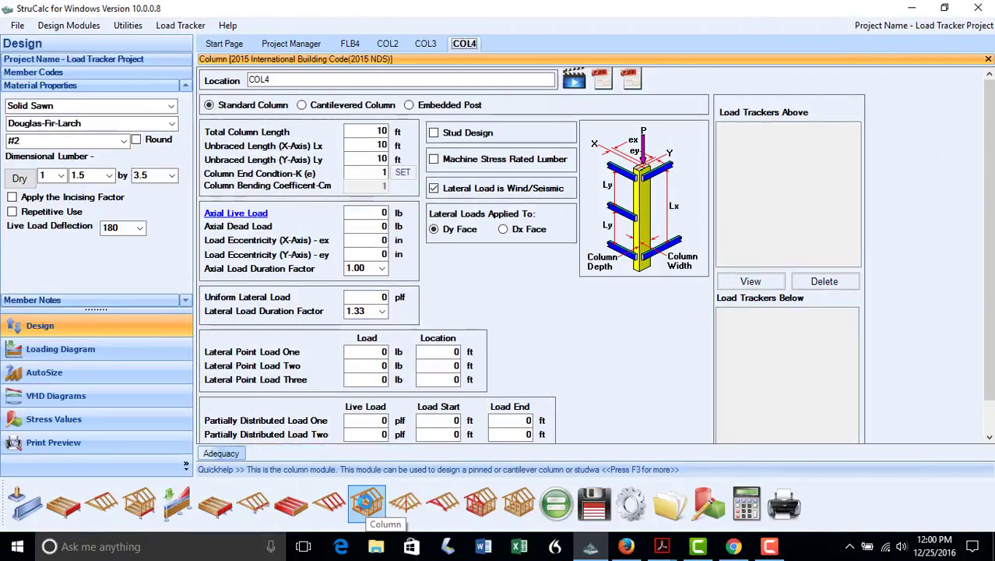
{"action": "left_click", "coordinate": [275, 83]}
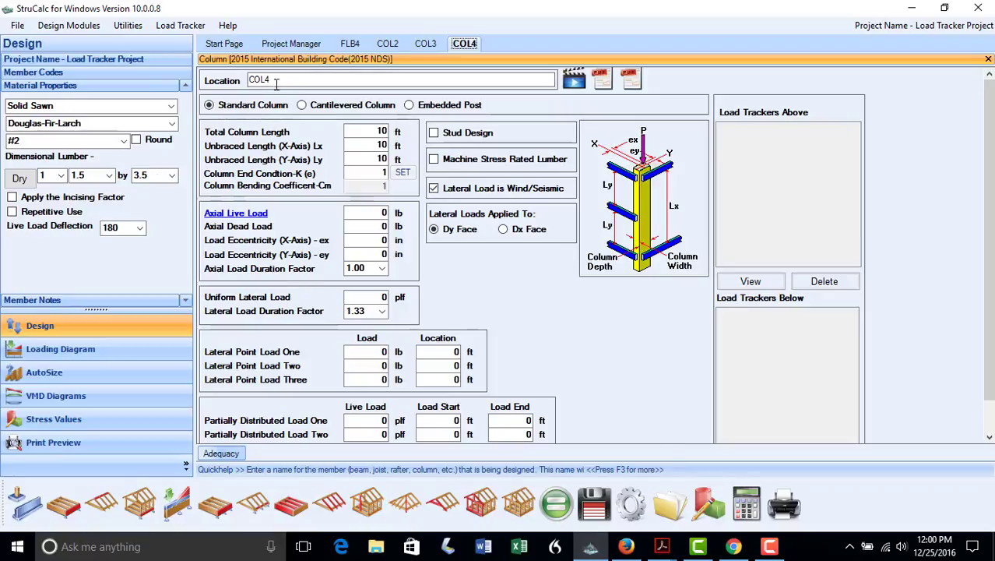
{"action": "left_click", "coordinate": [274, 83]}
{"action": "type", "text": "3"}
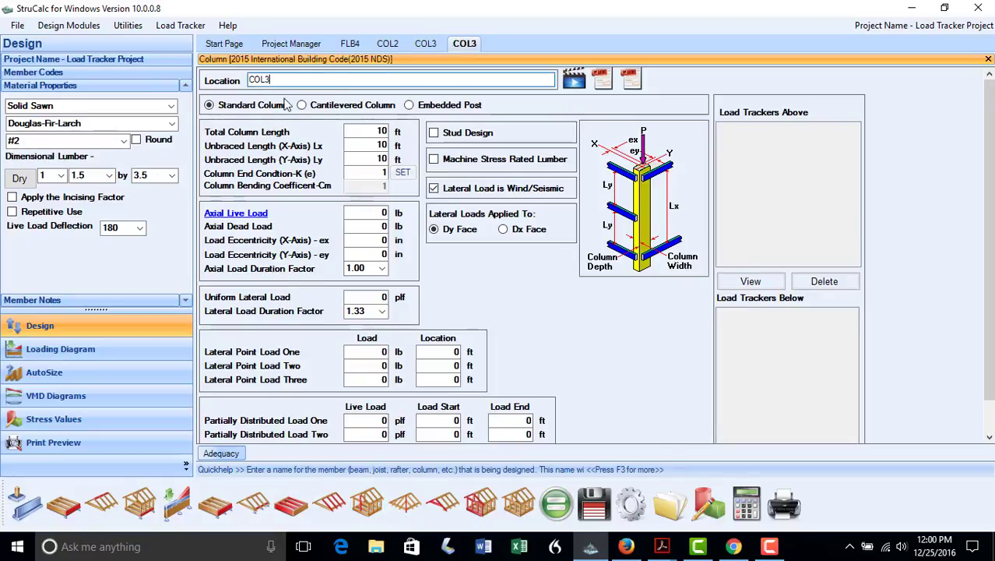
{"action": "key", "text": "Tab"}
{"action": "type", "text": "6"}
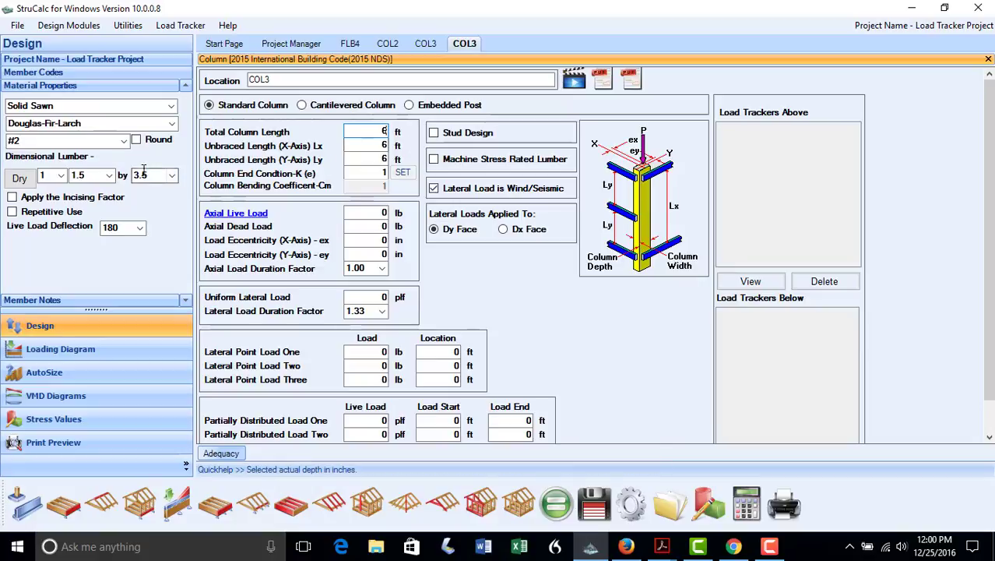
- Transfer floor beam FLB1's reaction A to COL3 as axial load and finish loading
{"action": "left_click", "coordinate": [232, 215]}
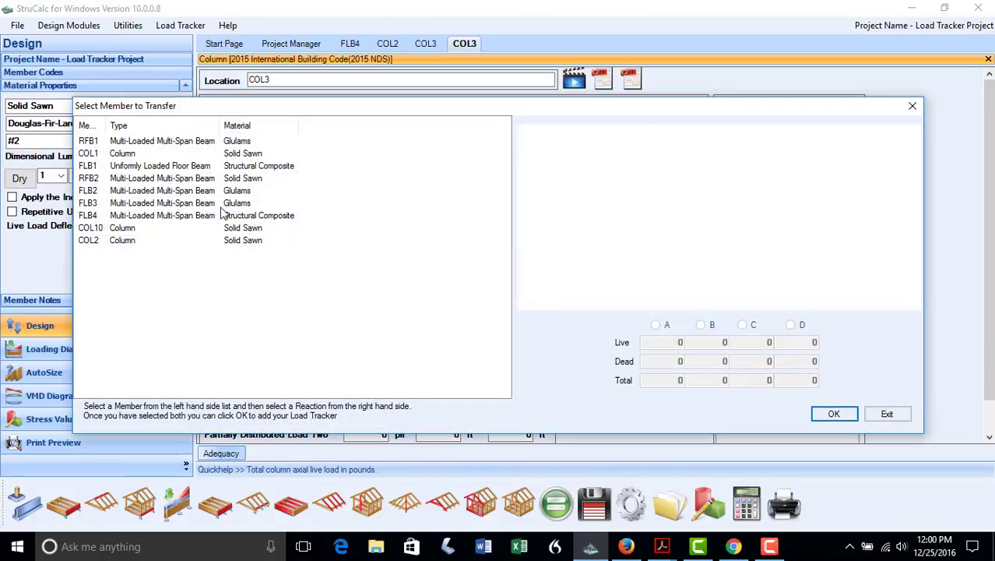
{"action": "left_click", "coordinate": [87, 165]}
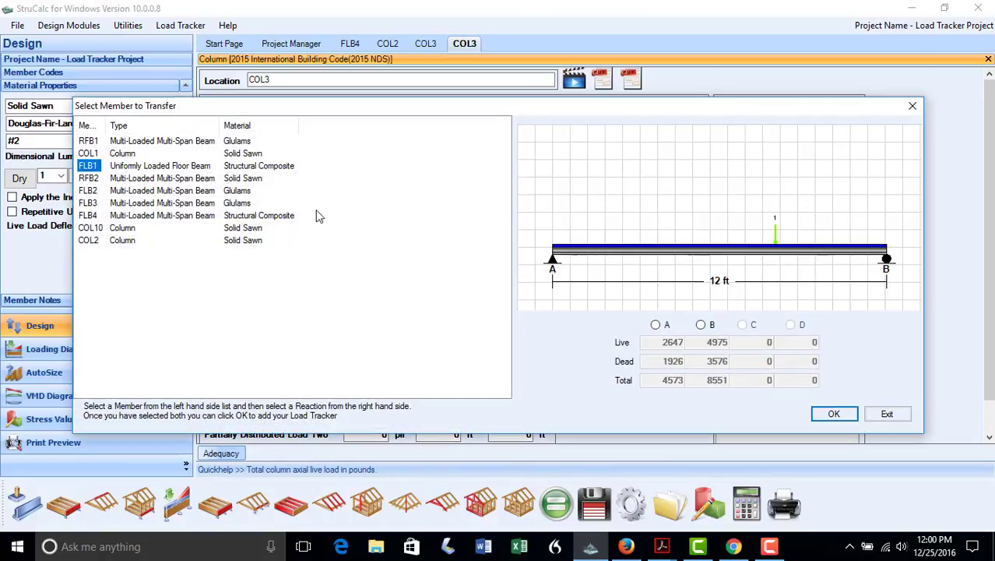
{"action": "left_click", "coordinate": [656, 325]}
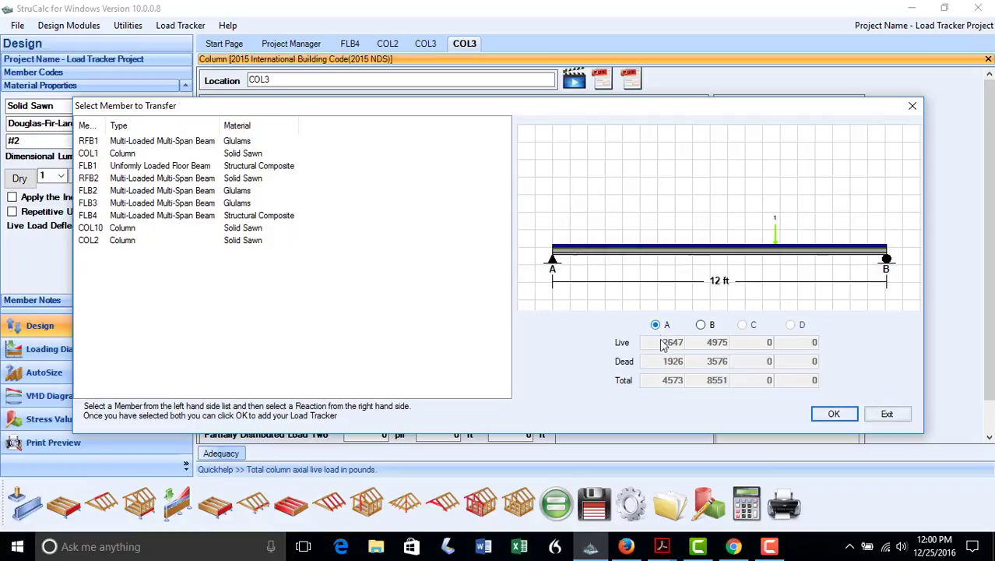
{"action": "left_click", "coordinate": [832, 414]}
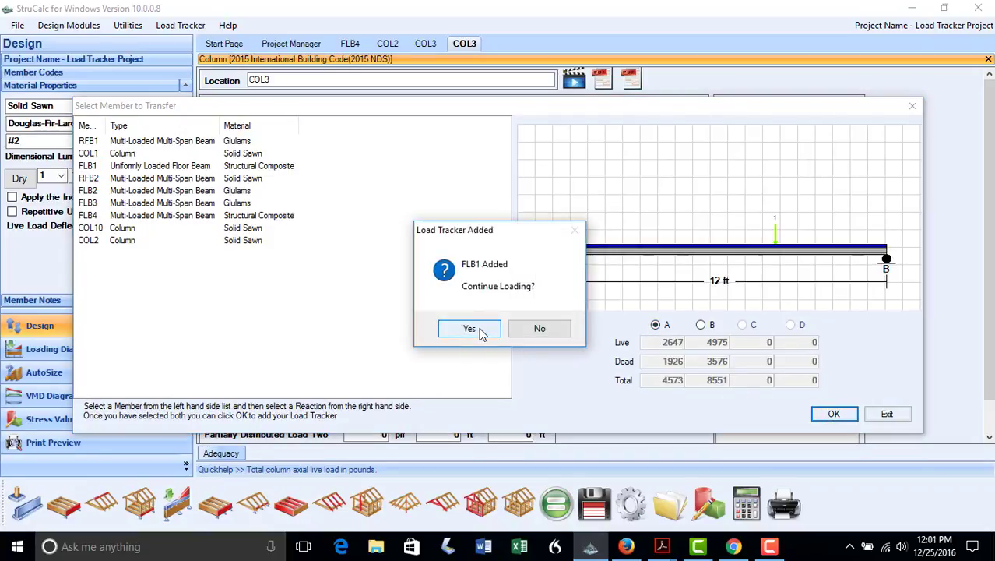
{"action": "left_click", "coordinate": [540, 328]}
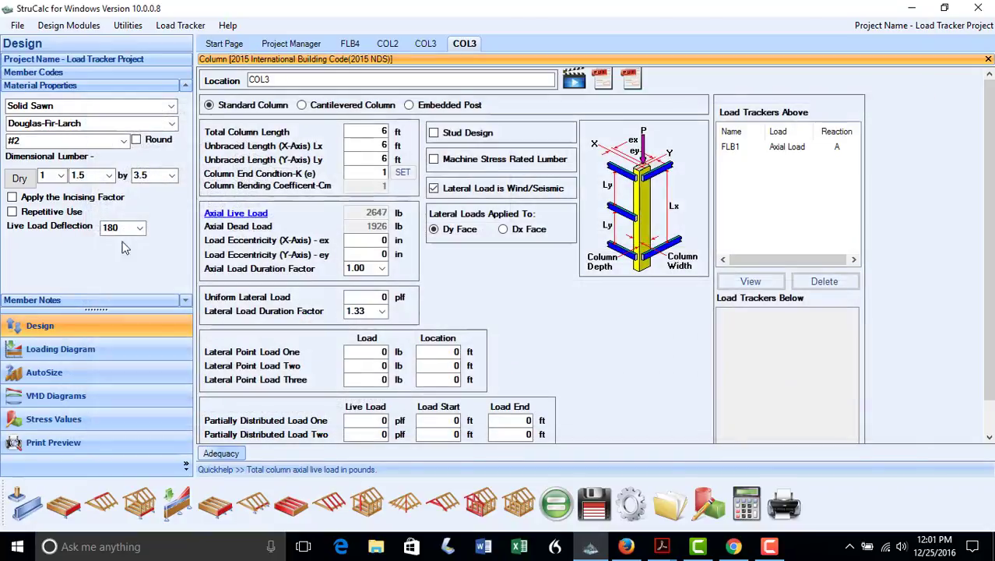
- Set COL3's section to 5.5 by 5.5 and calculate the column's adequacy
{"action": "left_click", "coordinate": [107, 175]}
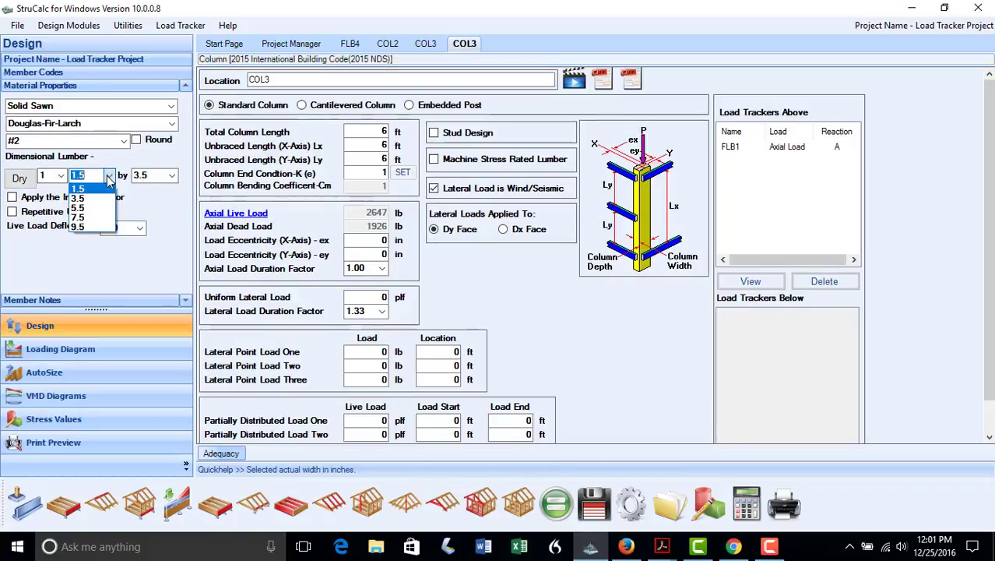
{"action": "left_click", "coordinate": [86, 215]}
{"action": "left_click", "coordinate": [173, 176]}
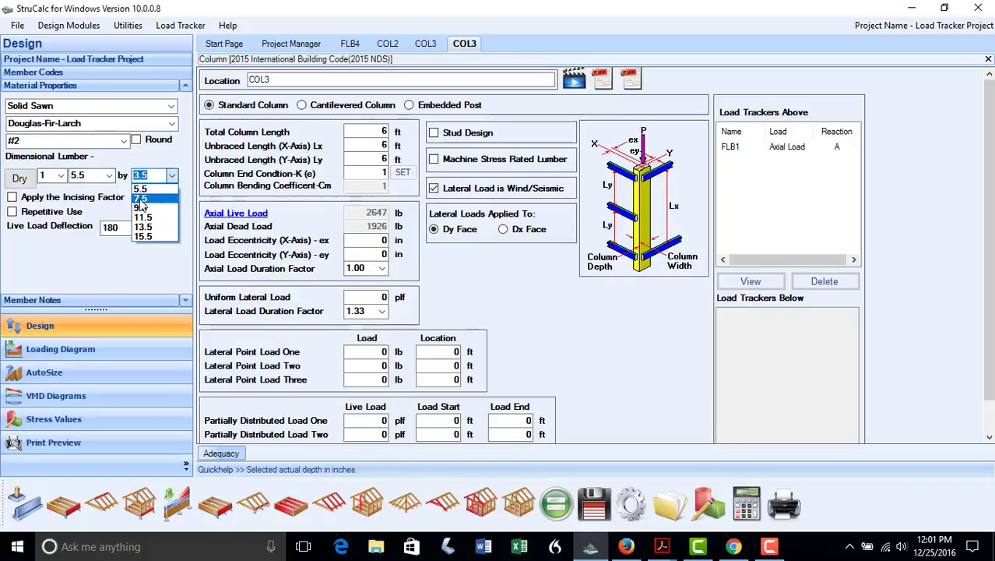
{"action": "left_click", "coordinate": [140, 199]}
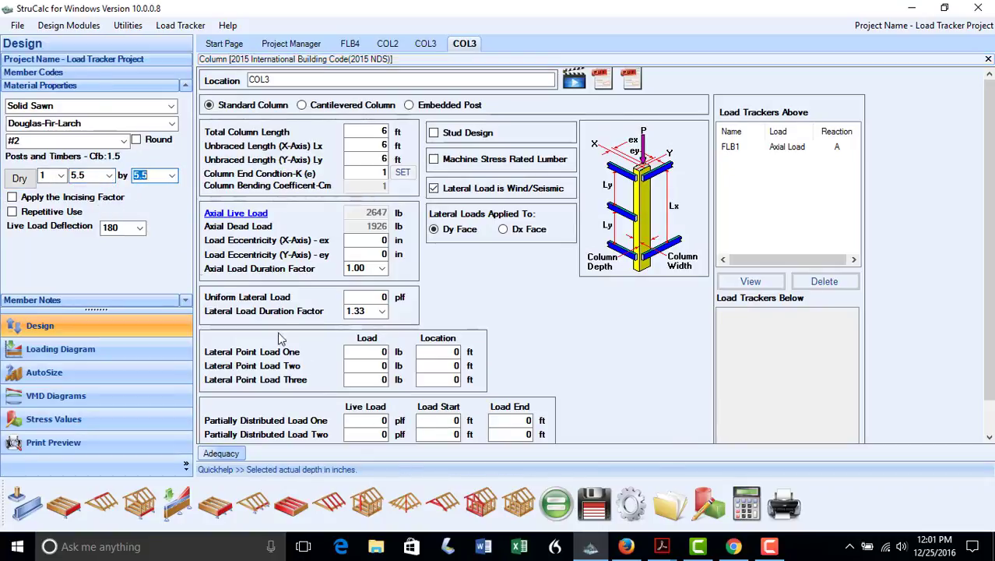
{"action": "left_click", "coordinate": [556, 505]}
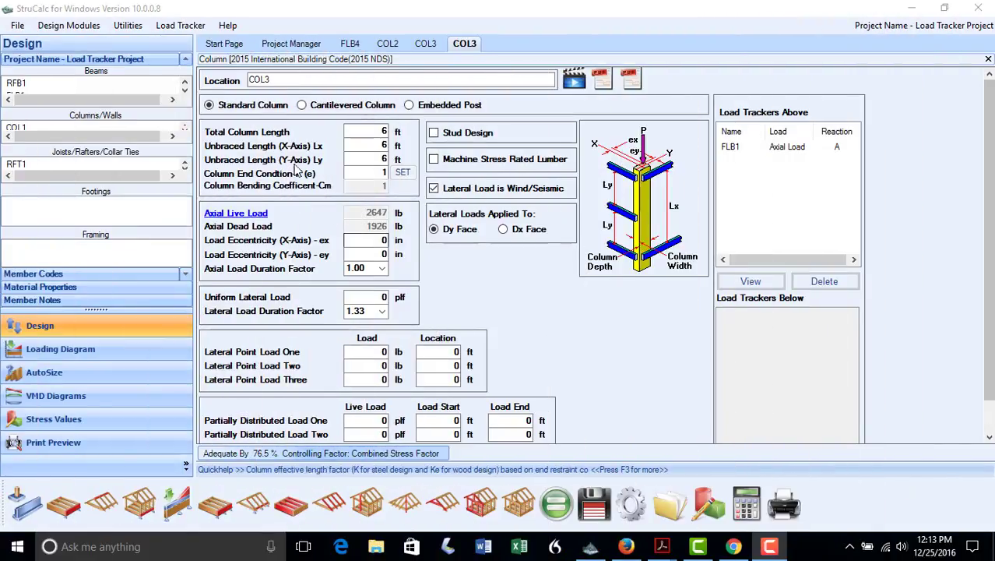
- Rename the column design as COL4 and set its total column length to 8 ft
{"action": "left_click", "coordinate": [281, 79]}
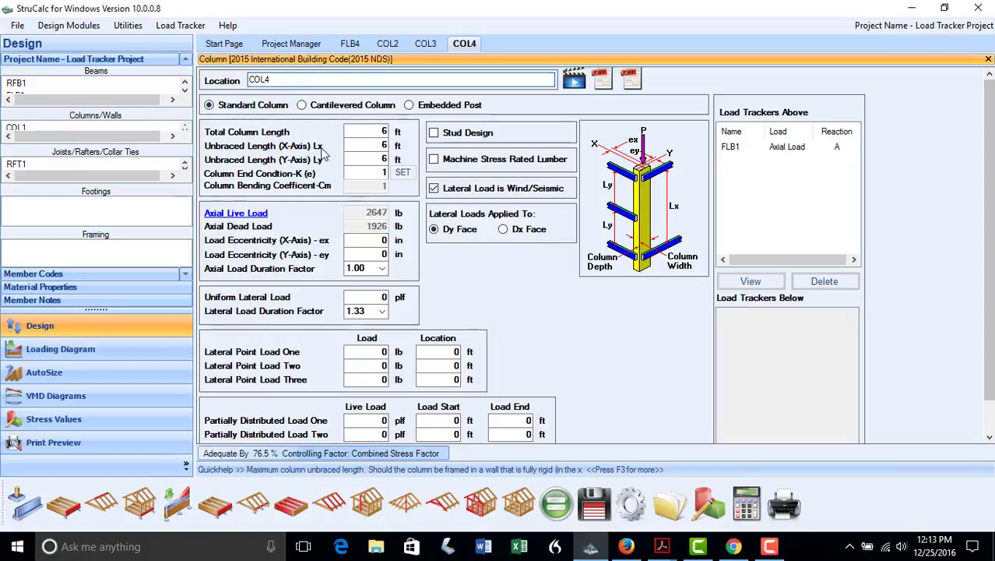
{"action": "left_click", "coordinate": [359, 134]}
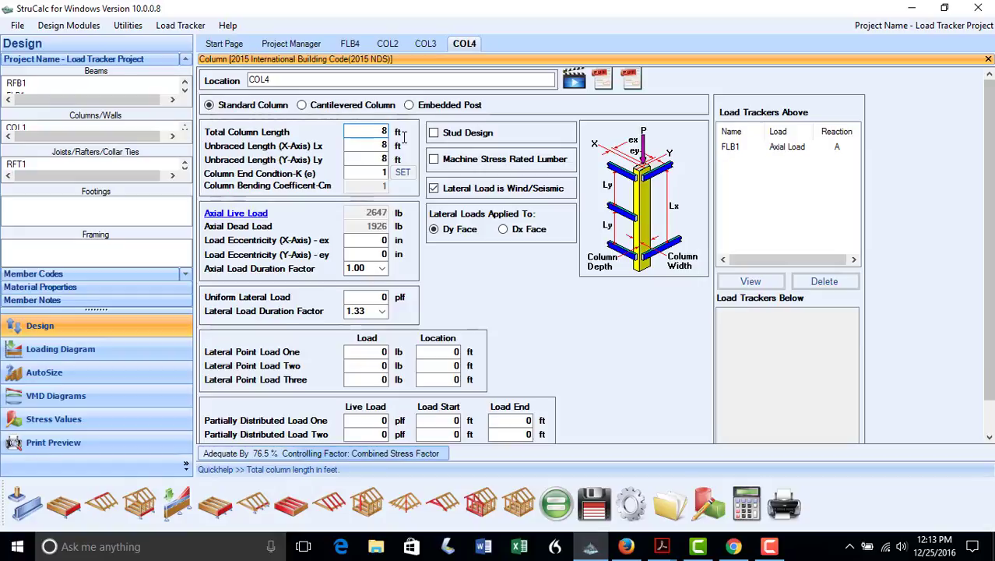
{"action": "type", "text": "8"}
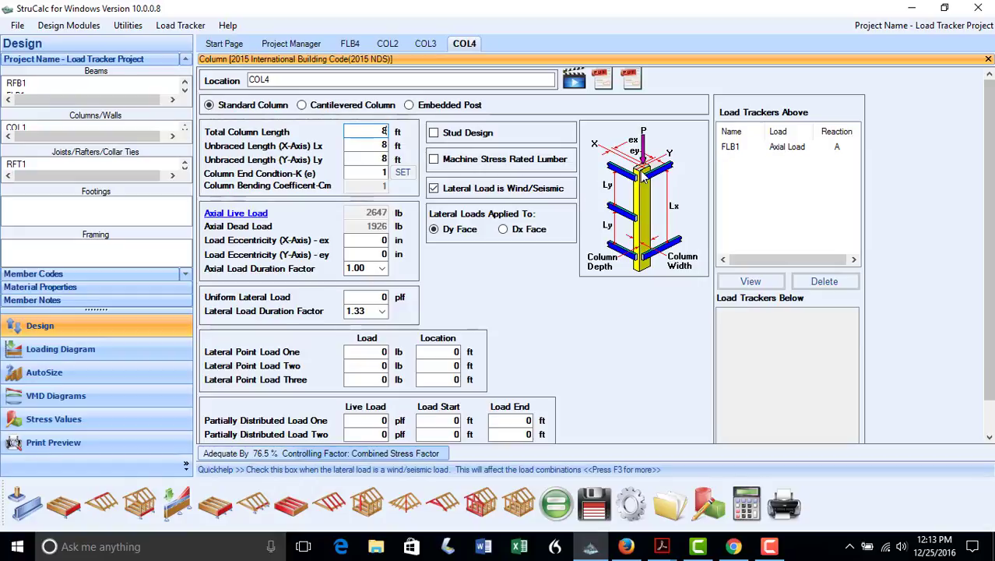
- Delete the FLB1 axial load tracker from COL4
{"action": "left_click", "coordinate": [727, 149]}
{"action": "key", "text": "Delete"}
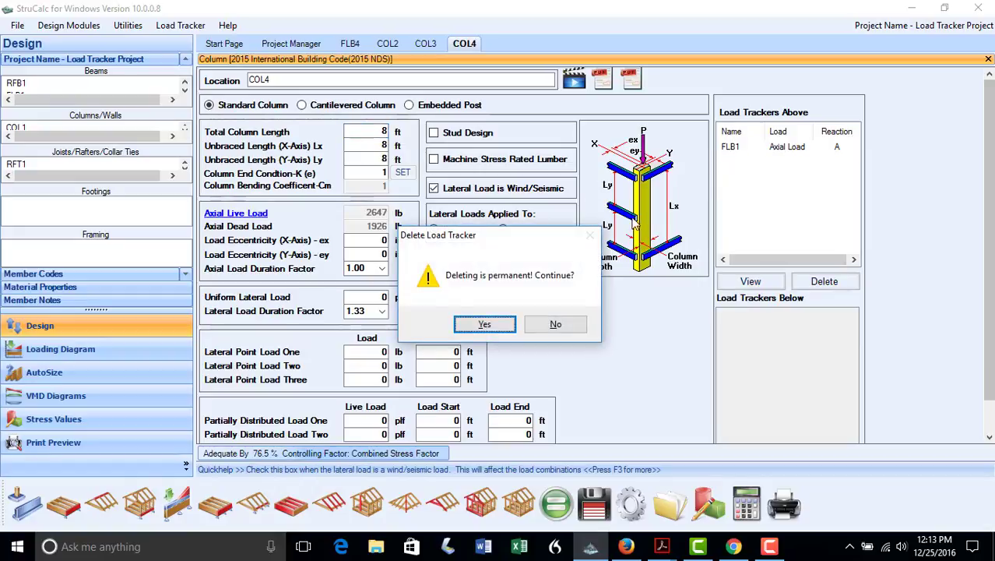
{"action": "left_click", "coordinate": [505, 324]}
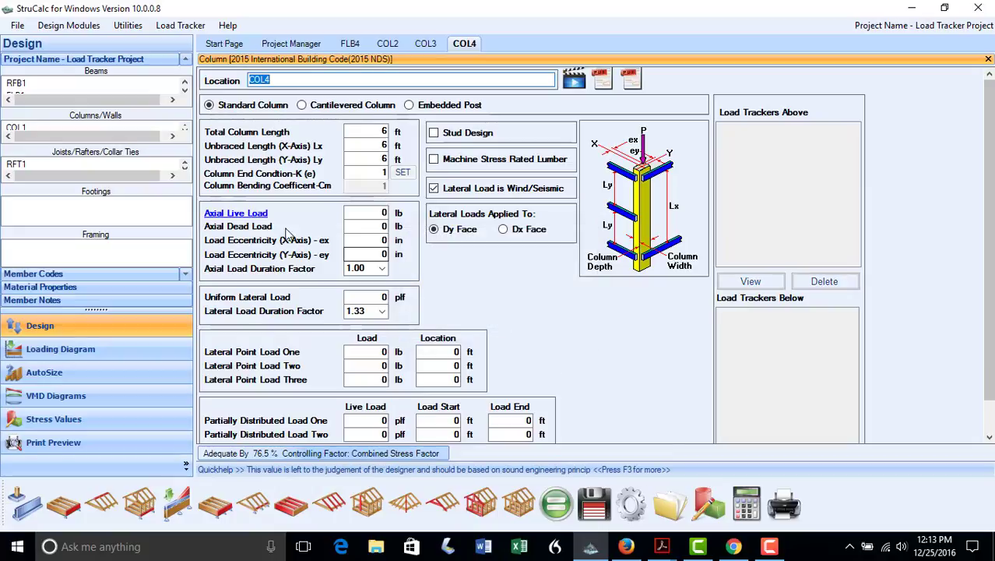
- Transfer floor beam FLB3's reaction A to COL4 as axial load, and calculate and save the column
{"action": "left_click", "coordinate": [250, 215]}
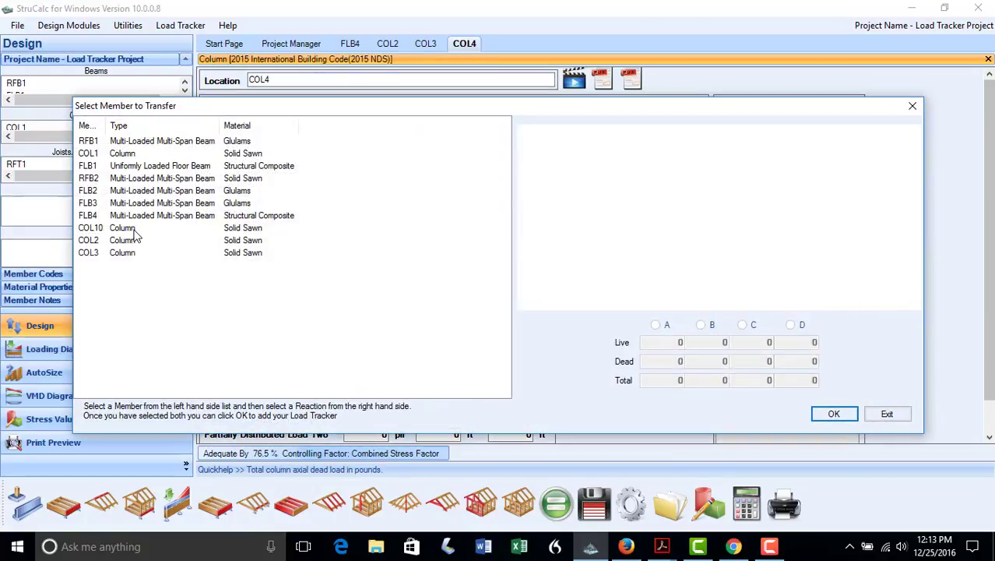
{"action": "left_click", "coordinate": [90, 203]}
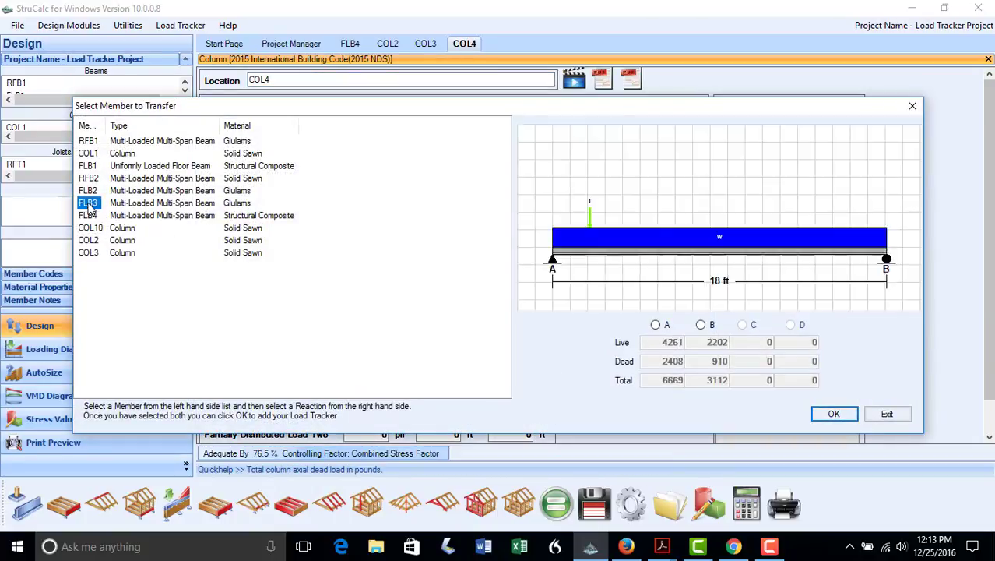
{"action": "left_click", "coordinate": [656, 324]}
{"action": "left_click", "coordinate": [833, 413]}
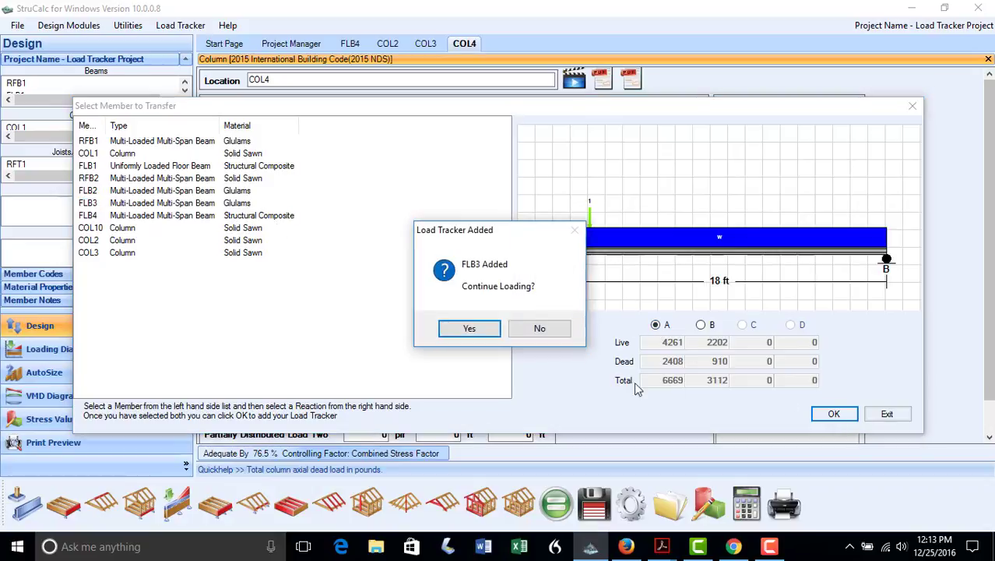
{"action": "left_click", "coordinate": [538, 328]}
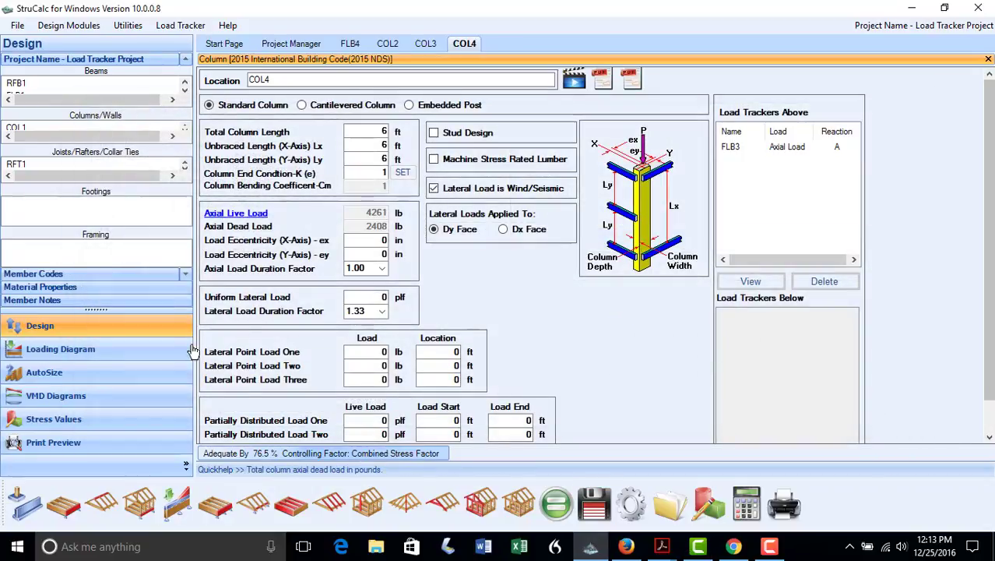
{"action": "left_click", "coordinate": [558, 505]}
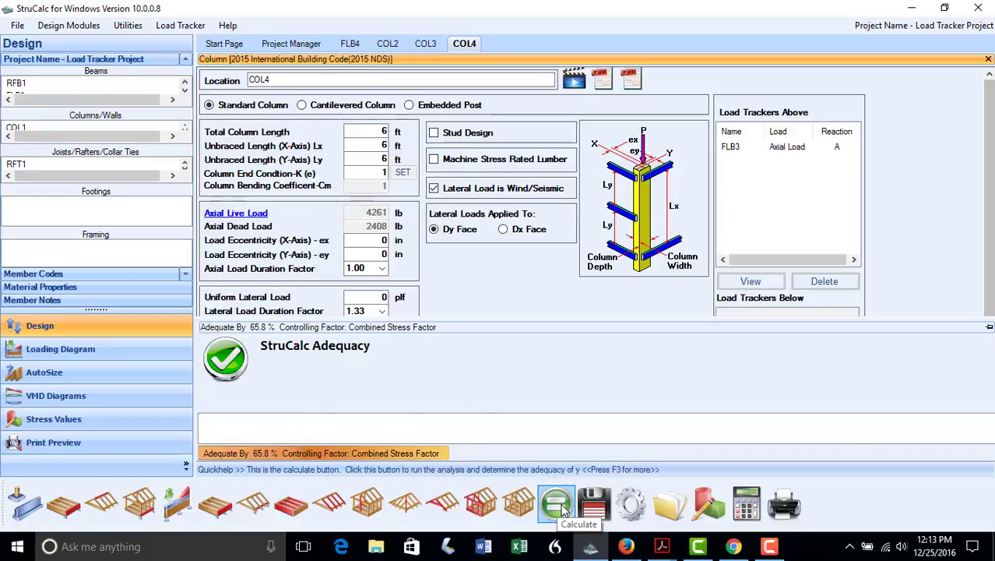
{"action": "left_click", "coordinate": [585, 506]}
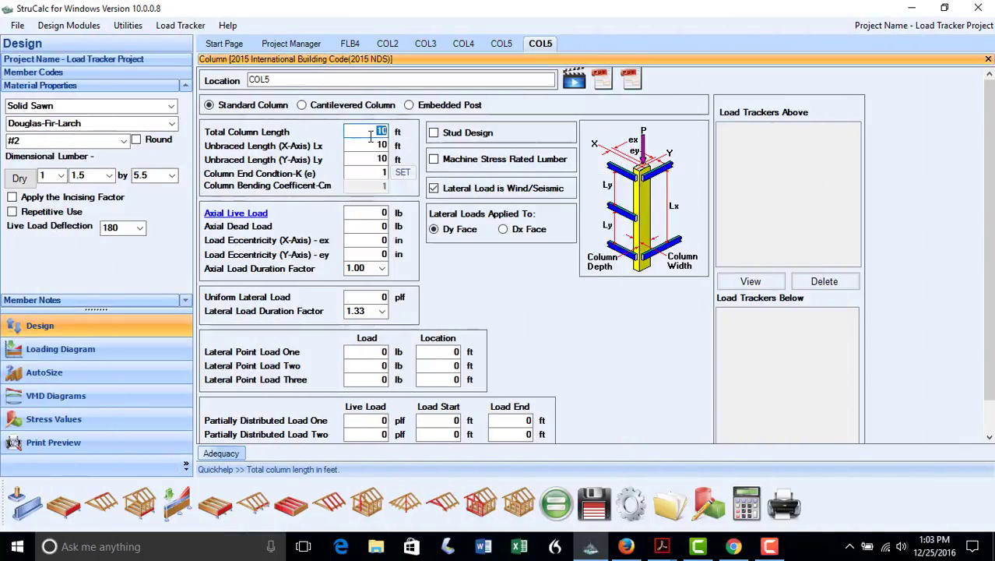
- Set COL5's total column length to 8 ft and transfer floor beam FLB3's reaction B to it as axial load
{"action": "type", "text": "8"}
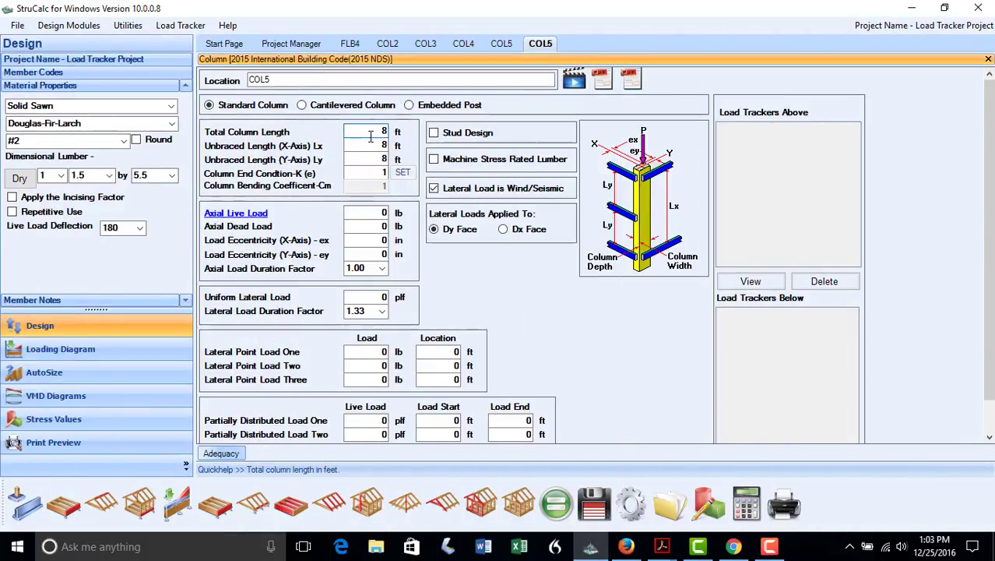
{"action": "left_click", "coordinate": [255, 214]}
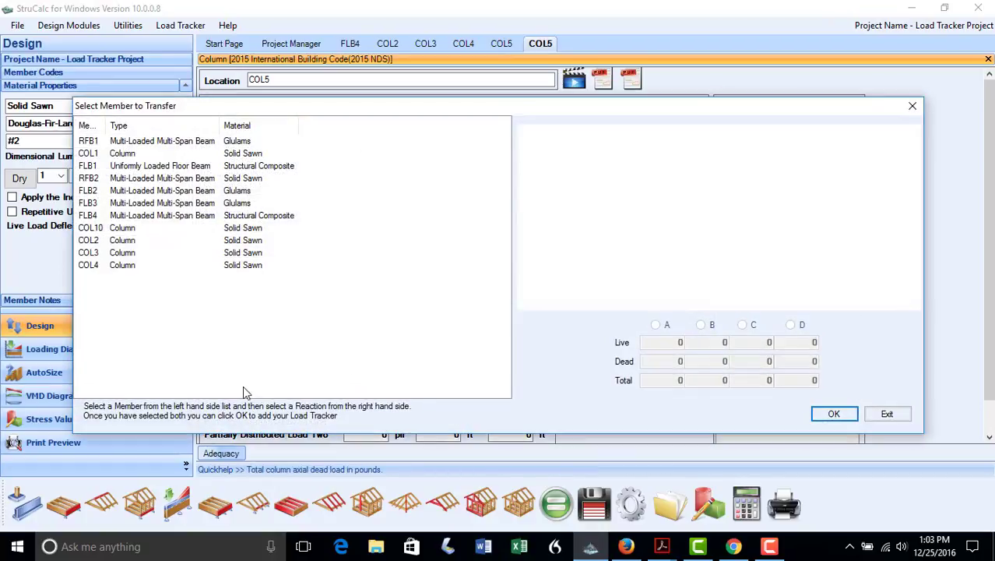
{"action": "left_click", "coordinate": [89, 202]}
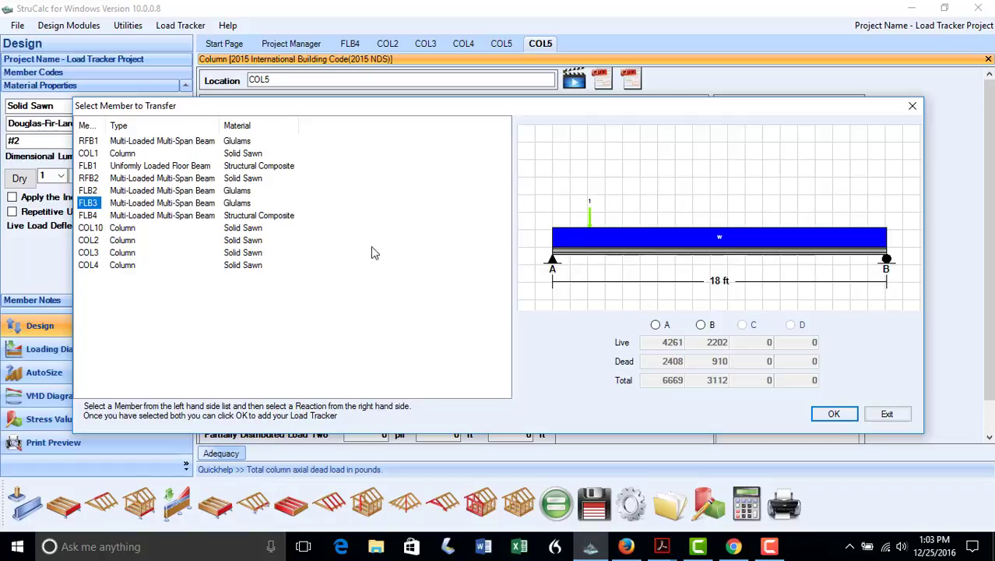
{"action": "left_click", "coordinate": [701, 325]}
{"action": "left_click", "coordinate": [833, 414]}
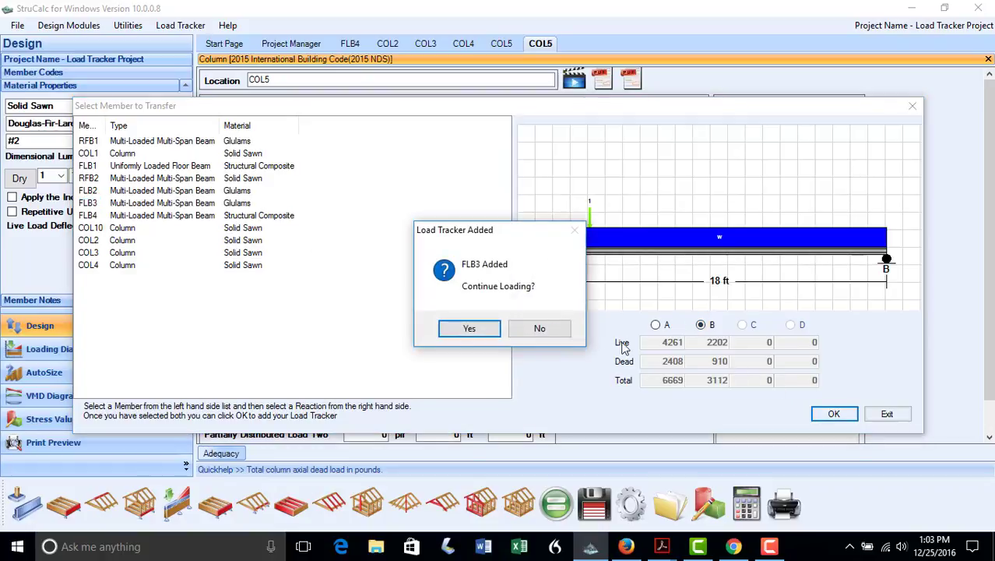
- Continue loading COL5 with floor beam FLB4's reaction B as axial load and finish loading
{"action": "left_click", "coordinate": [469, 327]}
{"action": "left_click", "coordinate": [86, 215]}
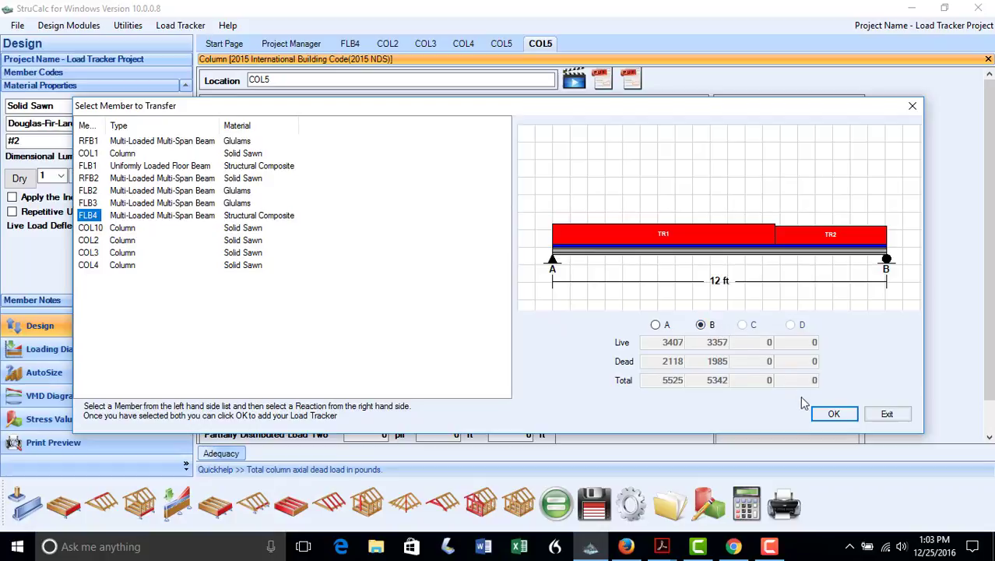
{"action": "left_click", "coordinate": [829, 414]}
{"action": "left_click", "coordinate": [540, 327]}
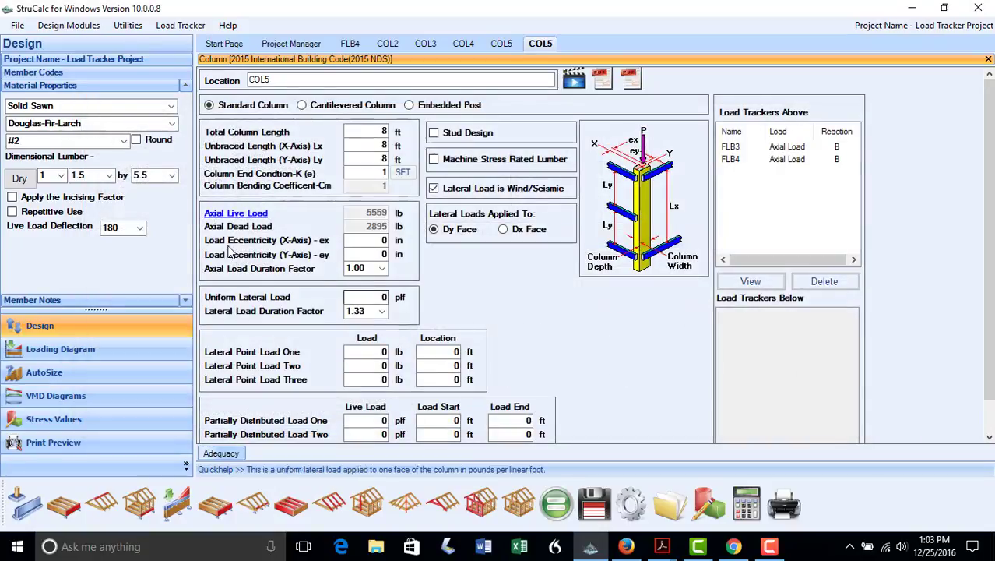
- Set COL5's number of laminations to 2 and calculate the column's adequacy
{"action": "left_click", "coordinate": [61, 176]}
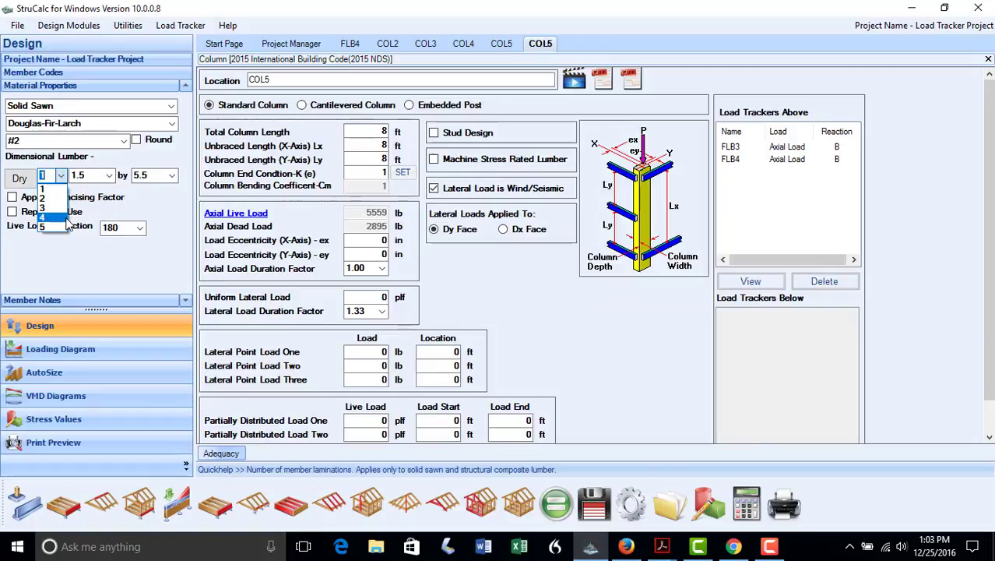
{"action": "left_click", "coordinate": [48, 199]}
{"action": "left_click", "coordinate": [556, 504]}
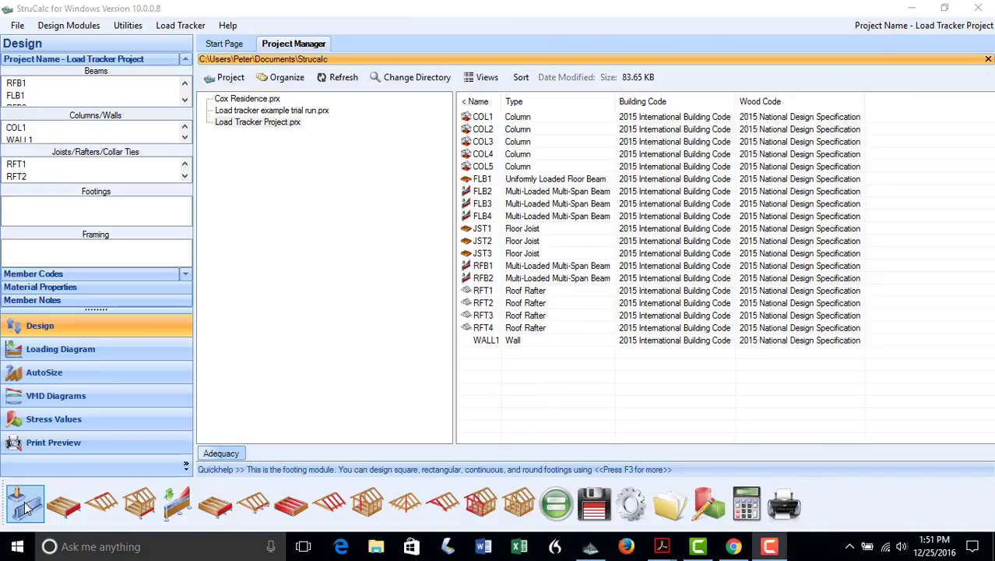
- Start footing design FTG1 and transfer column COL2's reaction A to it as the footing load
{"action": "left_click", "coordinate": [25, 506]}
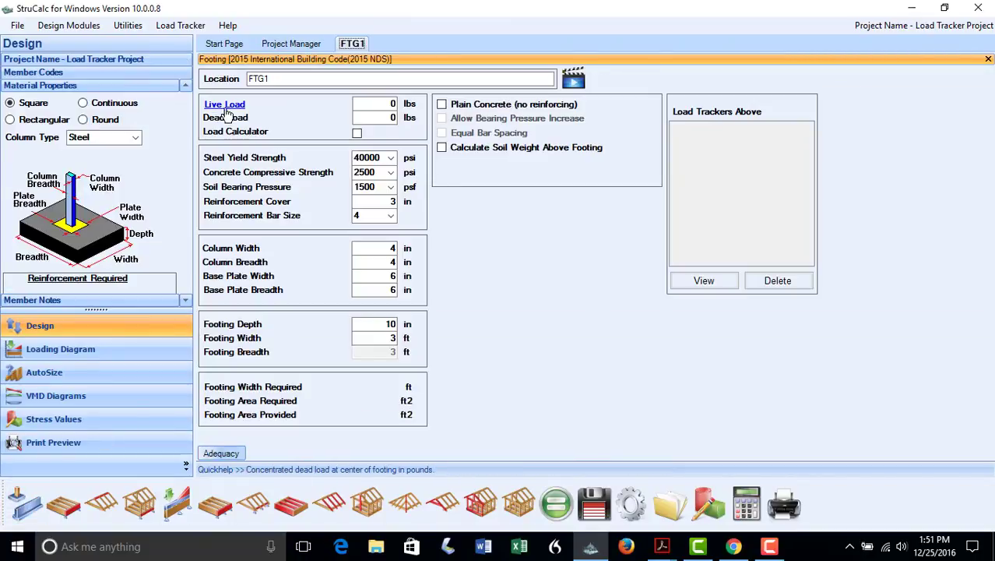
{"action": "left_click", "coordinate": [224, 107]}
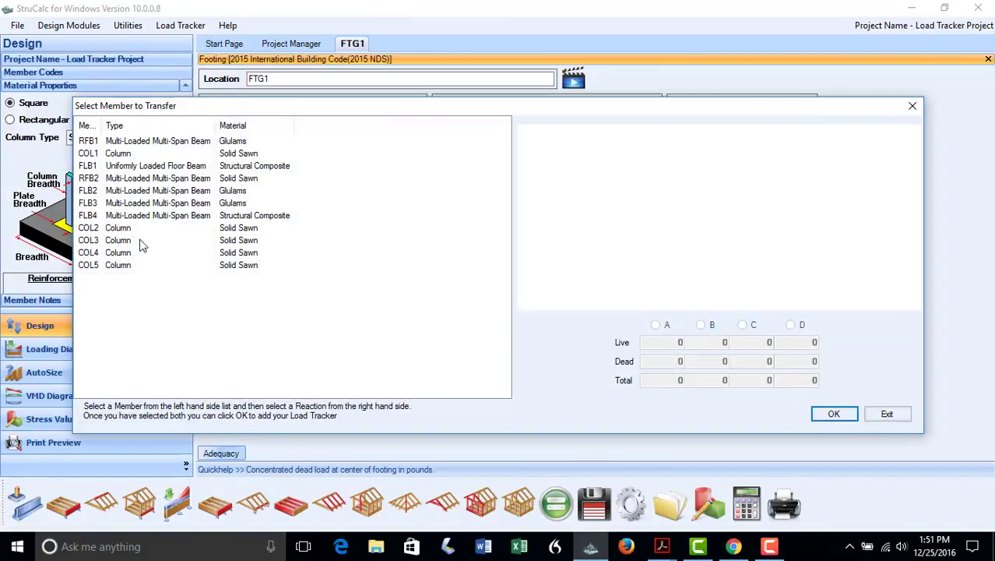
{"action": "left_click", "coordinate": [90, 229]}
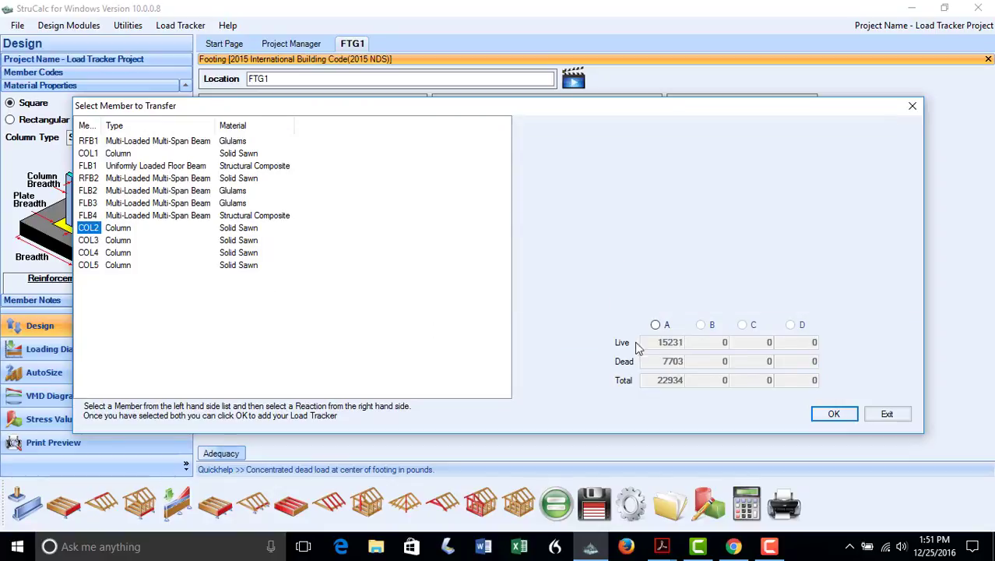
{"action": "left_click", "coordinate": [655, 325]}
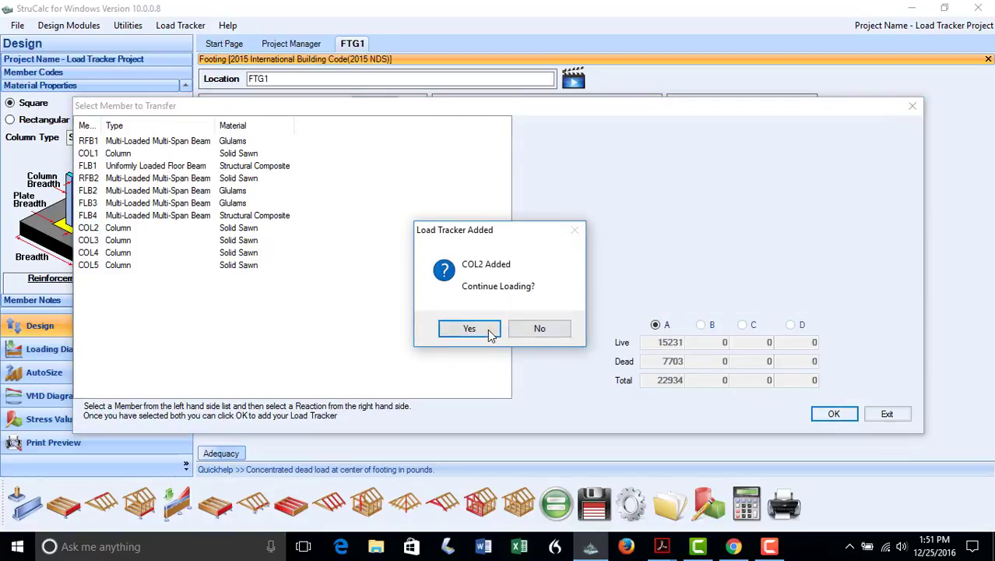
{"action": "left_click", "coordinate": [534, 328]}
- Set FTG1's footing width to 4.5 ft, and calculate and save the footing
{"action": "left_click", "coordinate": [573, 510]}
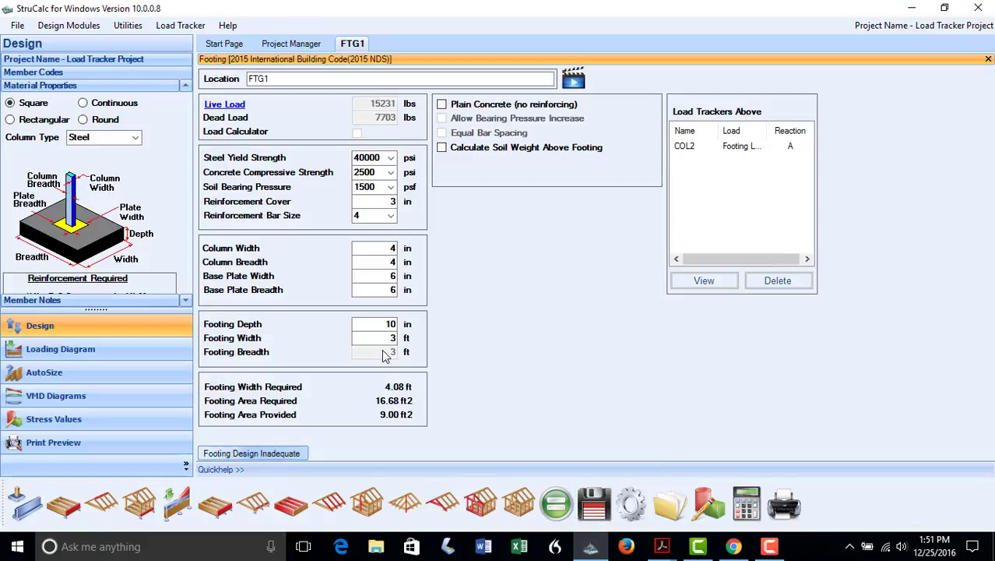
{"action": "double_click", "coordinate": [385, 340]}
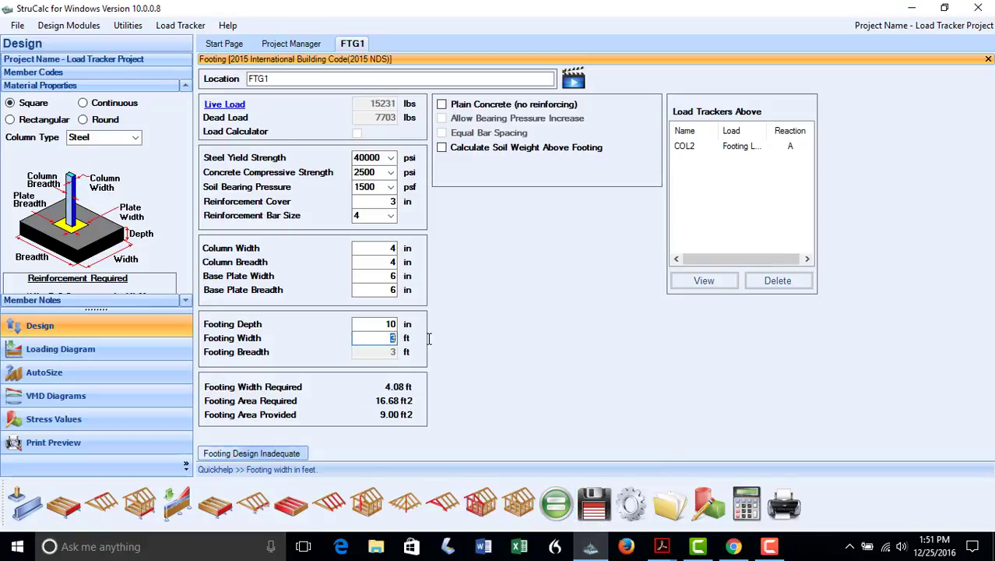
{"action": "type", "text": "4.5"}
{"action": "left_click", "coordinate": [556, 504]}
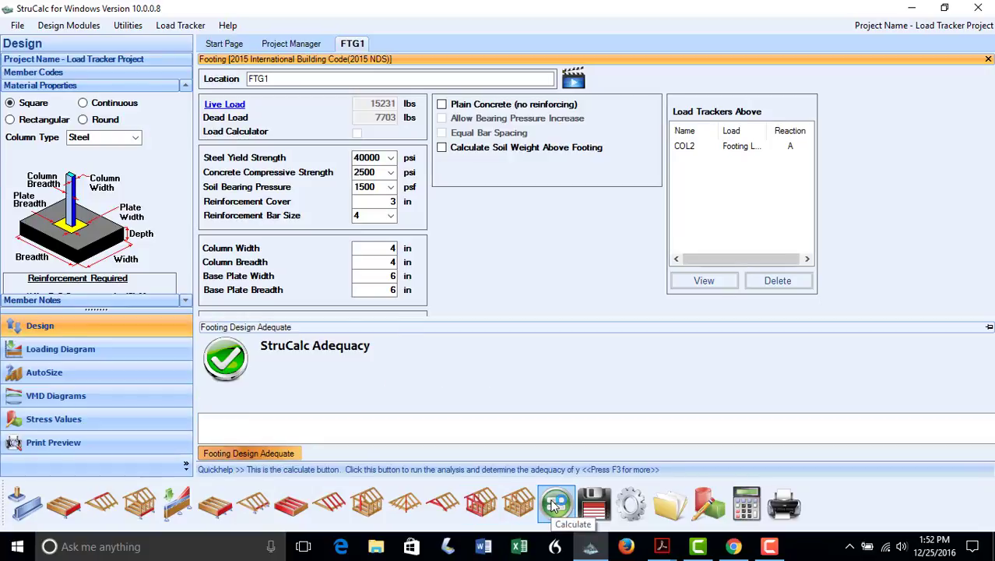
{"action": "left_click", "coordinate": [603, 517]}
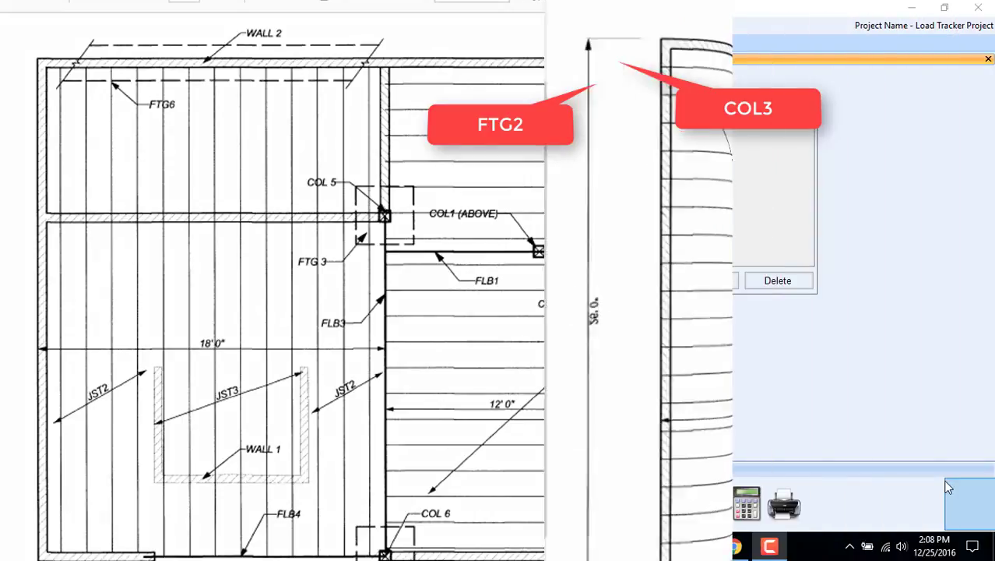
- Transfer column COL3's reaction A to footing FTG2 and finish loading
{"action": "left_click", "coordinate": [728, 361]}
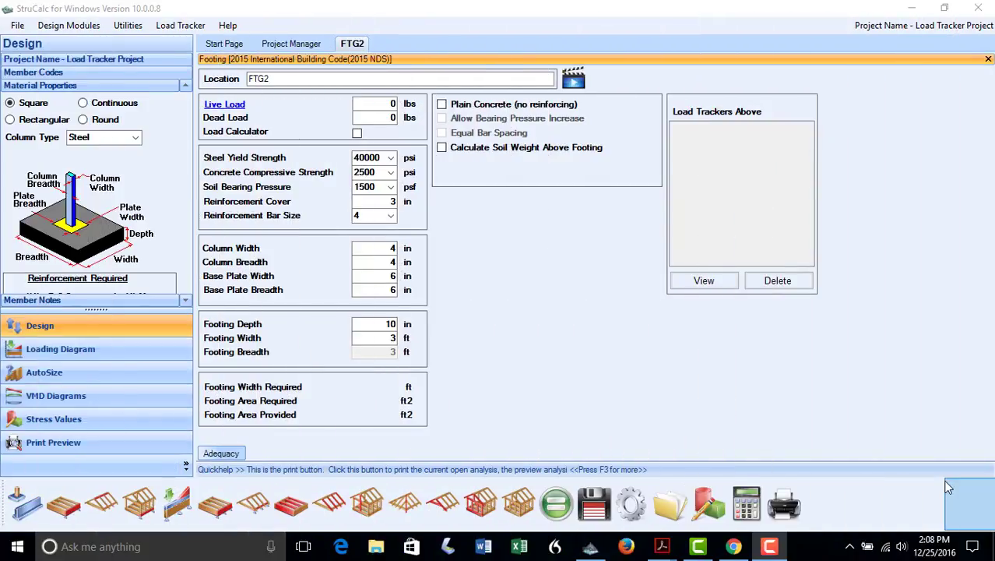
{"action": "left_click", "coordinate": [221, 105]}
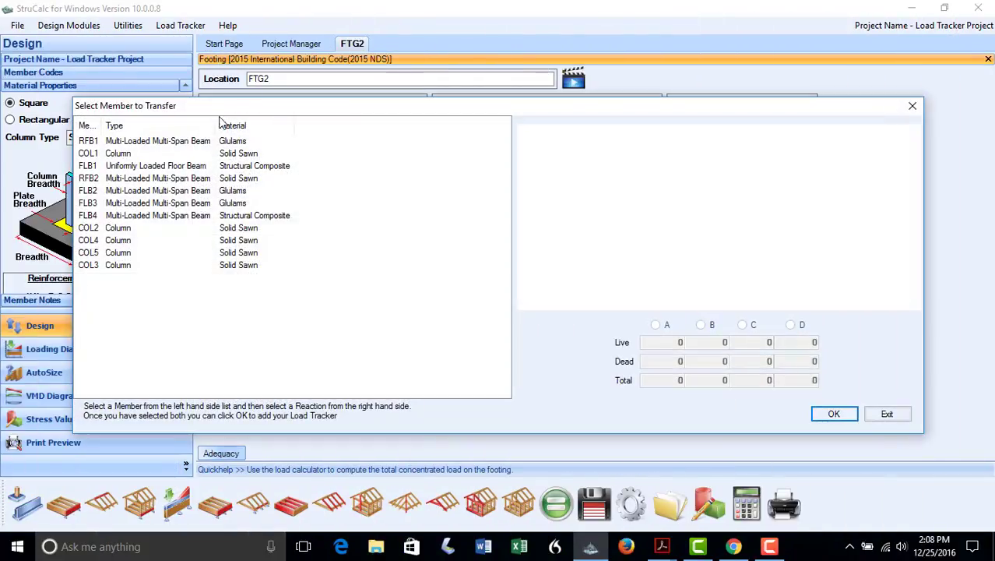
{"action": "left_click", "coordinate": [88, 266]}
{"action": "left_click", "coordinate": [656, 325]}
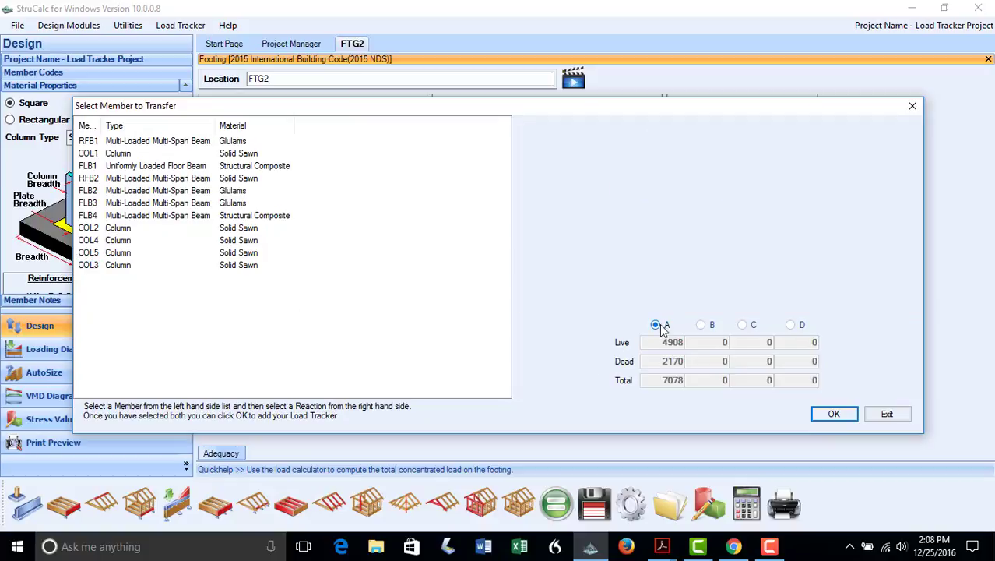
{"action": "left_click", "coordinate": [834, 413]}
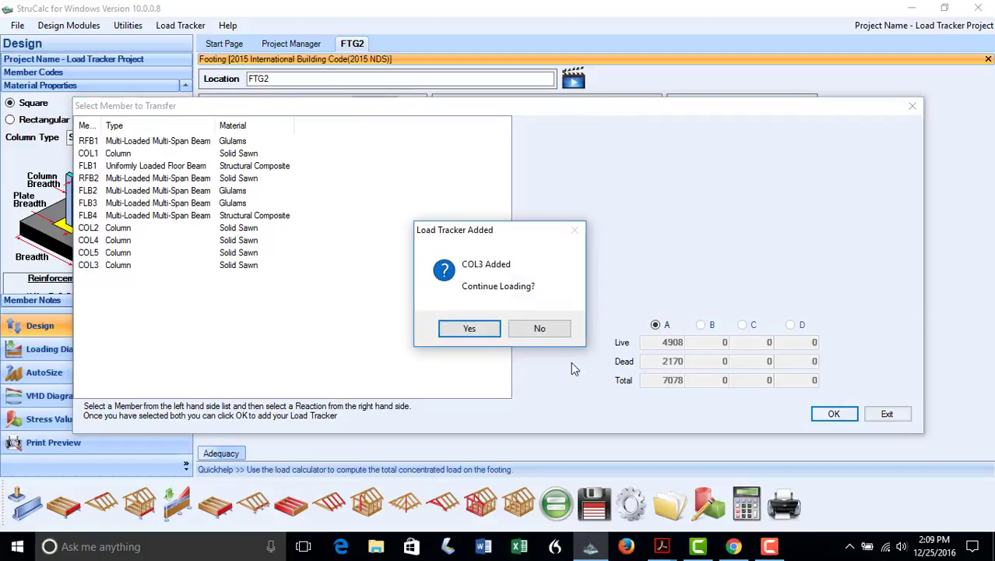
{"action": "left_click", "coordinate": [542, 328]}
- Calculate FTG2's adequacy and set its footing width to 2.5 ft
{"action": "left_click", "coordinate": [563, 503]}
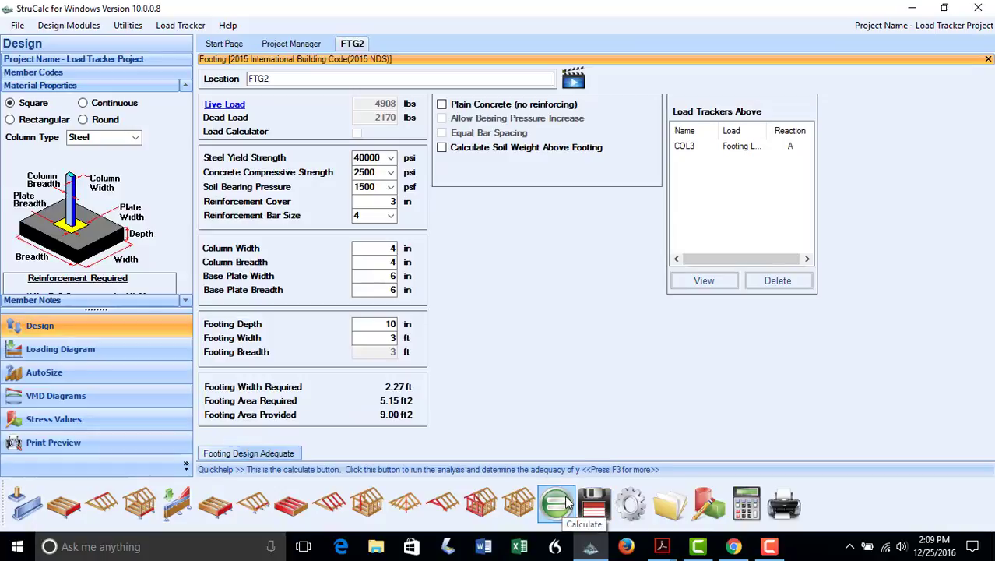
{"action": "left_click", "coordinate": [390, 338]}
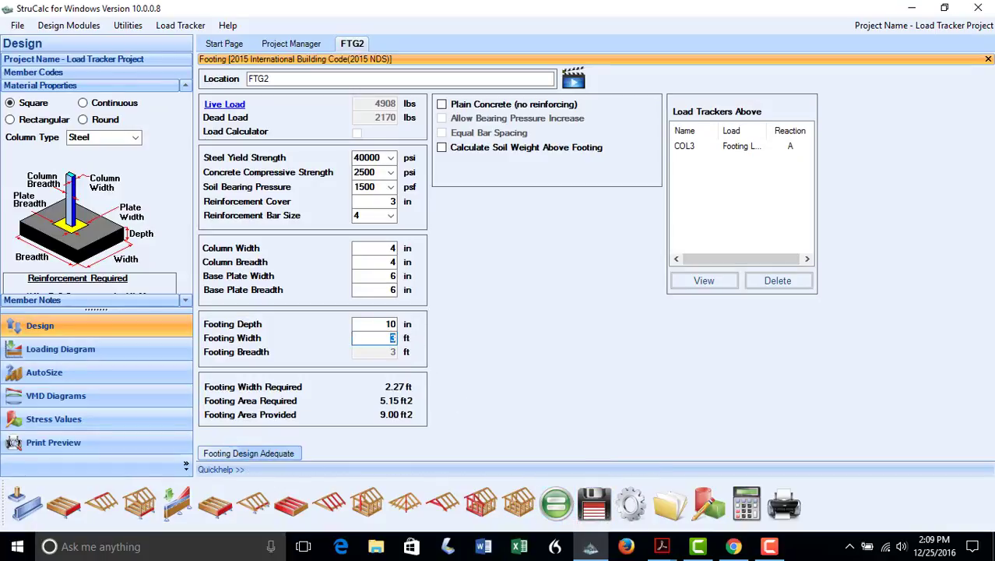
{"action": "key", "text": "Return"}
{"action": "type", "text": "2.5"}
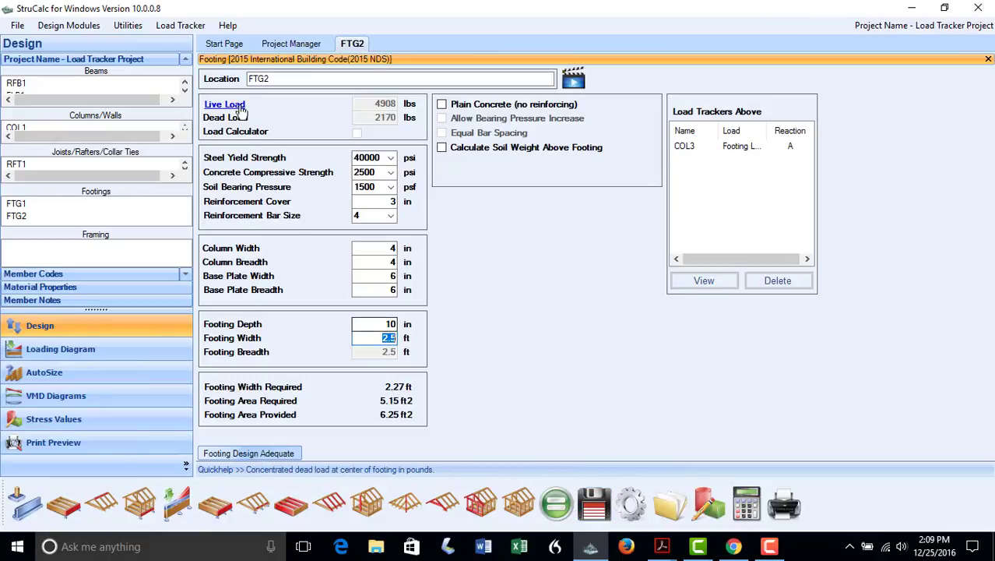
- Rename the footing design as FTG3 and delete its COL3 load tracker
{"action": "left_click", "coordinate": [268, 79]}
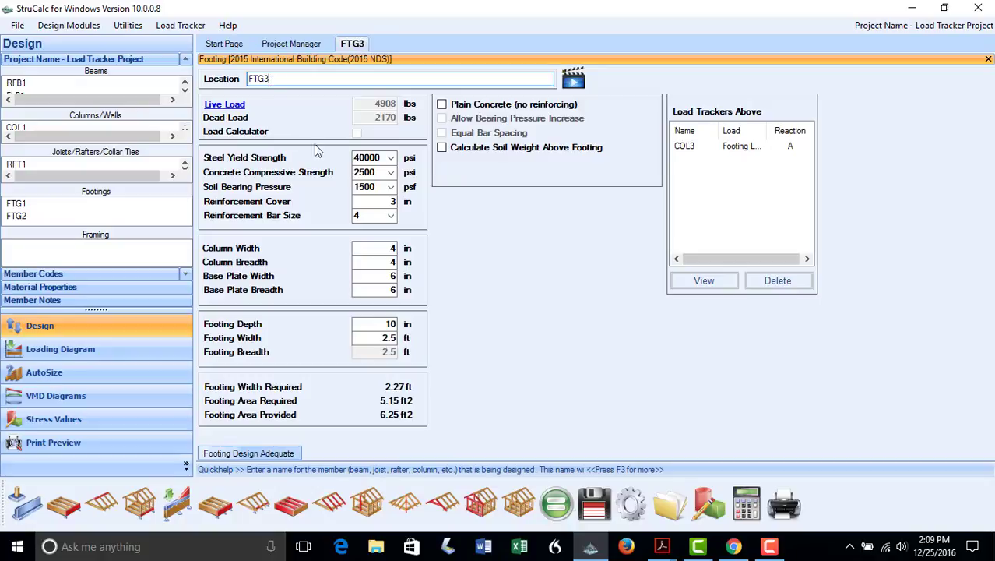
{"action": "left_click", "coordinate": [692, 148]}
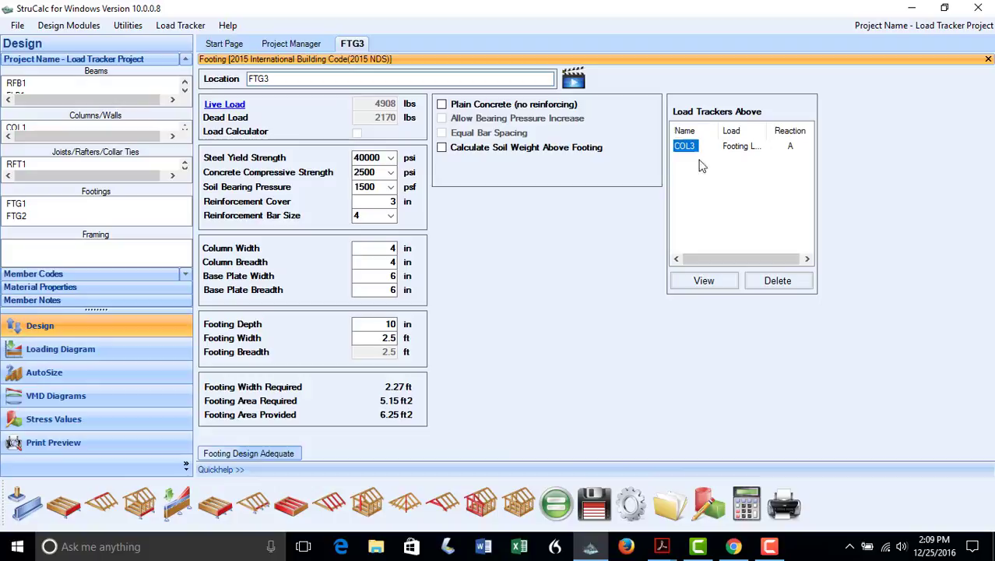
{"action": "left_click", "coordinate": [770, 285]}
{"action": "left_click", "coordinate": [478, 334]}
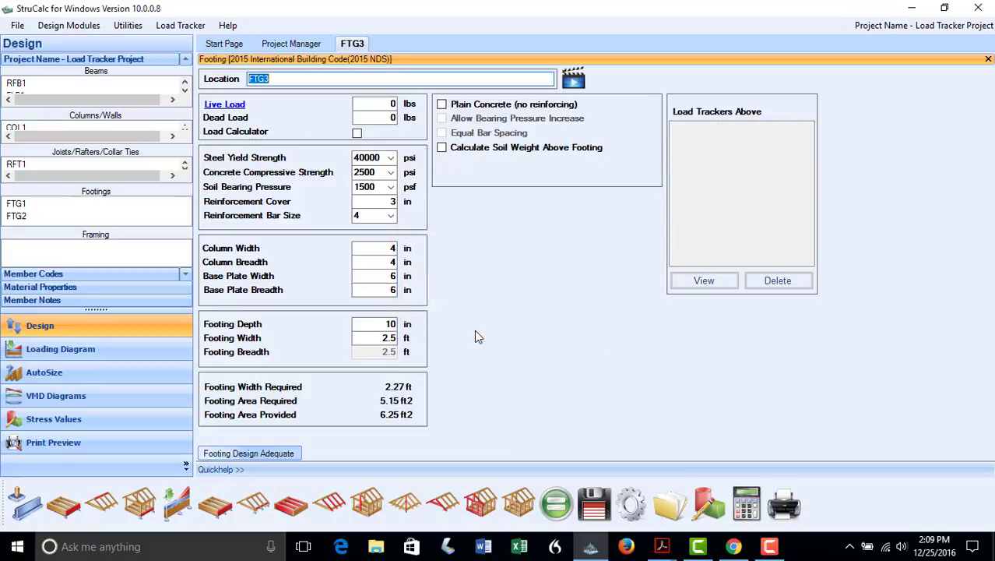
- Transfer column COL5's reaction A to footing FTG3, finish loading and calculate the footing
{"action": "left_click", "coordinate": [224, 104]}
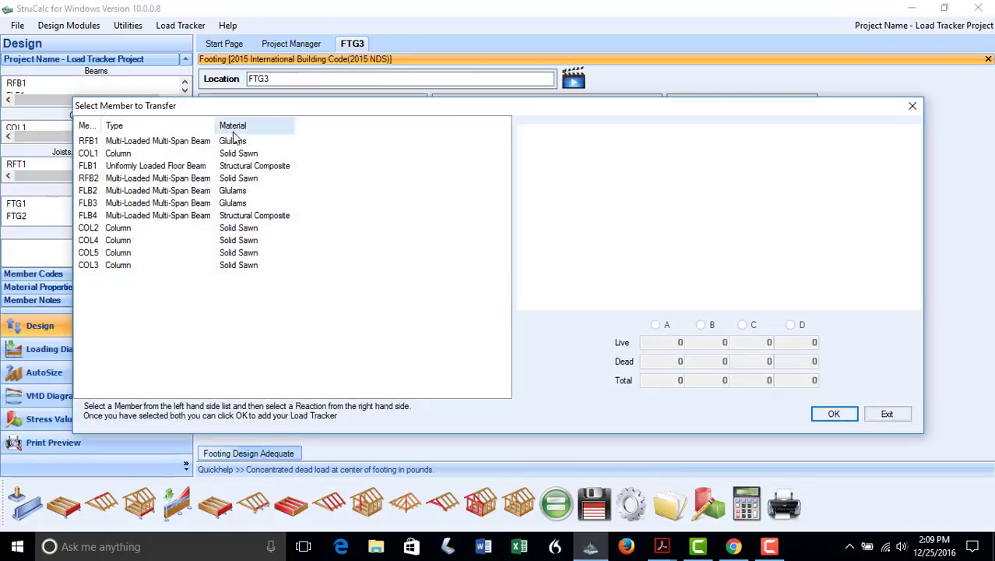
{"action": "left_click", "coordinate": [90, 253]}
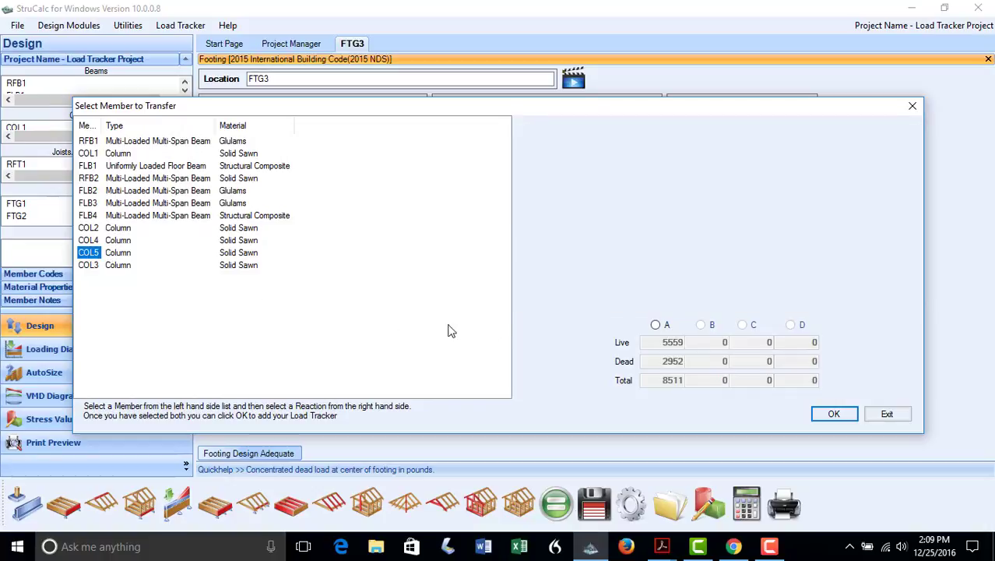
{"action": "left_click", "coordinate": [656, 324]}
{"action": "left_click", "coordinate": [834, 415]}
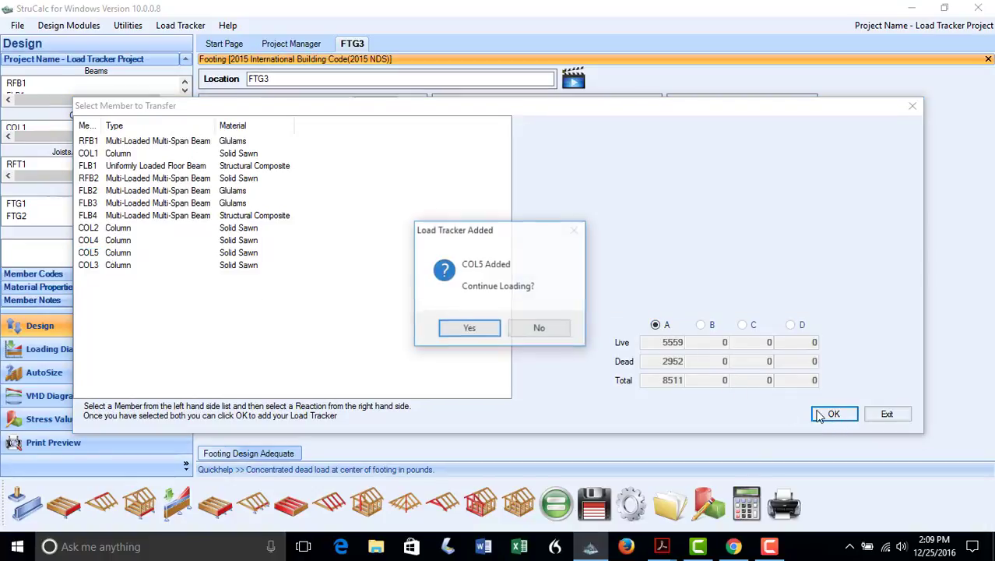
{"action": "left_click", "coordinate": [544, 330]}
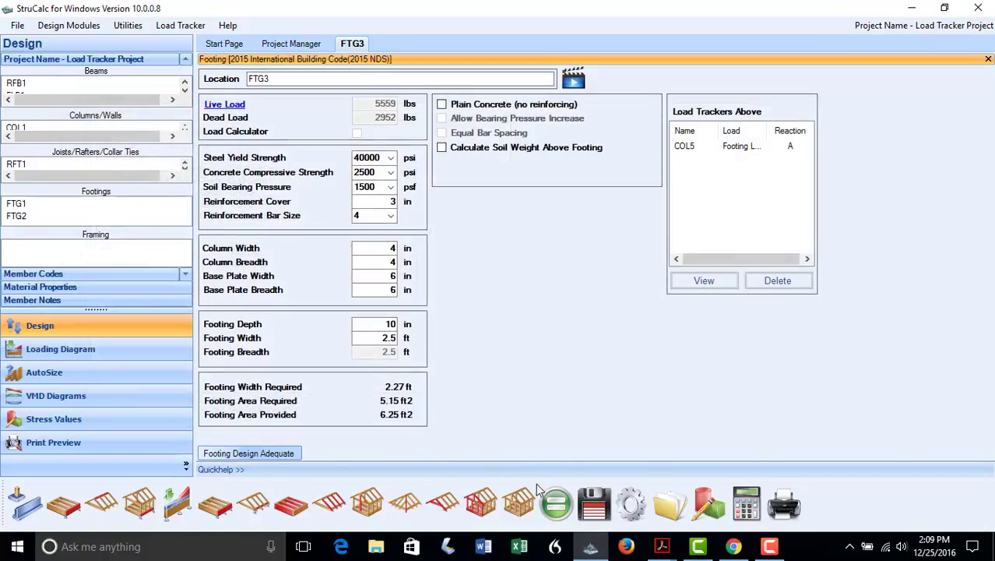
{"action": "left_click", "coordinate": [555, 502]}
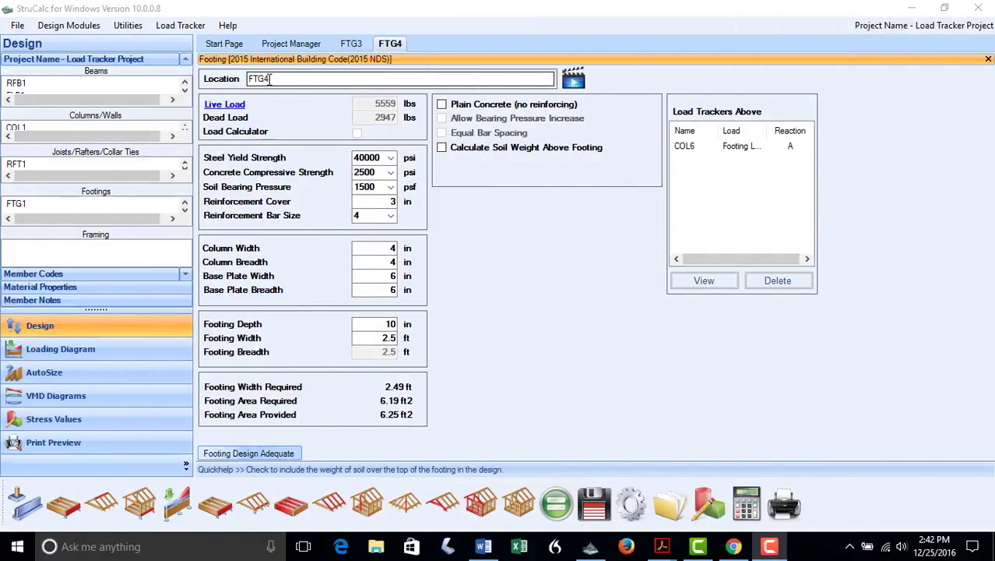
- Rename the FTG4 footing design as FTG5 and delete its COL6 load tracker
{"action": "left_click", "coordinate": [269, 80]}
{"action": "key", "text": "BackSpace"}
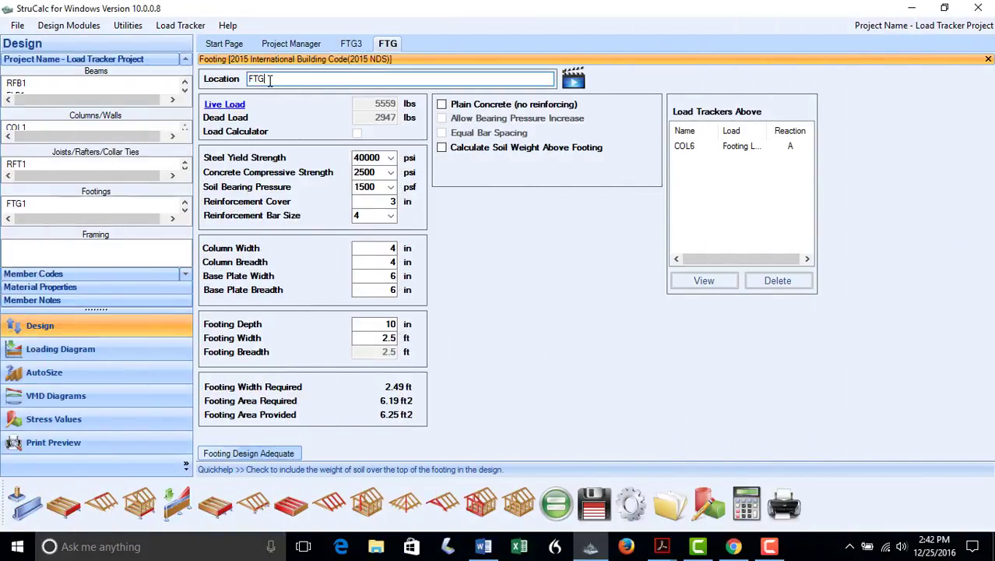
{"action": "type", "text": "5"}
{"action": "left_click", "coordinate": [685, 146]}
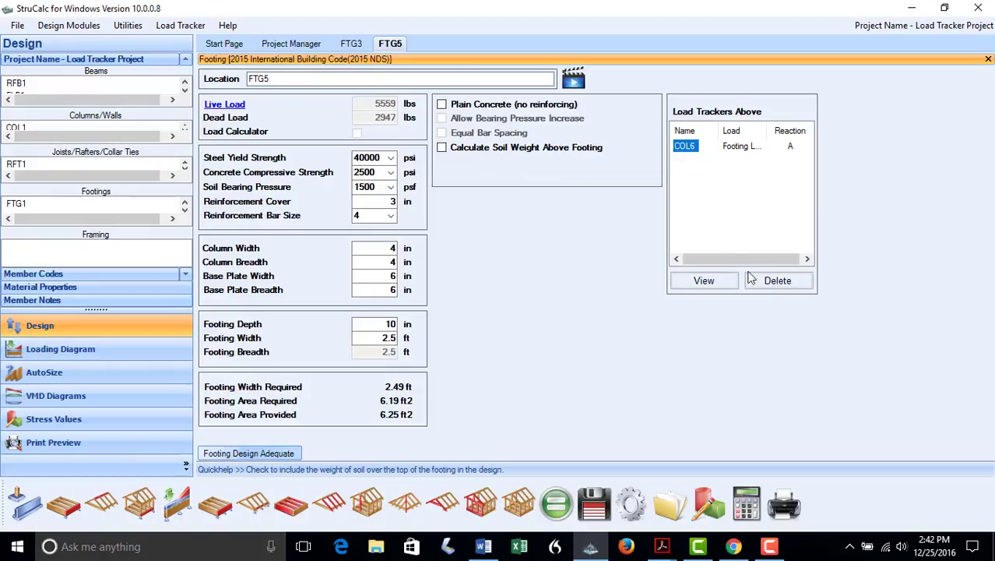
{"action": "left_click", "coordinate": [771, 280]}
{"action": "left_click", "coordinate": [503, 327]}
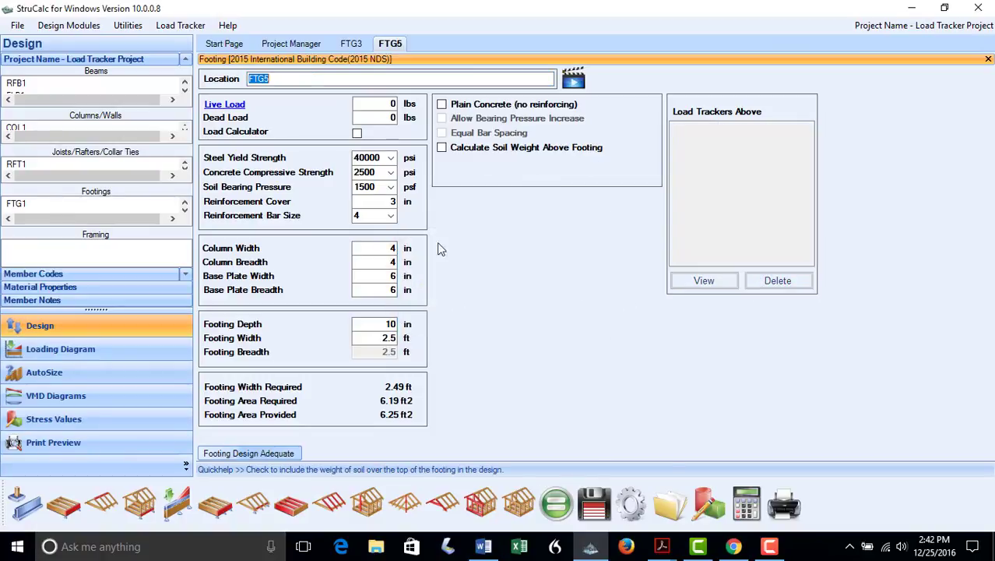
- Transfer column COL4's reaction A to footing FTG5 and finish loading
{"action": "left_click", "coordinate": [234, 106]}
{"action": "left_click", "coordinate": [90, 280]}
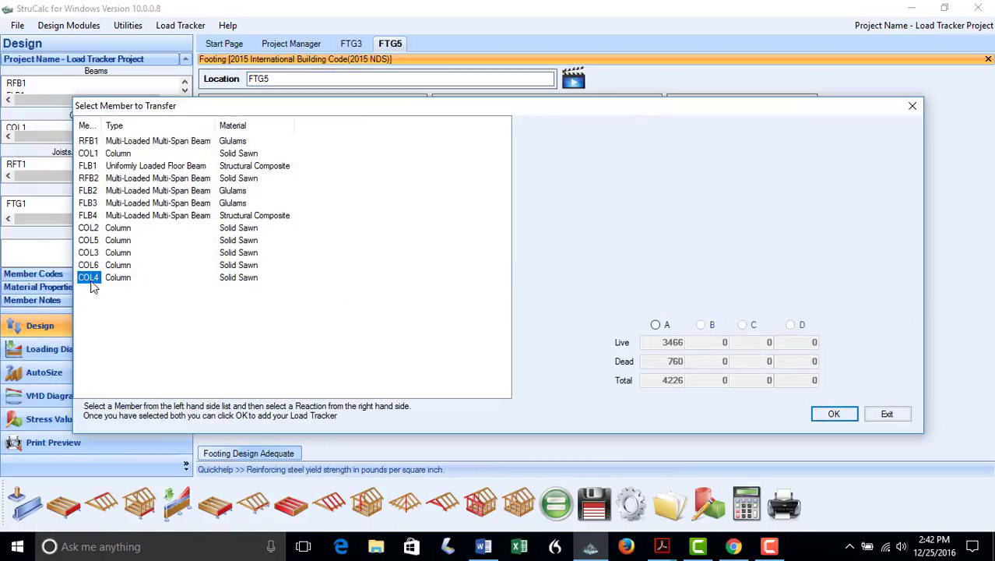
{"action": "left_click", "coordinate": [662, 337]}
{"action": "left_click", "coordinate": [833, 413]}
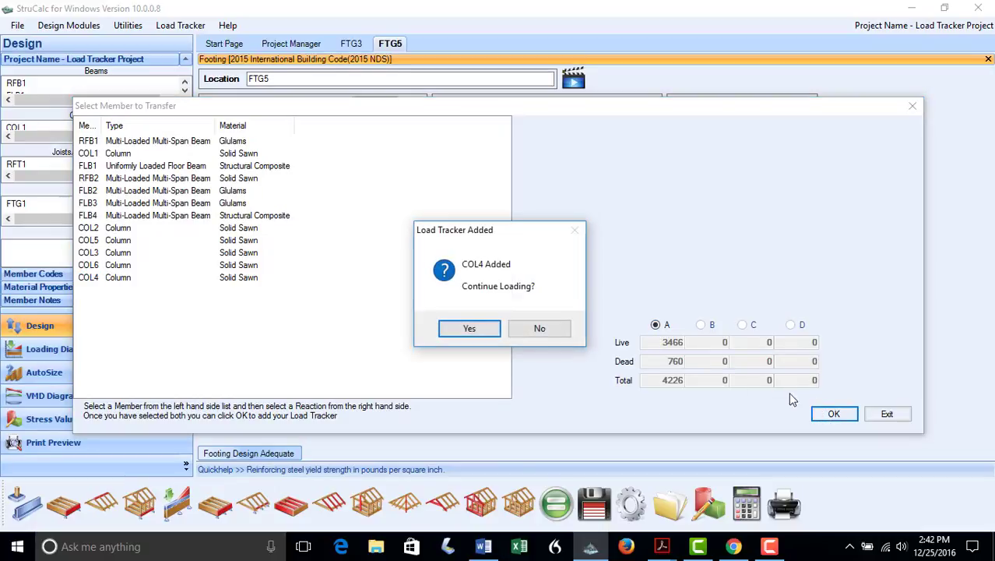
{"action": "left_click", "coordinate": [540, 329]}
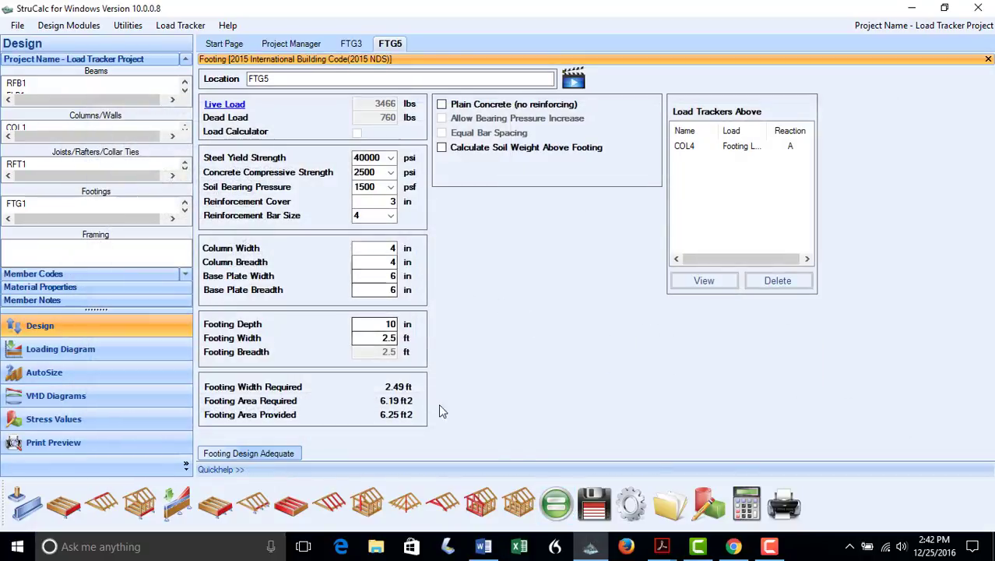
- Calculate FTG5's adequacy and set its footing width to 2 ft
{"action": "left_click", "coordinate": [559, 504]}
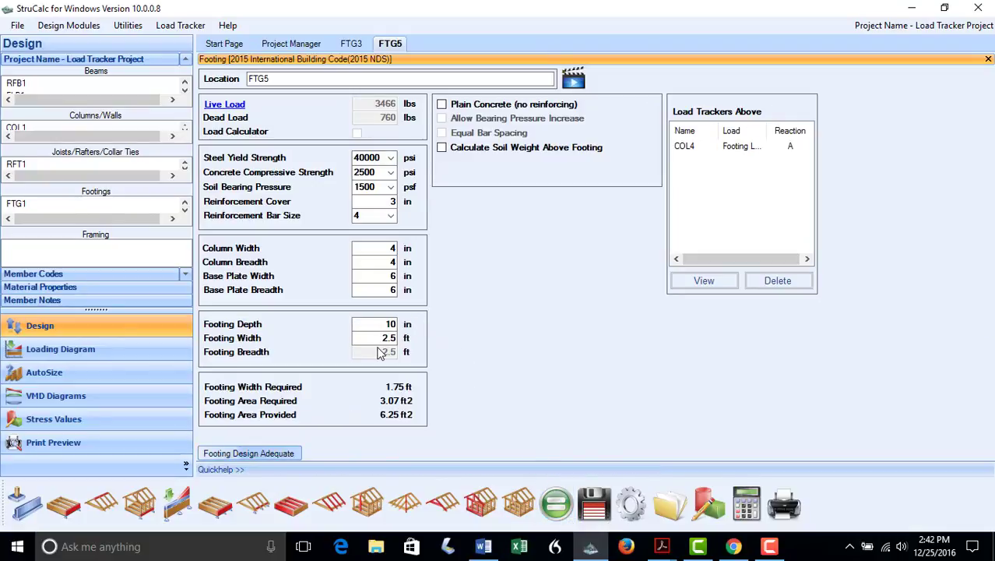
{"action": "left_click", "coordinate": [388, 339]}
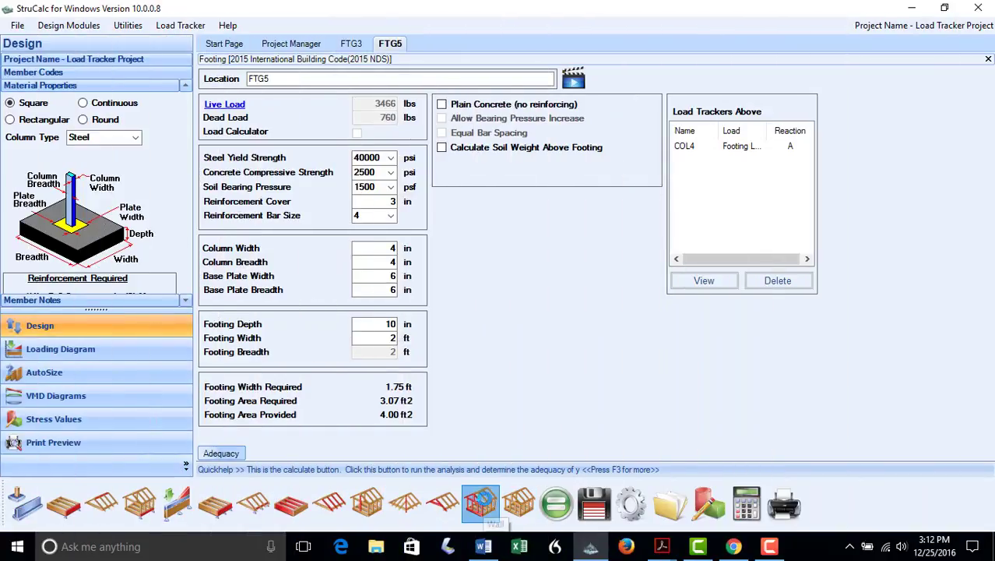
- Create wall design WALL2 with 2 floors, an upper floor height of 8 ft and a wall height of 6 ft
{"action": "left_click", "coordinate": [480, 502]}
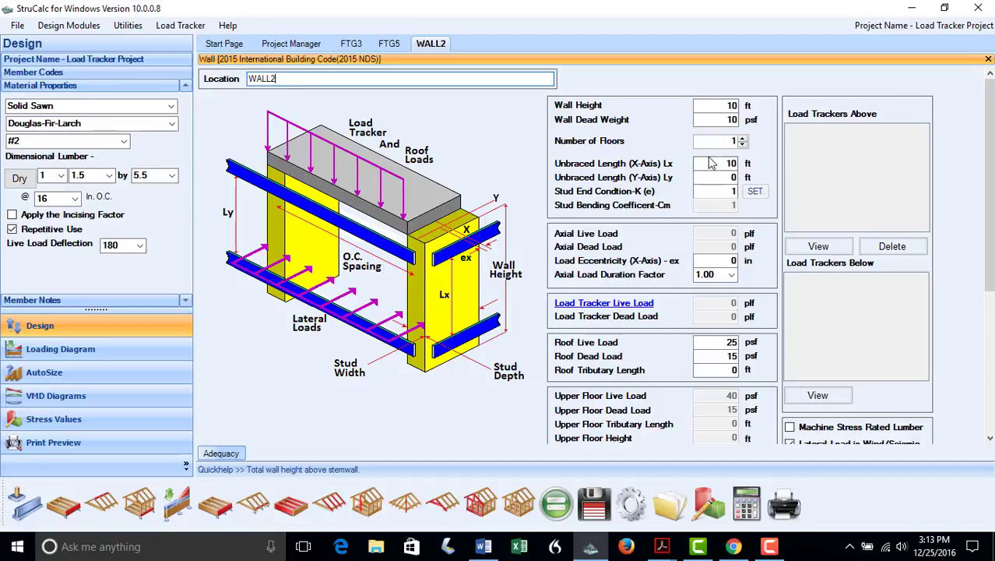
{"action": "left_click", "coordinate": [742, 137]}
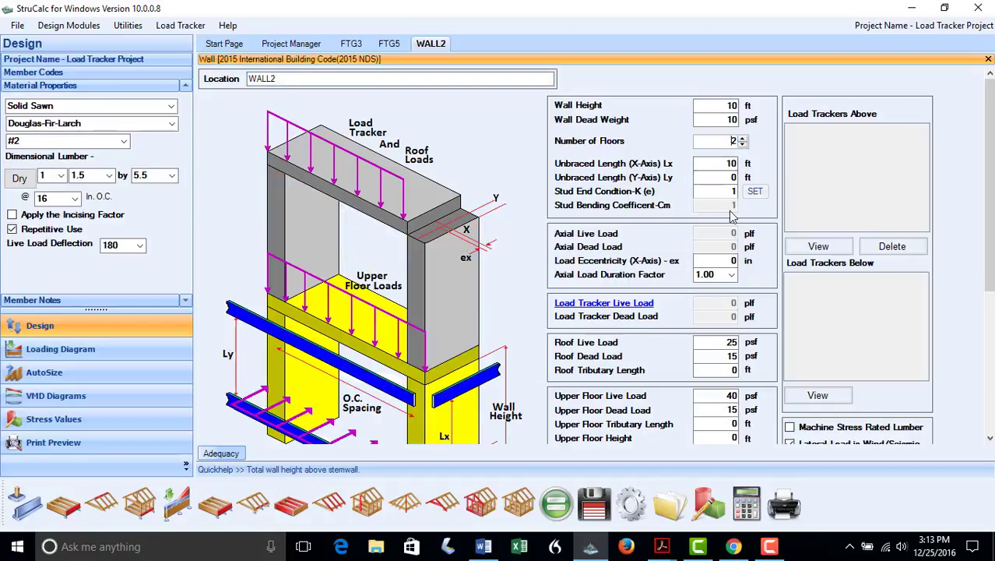
{"action": "left_click", "coordinate": [739, 437]}
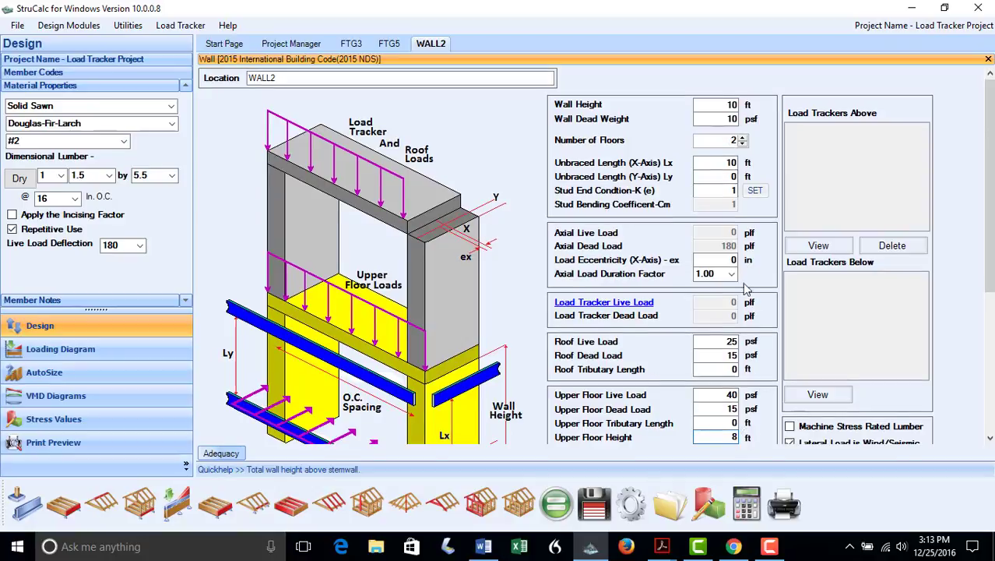
{"action": "left_click", "coordinate": [710, 105]}
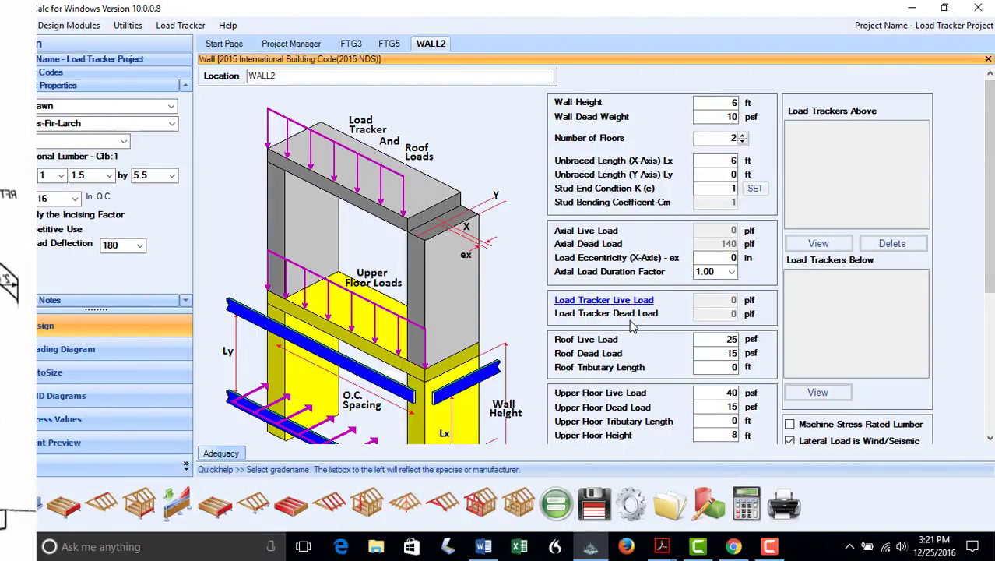
- Transfer rafter RFT2's reaction B to WALL2 and continue loading
{"action": "left_click", "coordinate": [621, 304]}
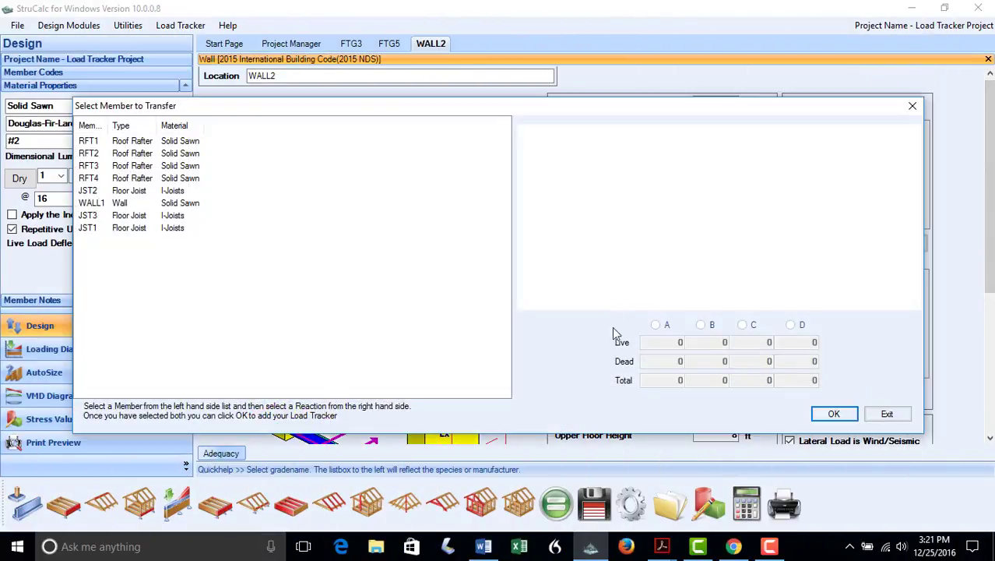
{"action": "left_click", "coordinate": [87, 154]}
{"action": "left_click", "coordinate": [700, 324]}
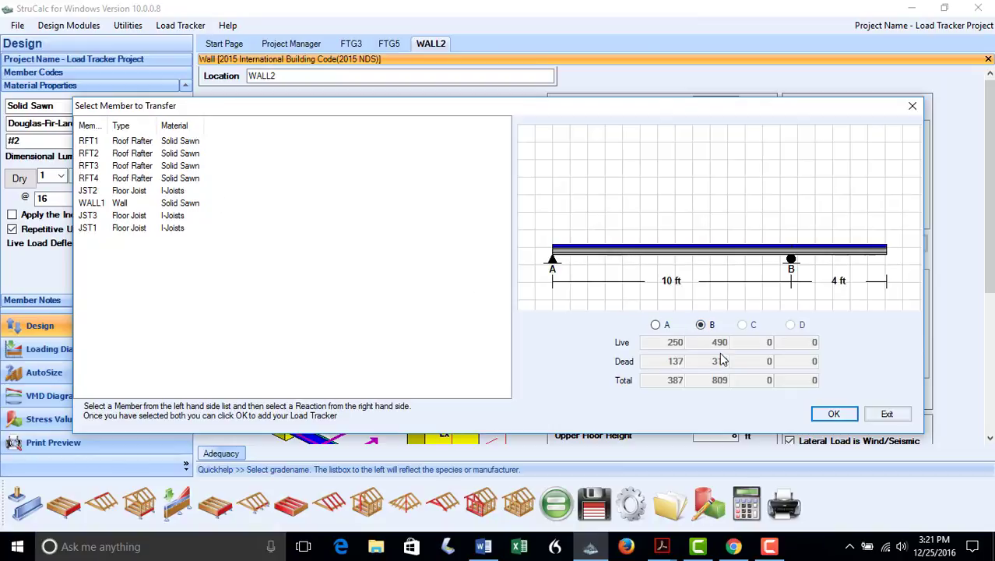
{"action": "left_click", "coordinate": [810, 418]}
{"action": "left_click", "coordinate": [460, 324]}
- Transfer floor joist JST3's reaction C to WALL2 and finish loading
{"action": "left_click", "coordinate": [92, 203]}
{"action": "left_click", "coordinate": [742, 325]}
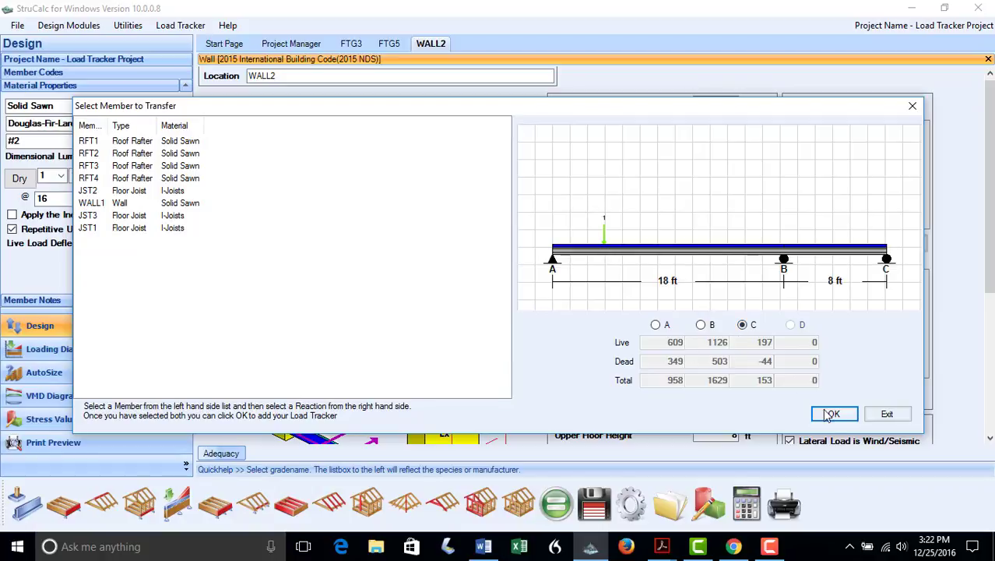
{"action": "left_click", "coordinate": [828, 415]}
{"action": "left_click", "coordinate": [534, 326]}
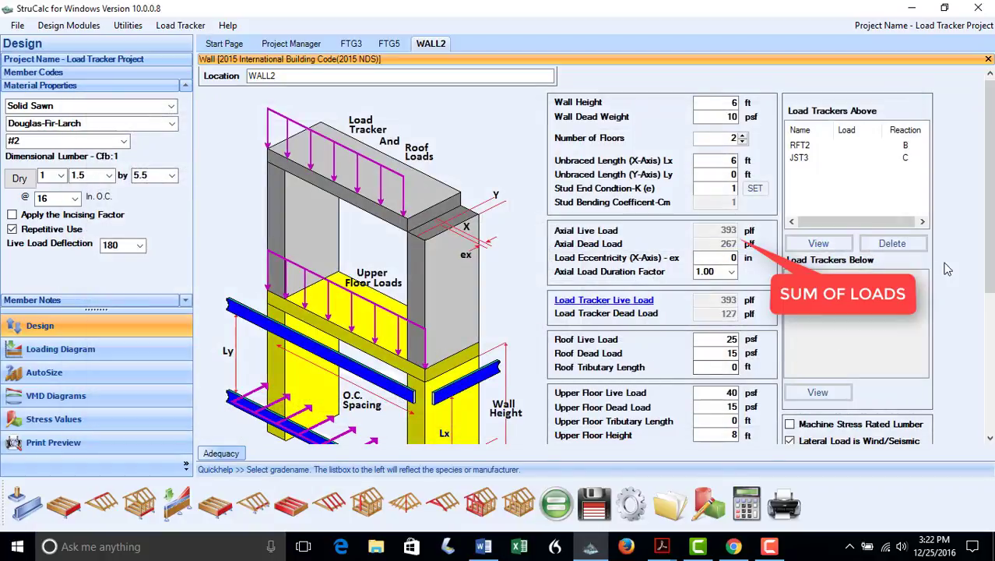
- Set WALL2's uniform lateral load to 20 psf, and calculate and save the wall
{"action": "left_click_drag", "start_coordinate": [983, 244], "coordinate": [984, 383]}
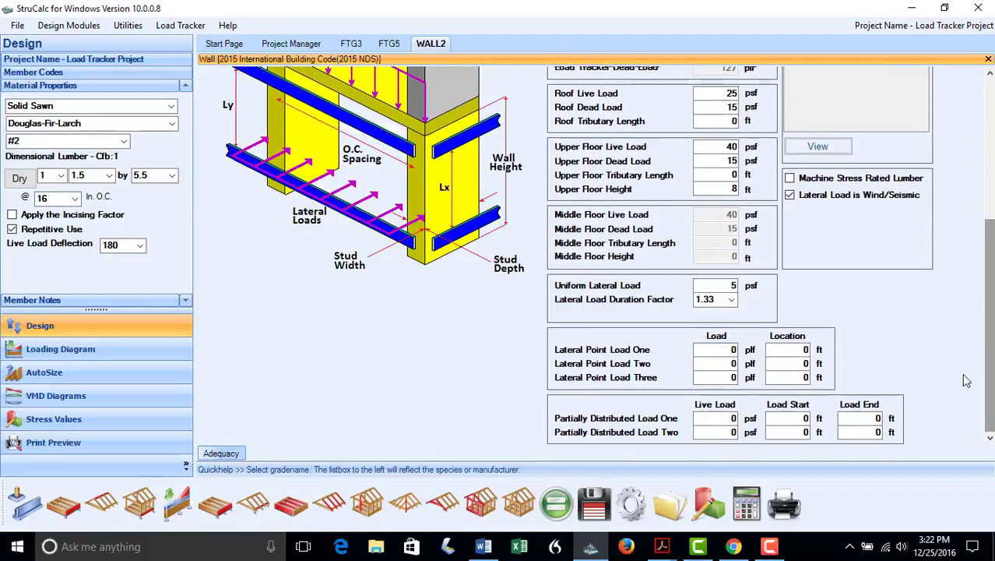
{"action": "left_click", "coordinate": [720, 285]}
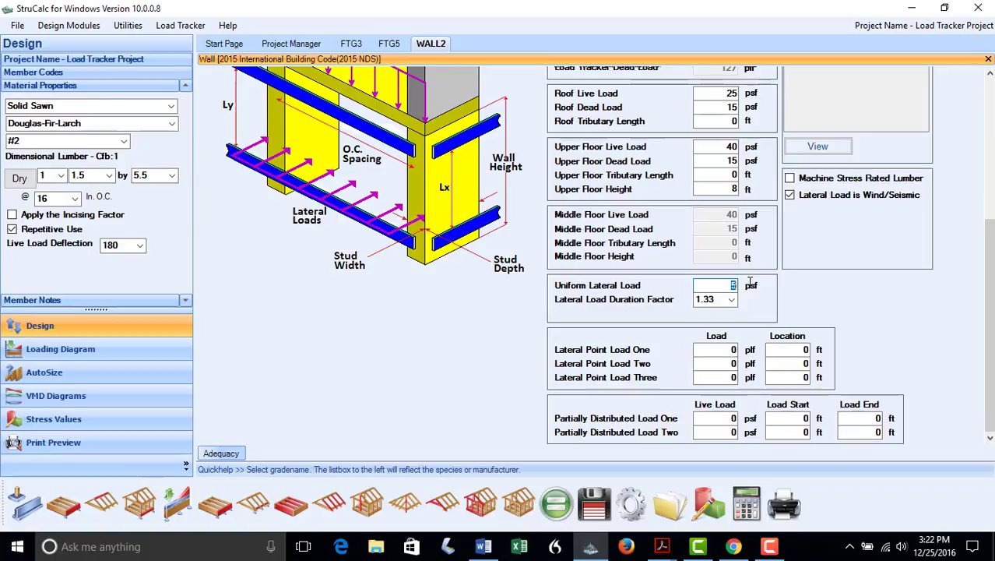
{"action": "type", "text": "20"}
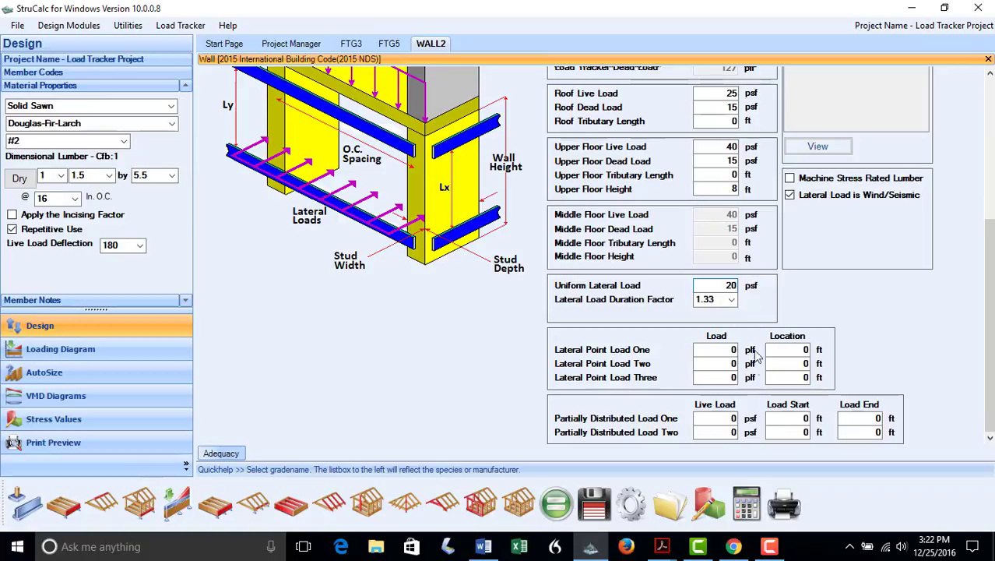
{"action": "left_click", "coordinate": [556, 507]}
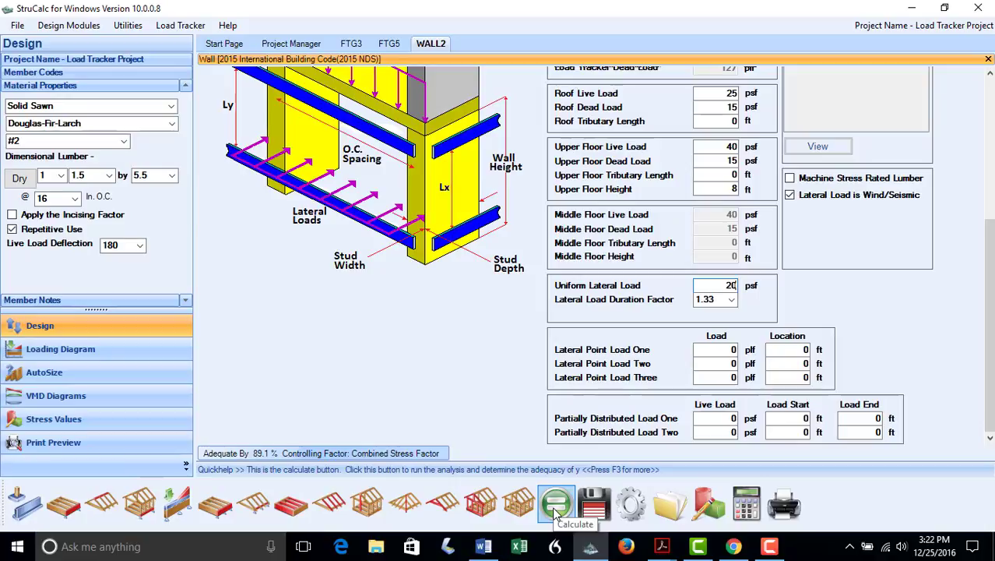
{"action": "left_click", "coordinate": [595, 506]}
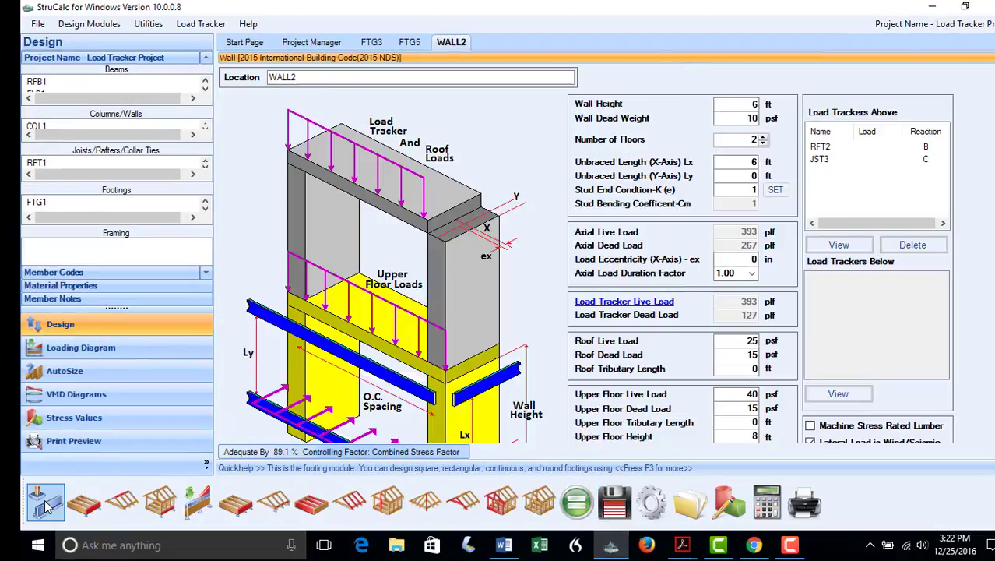
- Create a new footing design of the continuous type and name it FTG6
{"action": "left_click", "coordinate": [47, 505]}
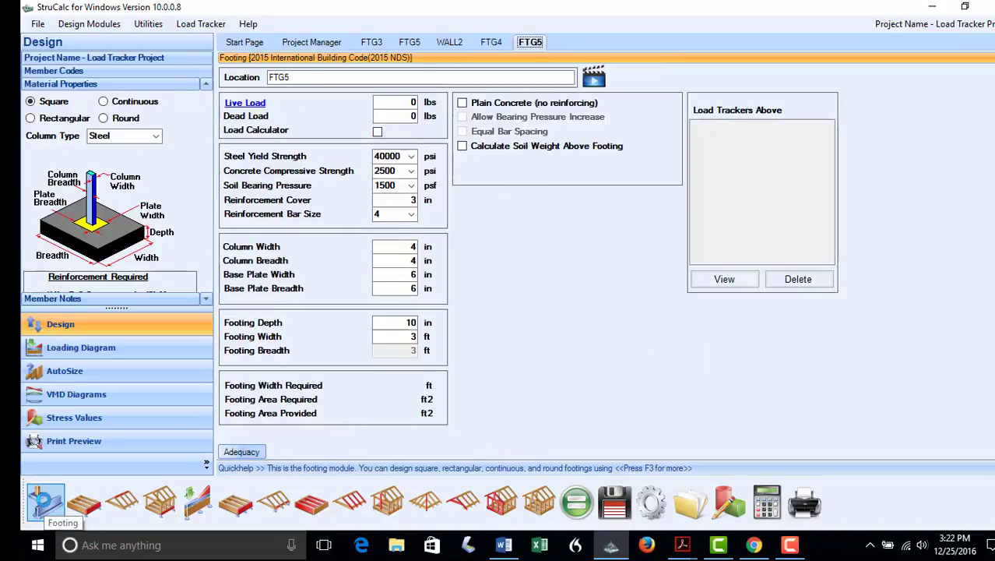
{"action": "left_click", "coordinate": [107, 107]}
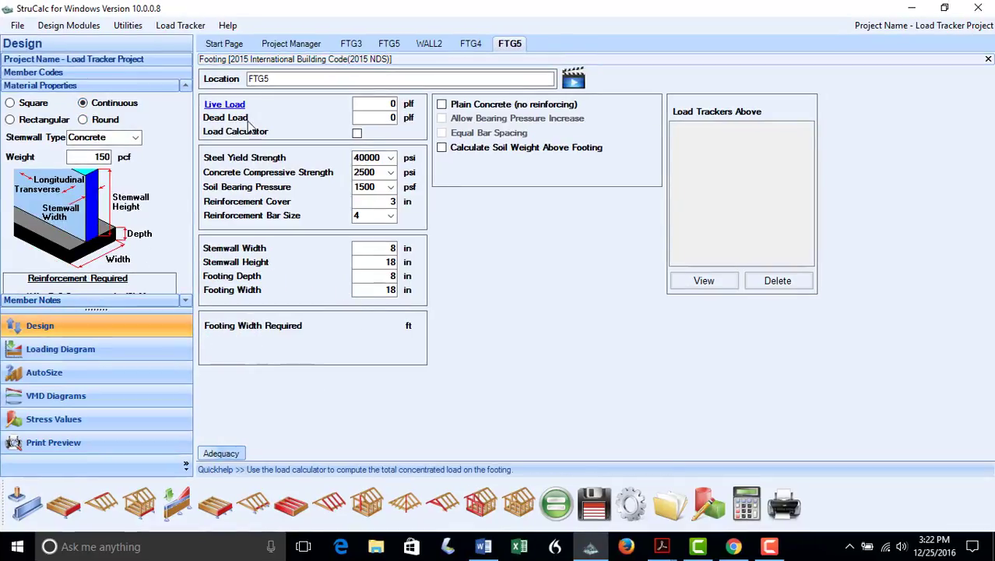
{"action": "left_click_drag", "start_coordinate": [271, 82], "coordinate": [263, 86]}
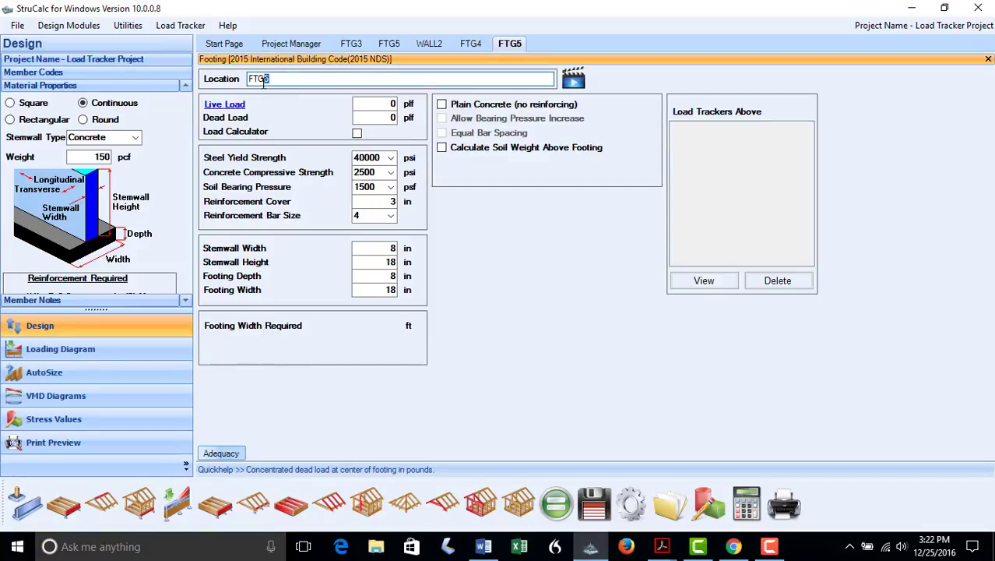
{"action": "type", "text": "6"}
- Transfer WALL2's reaction A to footing FTG6 and finish loading
{"action": "left_click", "coordinate": [223, 105]}
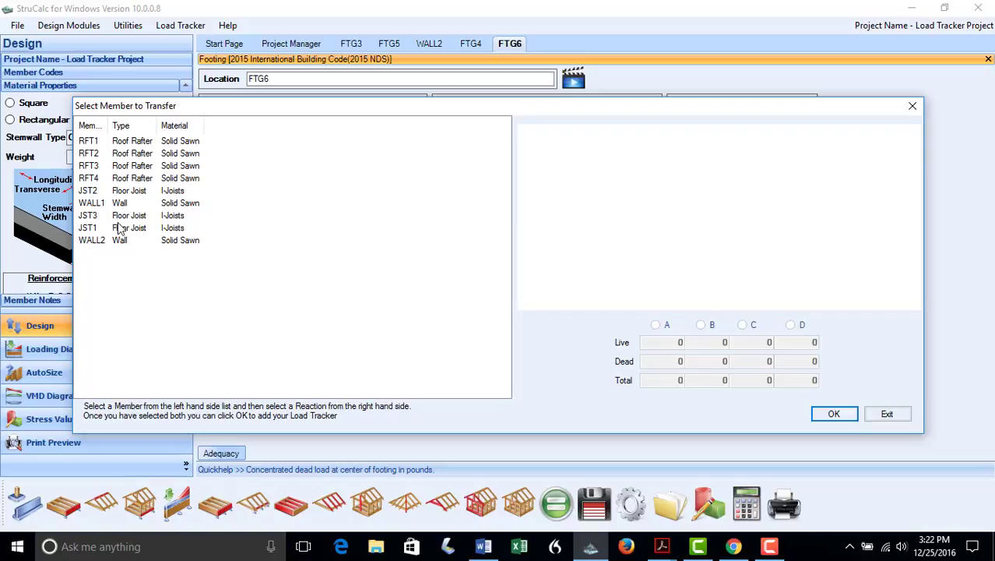
{"action": "left_click", "coordinate": [97, 243]}
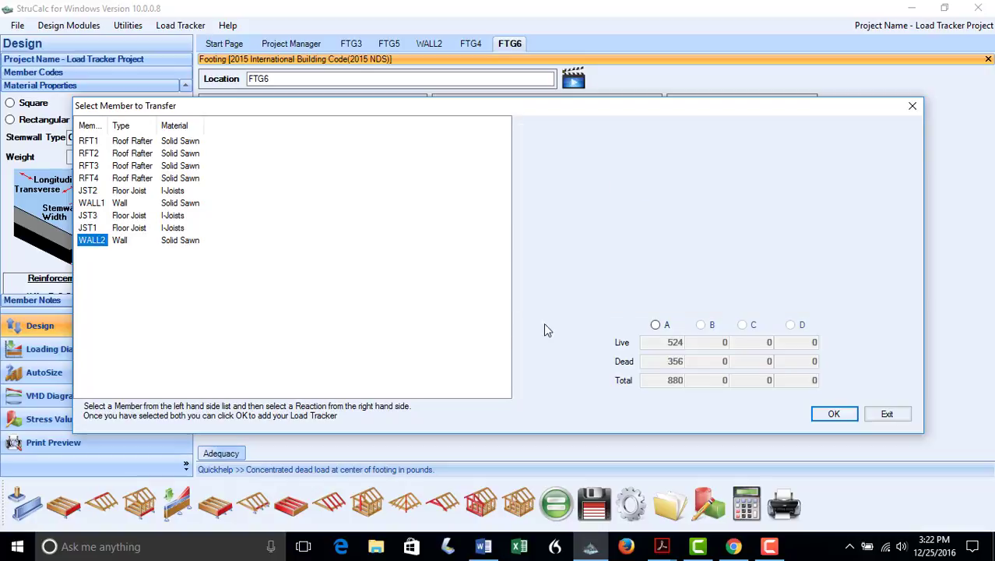
{"action": "left_click", "coordinate": [656, 326]}
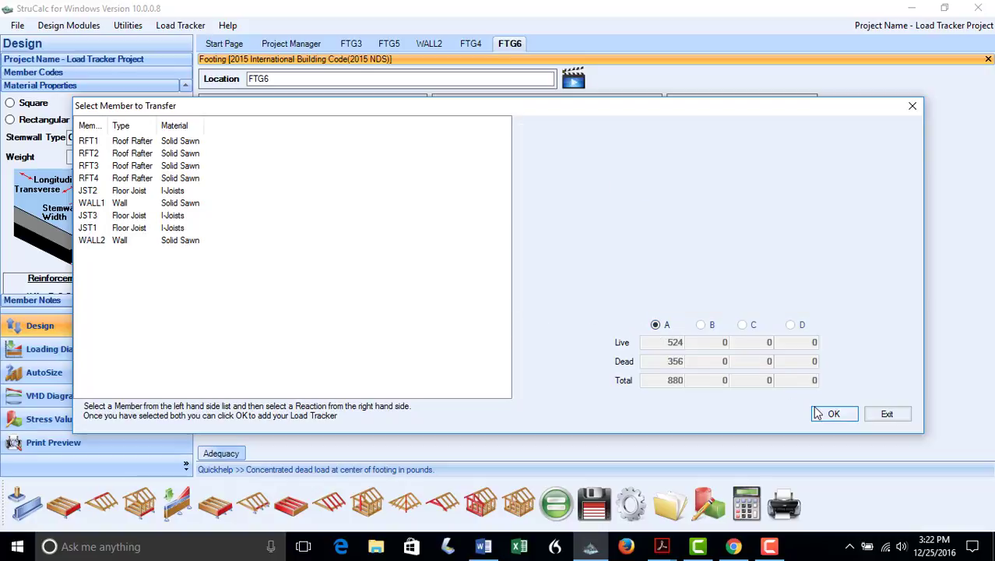
{"action": "left_click", "coordinate": [816, 412]}
{"action": "left_click", "coordinate": [539, 329]}
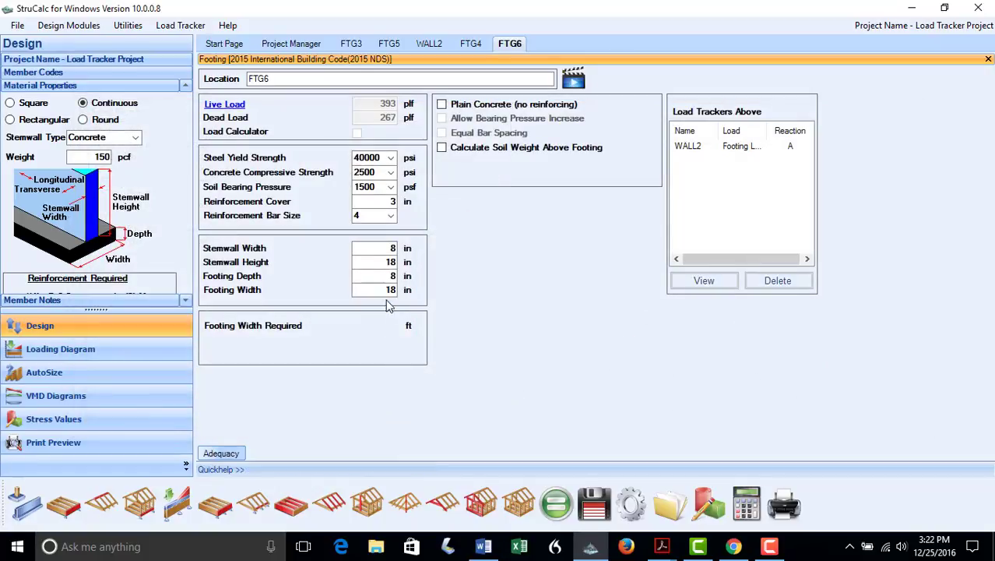
- Set FTG6's stemwall height to 24 in and calculate the footing
{"action": "left_click", "coordinate": [377, 263]}
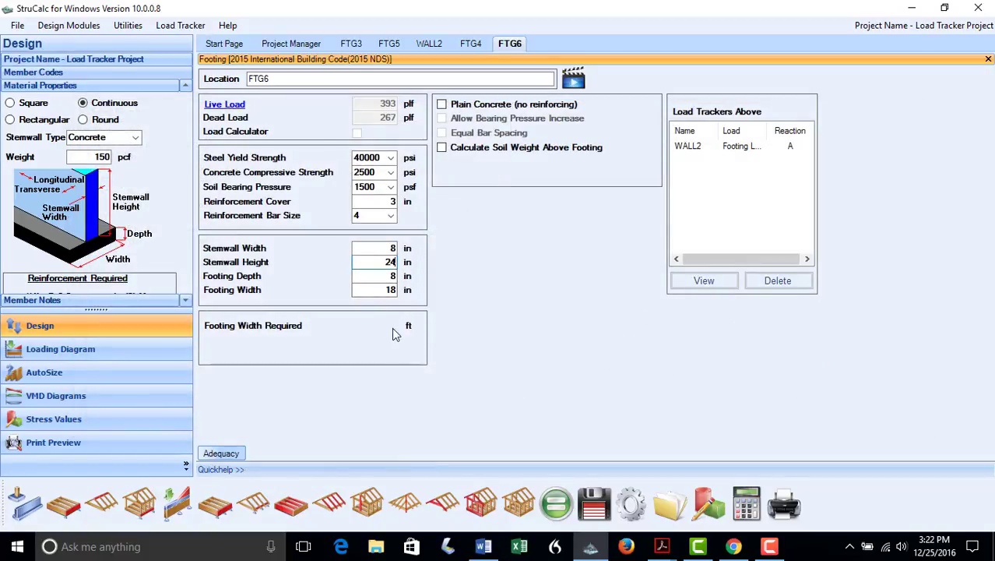
{"action": "left_click", "coordinate": [556, 502]}
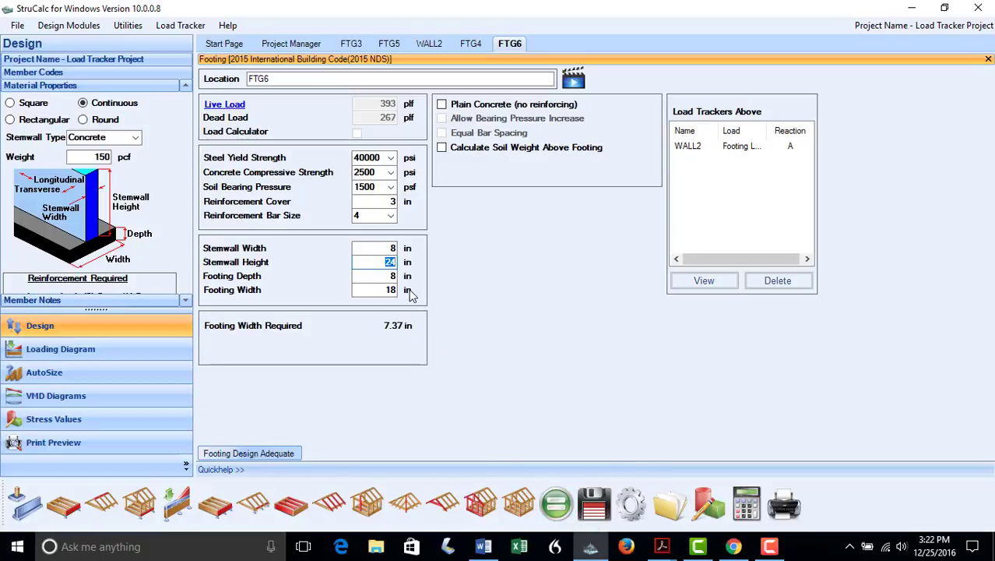
- Set FTG6's footing width to 16 in and save the footing
{"action": "left_click", "coordinate": [380, 290]}
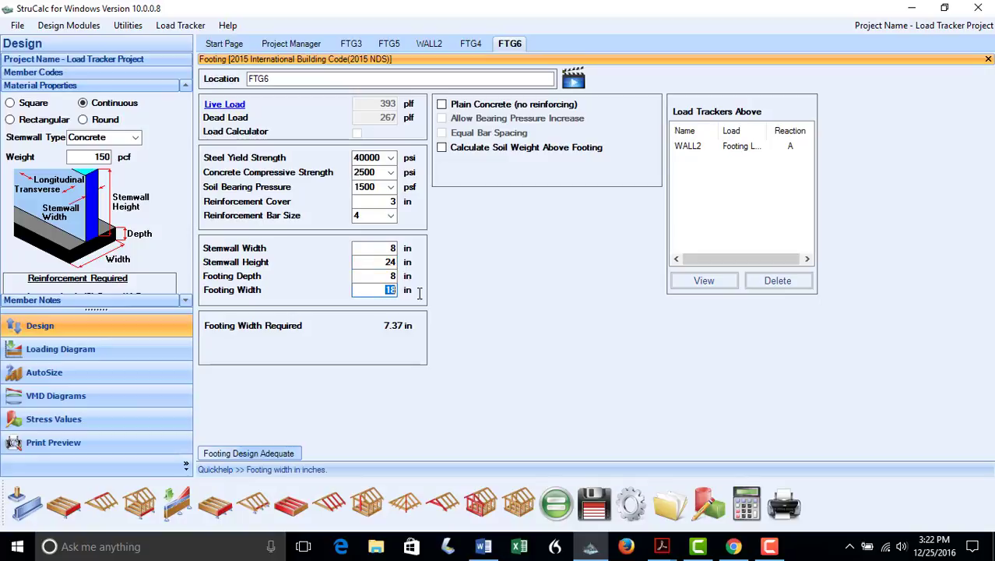
{"action": "type", "text": "1"}
{"action": "left_click", "coordinate": [594, 504]}
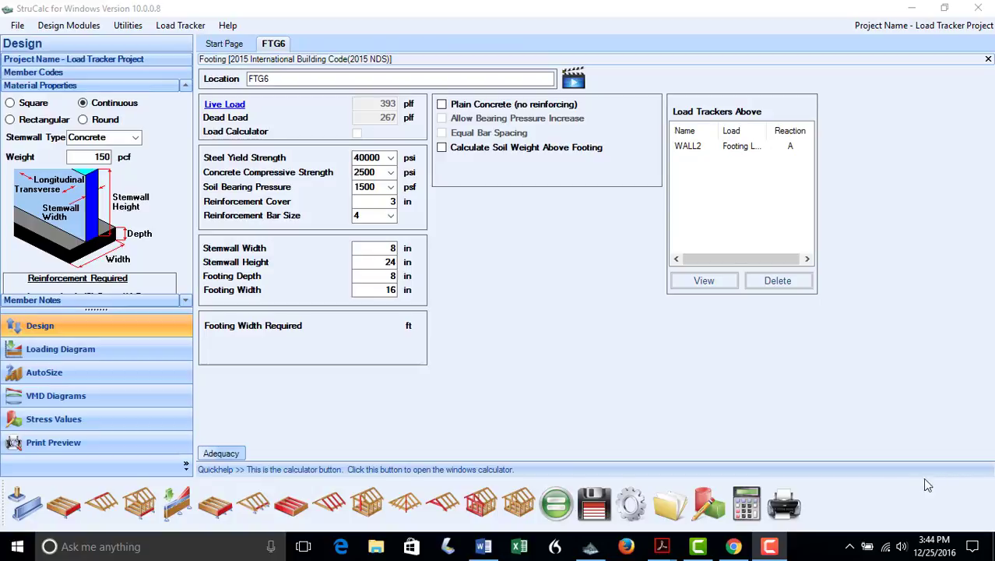
- Open roof rafter RFT1 from the project, set its roof live load to 35 psf, and calculate it
{"action": "left_click", "coordinate": [672, 506]}
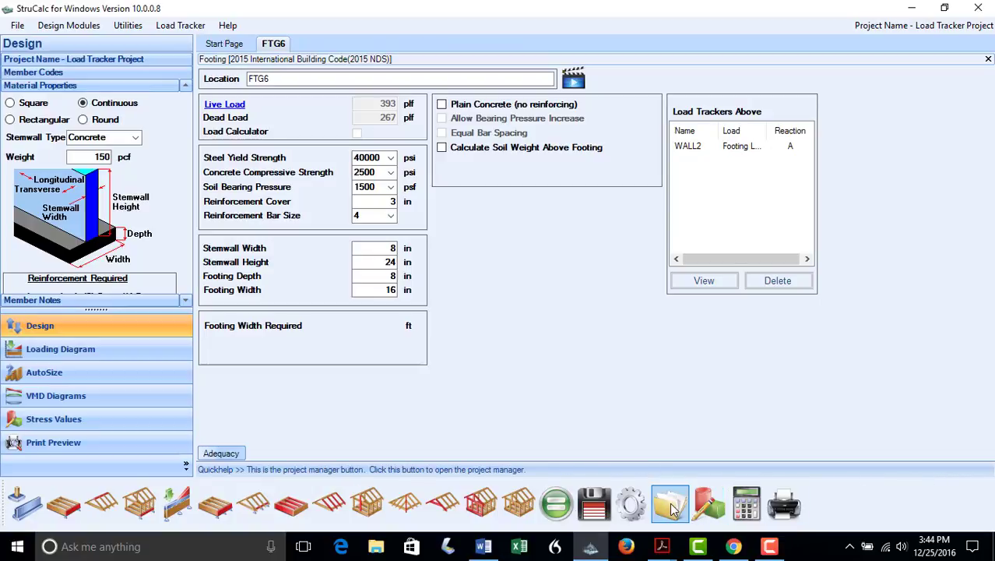
{"action": "left_click", "coordinate": [672, 506]}
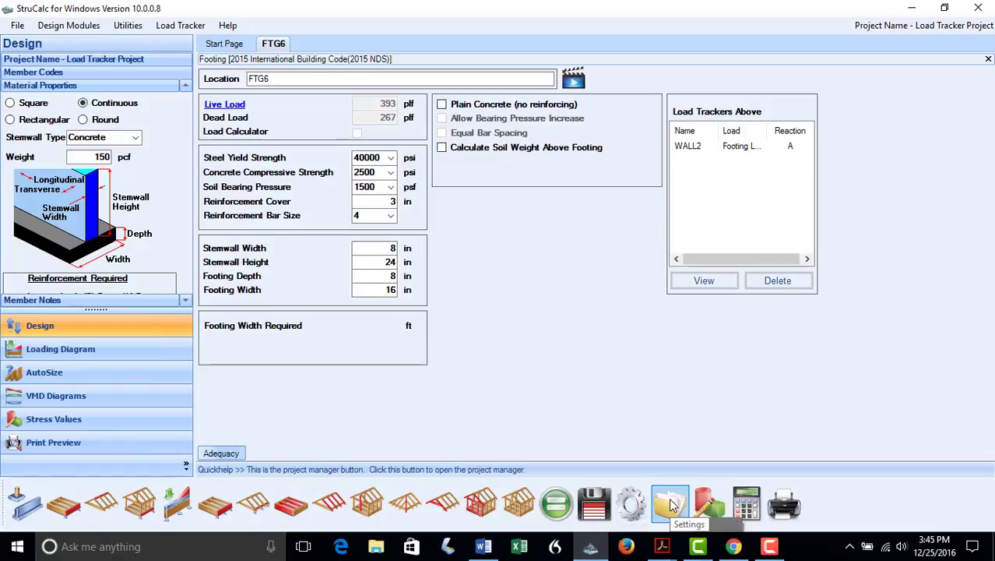
{"action": "left_click", "coordinate": [669, 503]}
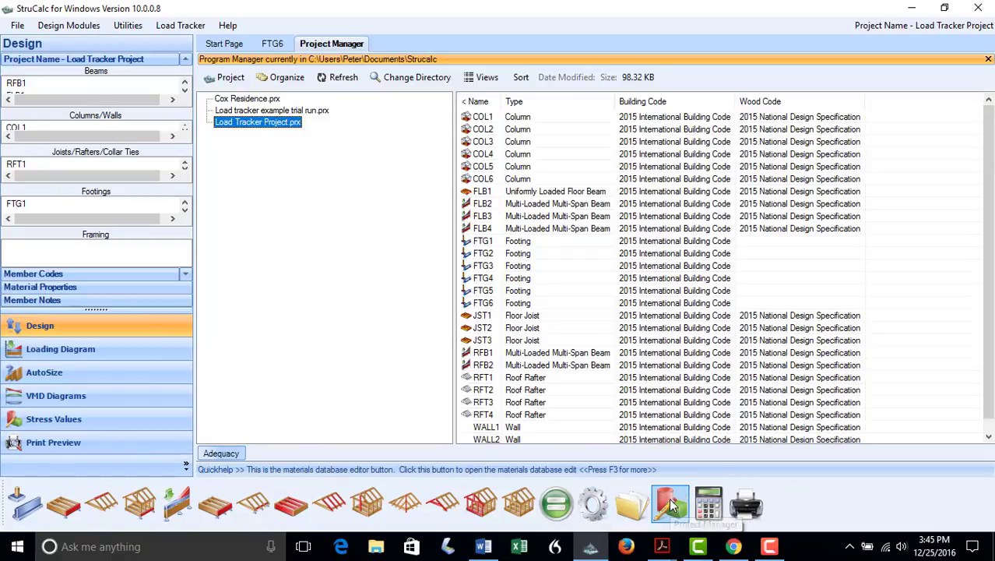
{"action": "double_click", "coordinate": [482, 380]}
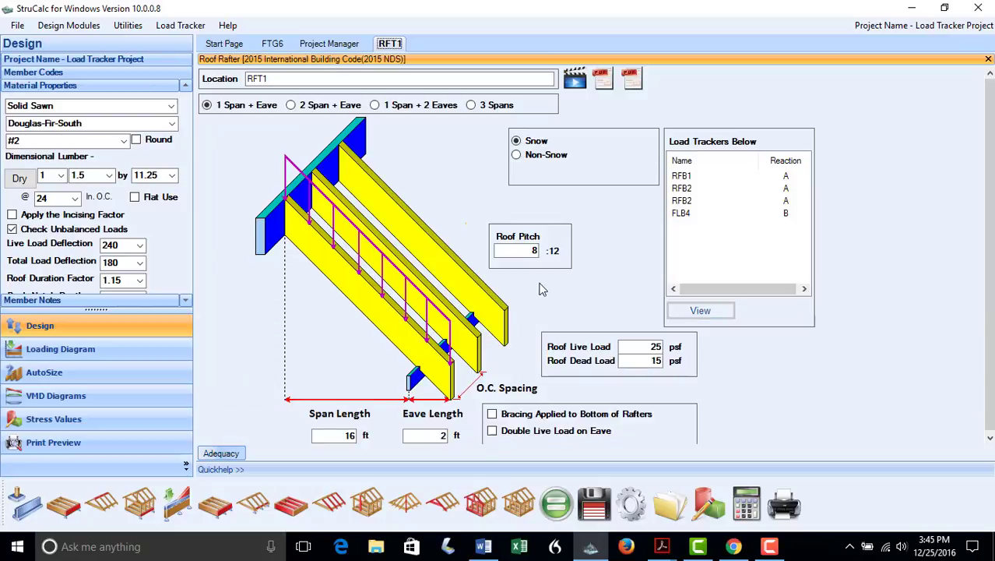
{"action": "left_click", "coordinate": [634, 345]}
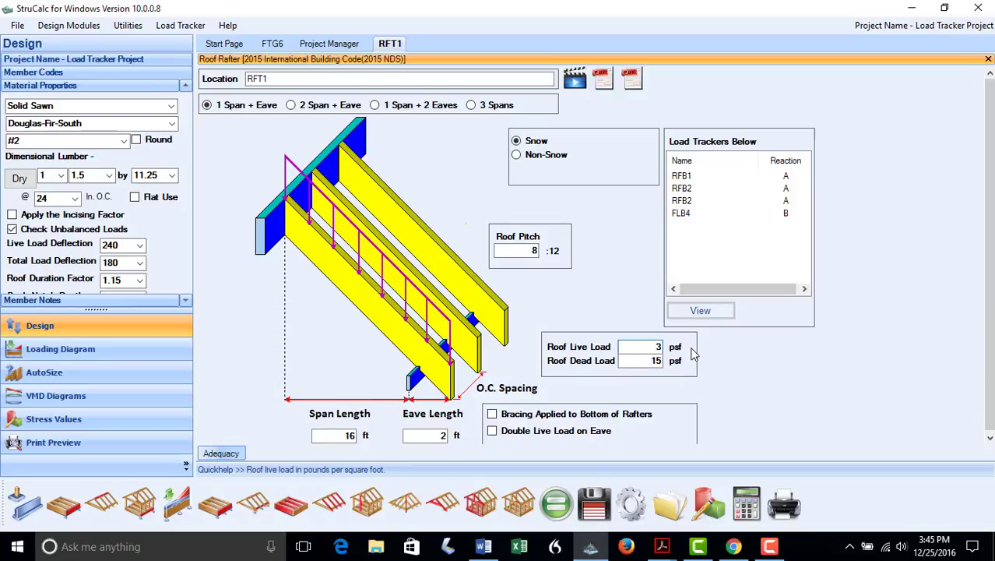
{"action": "type", "text": "35"}
{"action": "left_click", "coordinate": [556, 505]}
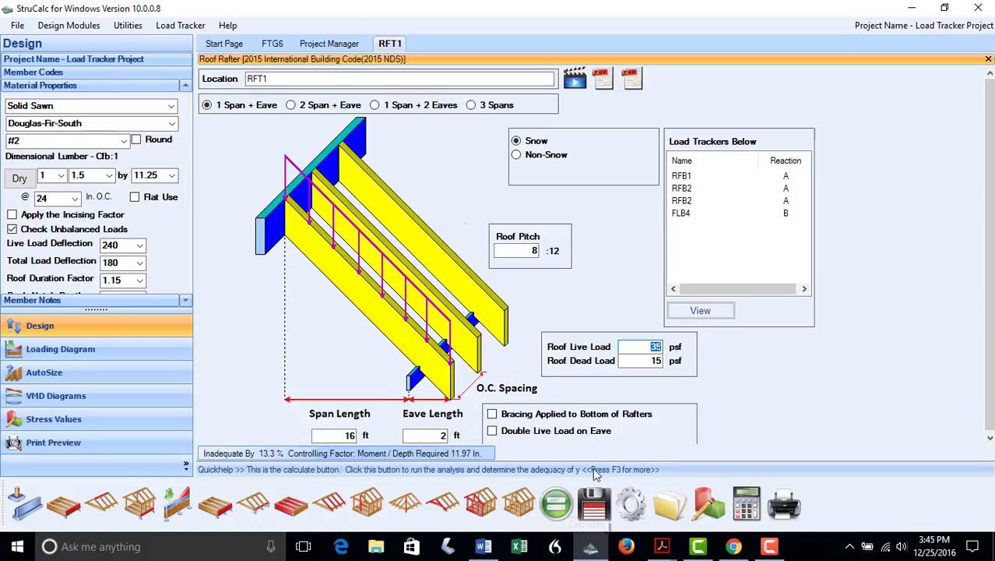
- Set RFT1's rafter spacing to 16 in on center, recalculate, and save over the existing design
{"action": "left_click", "coordinate": [75, 198]}
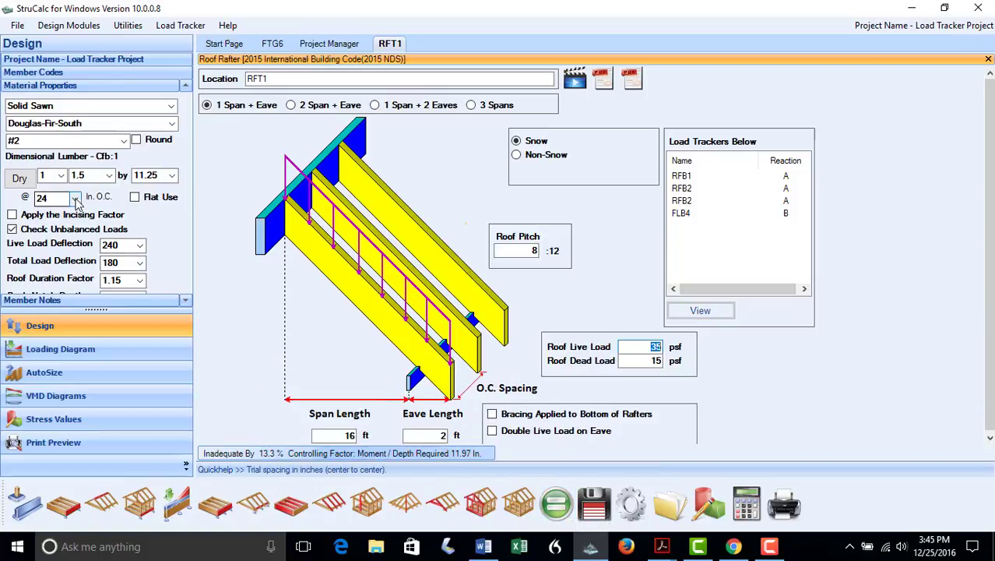
{"action": "left_click", "coordinate": [44, 231]}
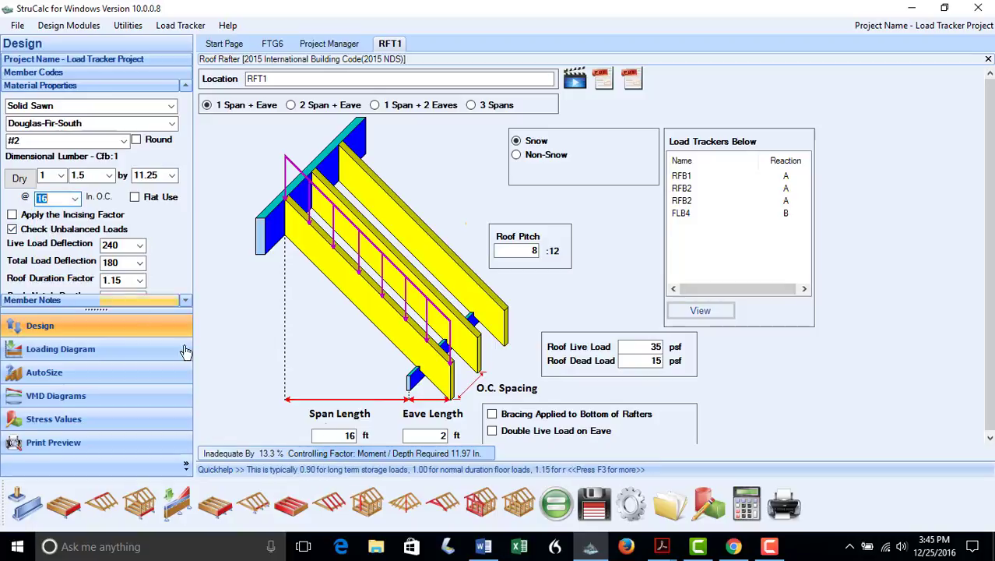
{"action": "left_click", "coordinate": [556, 506]}
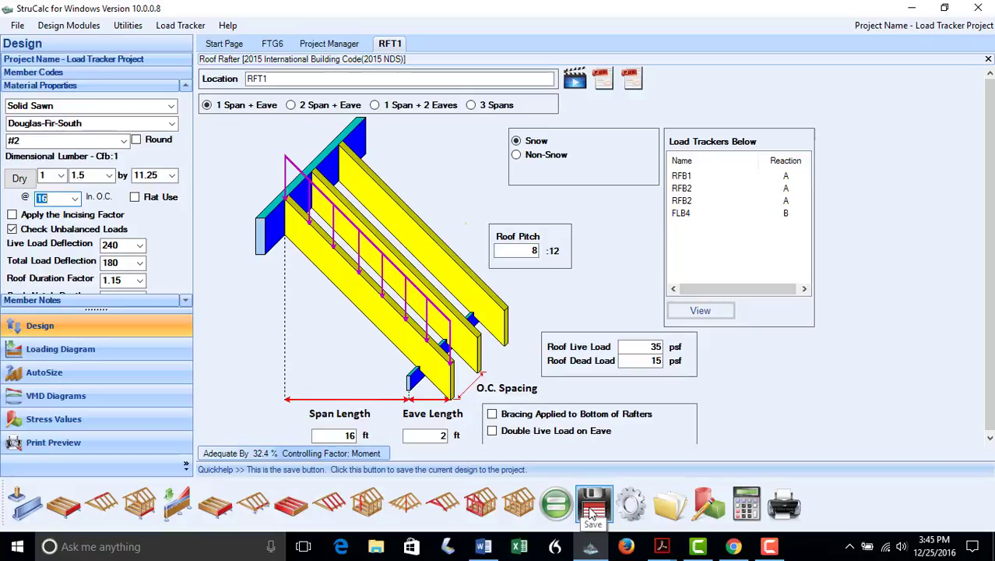
{"action": "left_click", "coordinate": [591, 512]}
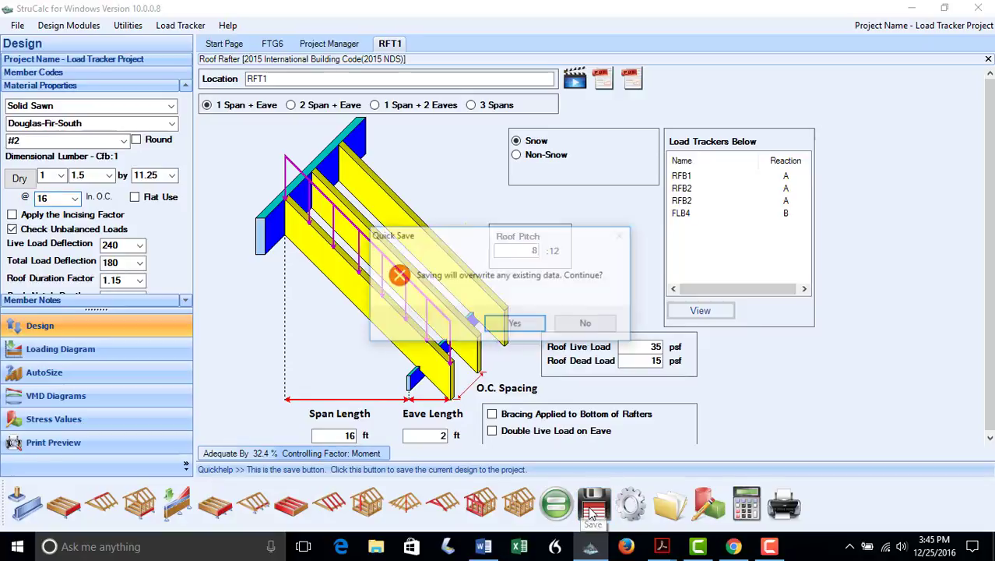
{"action": "left_click", "coordinate": [510, 328]}
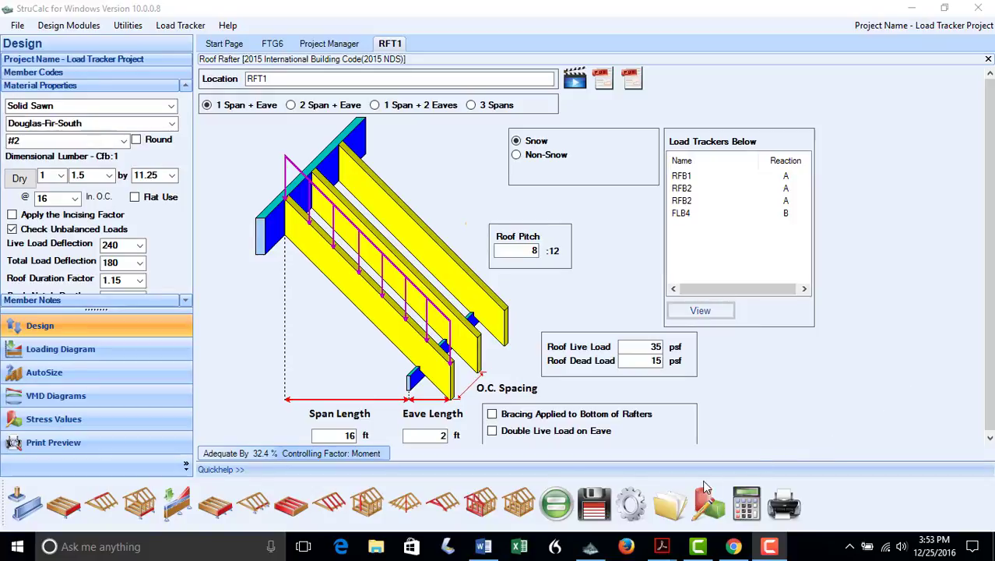
- Open roof rafter RFT2, set its roof live load to 35 psf, then calculate and save it over the existing design
{"action": "left_click", "coordinate": [670, 503]}
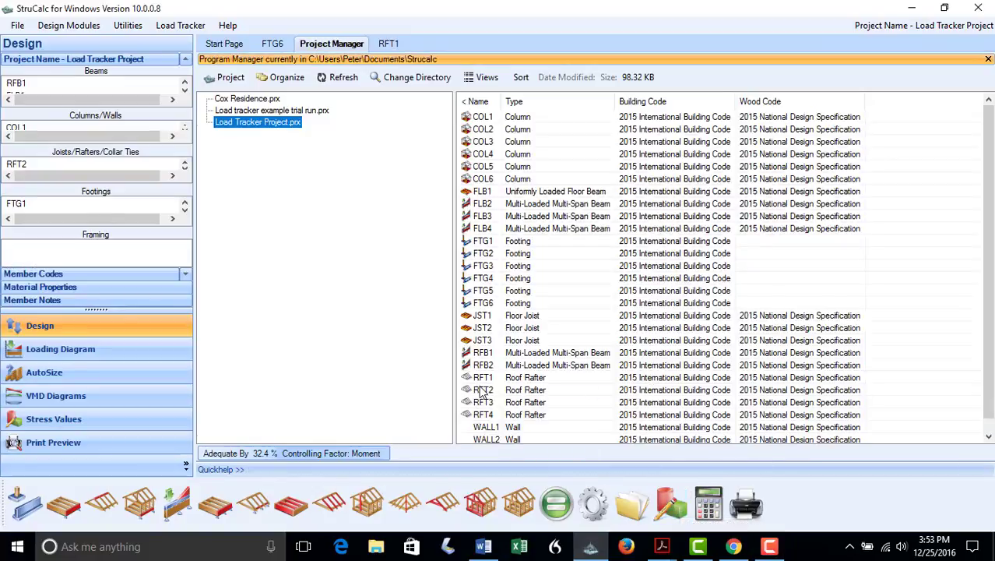
{"action": "left_click", "coordinate": [482, 389]}
{"action": "double_click", "coordinate": [482, 389]}
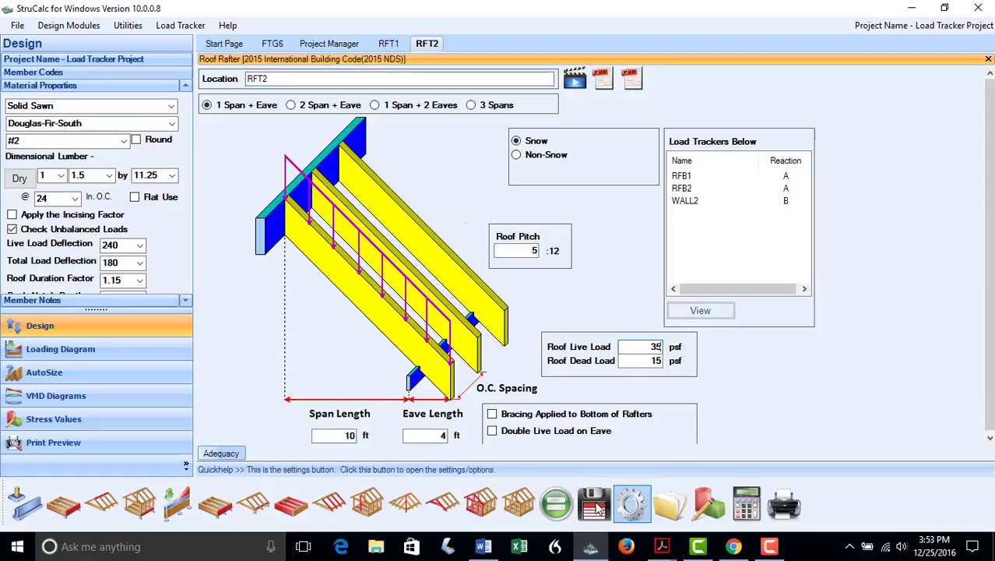
{"action": "left_click", "coordinate": [560, 506]}
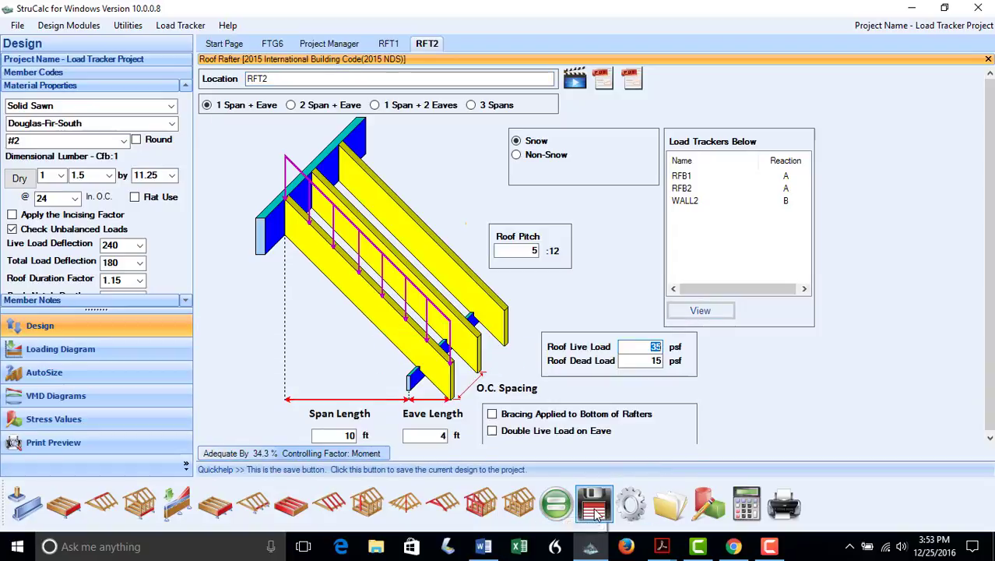
{"action": "left_click", "coordinate": [594, 506]}
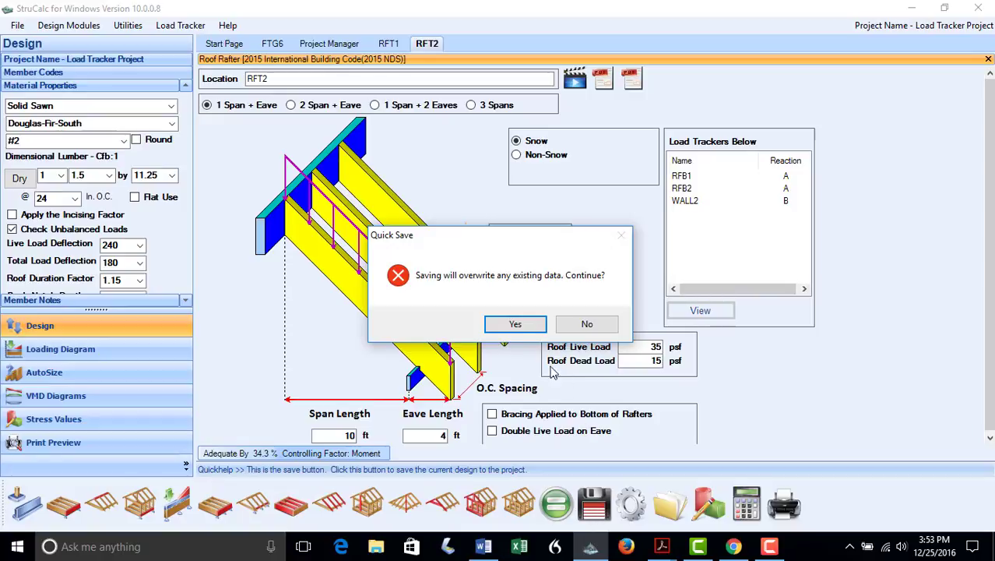
{"action": "left_click", "coordinate": [515, 323]}
- Open roof rafter RFT3, set its roof live load to 35 psf, then calculate and save the design
{"action": "left_click", "coordinate": [663, 510]}
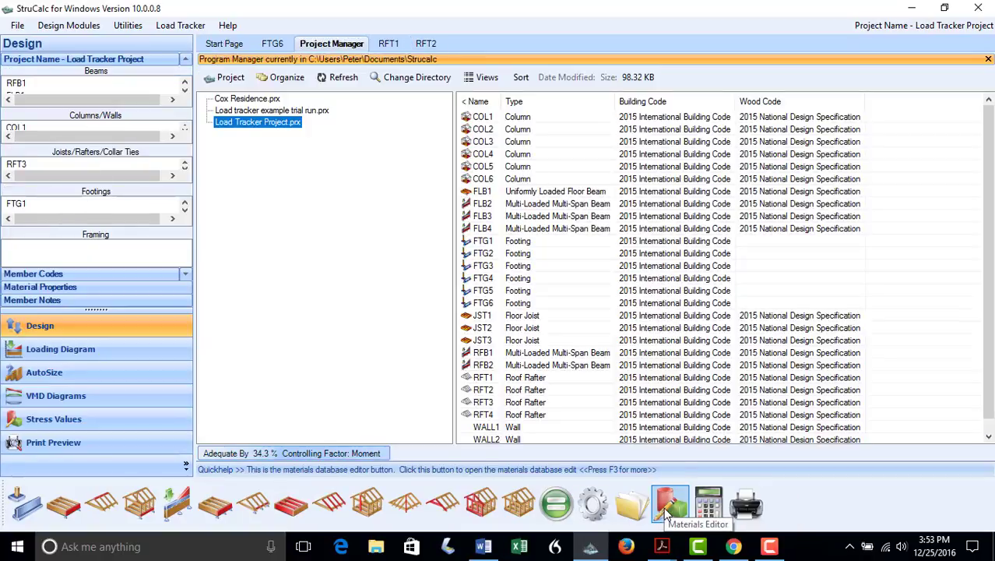
{"action": "double_click", "coordinate": [544, 418]}
{"action": "type", "text": "35"}
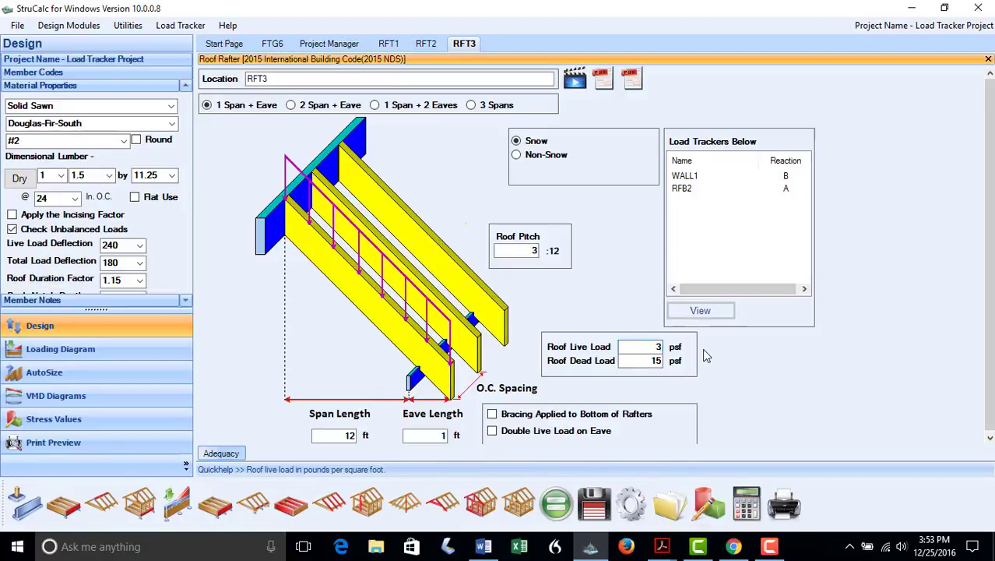
{"action": "left_click", "coordinate": [556, 506]}
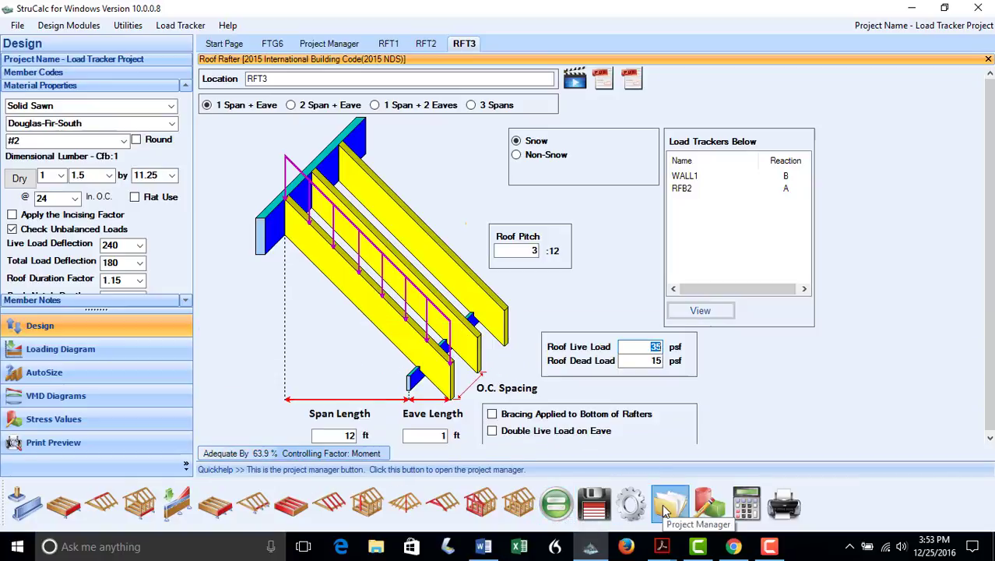
{"action": "left_click", "coordinate": [668, 508]}
{"action": "left_click", "coordinate": [556, 323]}
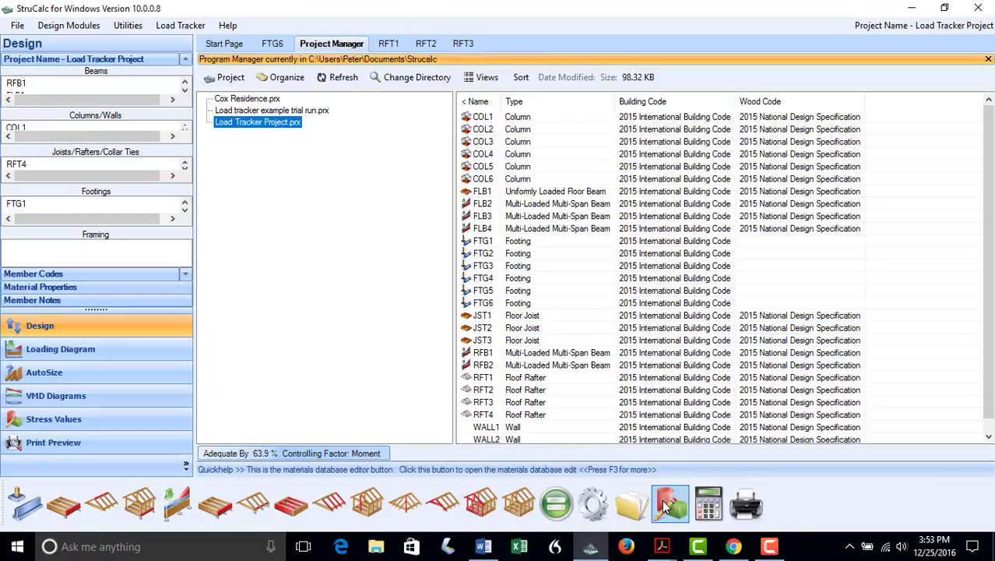
- Open roof rafter RFT4, set its roof live load to 35 psf, then calculate and save it over the existing design
{"action": "double_click", "coordinate": [513, 415]}
{"action": "double_click", "coordinate": [652, 346]}
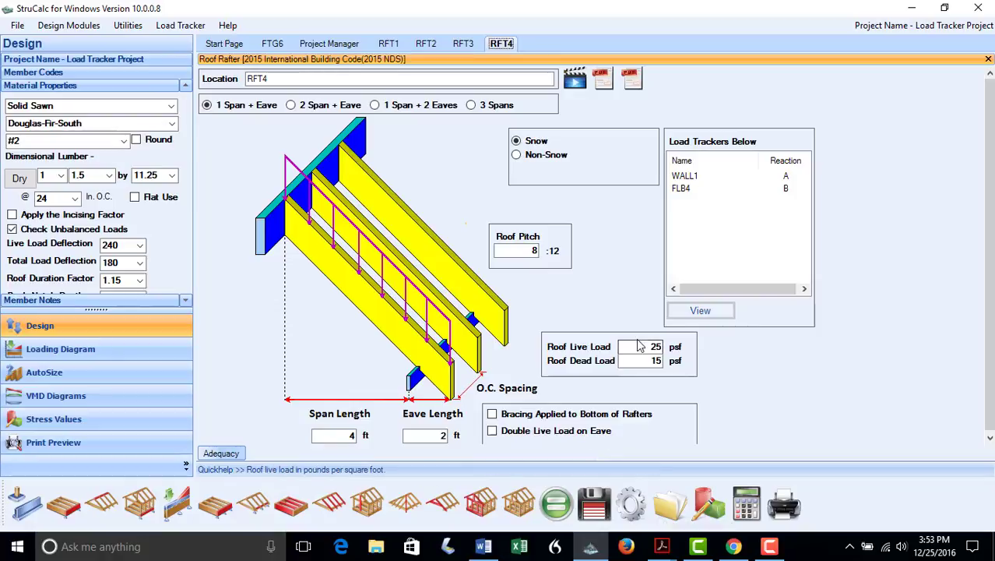
{"action": "type", "text": "35"}
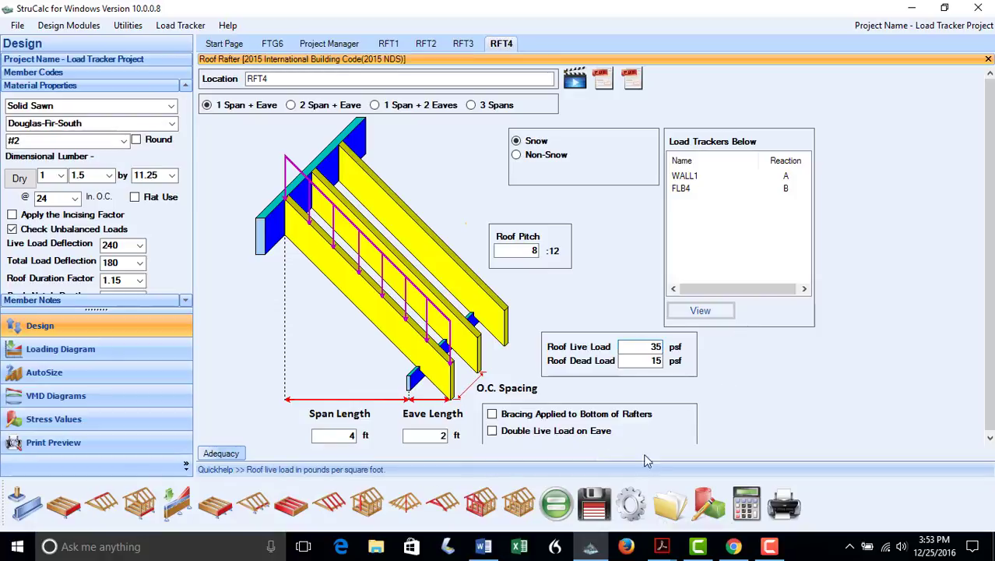
{"action": "left_click", "coordinate": [555, 505]}
{"action": "left_click", "coordinate": [590, 515]}
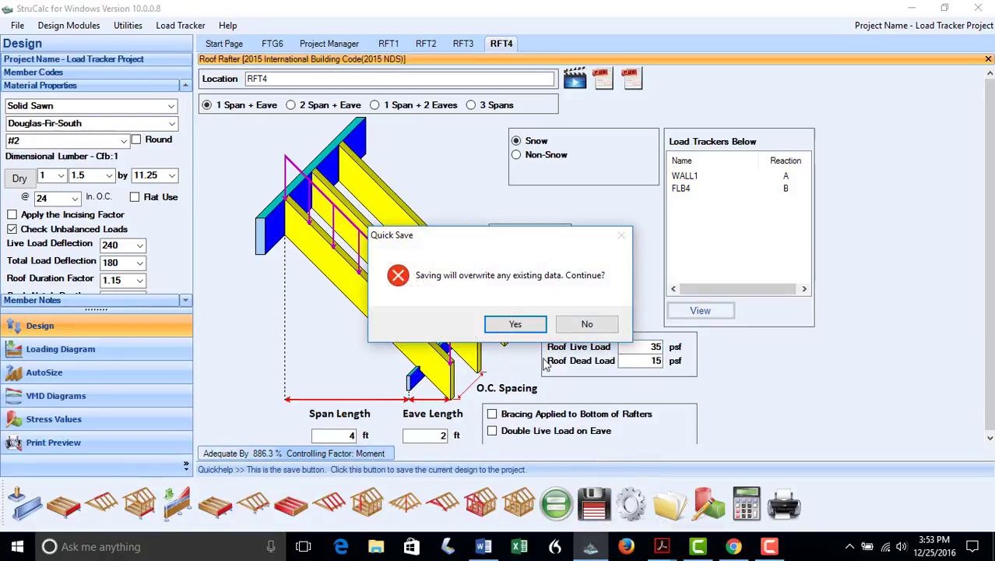
{"action": "left_click", "coordinate": [516, 324]}
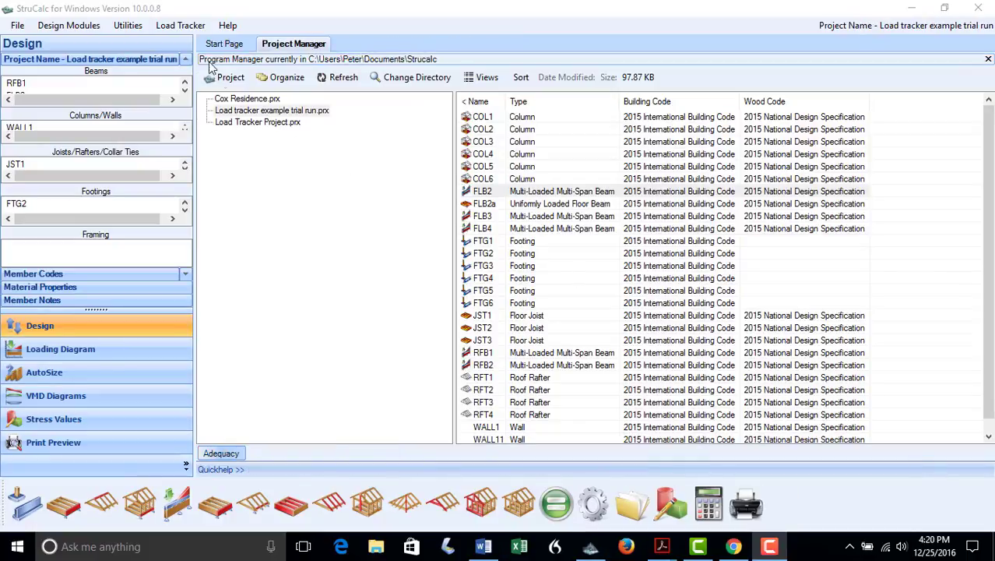
- Calculate all members of the project with the Load Tracker Auto Calculator and open the inadequate designs
{"action": "left_click", "coordinate": [190, 25]}
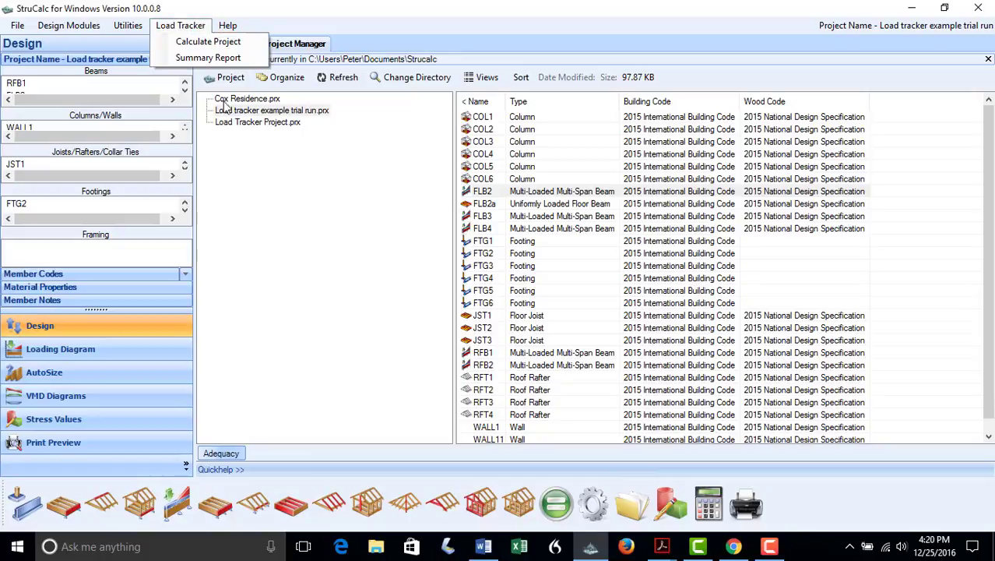
{"action": "left_click", "coordinate": [211, 42]}
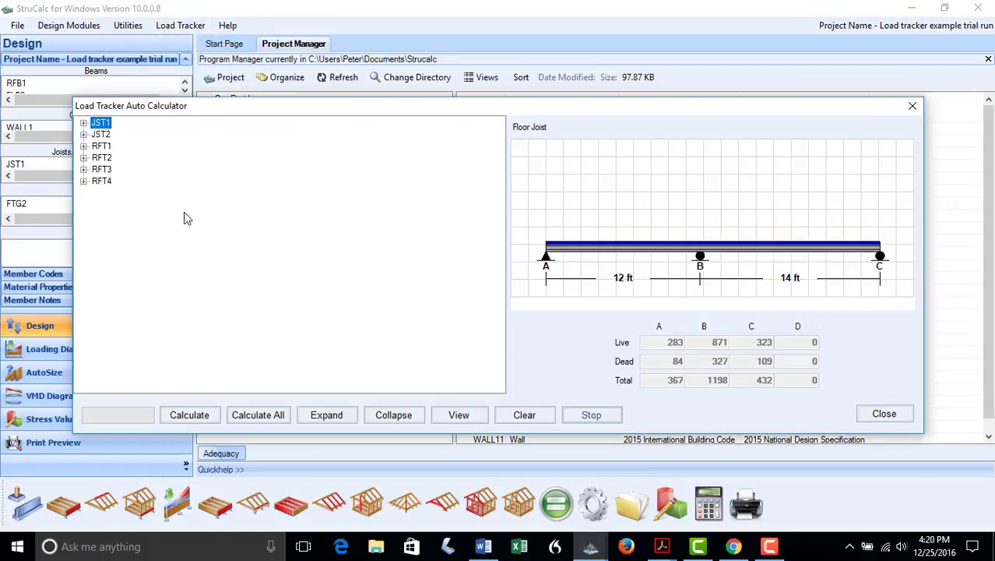
{"action": "left_click", "coordinate": [253, 414]}
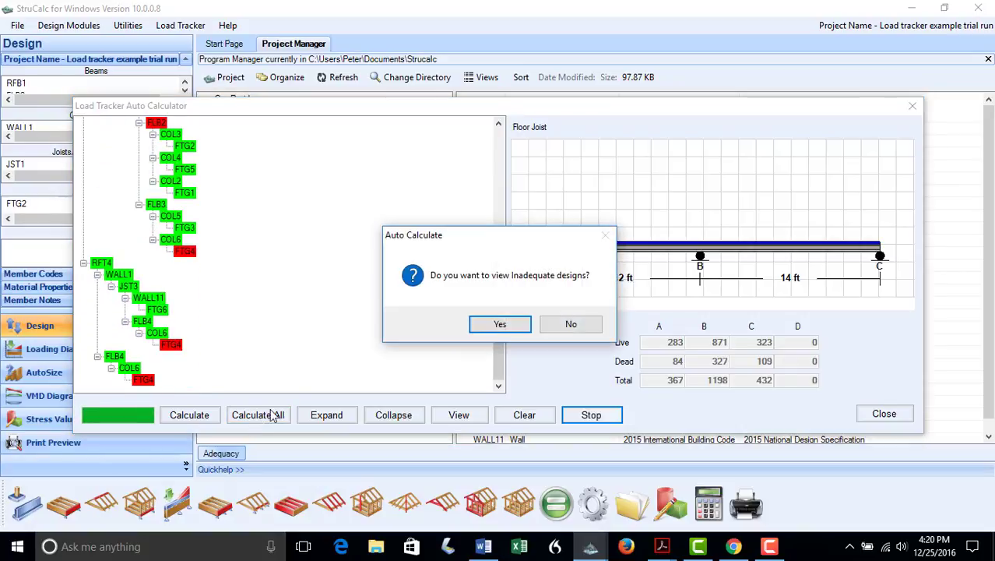
{"action": "left_click", "coordinate": [496, 323]}
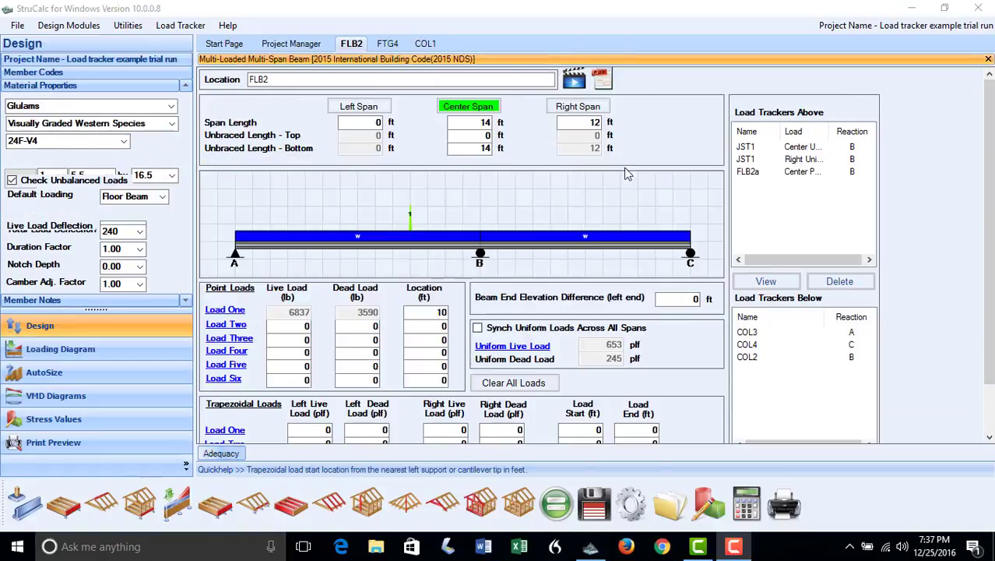
- Set footing FTG4's width to 3 ft, calculate it, and save over the existing design
{"action": "left_click", "coordinate": [395, 44]}
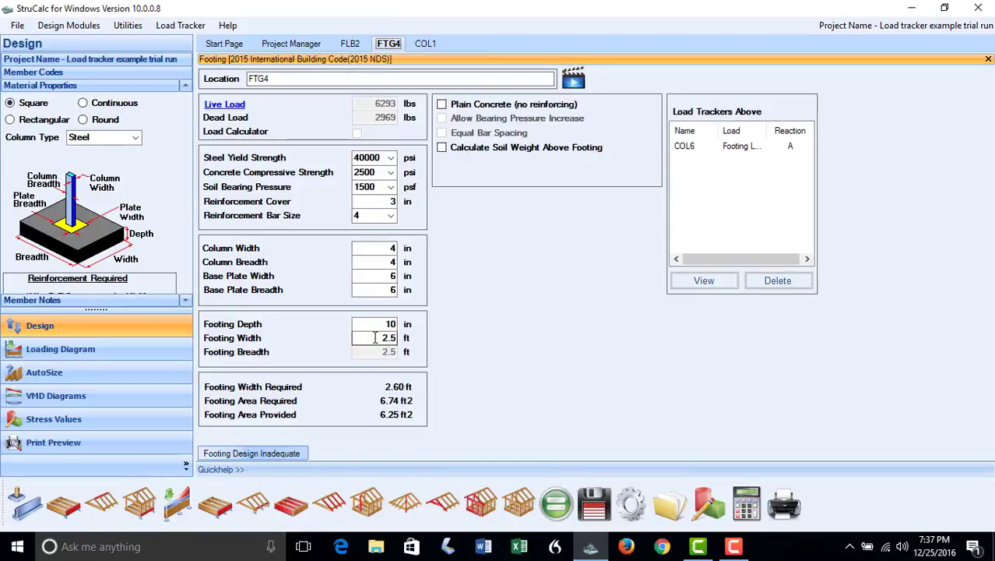
{"action": "left_click", "coordinate": [391, 339]}
{"action": "type", "text": "3"}
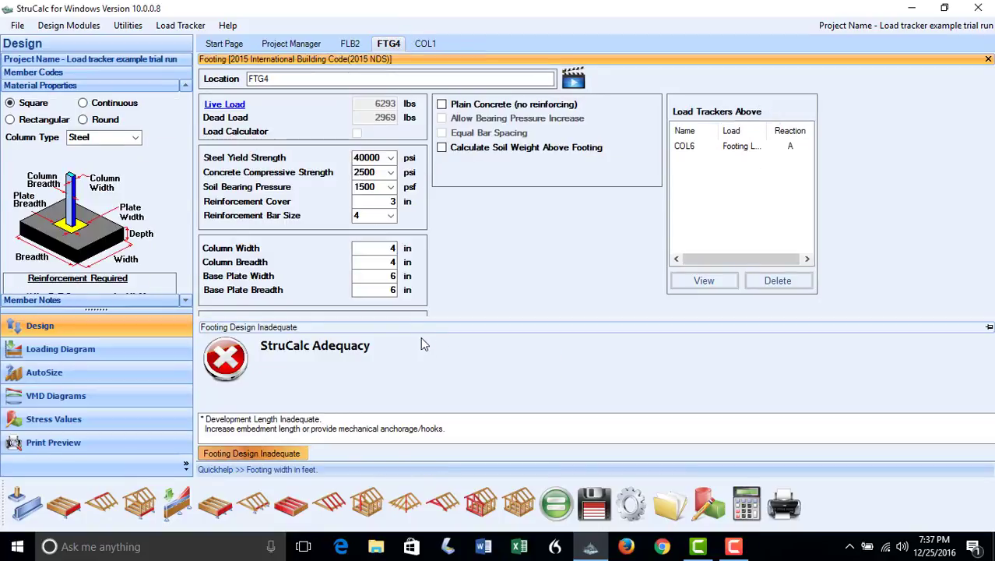
{"action": "left_click", "coordinate": [556, 502]}
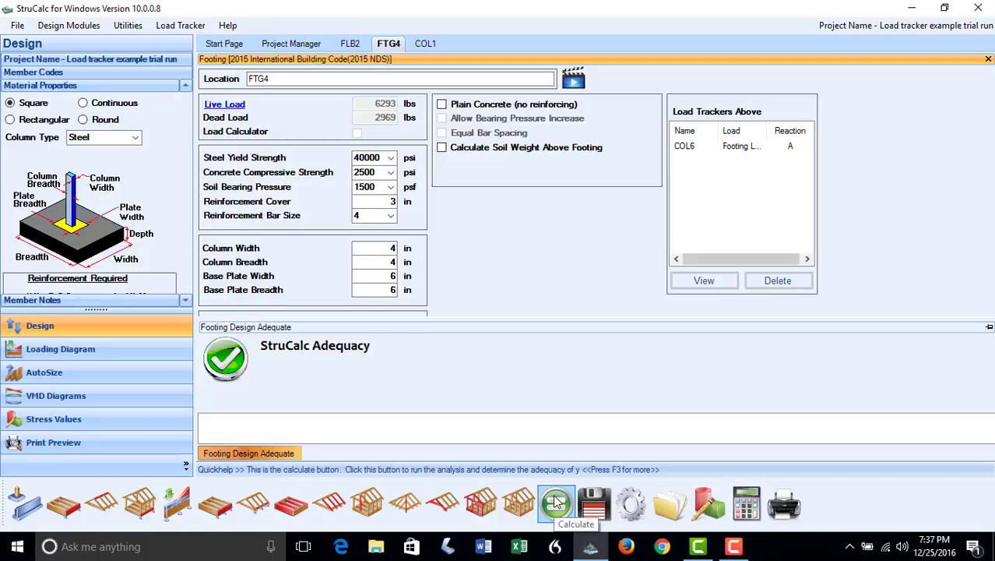
{"action": "left_click", "coordinate": [600, 504]}
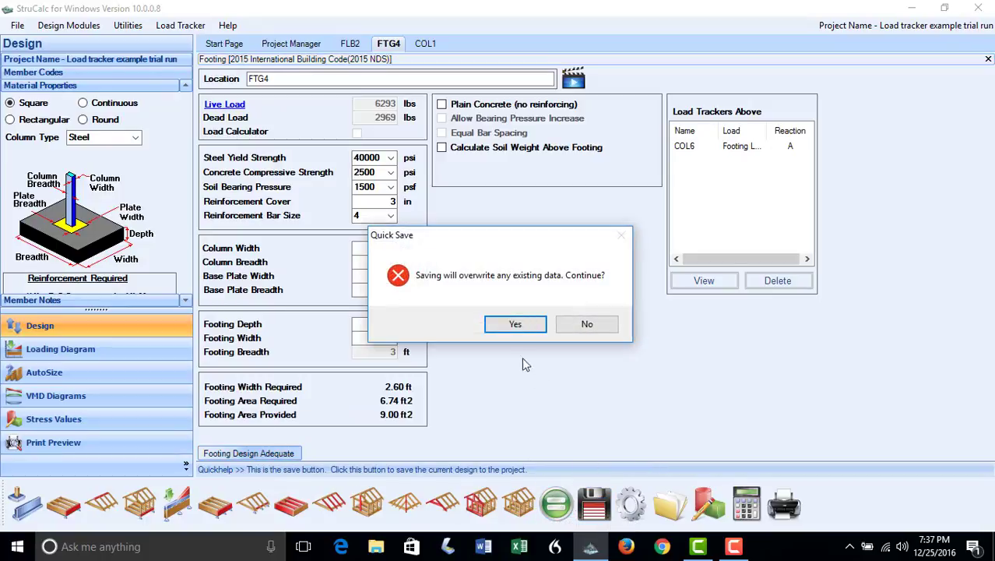
{"action": "left_click", "coordinate": [511, 324]}
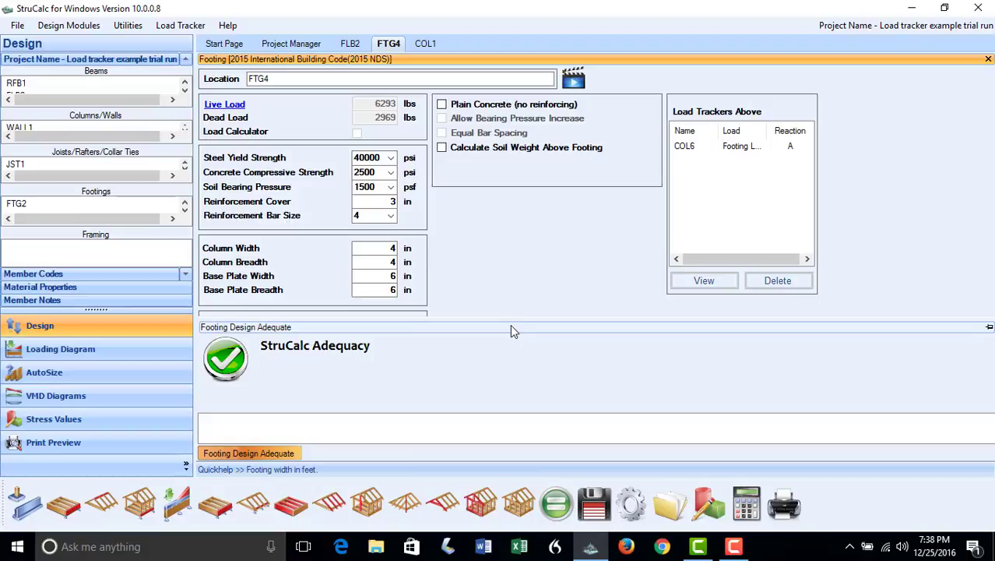
- AutoSize column COL1 in grade #2, apply the 7.5 by 7.5 section, and save over the existing design
{"action": "left_click", "coordinate": [421, 44]}
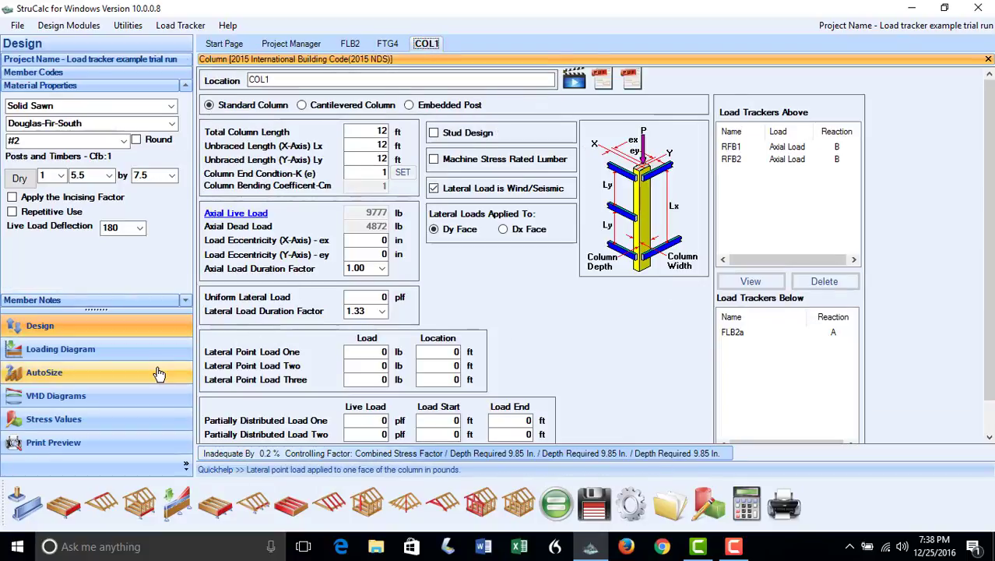
{"action": "left_click", "coordinate": [159, 375]}
{"action": "left_click", "coordinate": [207, 180]}
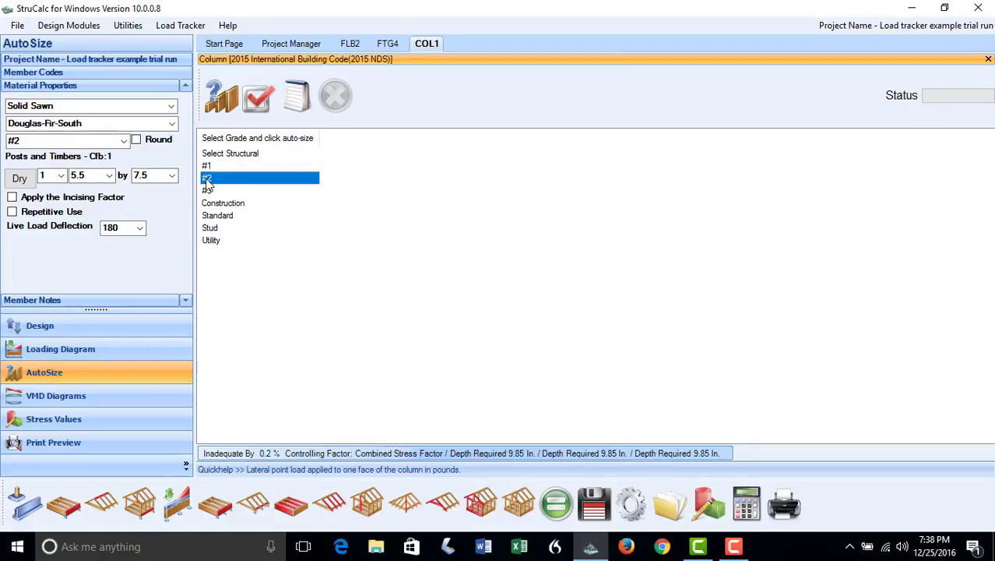
{"action": "left_click", "coordinate": [231, 100]}
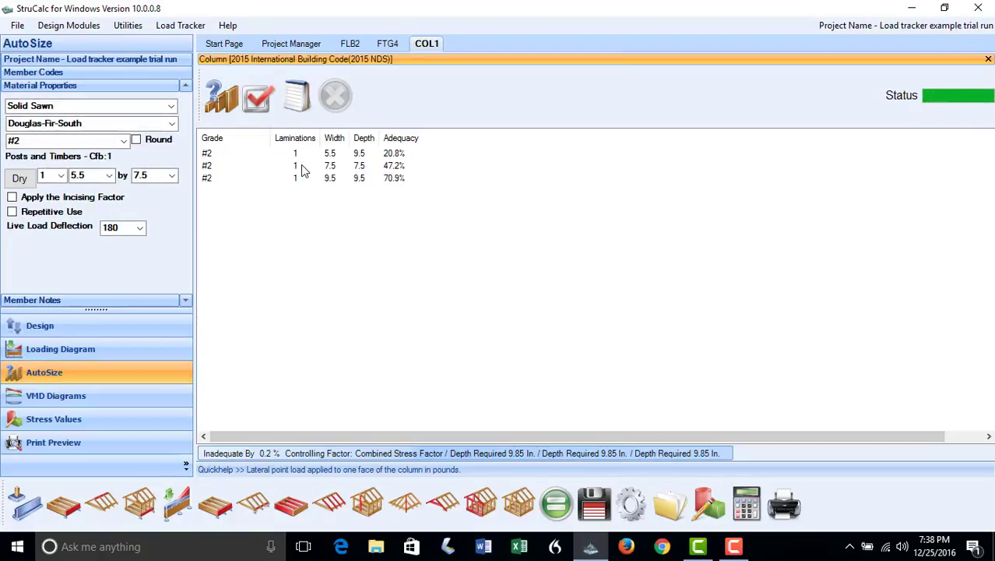
{"action": "left_click", "coordinate": [305, 169]}
{"action": "left_click", "coordinate": [259, 97]}
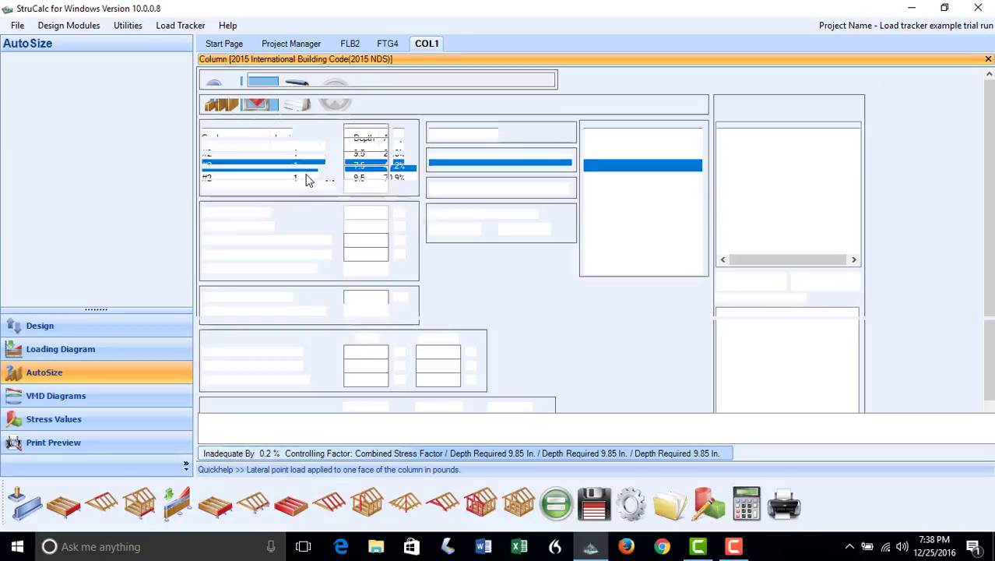
{"action": "left_click", "coordinate": [594, 505]}
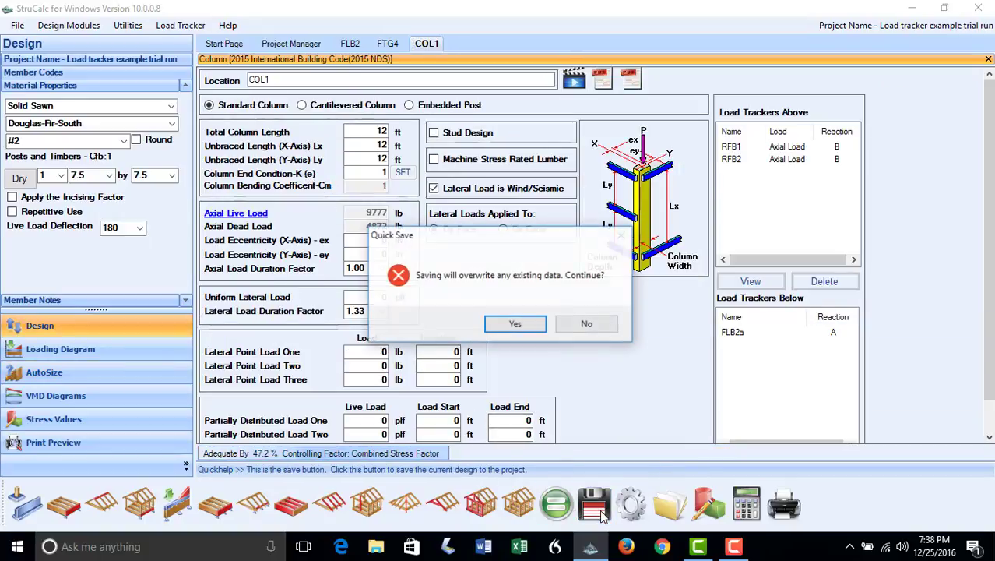
{"action": "left_click", "coordinate": [516, 324]}
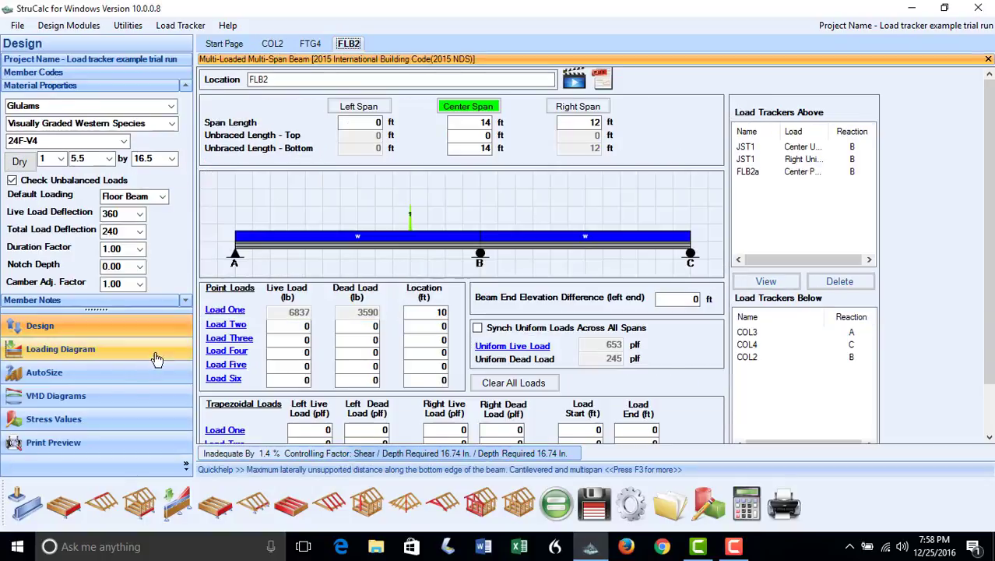
- AutoSize beam FLB2 in grade 24F-V4, apply the 5.5 by 18 section, save over the existing design, and close it
{"action": "left_click", "coordinate": [78, 372]}
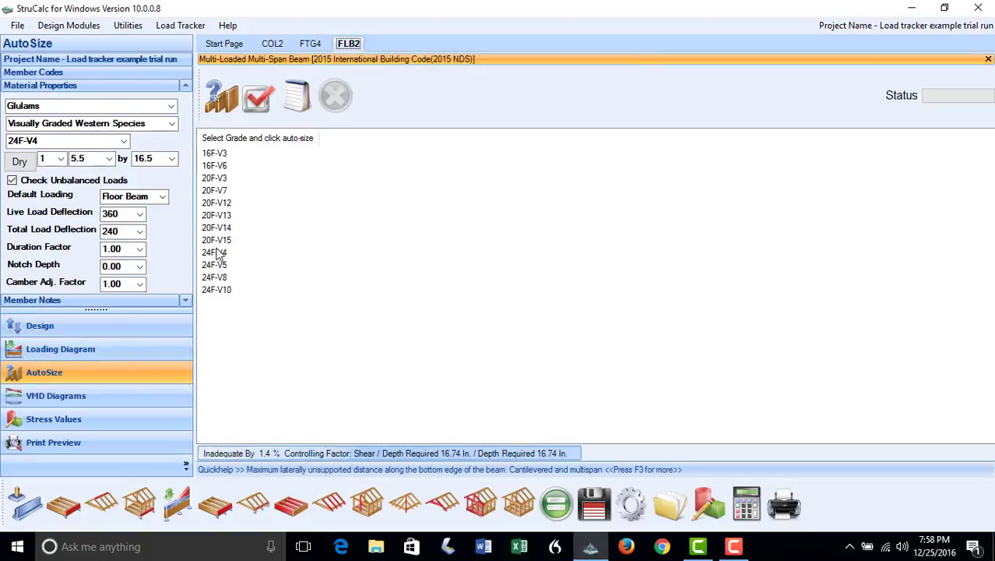
{"action": "left_click", "coordinate": [219, 254]}
{"action": "left_click", "coordinate": [222, 96]}
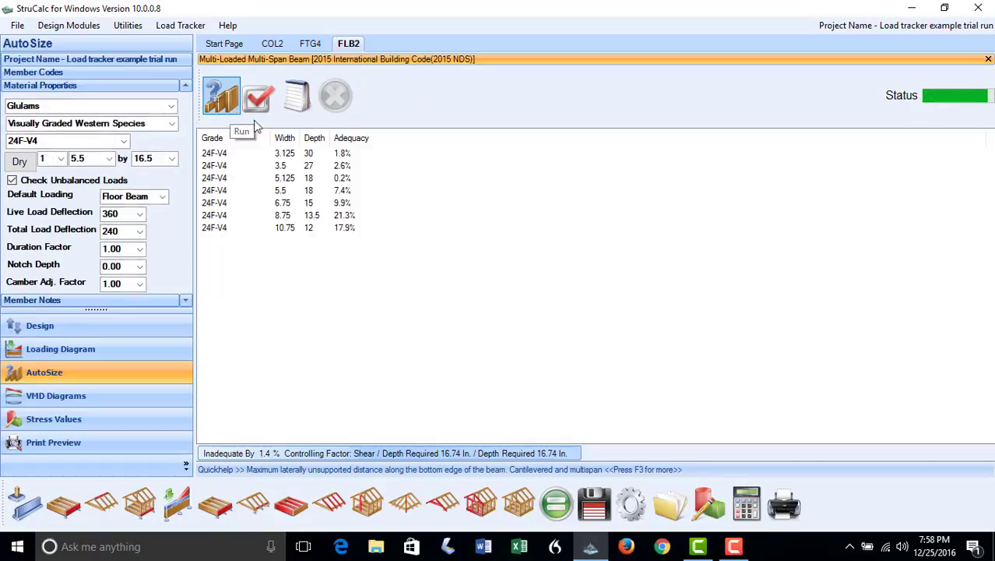
{"action": "left_click", "coordinate": [289, 192]}
{"action": "left_click", "coordinate": [260, 98]}
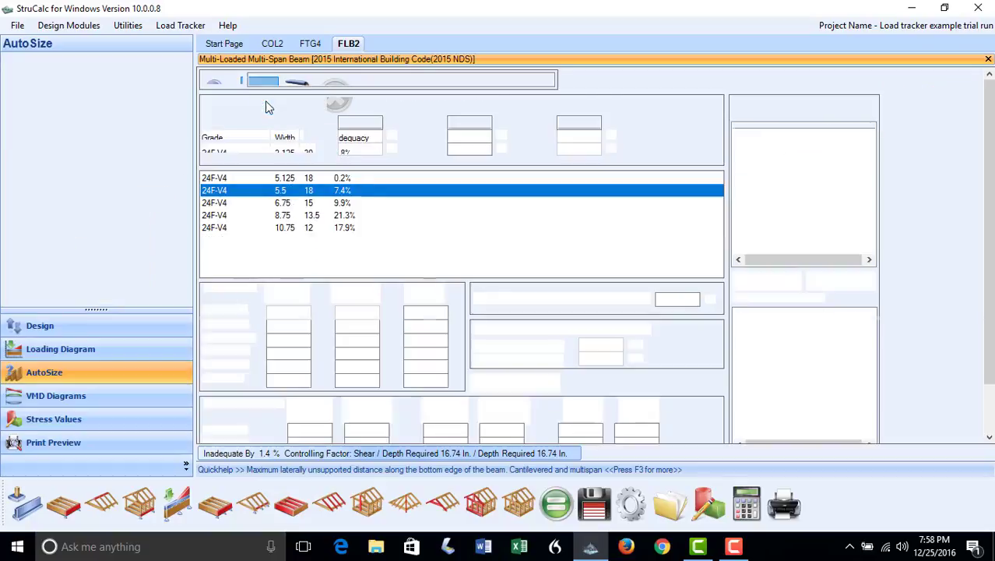
{"action": "left_click", "coordinate": [594, 505]}
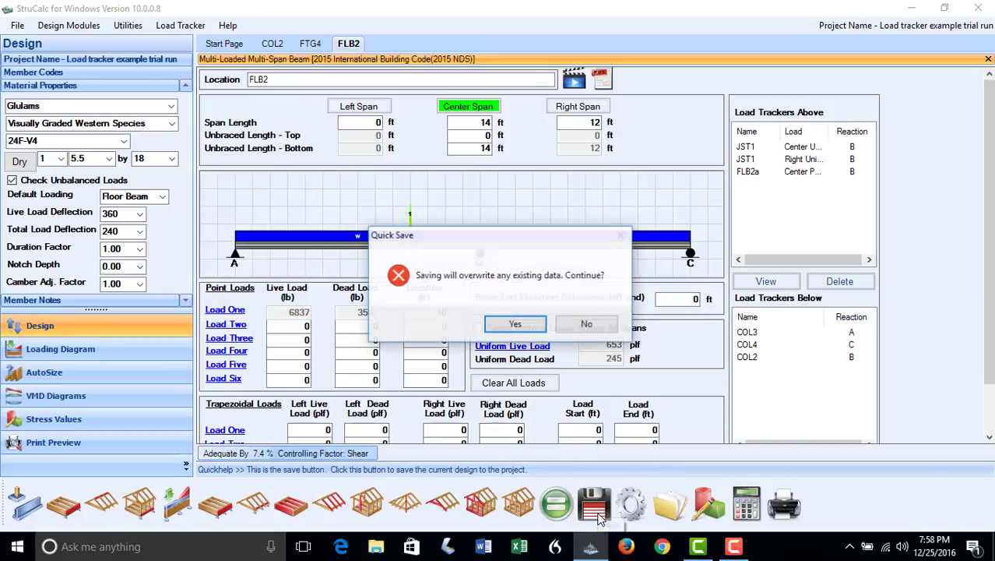
{"action": "left_click", "coordinate": [516, 322]}
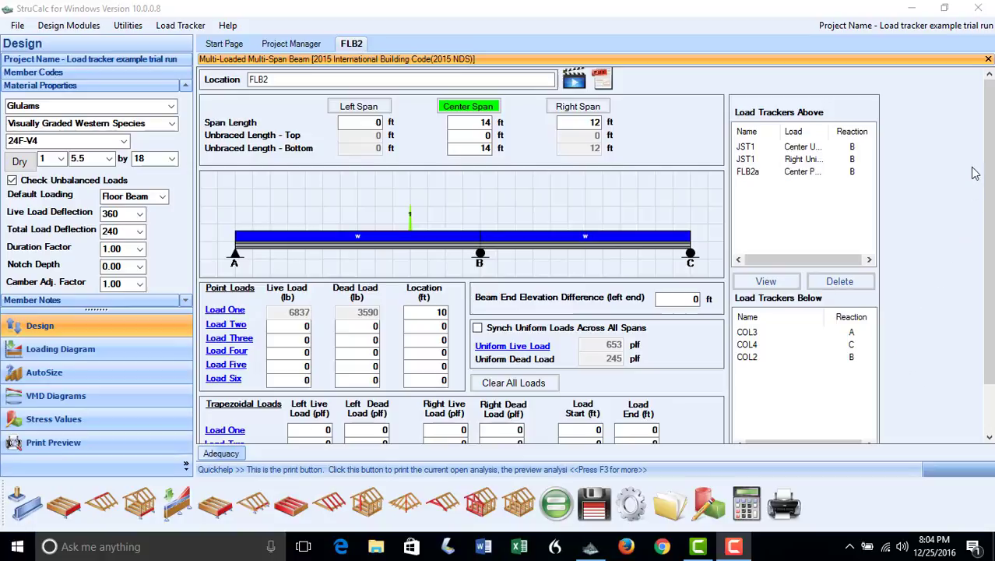
{"action": "left_click", "coordinate": [988, 59]}
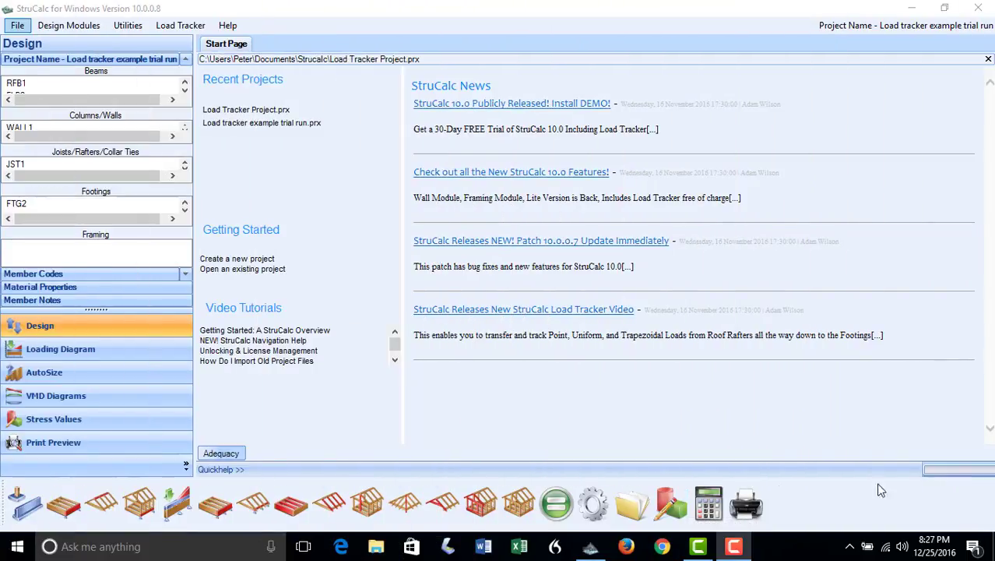
- Check which members and categories the project printing filters offer, then dismiss them without printing
{"action": "left_click", "coordinate": [17, 28]}
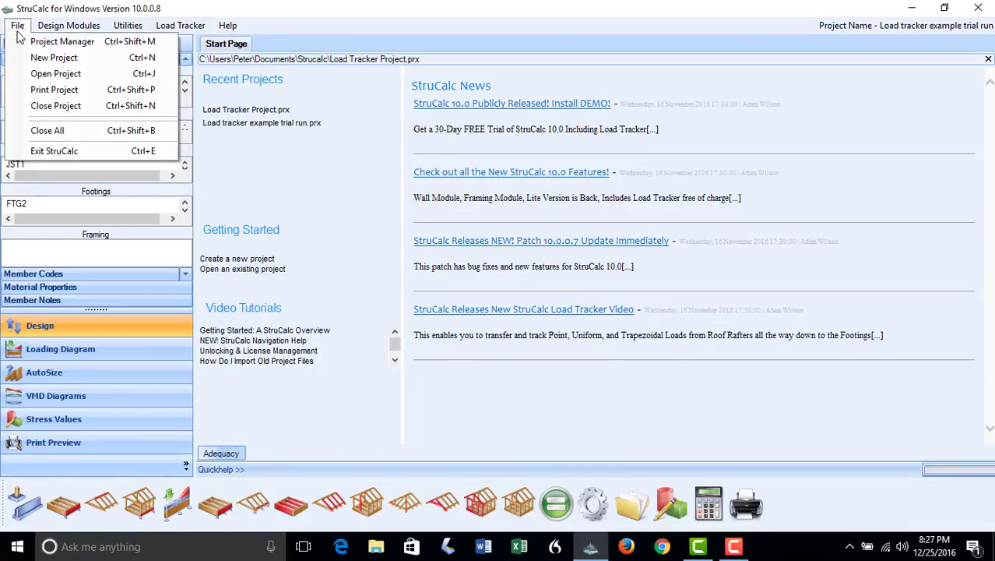
{"action": "left_click", "coordinate": [50, 89]}
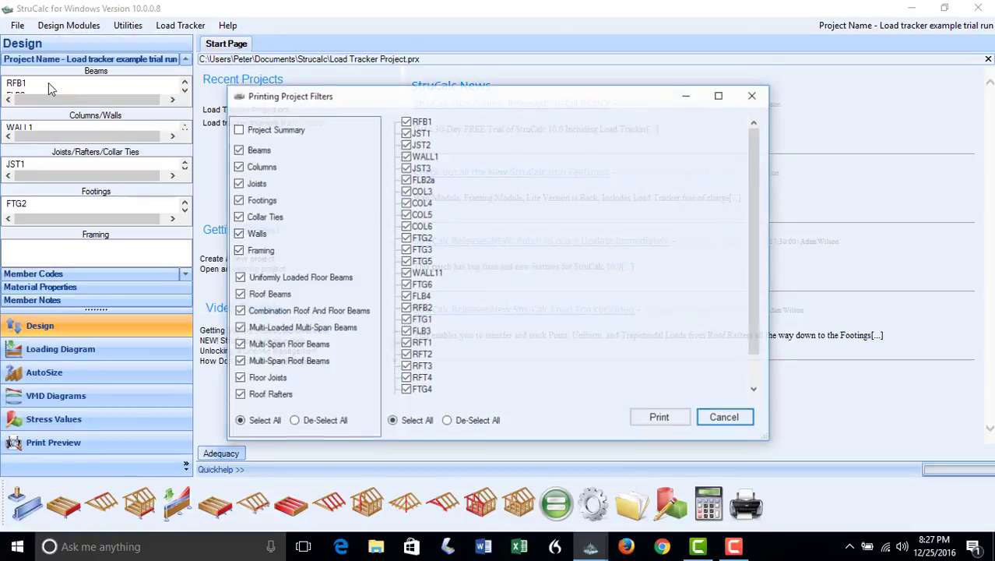
{"action": "left_click", "coordinate": [746, 418]}
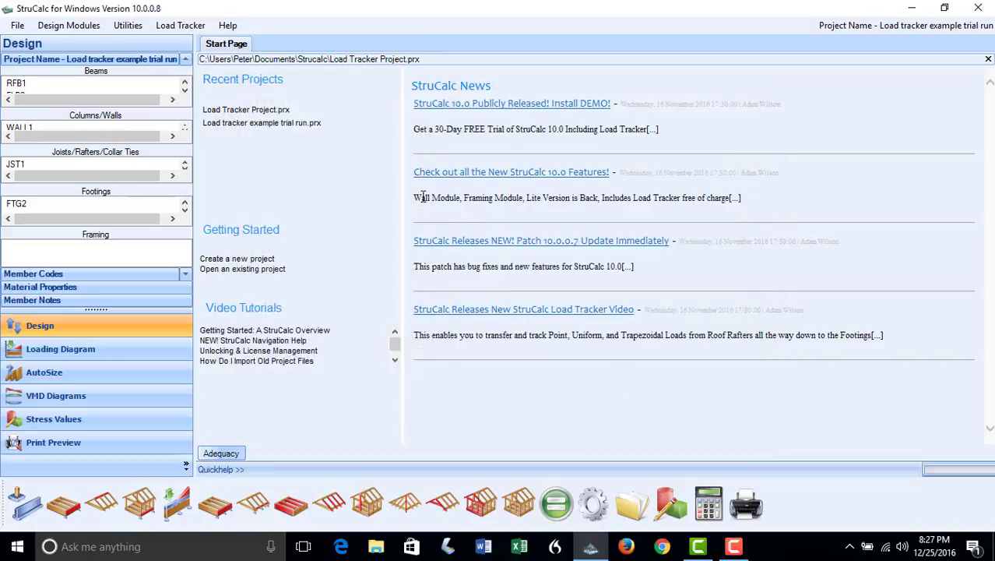
- Generate the Load Tracker summary report for the project and look through its pages
{"action": "left_click", "coordinate": [187, 28]}
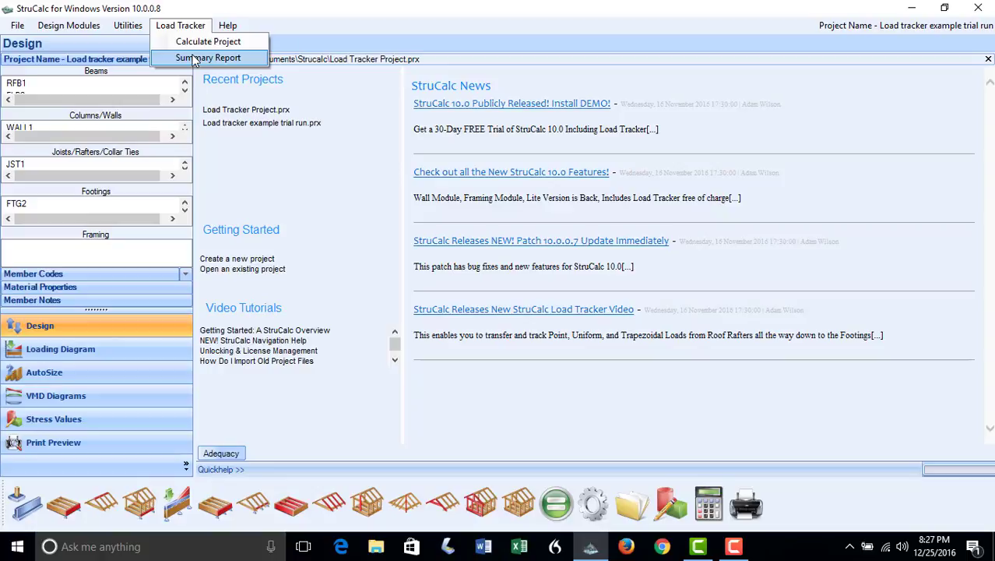
{"action": "left_click", "coordinate": [195, 59]}
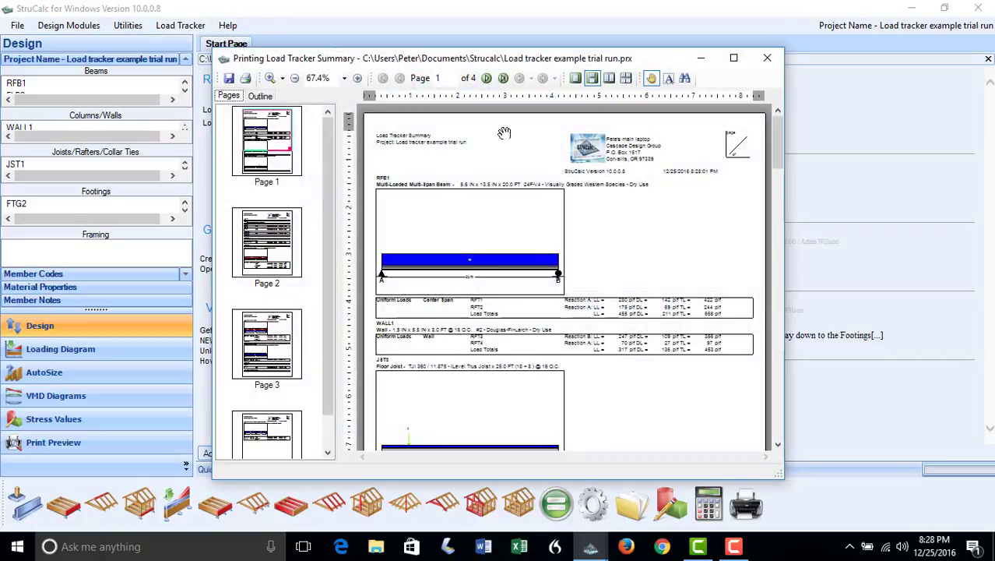
{"action": "left_click_drag", "start_coordinate": [782, 162], "coordinate": [795, 428]}
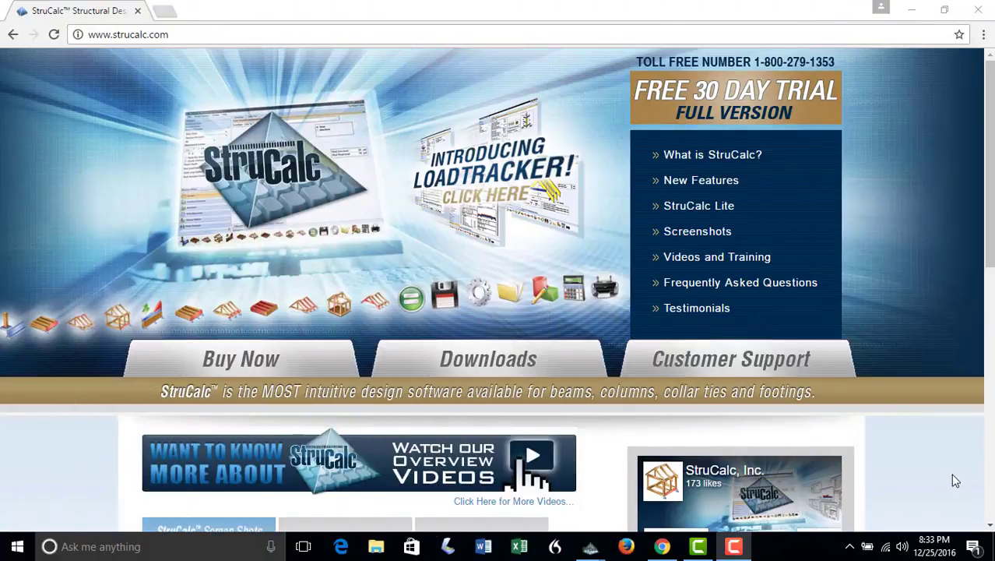